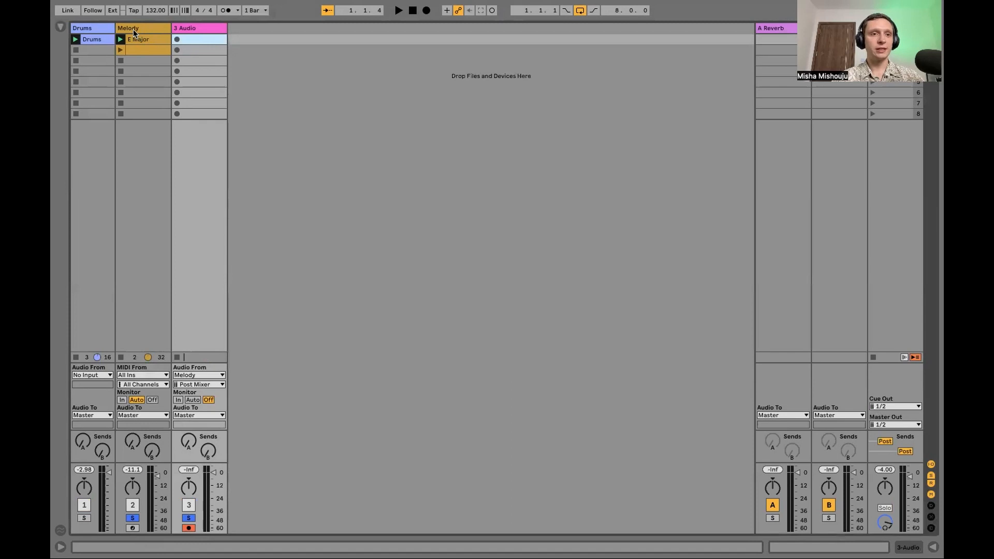
Record the Melody track's output into the first clip slot of the 3 Audio track
left_click(133, 32)
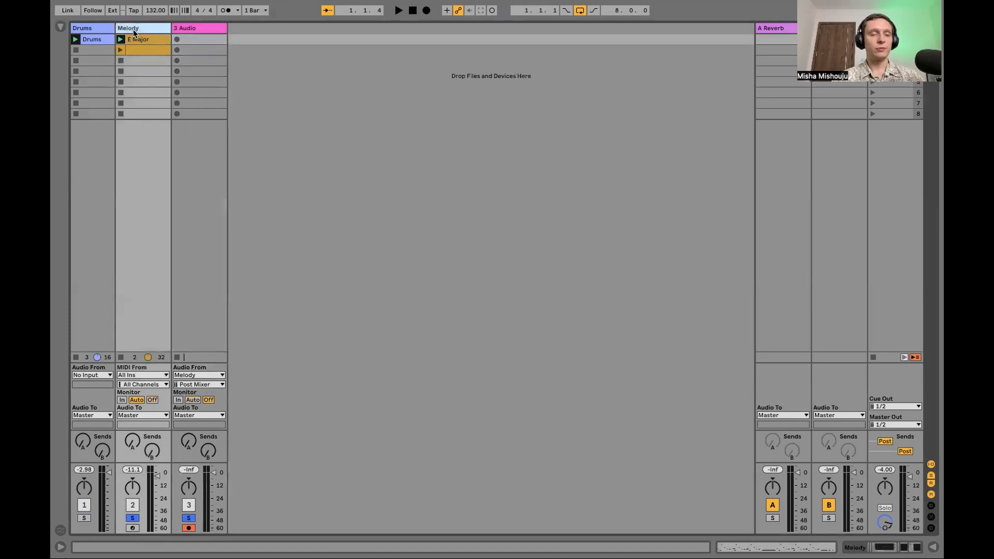
left_click(191, 28)
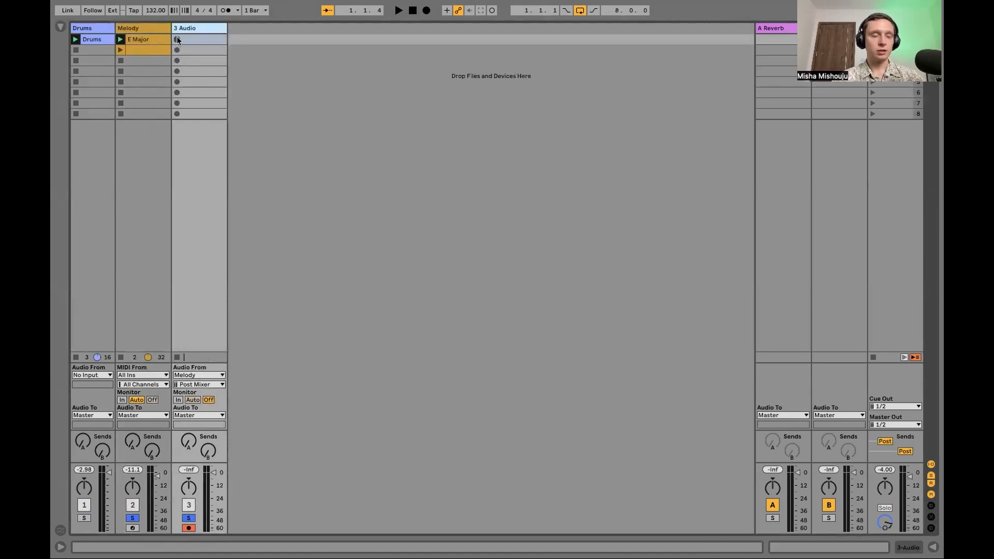
left_click(177, 40)
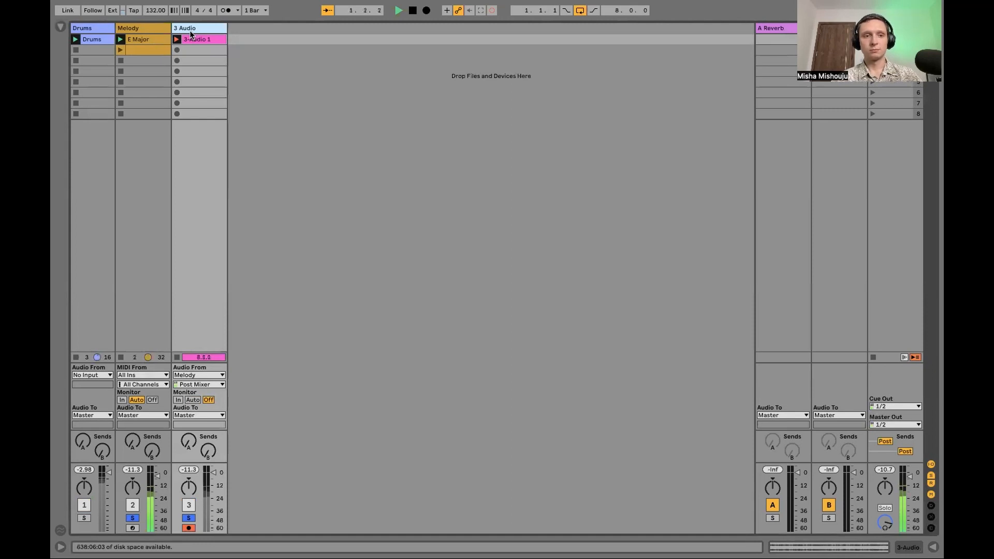
Rename the 3 Audio track as Harmony
right_click(189, 32)
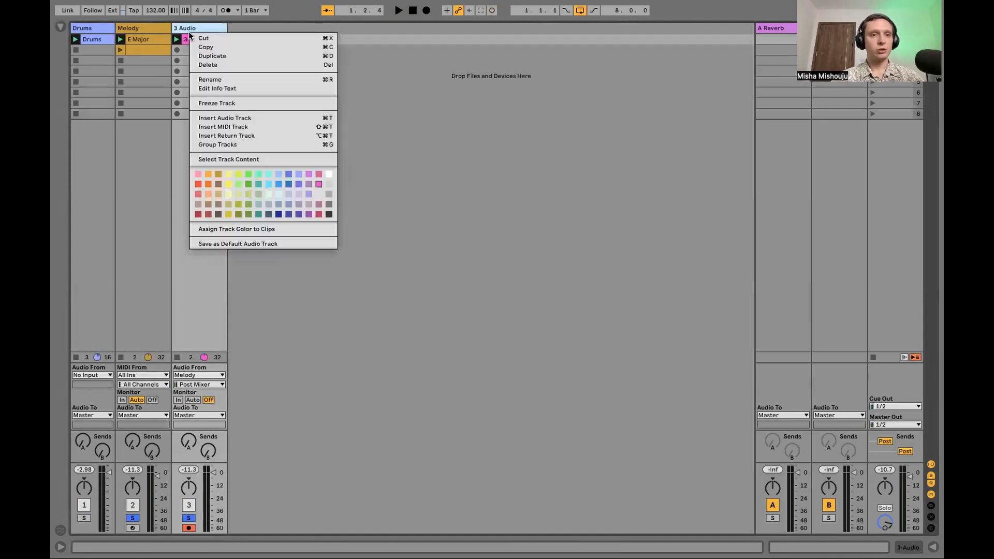
left_click(209, 80)
type("Harmony")
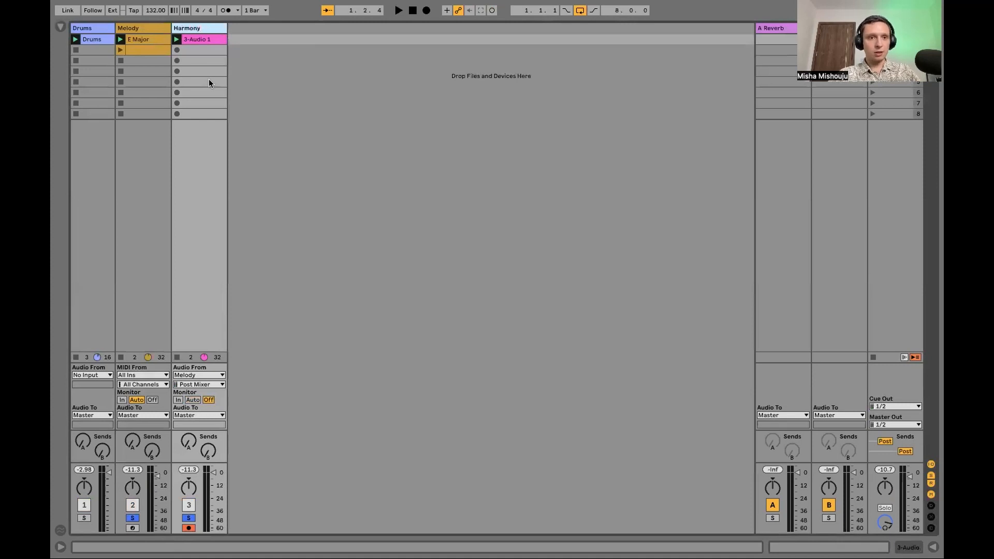
Open the recorded Harmony clip's settings, keep Warp enabled and set the warp mode to Texture
left_click(204, 38)
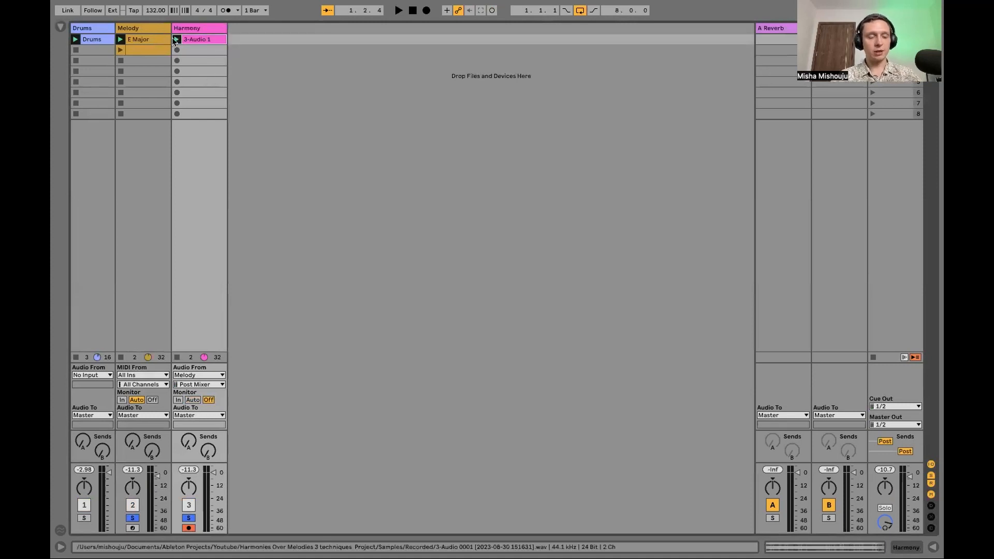
left_click(289, 182)
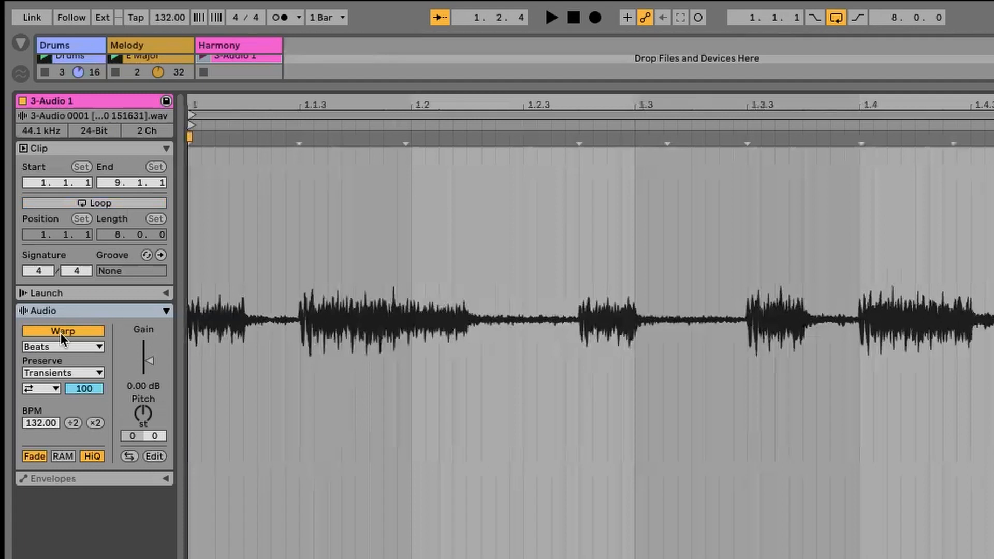
left_click(60, 332)
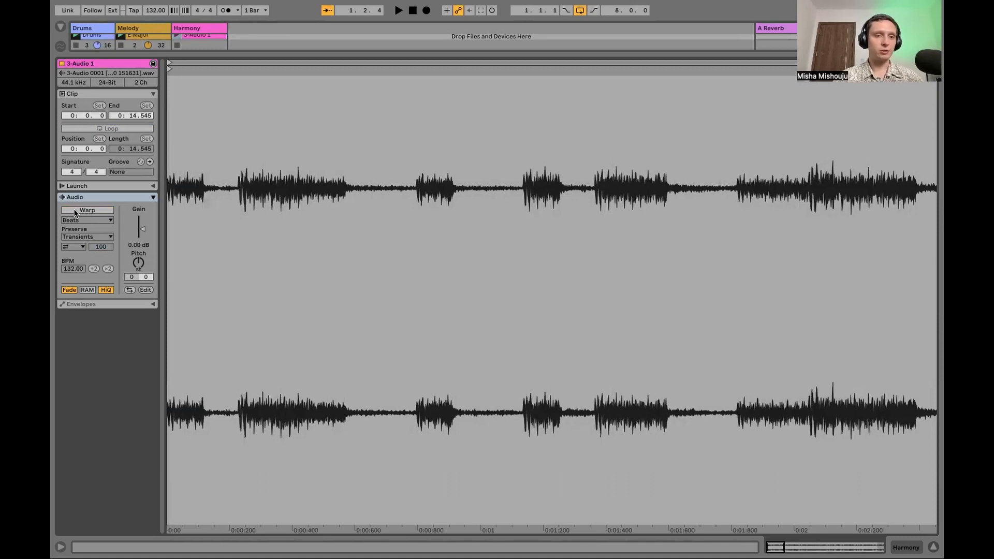
left_click(75, 211)
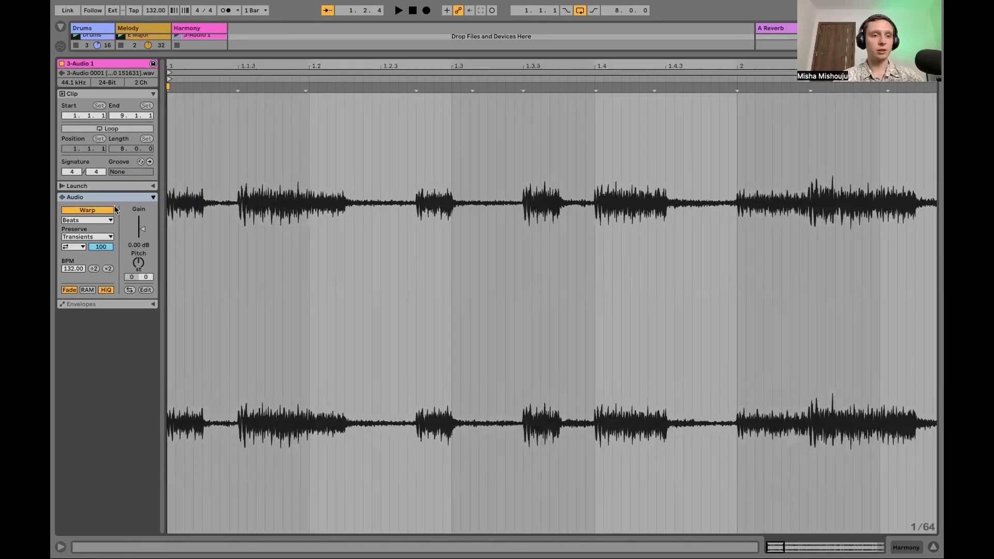
left_click(87, 221)
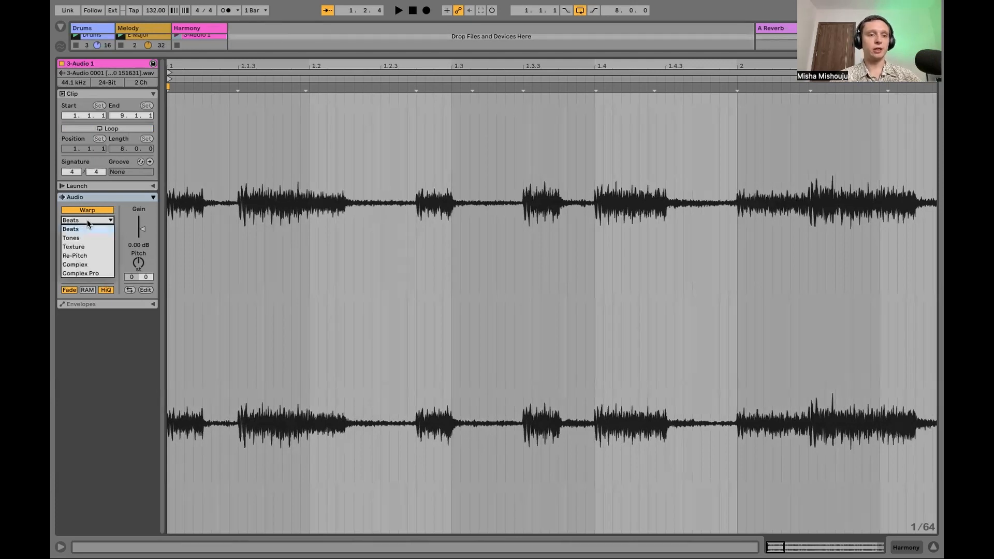
left_click(84, 247)
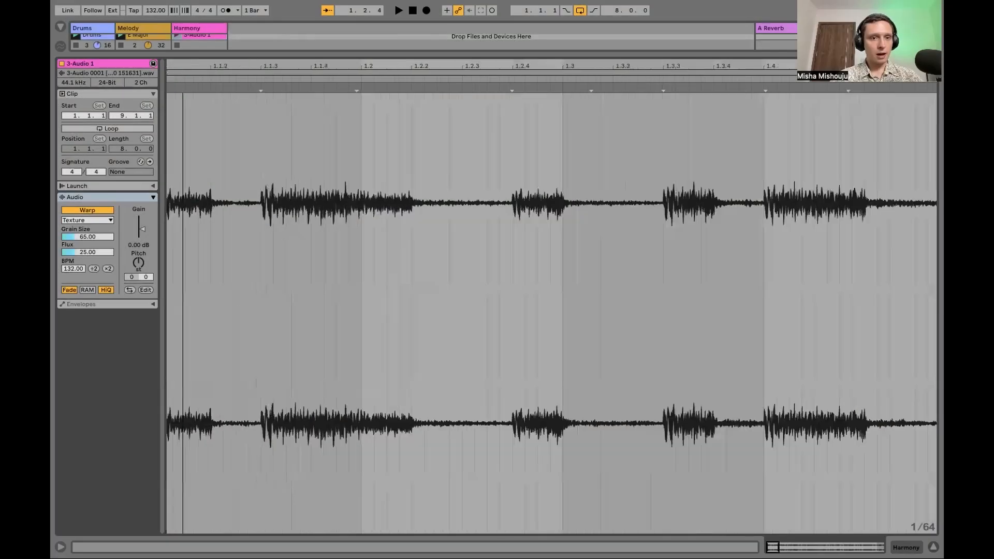
Stretch the clip's first note by moving a warp marker from its end to 1.2.1, and preview the result
mouse_move(212, 61)
left_mouse_down()
mouse_move(166, 86)
mouse_move(191, 40)
left_mouse_up()
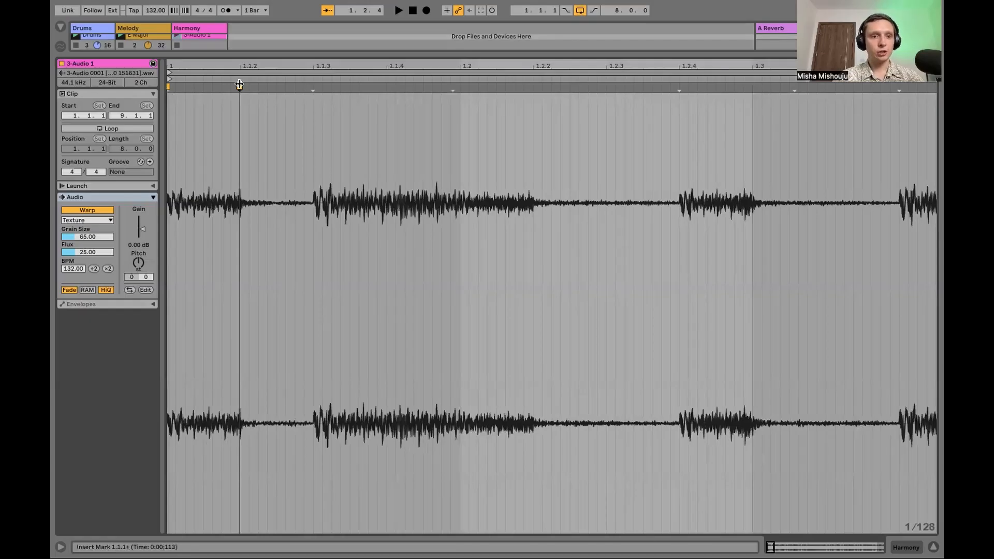
mouse_move(239, 84)
left_mouse_down()
mouse_move(754, 98)
mouse_move(204, 142)
mouse_move(459, 119)
left_mouse_up()
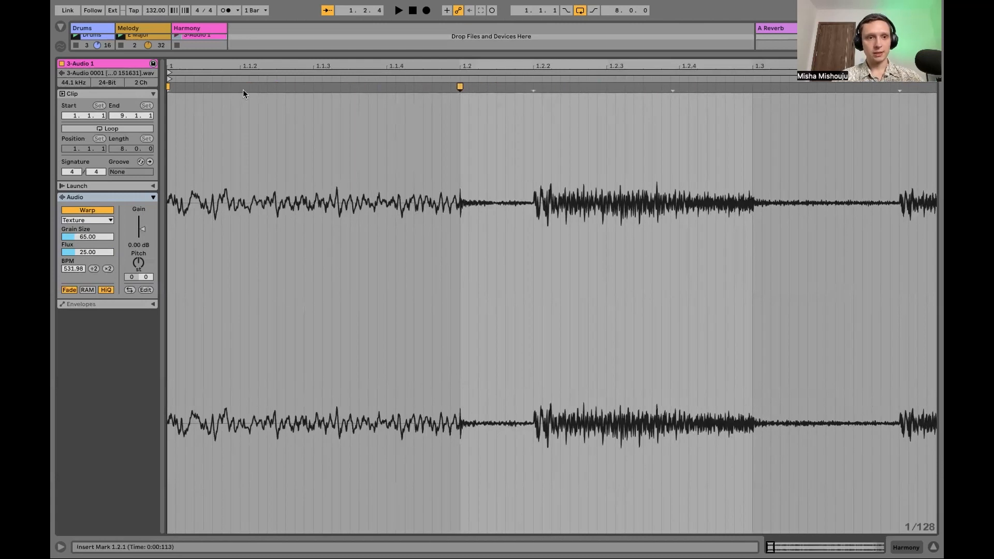
left_click(183, 78)
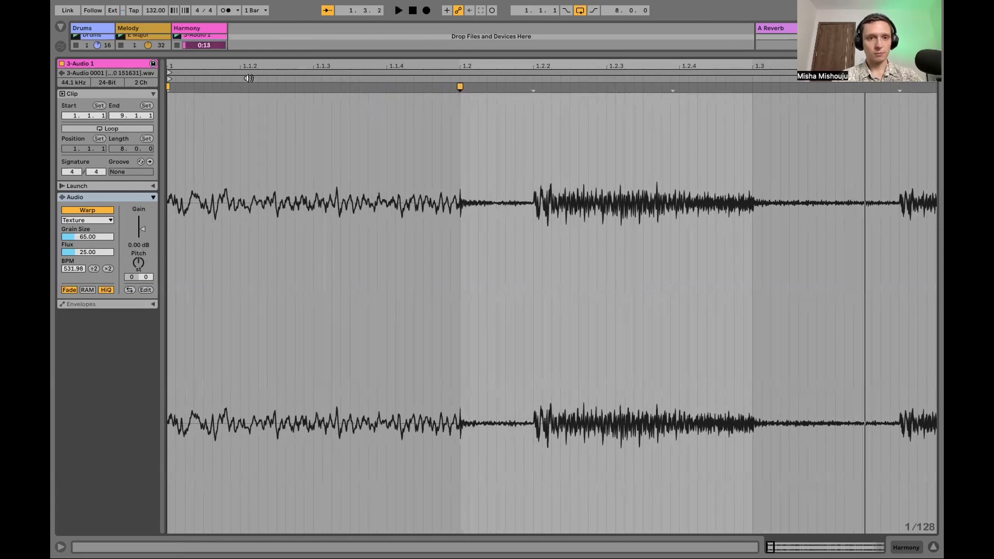
Stretch the following notes with warp markers moved from 1.3 to 1.4.1 and from 2.1 to 2.2.1, and add a marker at 2.1.1
left_click_drag(243, 67, 242, 15)
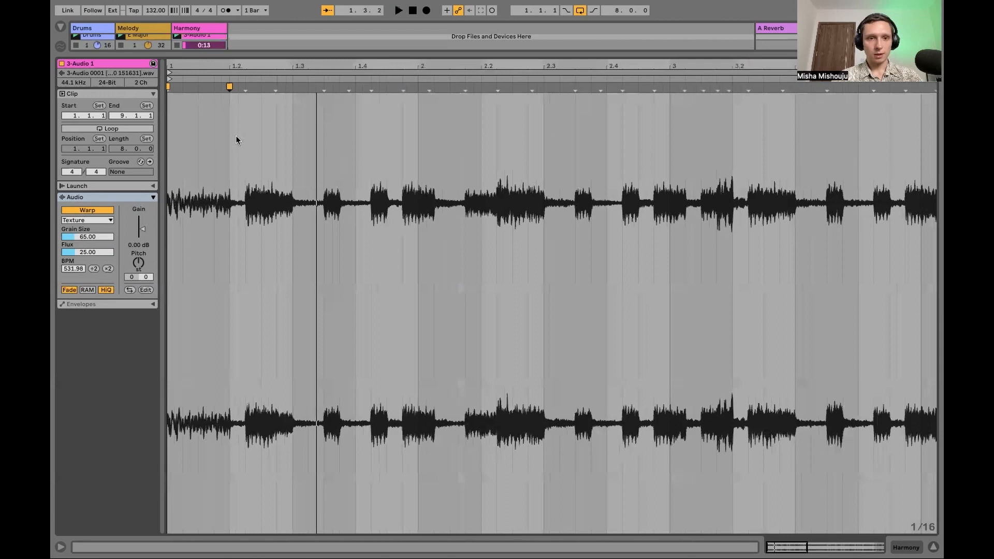
double_click(291, 91)
left_click_drag(291, 88, 356, 89)
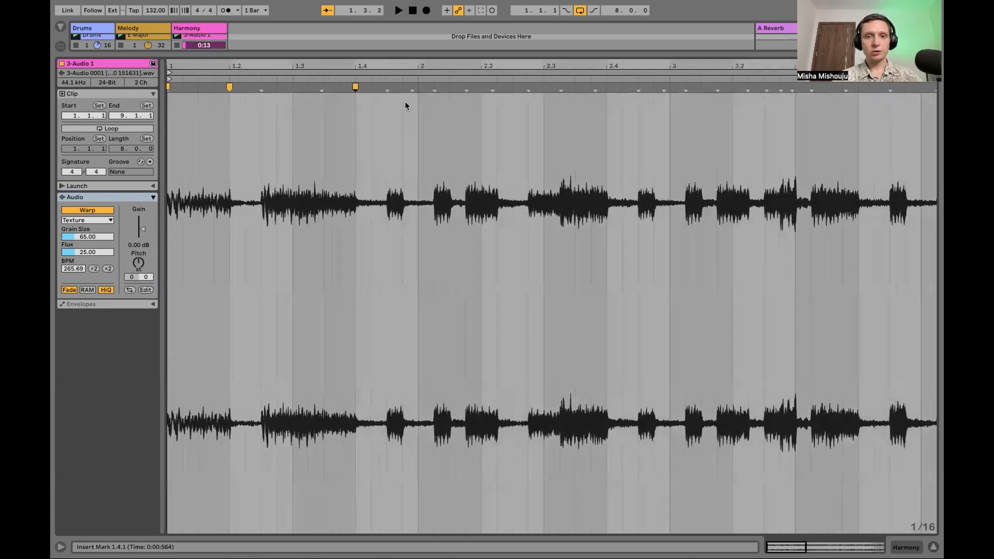
double_click(418, 88)
left_click_drag(418, 87, 477, 86)
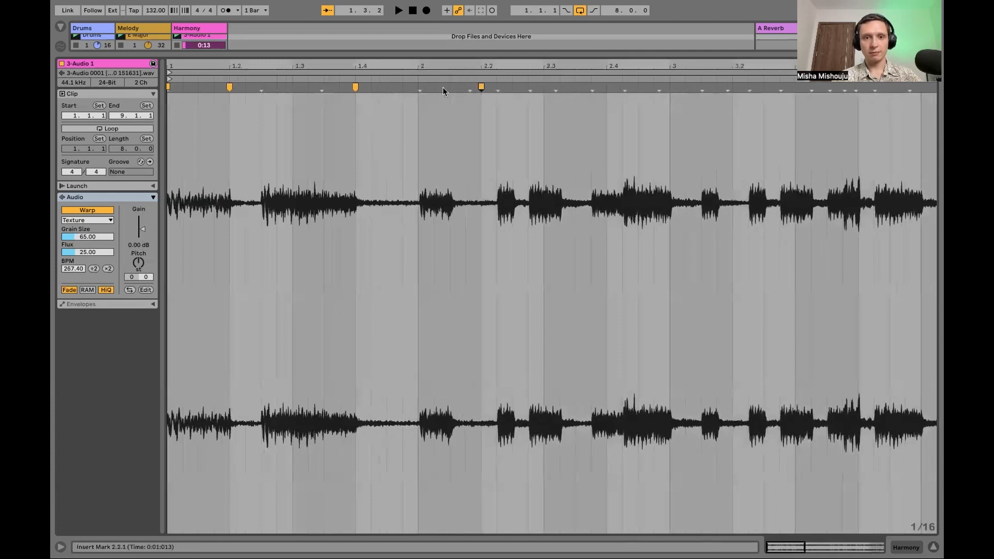
double_click(420, 87)
Set the clip's Grain Size to 201.83 and Flux to 73.44 while it plays
mouse_move(85, 237)
left_mouse_down()
mouse_move(86, 212)
mouse_move(47, 186)
left_mouse_up()
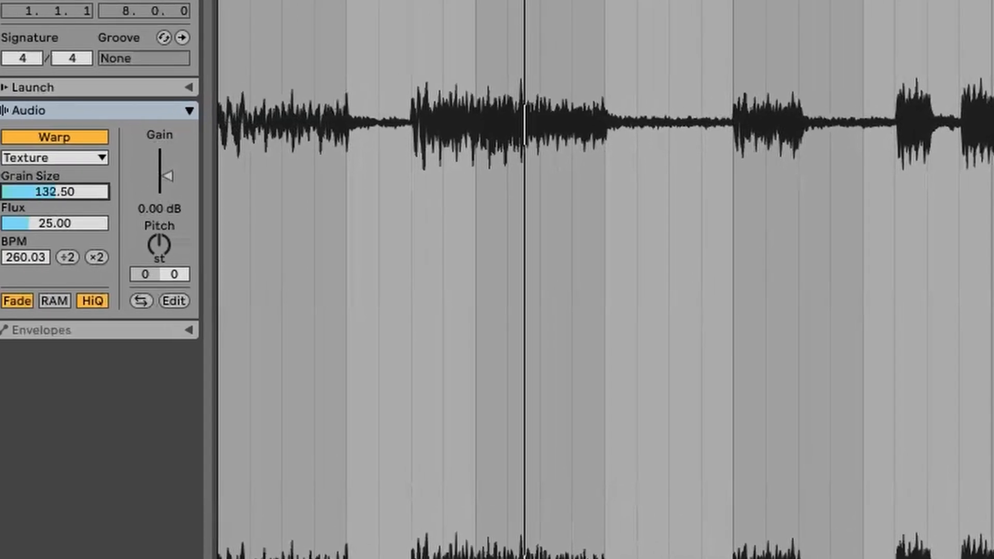
left_click_drag(55, 223, 55, 230)
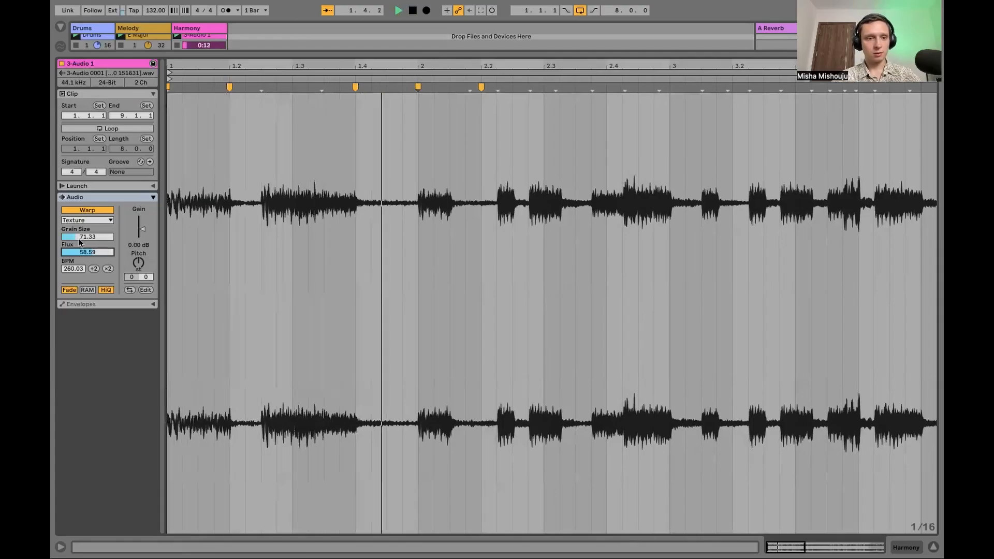
left_click_drag(78, 238, 79, 198)
left_click_drag(85, 253, 85, 247)
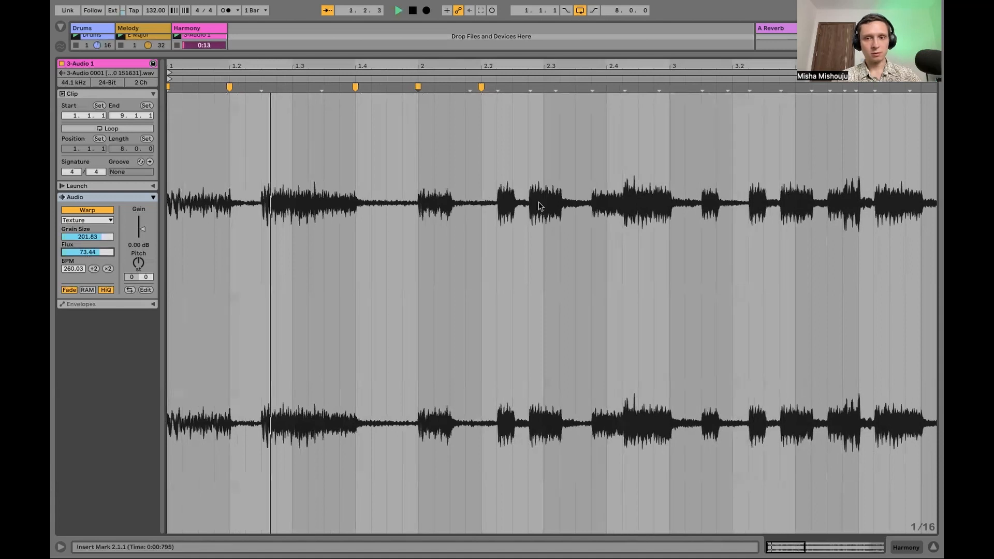
Stretch more of the clip with warp markers placed at bar 3, bar 4 and just before bar 5
left_click_drag(438, 66, 437, 36)
left_click_drag(426, 134, 482, 135)
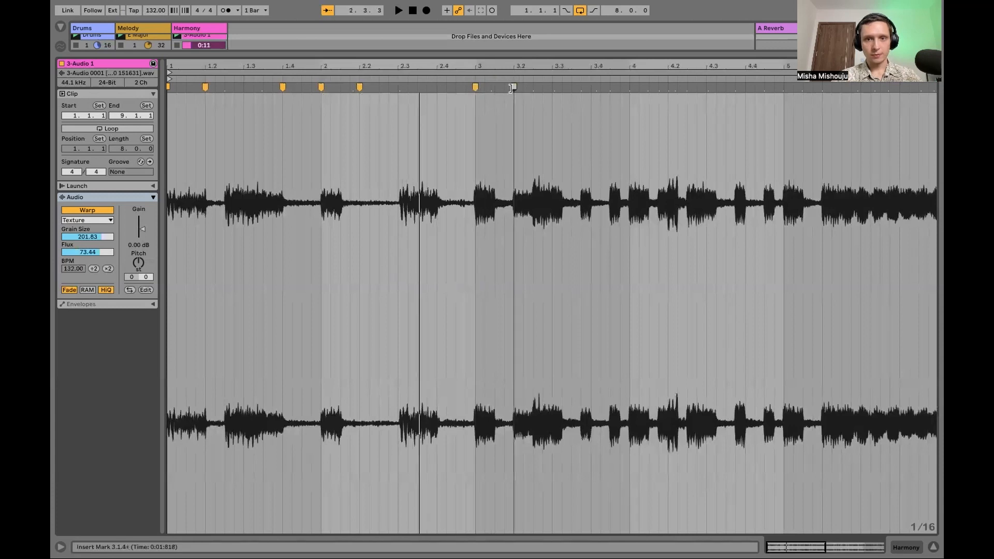
mouse_move(514, 86)
left_mouse_down()
mouse_move(789, 91)
mouse_move(773, 98)
left_mouse_up()
left_click_drag(739, 68, 423, 66)
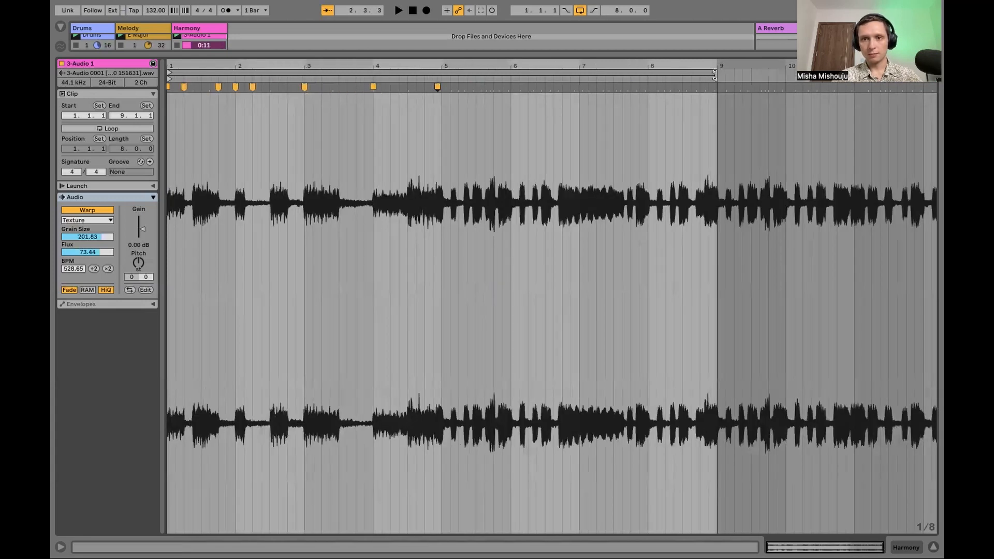
Shorten the clip and its loop region to four bars, ending at 5.1.1, and play it
left_click_drag(715, 75, 441, 112)
mouse_move(712, 78)
left_mouse_down()
mouse_move(451, 86)
mouse_move(392, 71)
mouse_move(497, 82)
mouse_move(428, 73)
left_mouse_up()
left_click(407, 140)
key("space")
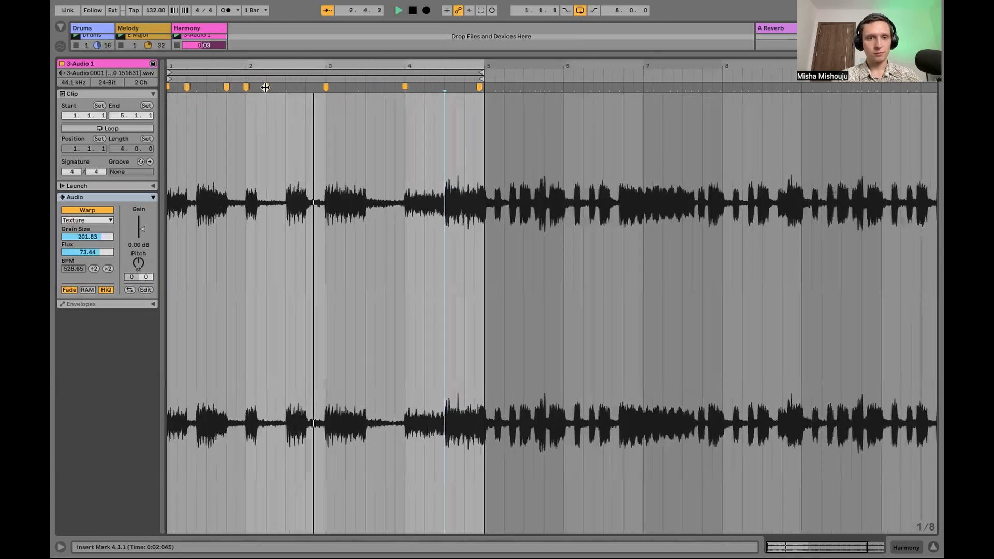
Move the 2.2.1 warp marker to 2.3.1, and set Grain Size to 114.15 and Flux to 87.50
left_click_drag(266, 87, 404, 87)
key("ctrl+z")
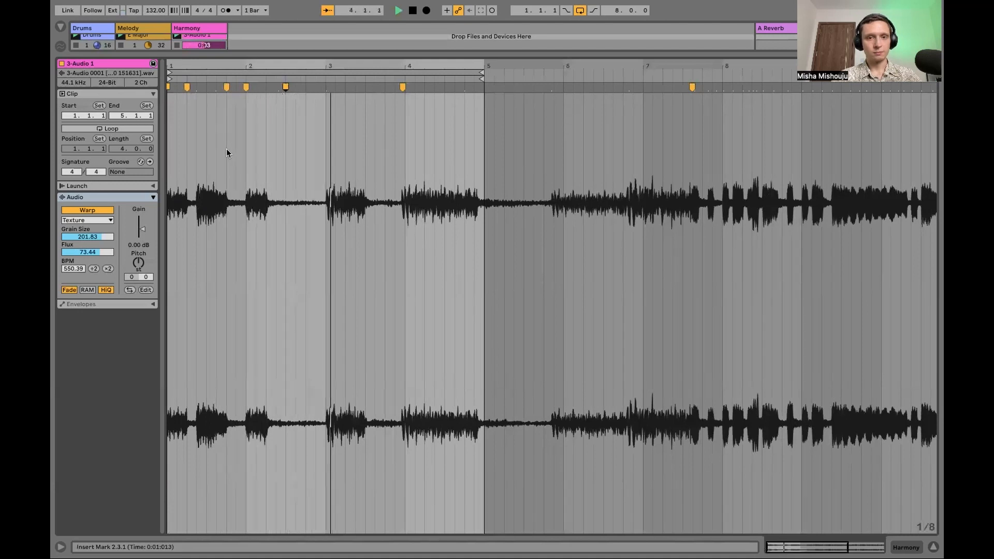
mouse_move(104, 253)
left_mouse_down()
mouse_move(103, 242)
mouse_move(103, 252)
left_mouse_up()
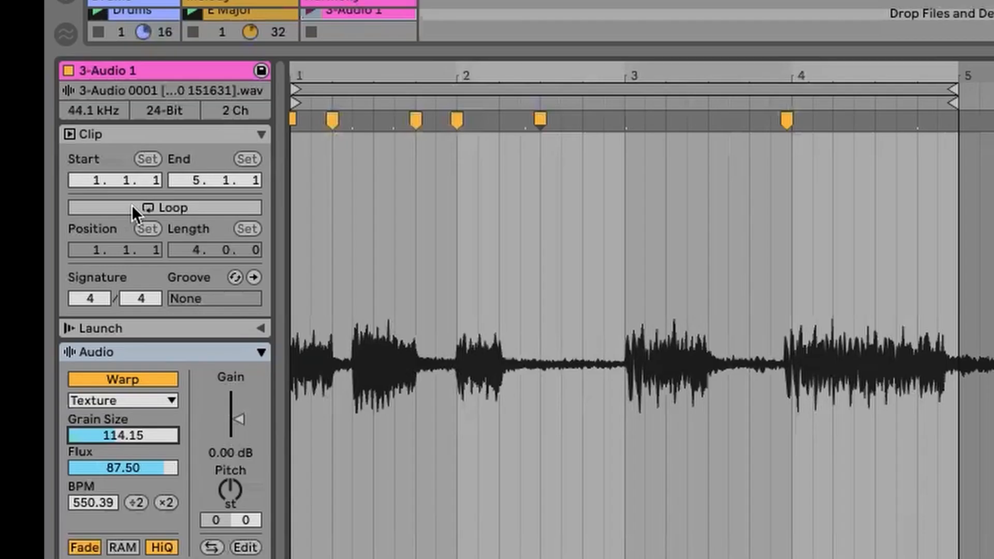
Turn on looping for the clip and, during playback, tune Grain Size to 230.38 and Flux to 21.09; stop playback
left_click(133, 208)
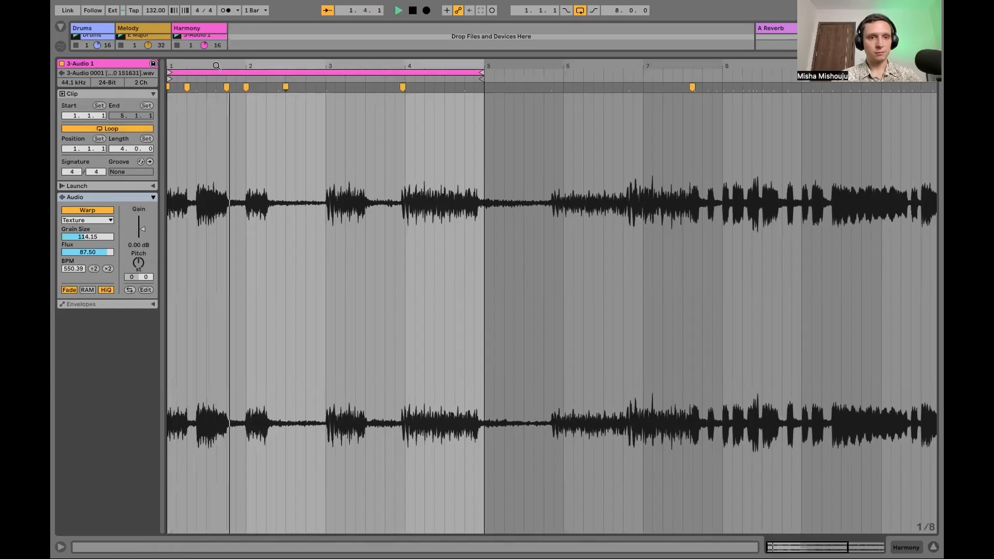
left_click_drag(216, 66, 272, 94)
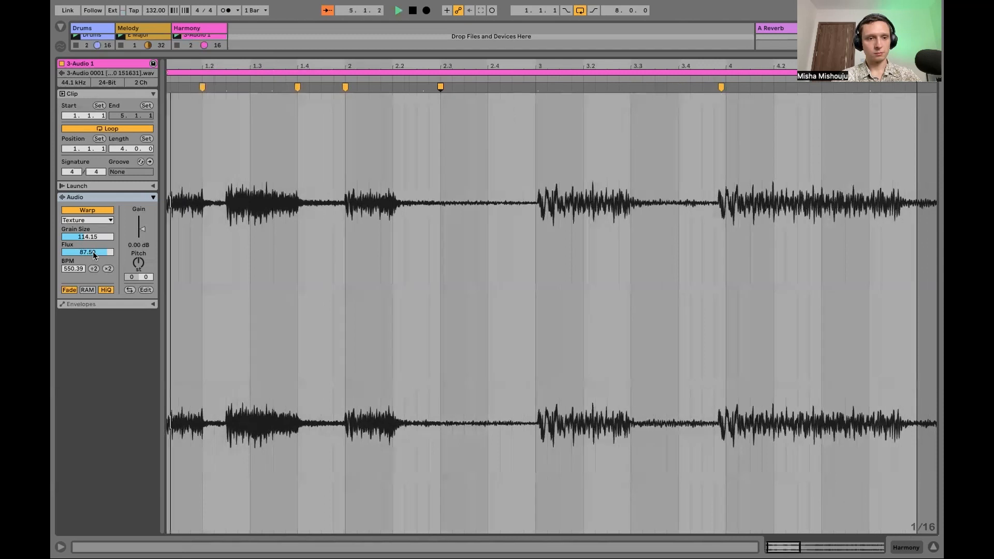
left_click_drag(92, 252, 94, 209)
mouse_move(95, 253)
left_mouse_down()
mouse_move(95, 226)
mouse_move(104, 256)
left_mouse_up()
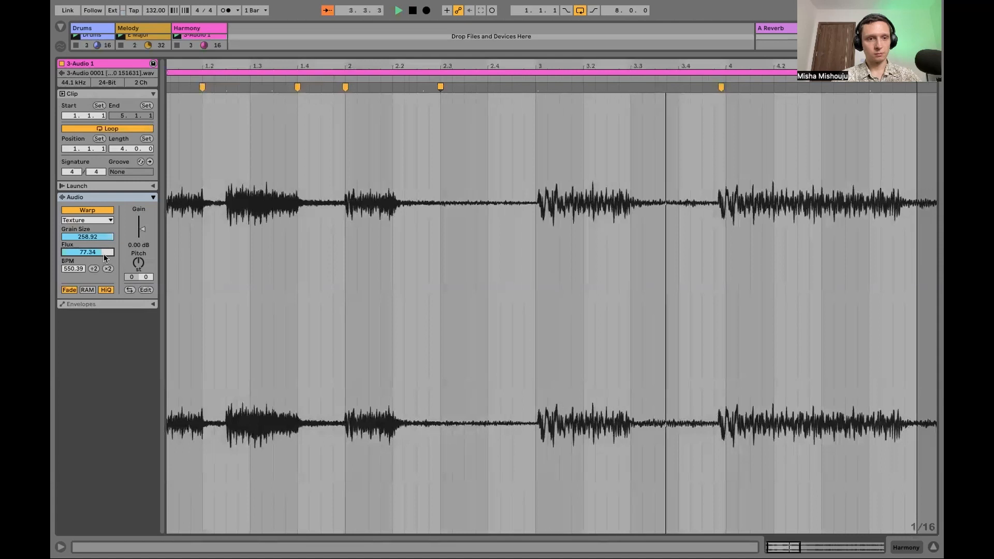
left_click_drag(103, 251, 101, 244)
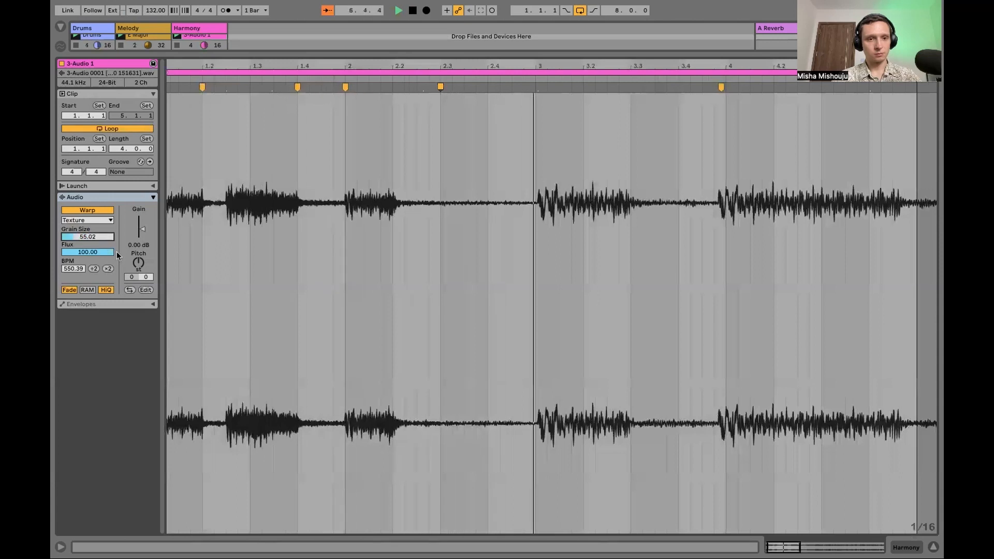
mouse_move(98, 237)
left_mouse_down()
mouse_move(101, 255)
mouse_move(93, 237)
left_mouse_up()
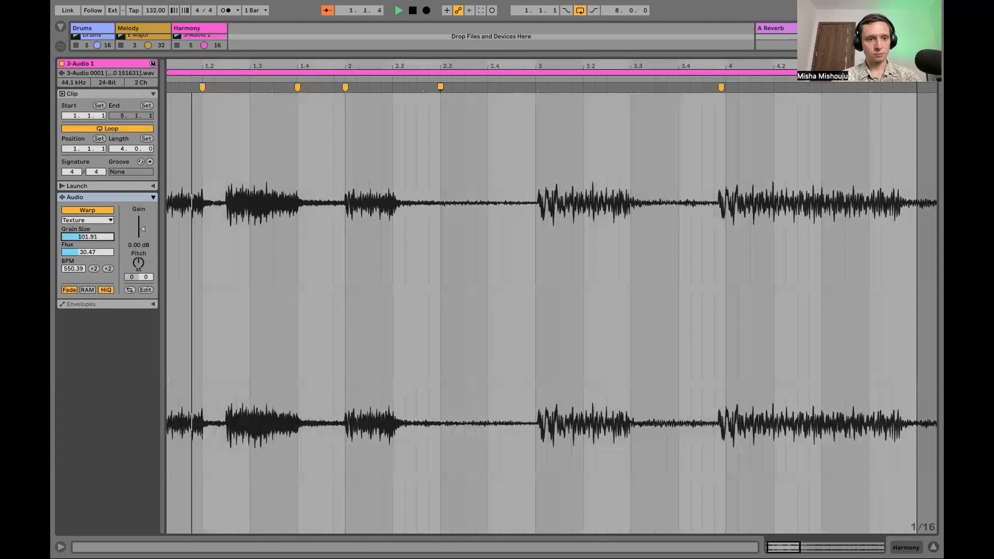
left_click_drag(90, 252, 87, 259)
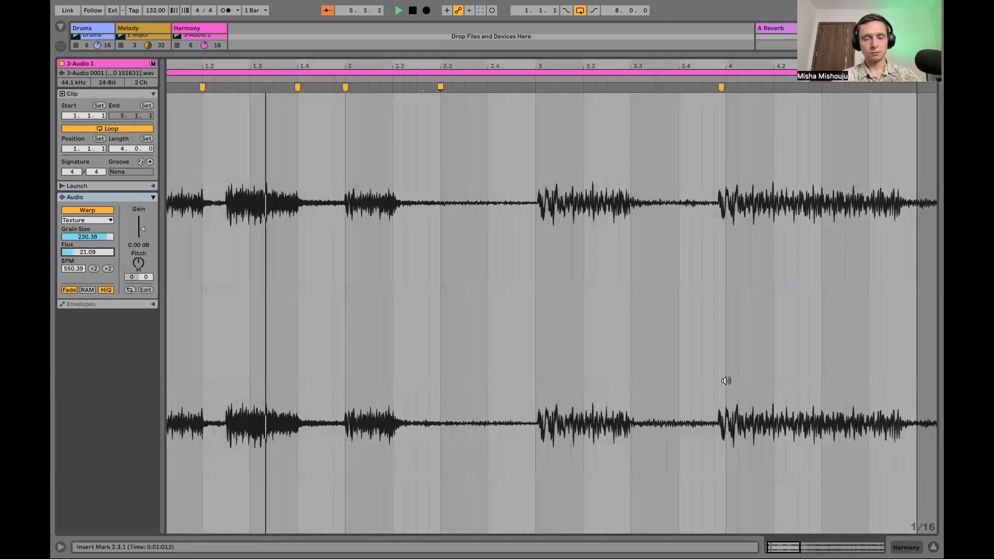
key("space")
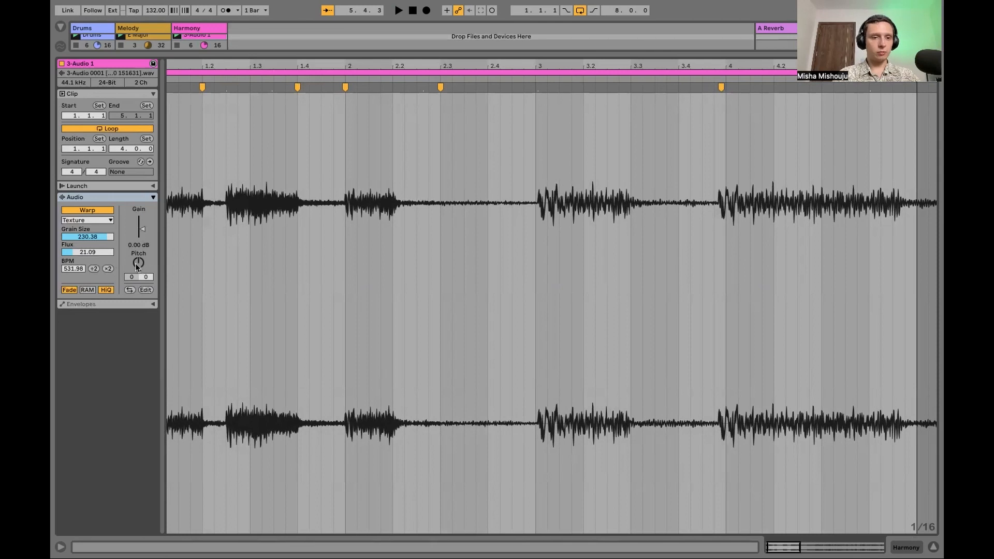
Transpose the Harmony clip up by 12 semitones
left_click_drag(135, 263, 135, 231)
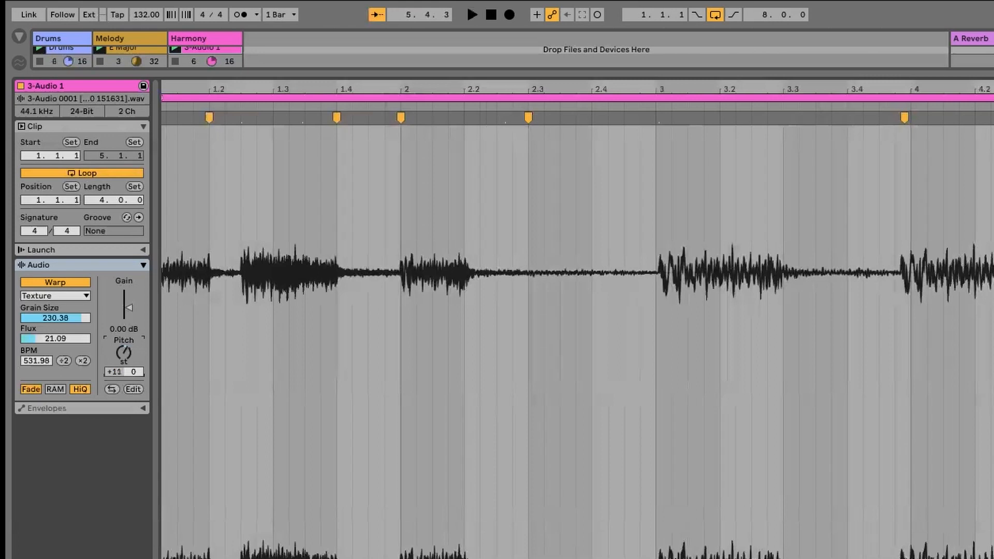
left_click_drag(124, 353, 124, 348)
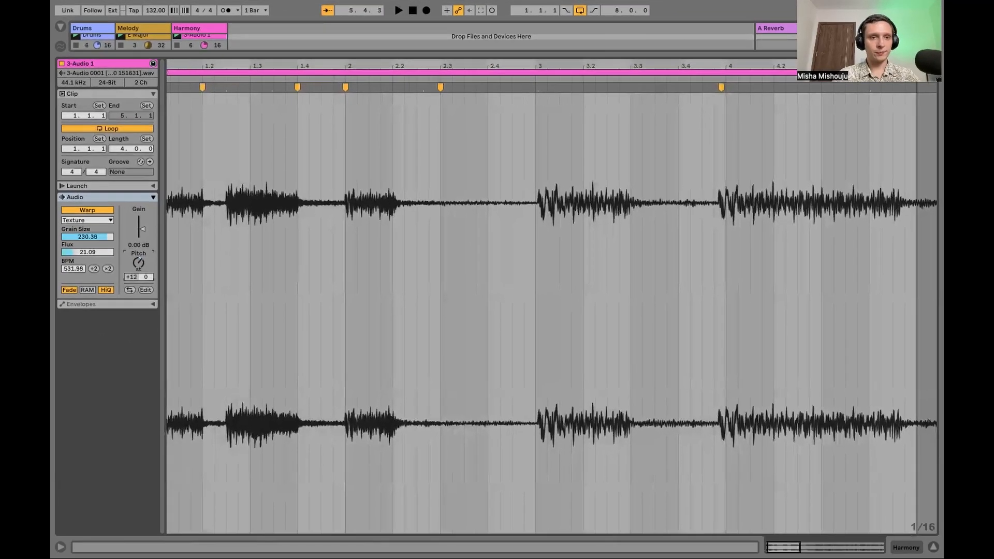
left_click_drag(175, 67, 174, 44)
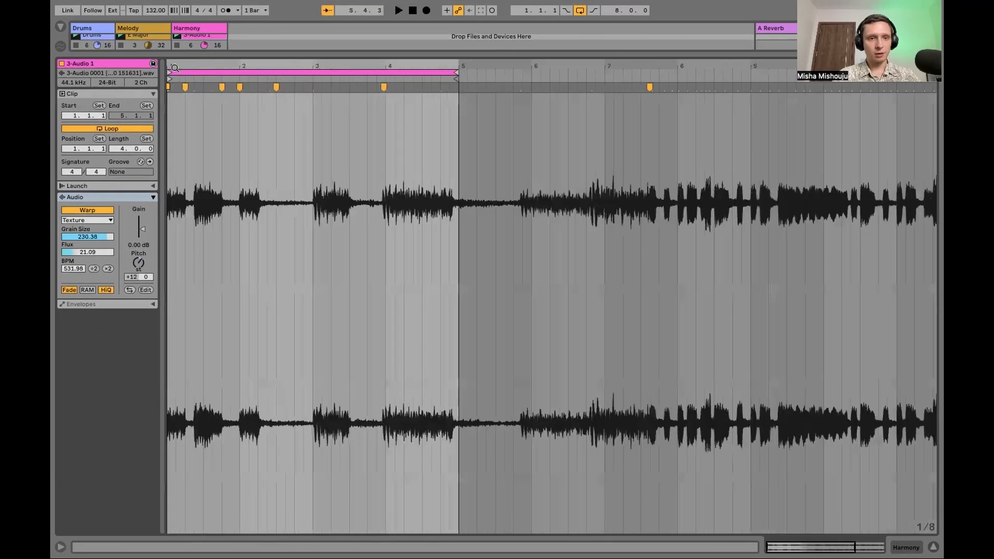
Play the transposed clip and add an EQ Eight to the Harmony track
key("space")
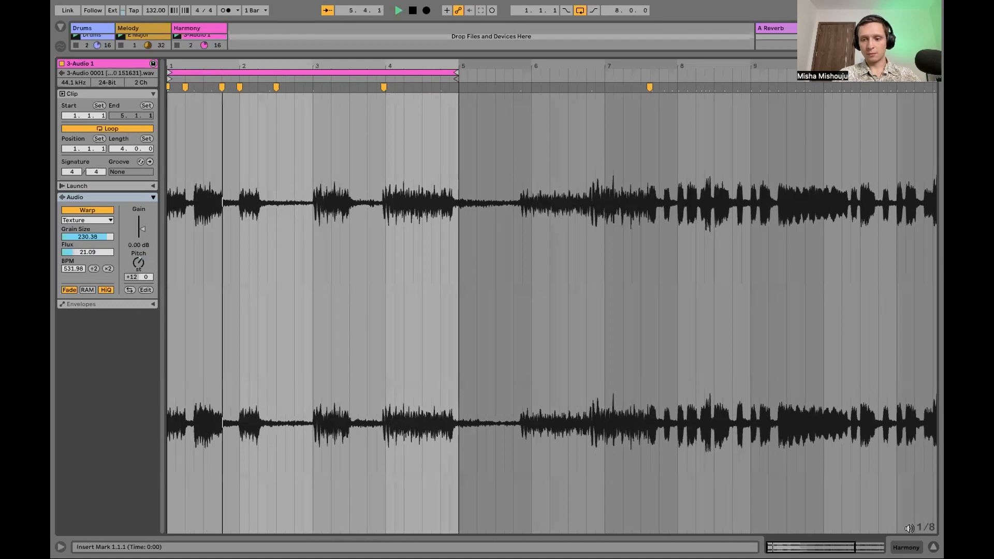
key("shift+Tab")
left_click(60, 26)
left_click(97, 30)
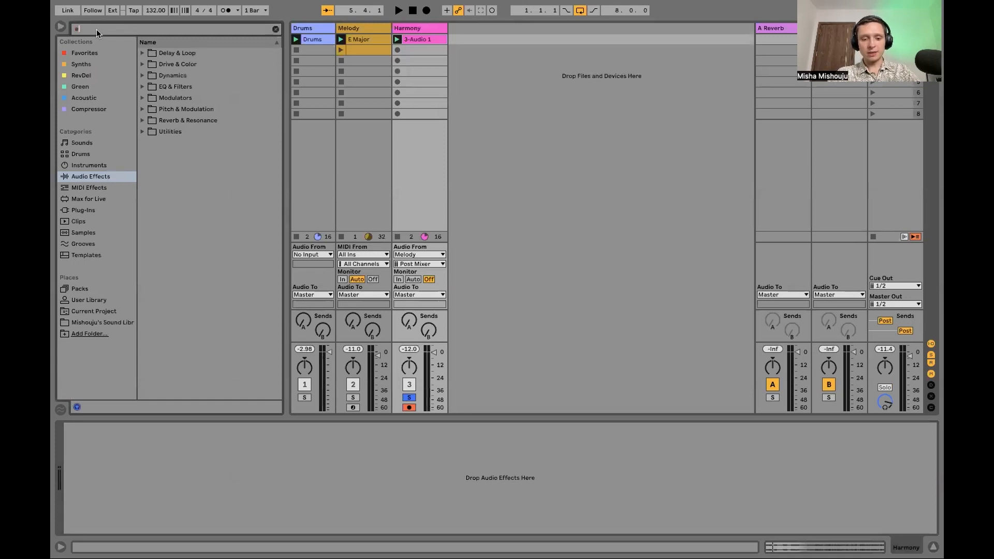
type("eq")
left_click(69, 266)
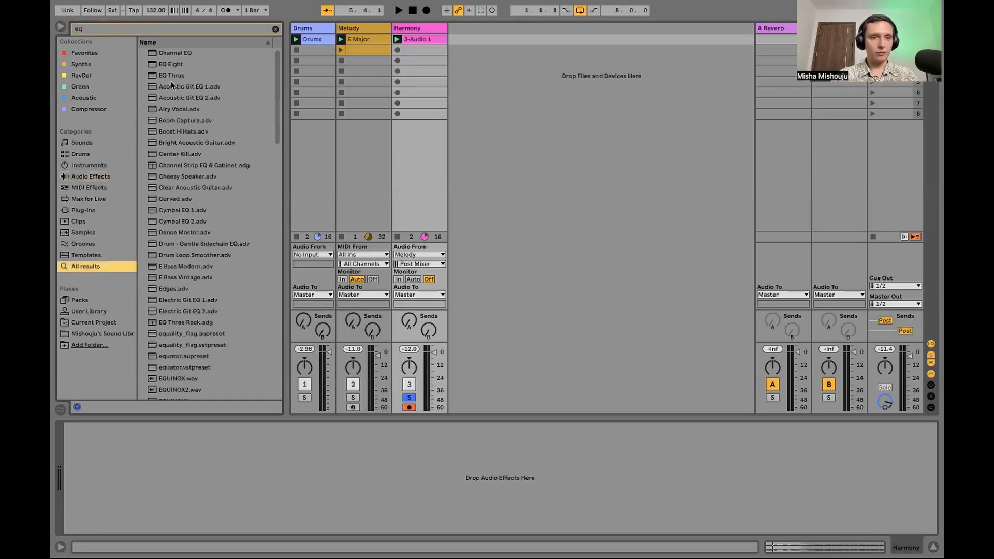
left_click_drag(171, 64, 250, 85)
left_click_drag(405, 48, 406, 52)
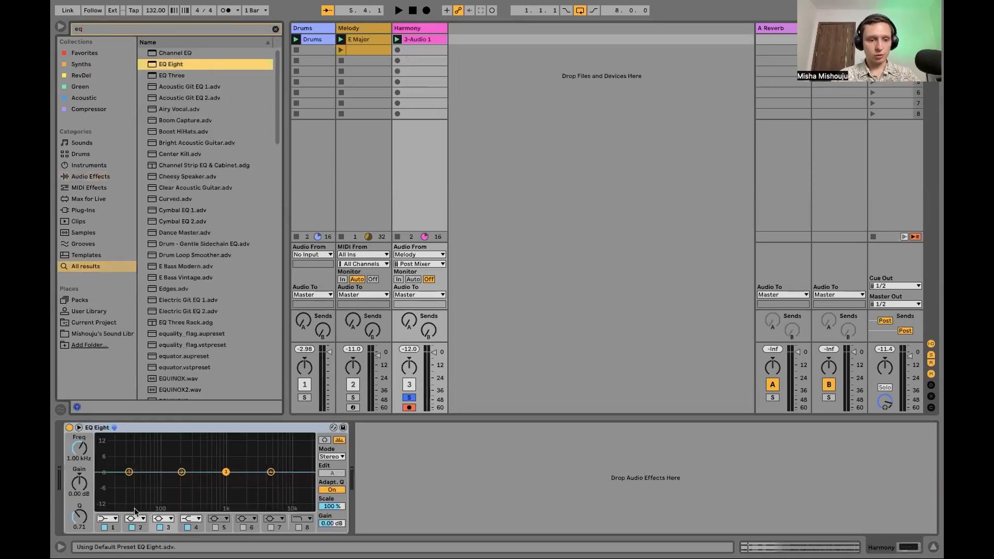
During playback, set EQ Eight's first band to a low cut at about 454 Hz and raise a bell band around 3 kHz
left_click(107, 519)
left_click(106, 459)
key("space")
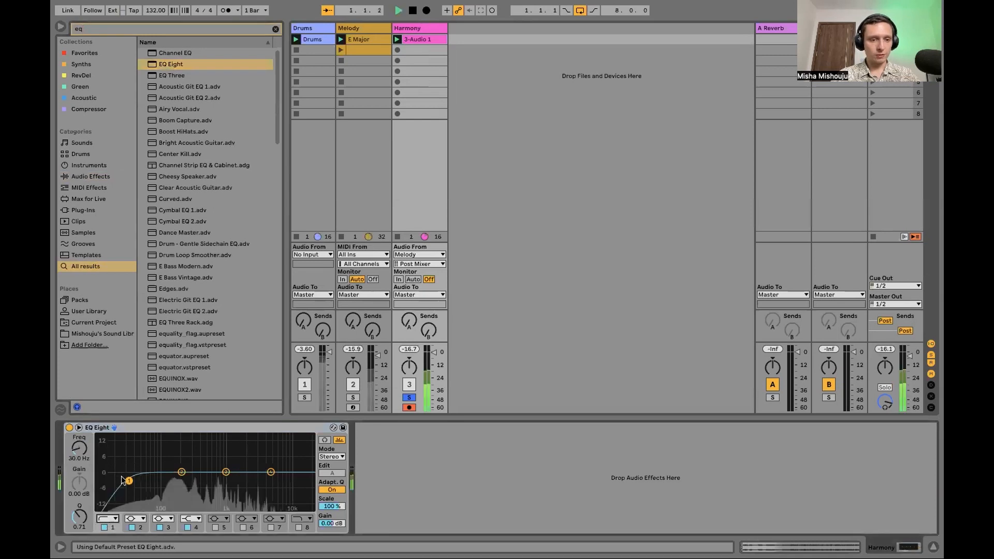
left_click_drag(128, 480, 195, 484)
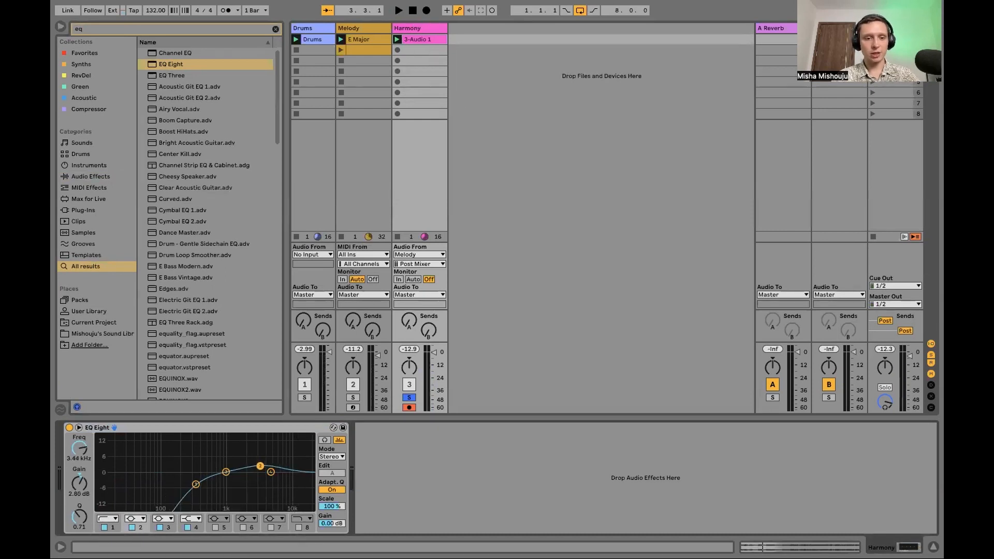
left_click_drag(195, 487, 198, 487)
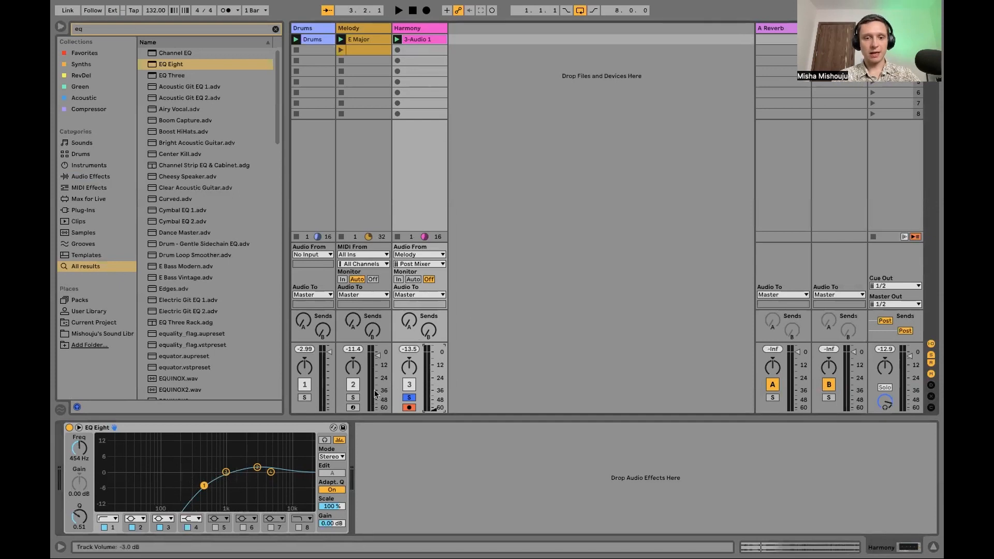
During playback, bring the Harmony track volume up from silence to -9.0 dB
key("space")
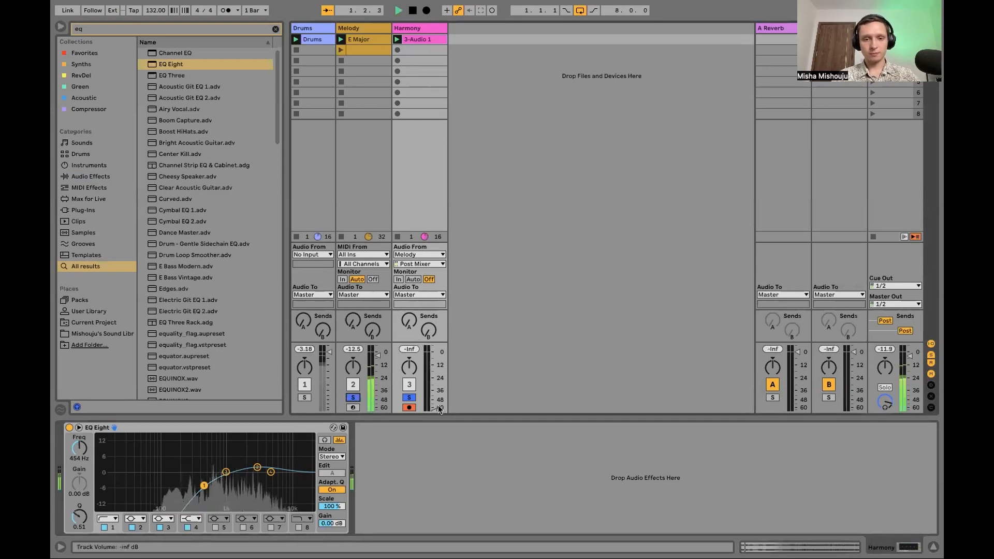
left_click_drag(434, 409, 434, 406)
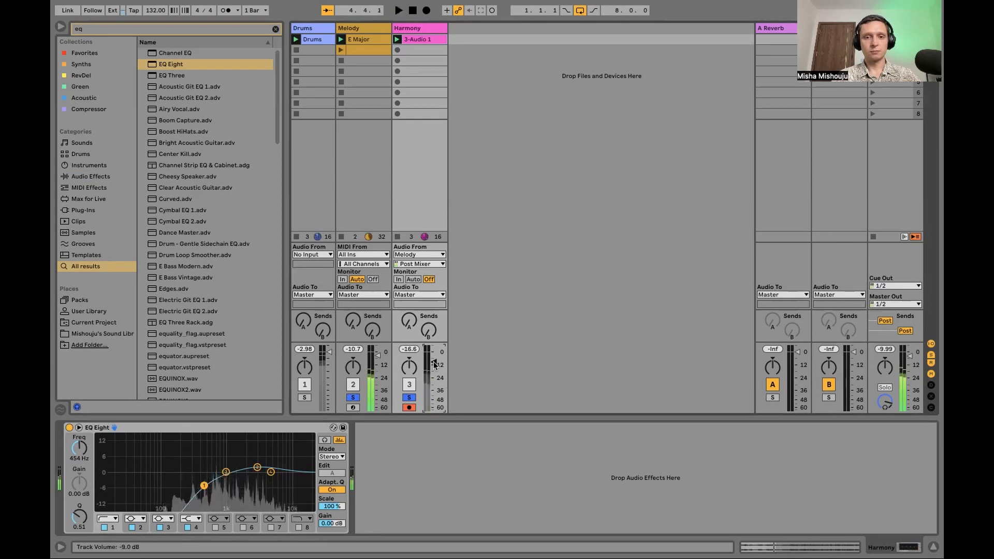
Copy the Drums, Melody and Harmony clips into the arrangement at bar 1 and place a duplicate of them at bar 5
mouse_move(220, 93)
left_mouse_down()
mouse_move(169, 41)
mouse_move(92, 39)
mouse_move(105, 49)
mouse_move(89, 77)
mouse_move(74, 80)
left_mouse_up()
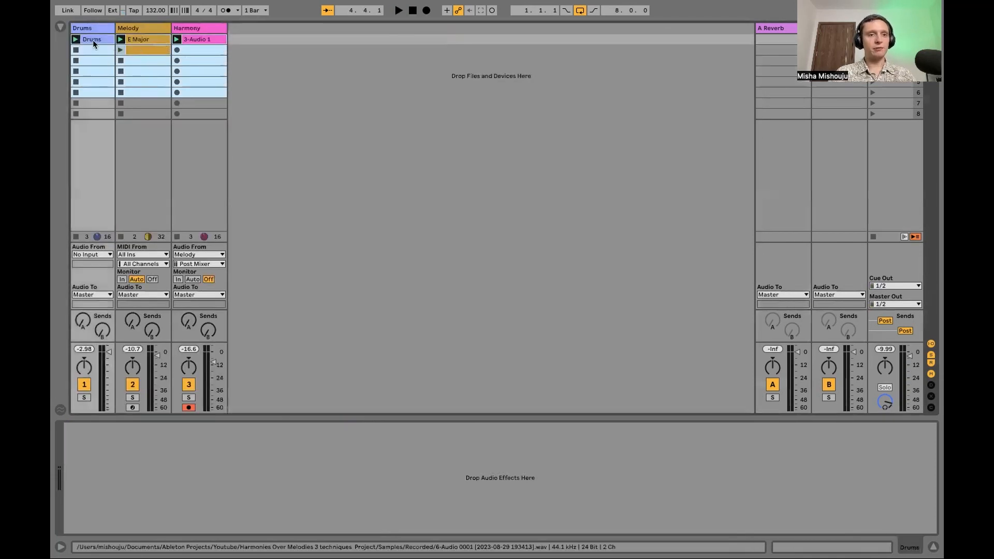
key("Tab")
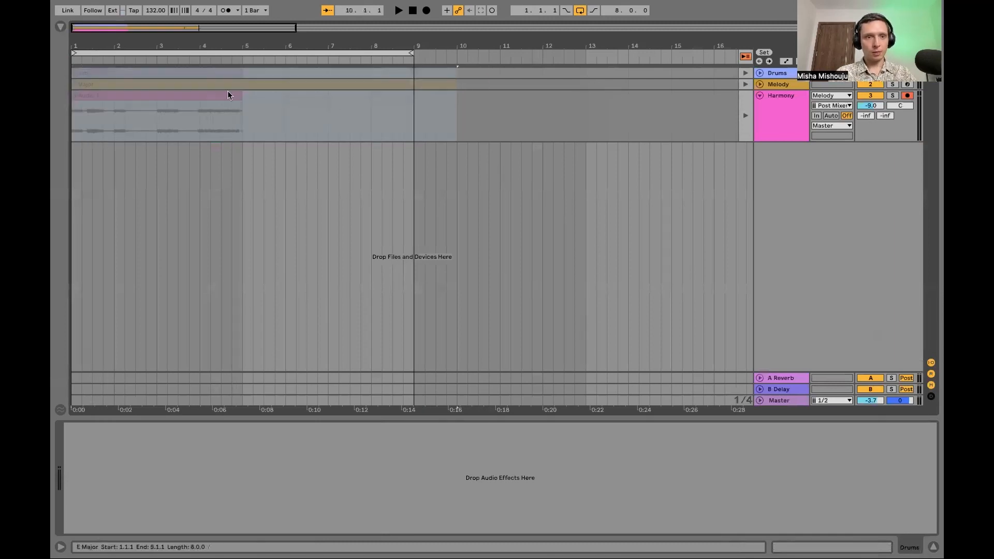
key("ctrl+d")
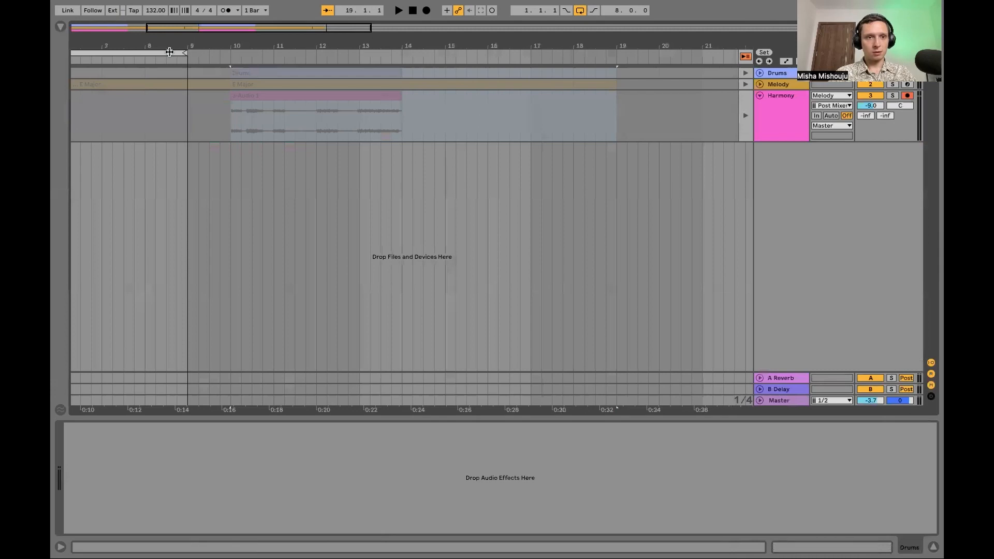
left_click_drag(165, 48, 161, 18)
left_click_drag(188, 72, 131, 80)
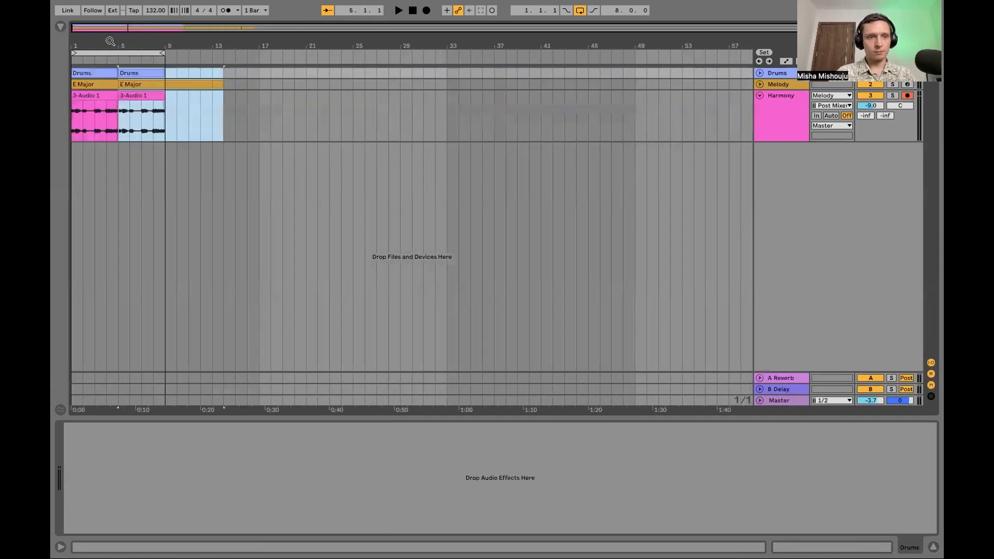
Play the arrangement from 1.1.1 and unfold the Drums track
left_click_drag(103, 41, 248, 78)
left_click(139, 117)
left_click(73, 113)
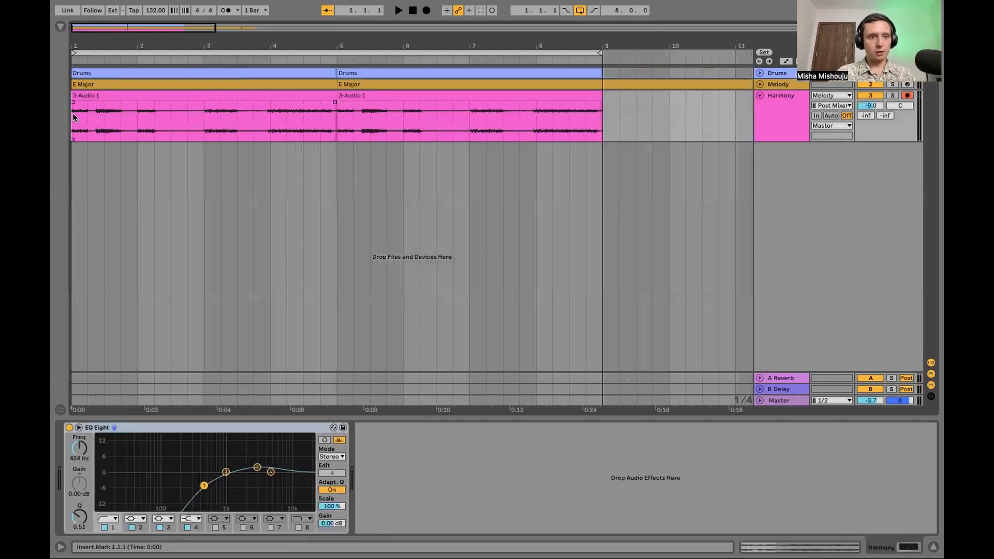
key("space")
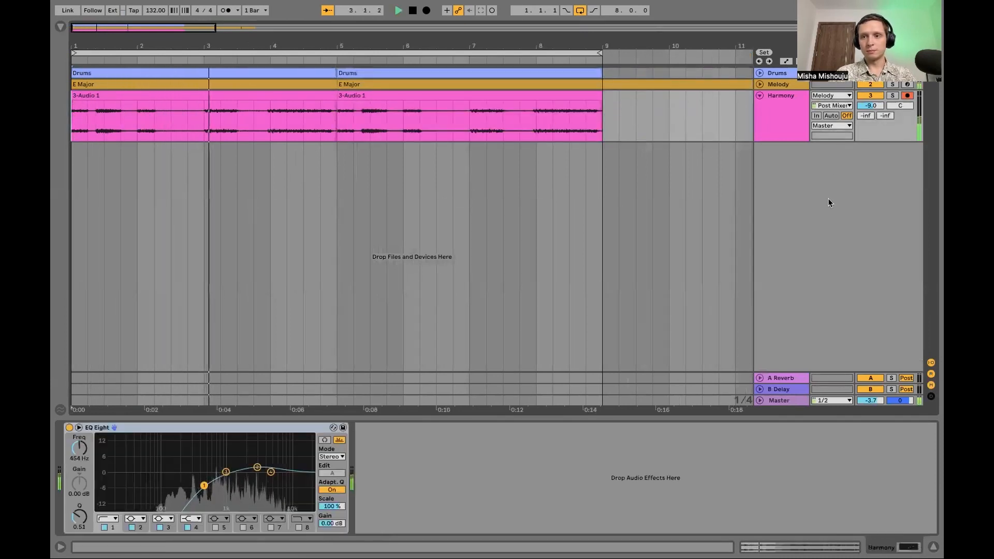
left_click(759, 73)
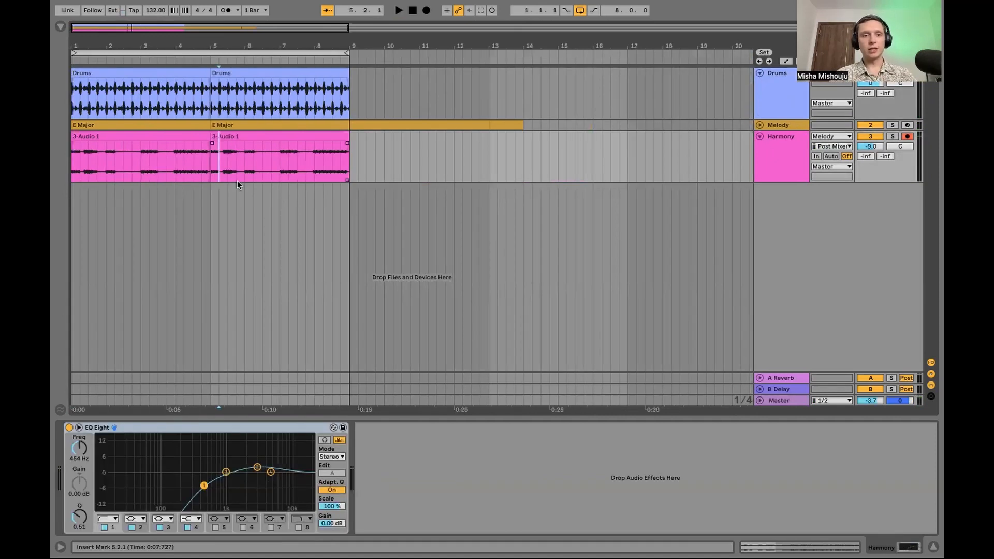
Split the first Harmony clip at 4.1.1, 3.1.1 and 2.1.1, shortening the pieces before each cut and giving them fade-outs
left_click_drag(172, 46, 252, 45)
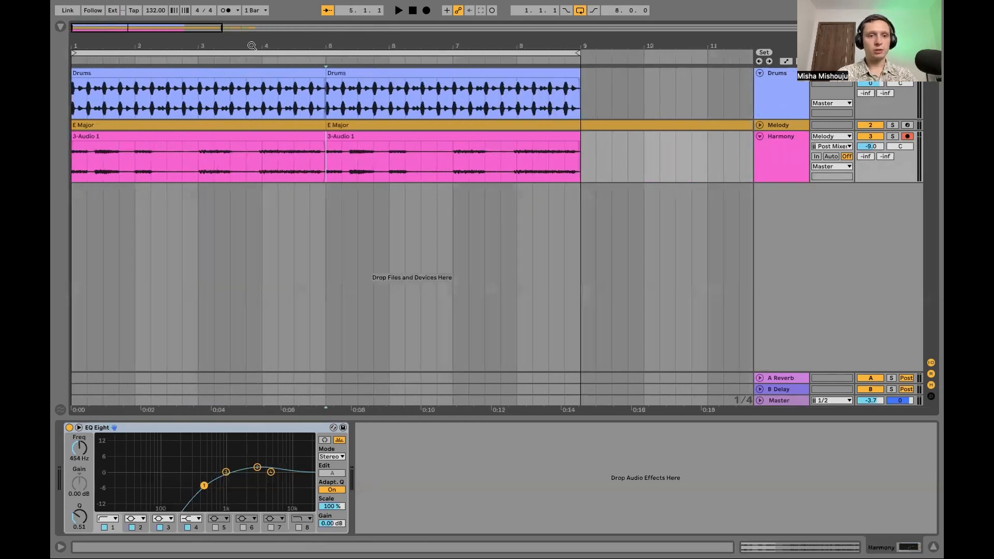
left_click(260, 173)
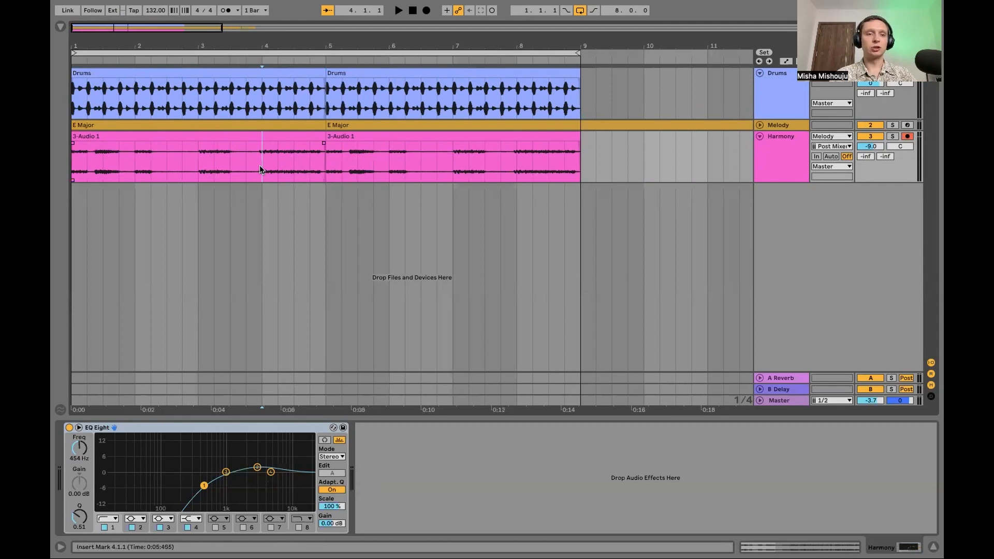
key("plus")
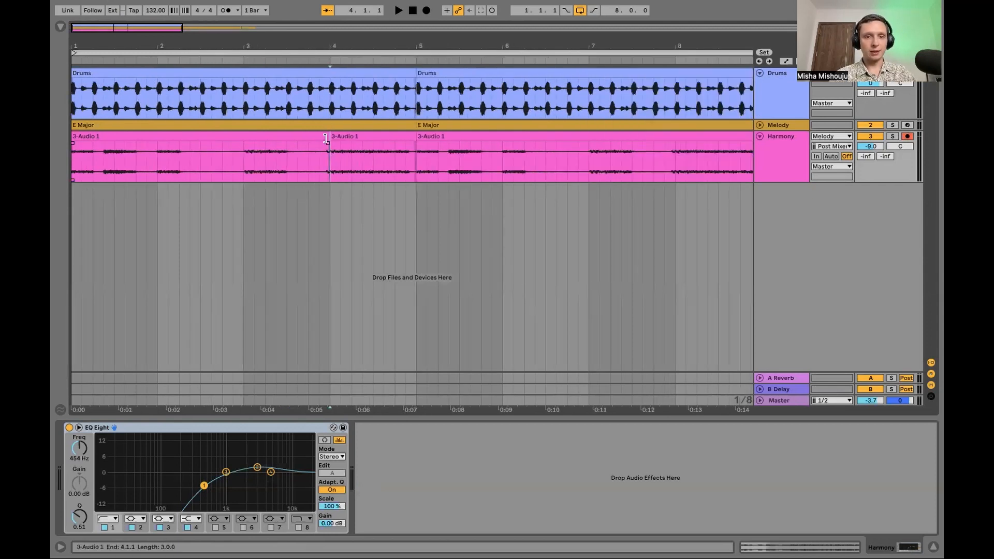
left_click_drag(325, 139, 233, 139)
left_click(243, 163)
key("super+e")
left_click_drag(231, 143, 195, 148)
left_click(158, 161)
key("super+e")
left_click_drag(156, 139, 114, 148)
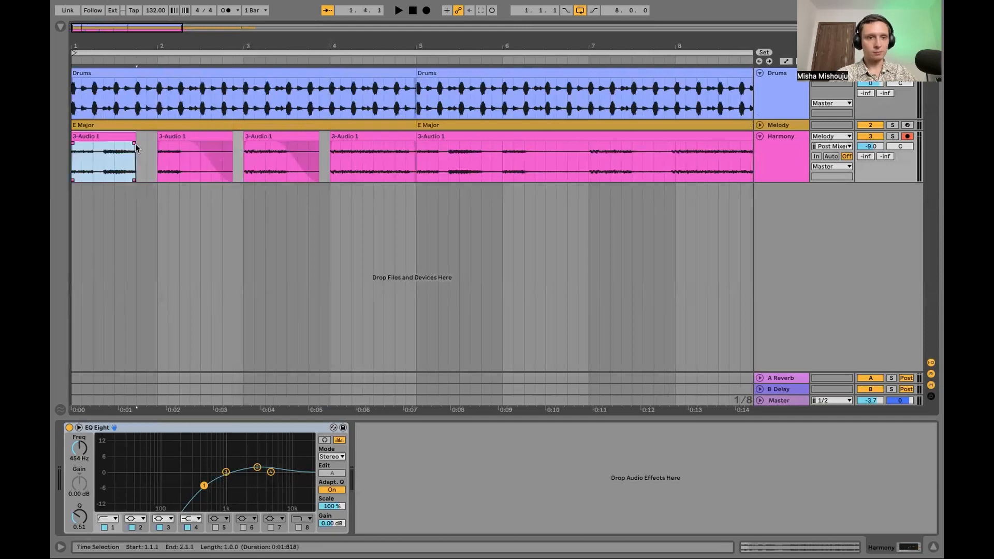
Divide the opening Harmony piece in two and trim and fade the pieces up to bar 5 to leave gaps between them
left_click_drag(104, 139, 93, 139)
left_click_drag(233, 139, 212, 139)
left_click_drag(319, 139, 287, 139)
left_click_drag(416, 138, 369, 147)
Shorten the arrangement loop to four bars, ending at bar 5, and play it from the start
key("minus")
left_click_drag(425, 53, 268, 50)
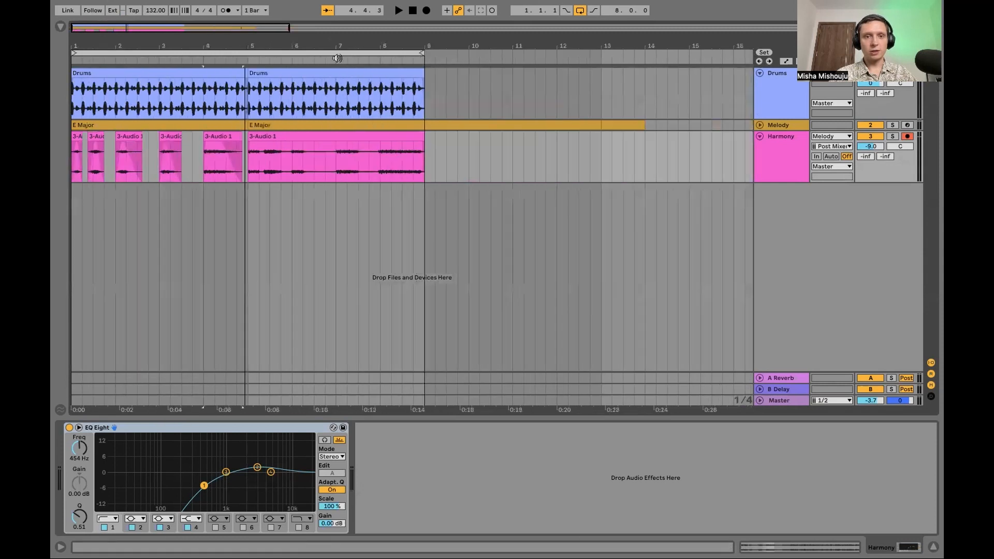
left_click_drag(420, 53, 247, 53)
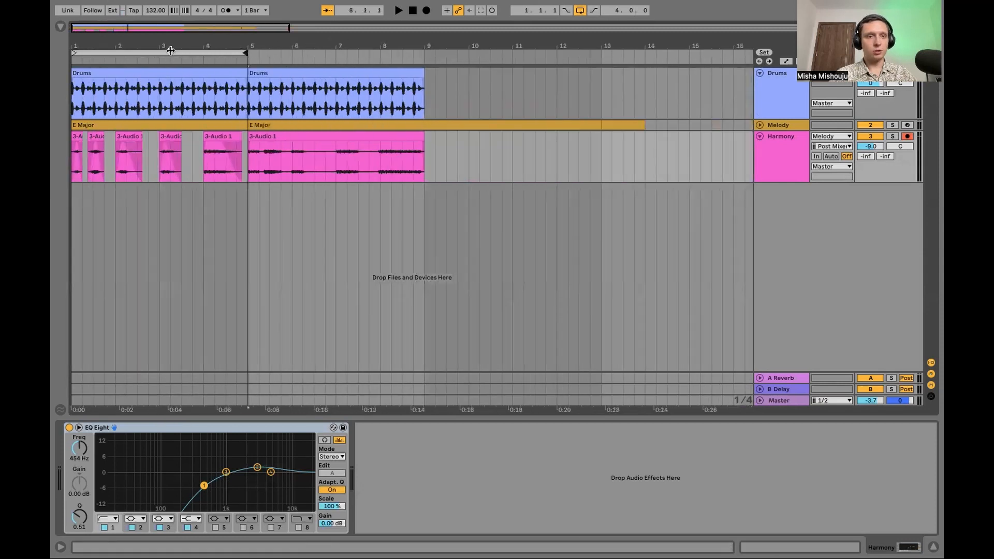
left_click(73, 58)
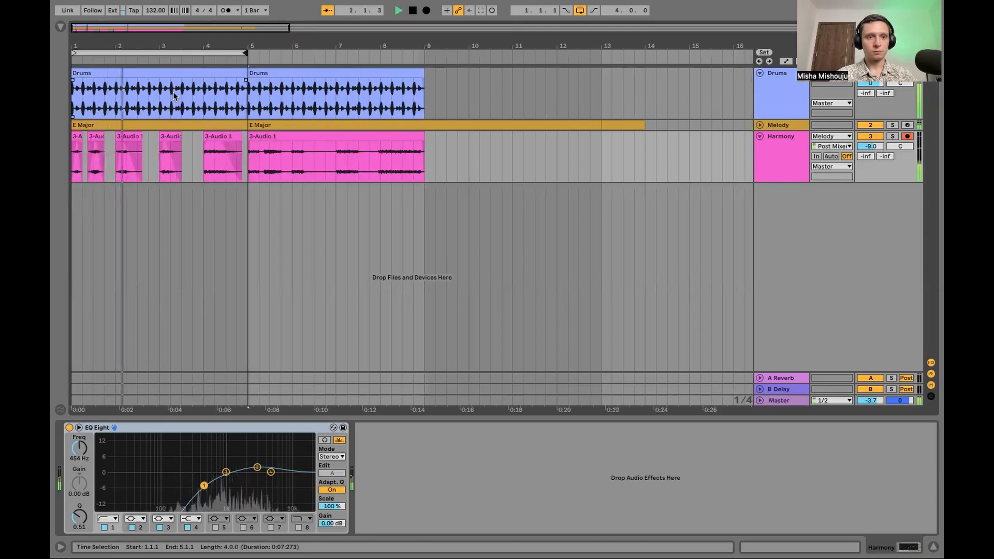
key("space")
Search the browser for delay and add the Delay effect to the Harmony track after EQ Eight
left_click(192, 164)
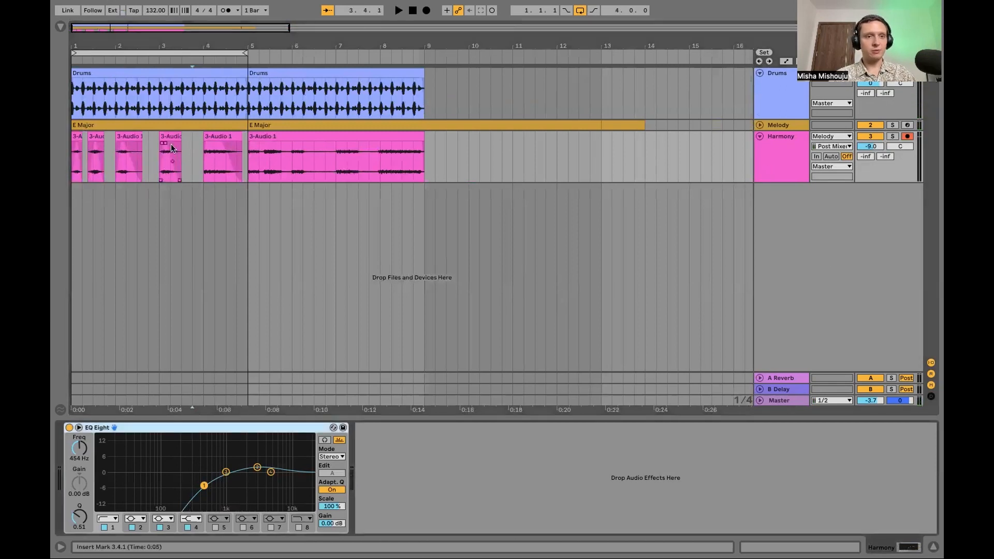
left_click_drag(107, 42, 159, 91)
left_click(60, 27)
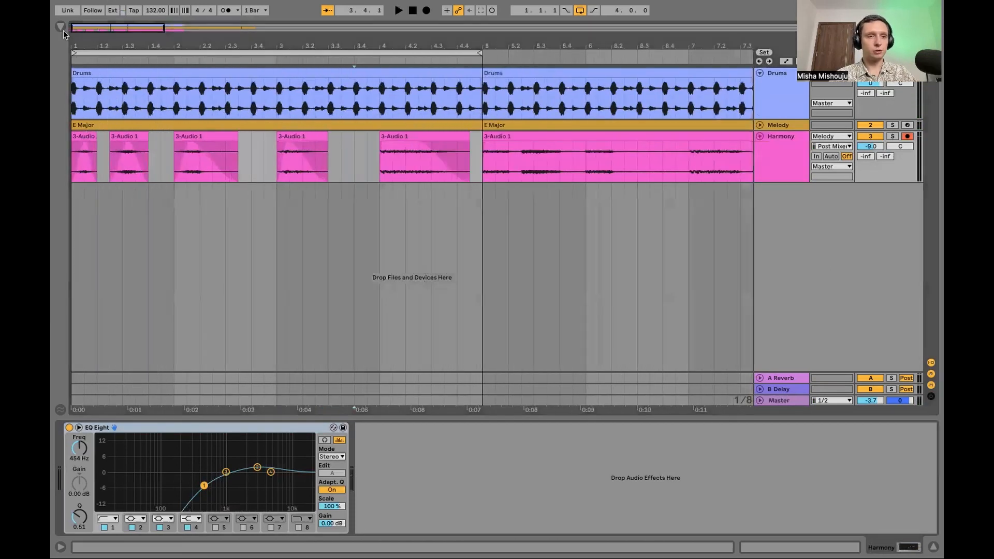
left_click(101, 29)
type("delay")
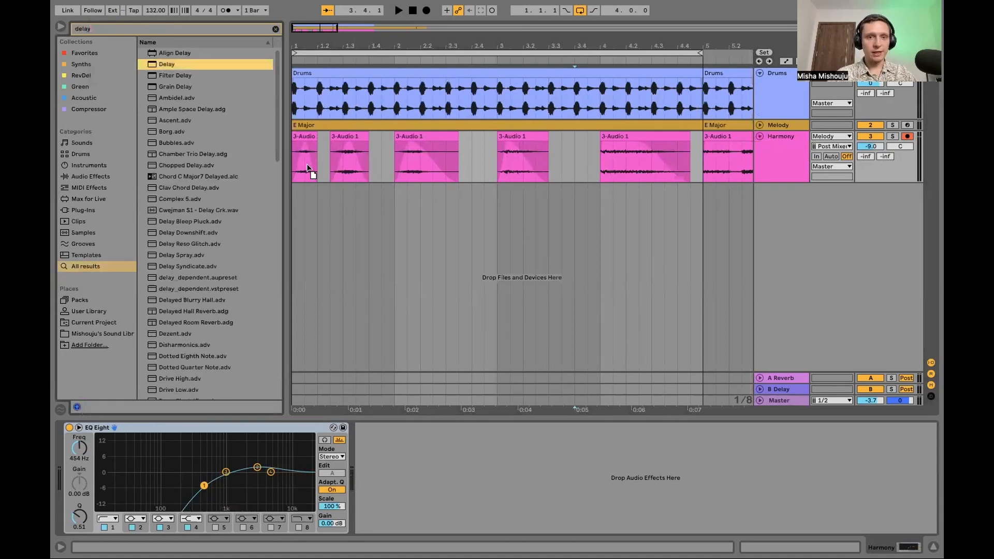
left_click_drag(307, 166, 307, 168)
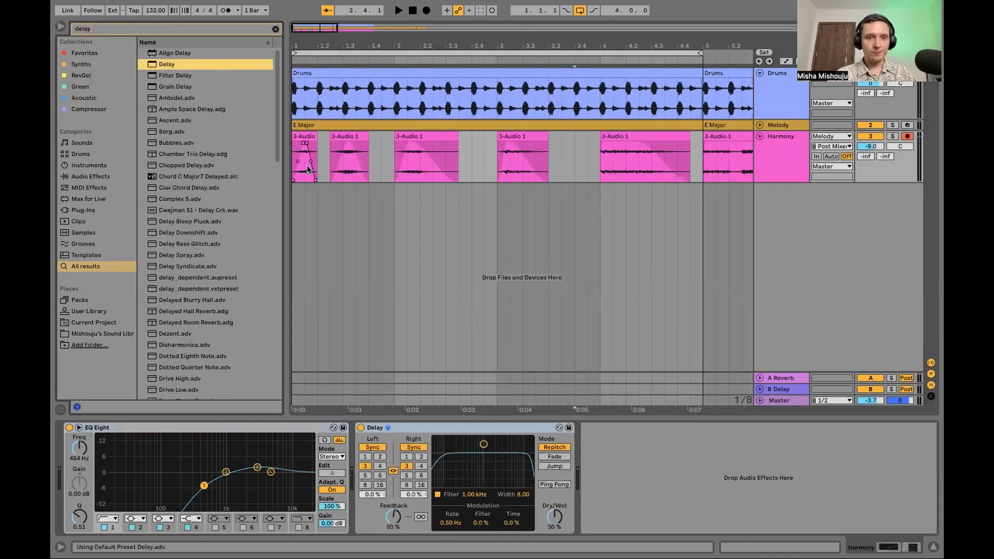
Collapse EQ Eight, turn on the Delay's Ping Pong, and during soloed playback set its filter to 2.16 kHz, width 4.08 and feedback to 67%
double_click(213, 428)
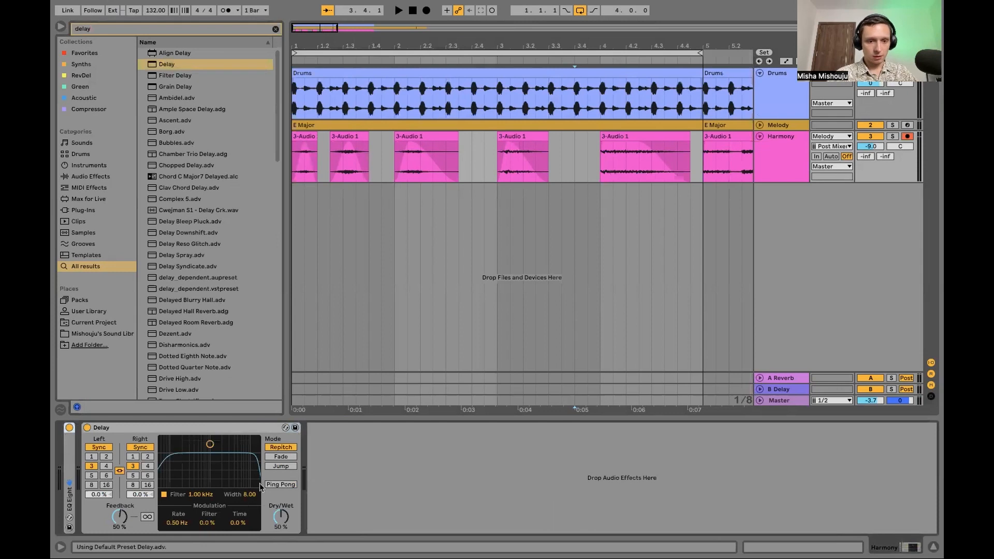
left_click_drag(210, 445, 222, 461)
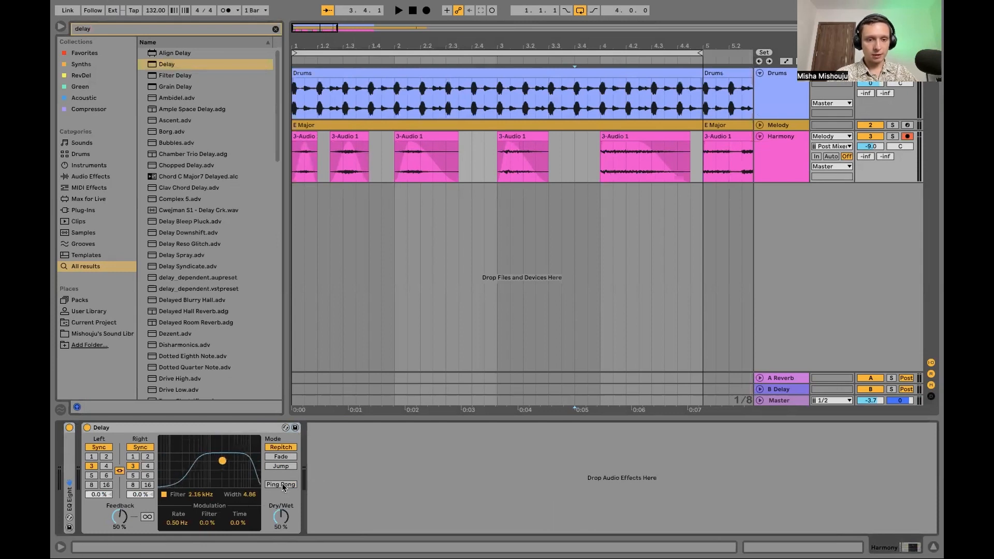
key("space")
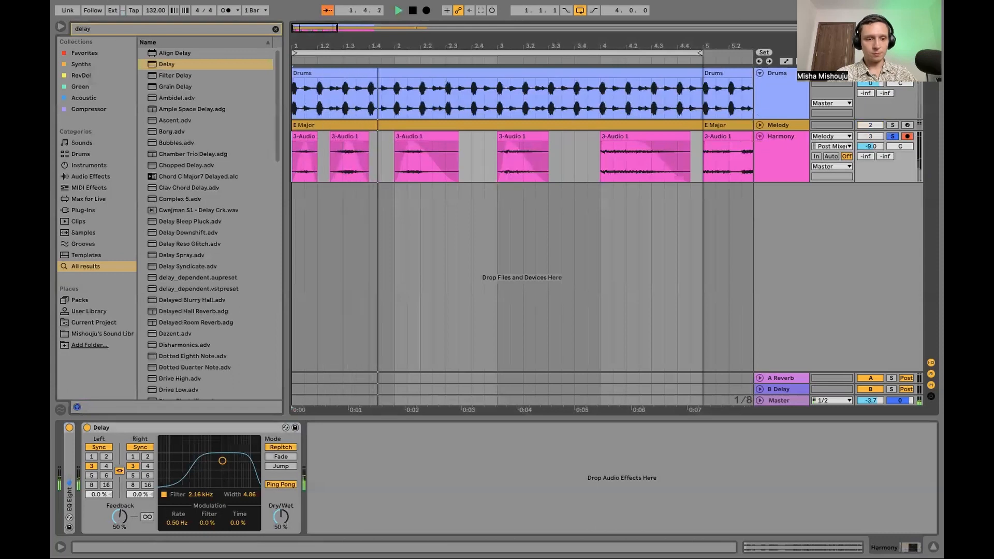
left_click_drag(120, 517, 120, 506)
left_click_drag(223, 461, 223, 465)
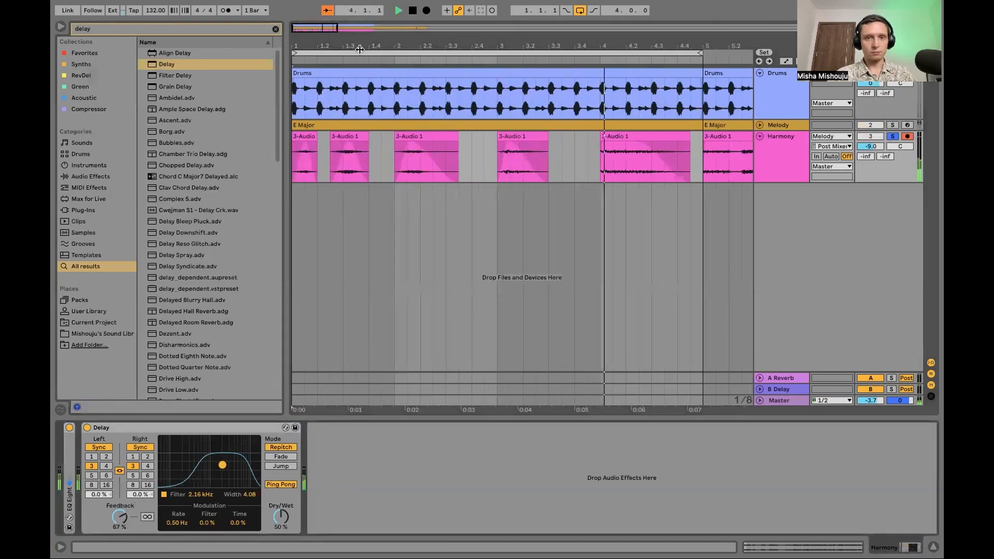
left_click_drag(361, 47, 361, 33)
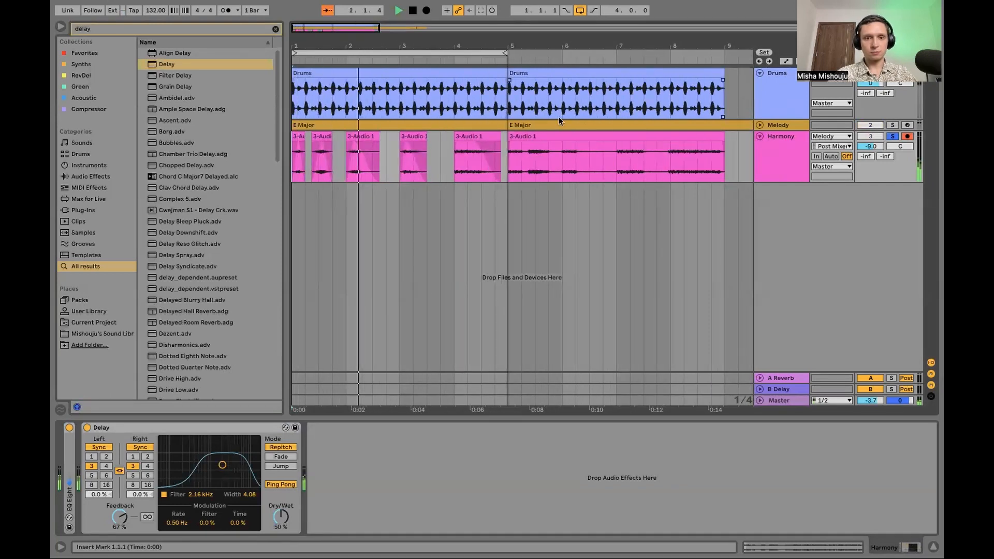
key("space")
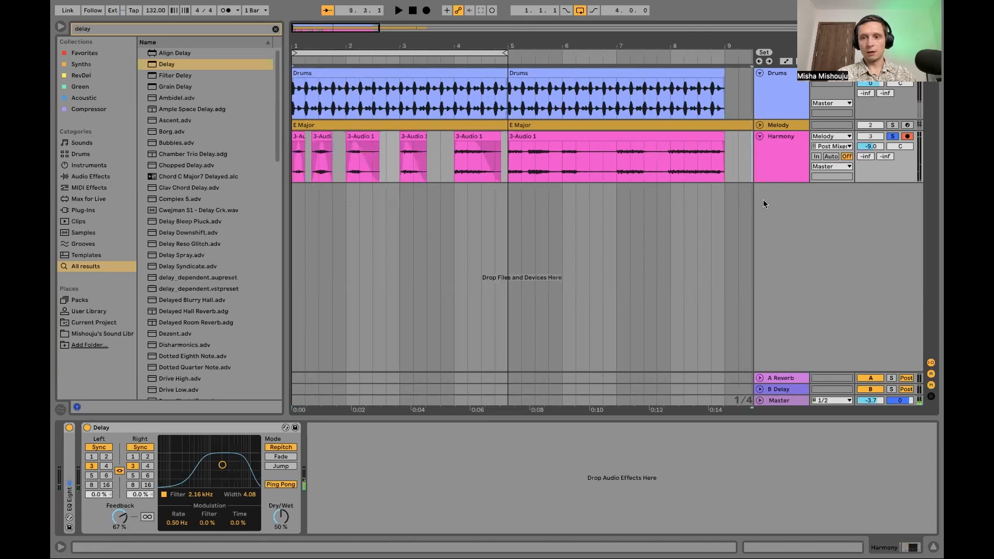
Insert an audio track below Harmony, take its input from Harmony, solo and arm it, and start recording from bar 1
right_click(764, 201)
left_click(784, 205)
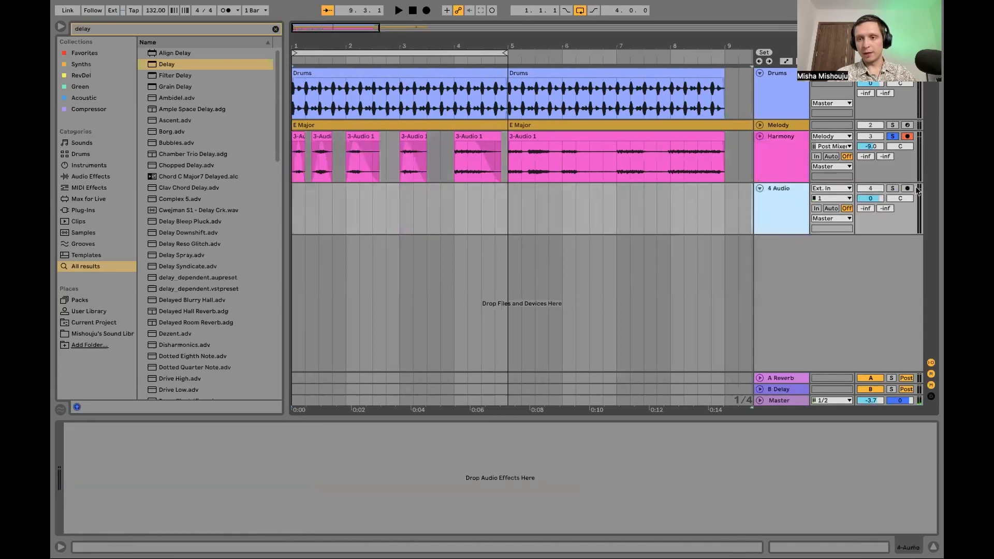
left_click(836, 190)
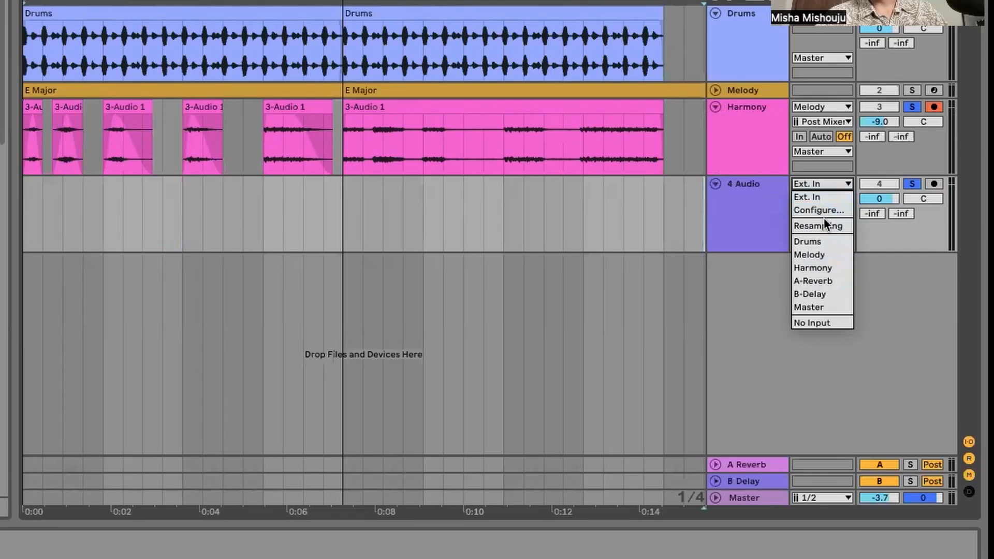
left_click(819, 267)
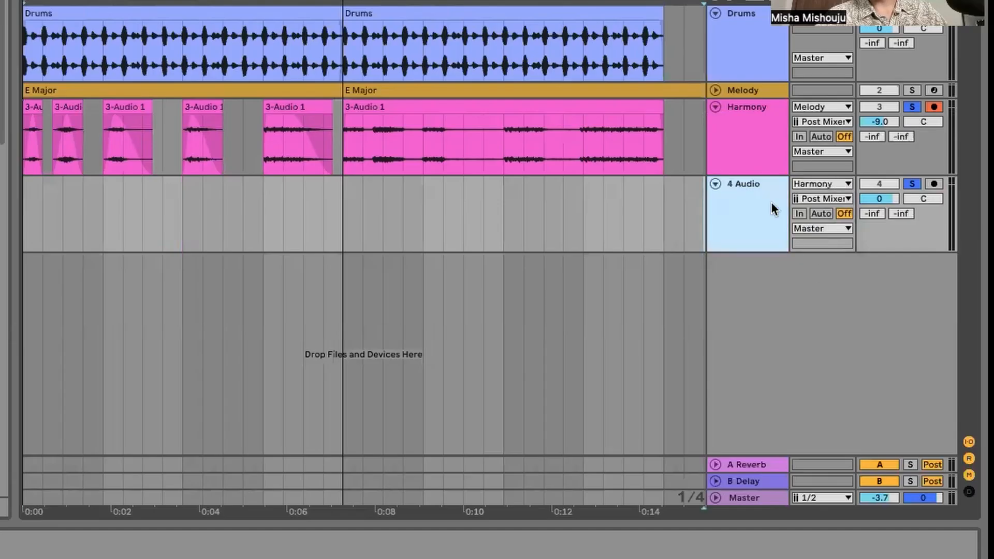
left_click(933, 185)
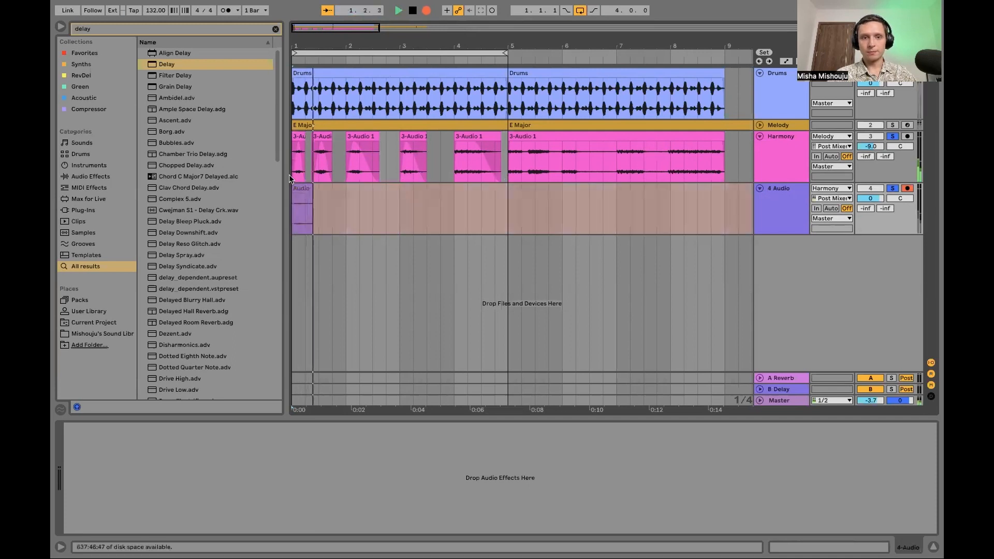
While recording, switch the Harmony Delay between beat divisions and the Jump and Fade modes, ending on Fade with division 5 on both sides
left_click(764, 150)
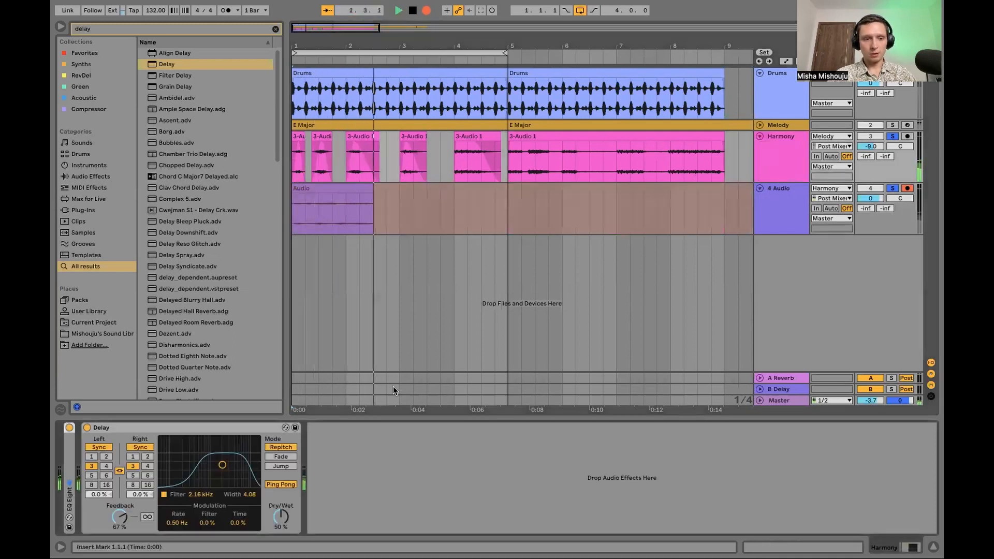
left_click(133, 456)
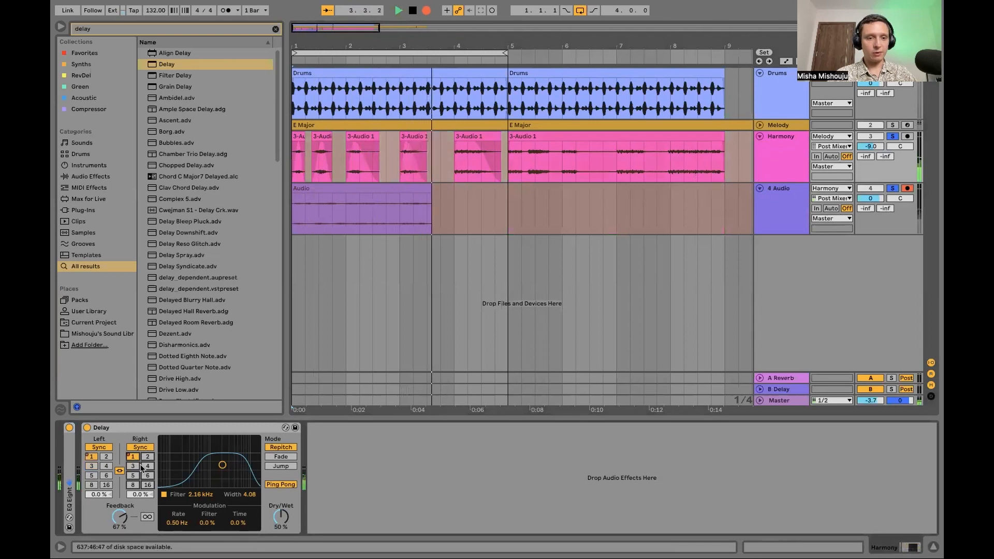
left_click(133, 475)
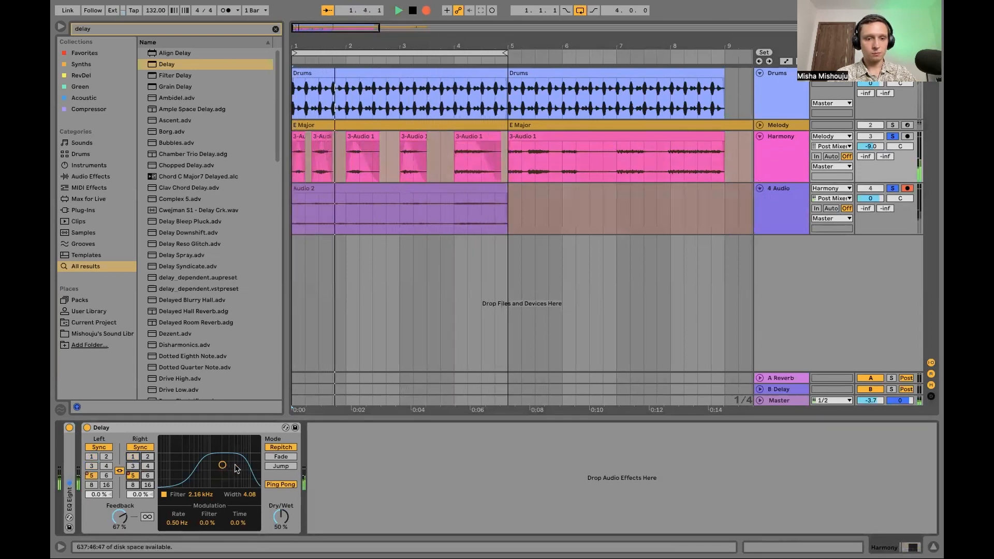
left_click(275, 466)
left_click(133, 466)
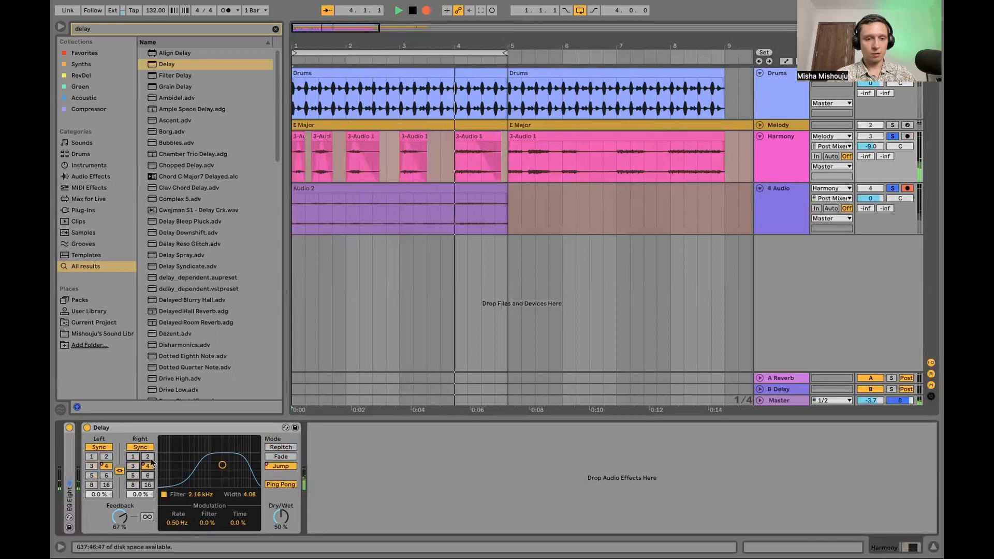
left_click(147, 466)
left_click(133, 476)
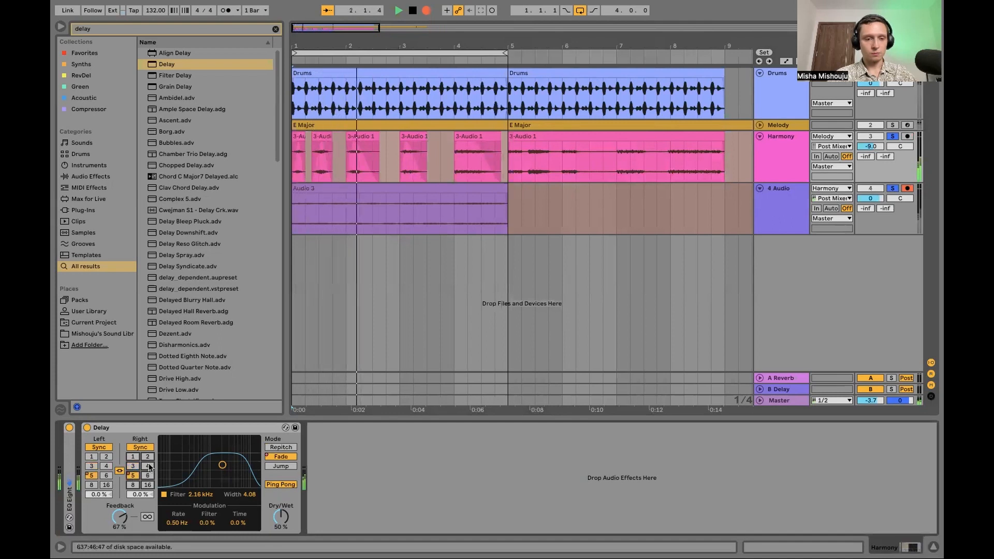
left_click(143, 469)
left_click(134, 474)
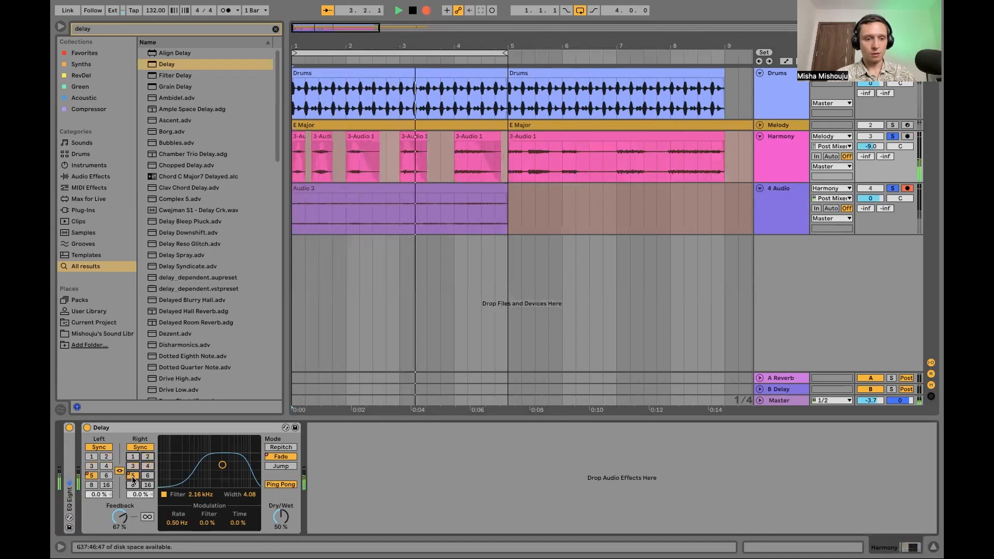
Set the Delay's dry/wet to 83%, feedback to 75%, filter to 1.61 kHz and width to 2.74, vary its time offsets, and stop recording
left_click_drag(121, 518, 120, 507)
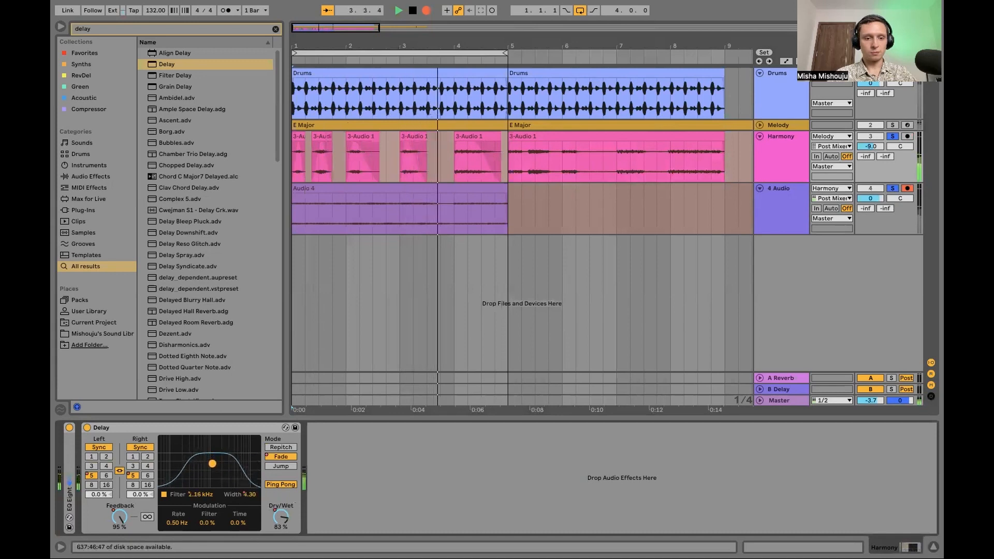
left_click_drag(212, 464, 219, 472)
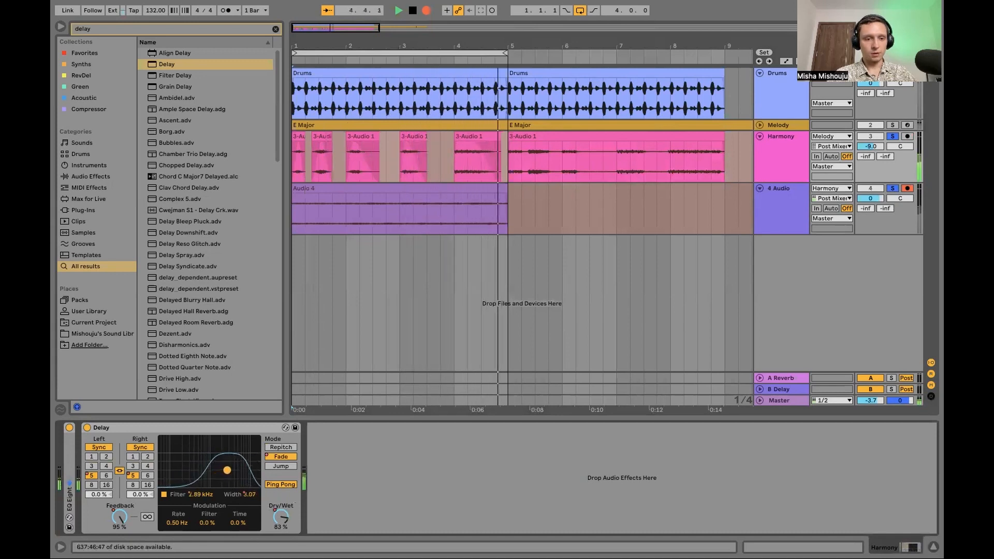
mouse_move(221, 462)
left_mouse_down()
mouse_move(206, 457)
mouse_move(217, 472)
left_mouse_up()
left_click_drag(139, 495, 140, 482)
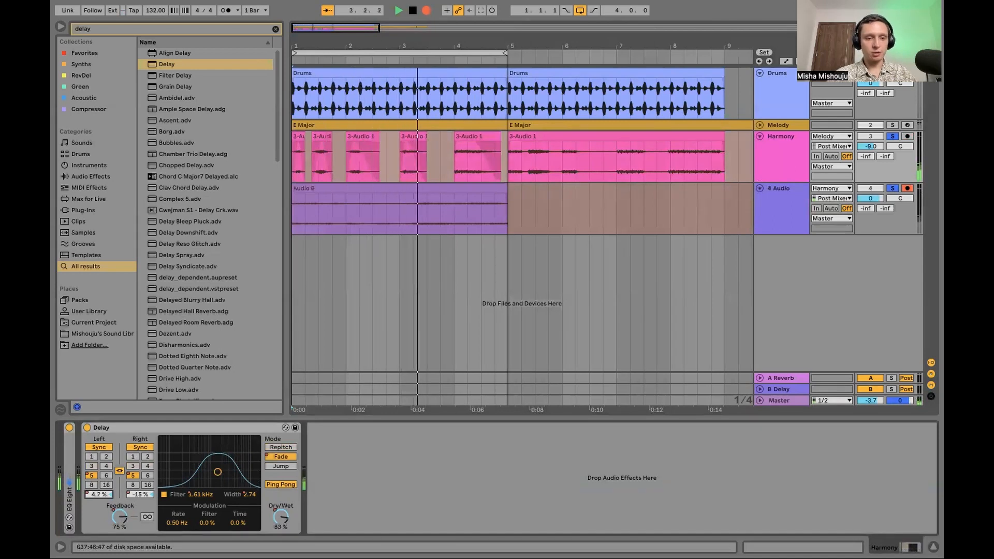
left_click(328, 215)
key("space")
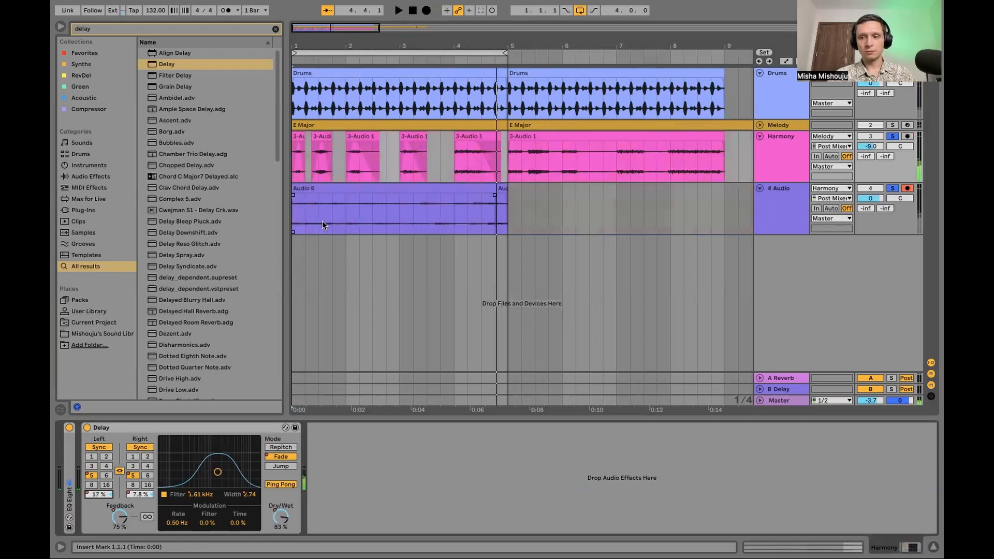
Unsolo and disarm the Harmony track and play the recorded clip on the 4 Audio track
left_click(467, 209)
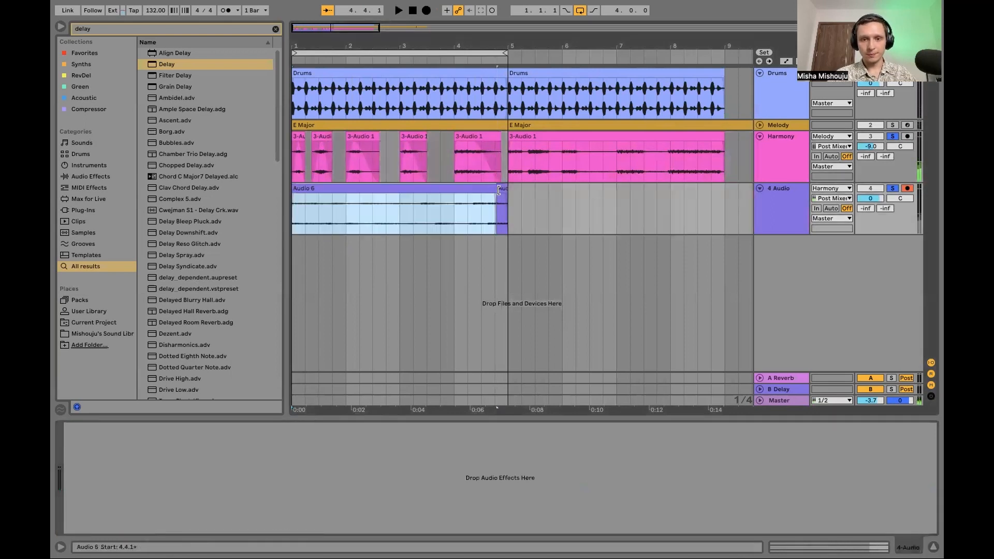
left_click_drag(499, 190, 472, 192)
left_click(491, 190)
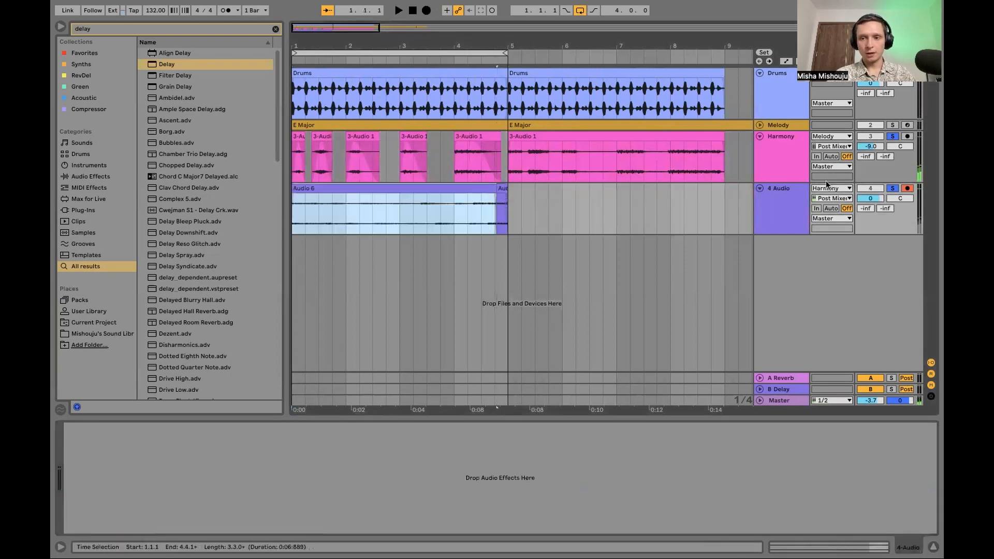
left_click(791, 160)
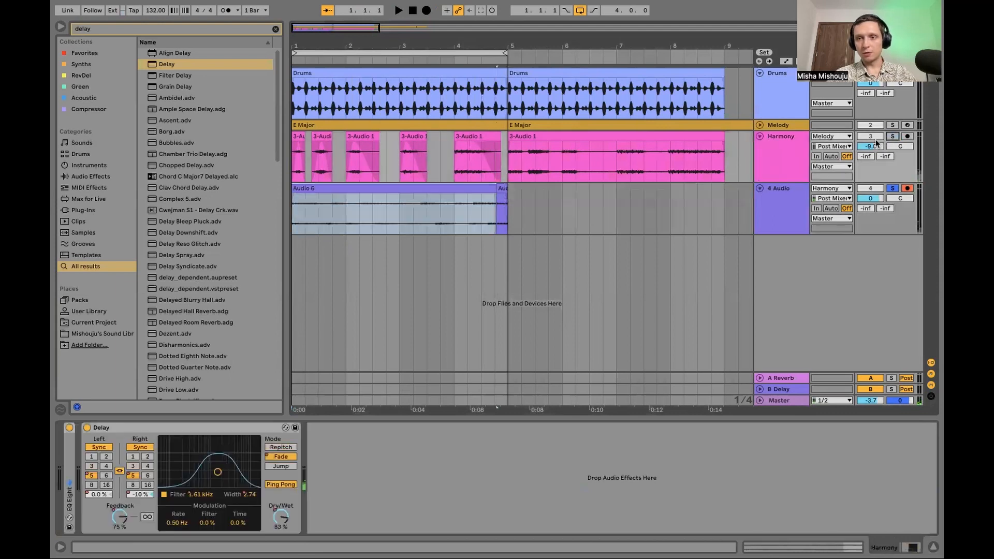
left_click(378, 216)
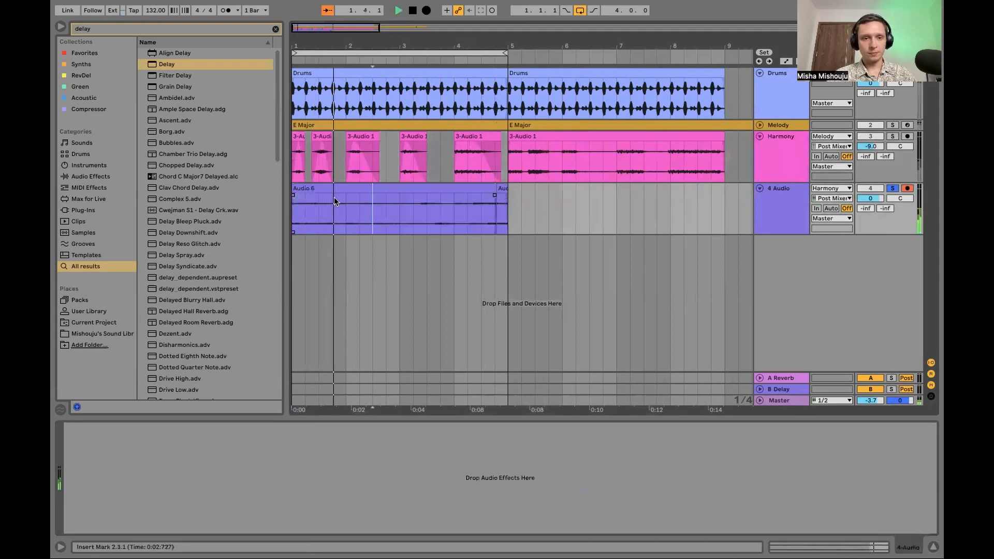
Extend the recorded clip past bar 13 to expose more of the take and lengthen the arrangement loop to 22 bars
left_click(335, 190)
left_click_drag(335, 190, 551, 192)
left_click_drag(510, 190, 228, 175)
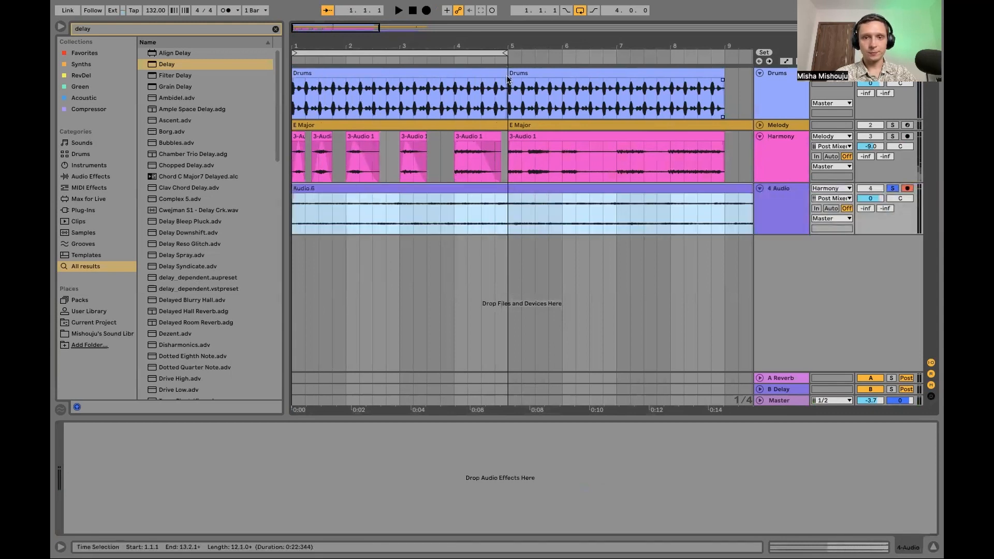
left_click_drag(509, 51, 466, 54)
Move the recorded clip to bar 25, extend its start to expose the earlier passes, and move it back to bar 1
left_click_drag(368, 188, 565, 200)
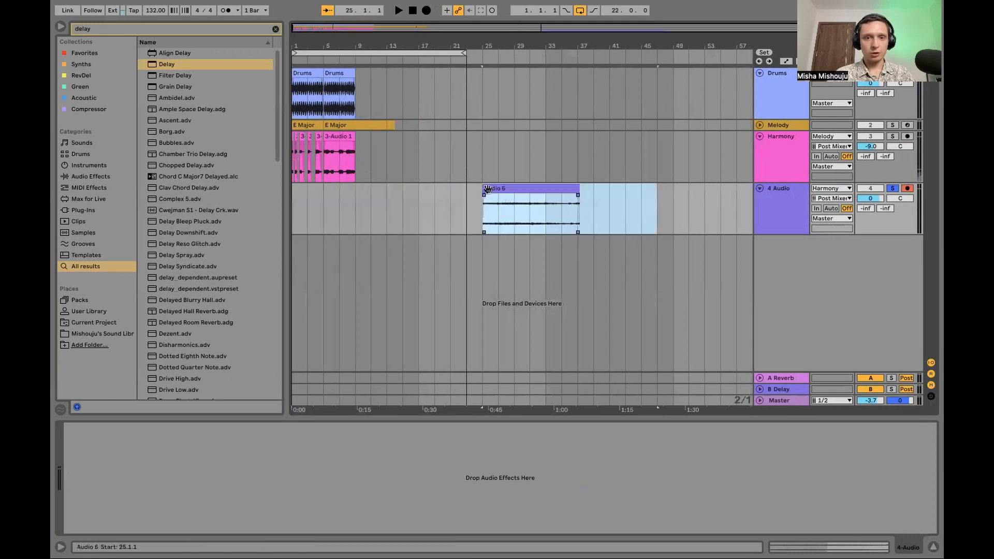
left_click_drag(483, 190, 249, 192)
left_click_drag(443, 188, 342, 189)
Play the extended clip, trim off its opening section and place the remaining 17 bars 3 beats at bar 1
key("space")
left_click(302, 205)
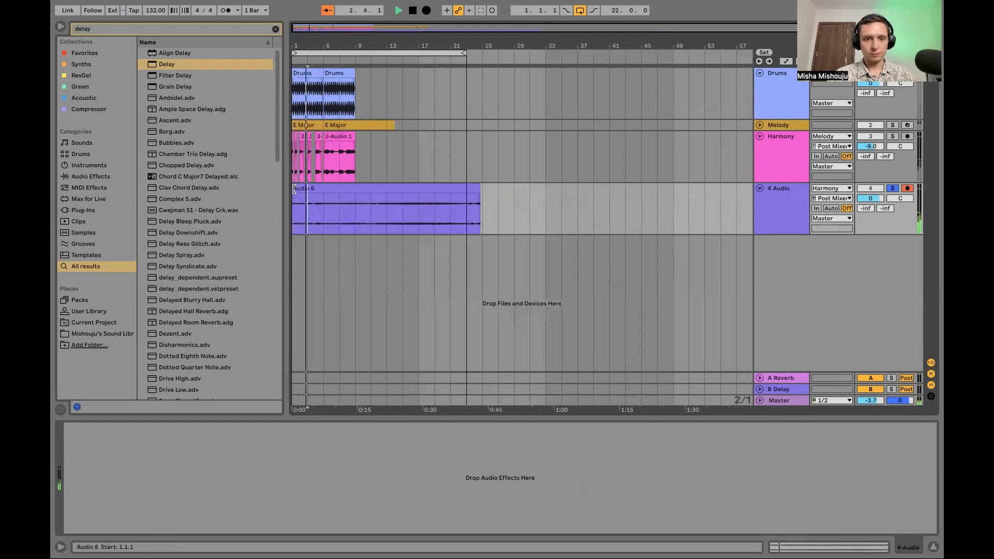
left_click(295, 189)
left_click(469, 204)
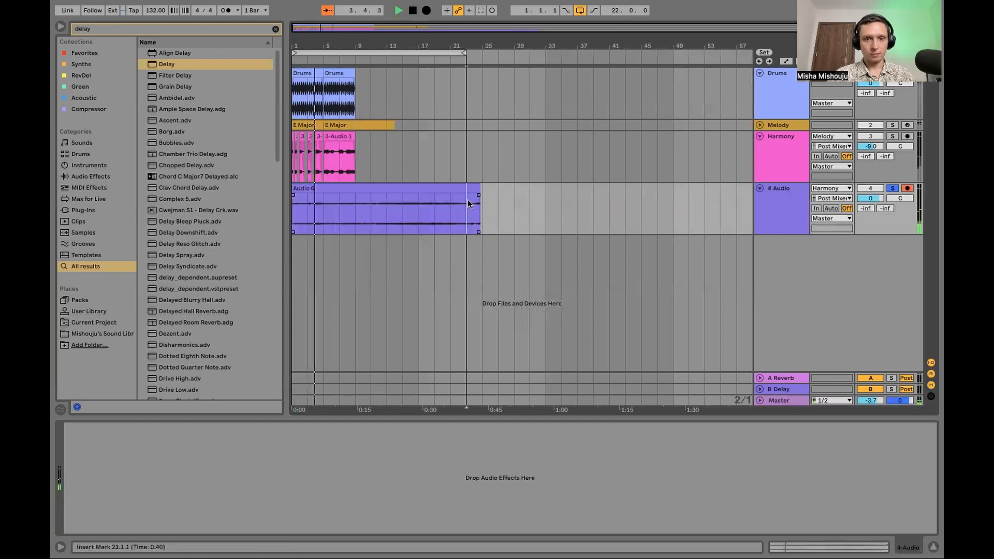
left_click_drag(293, 189, 314, 190)
left_click(312, 210)
key("space")
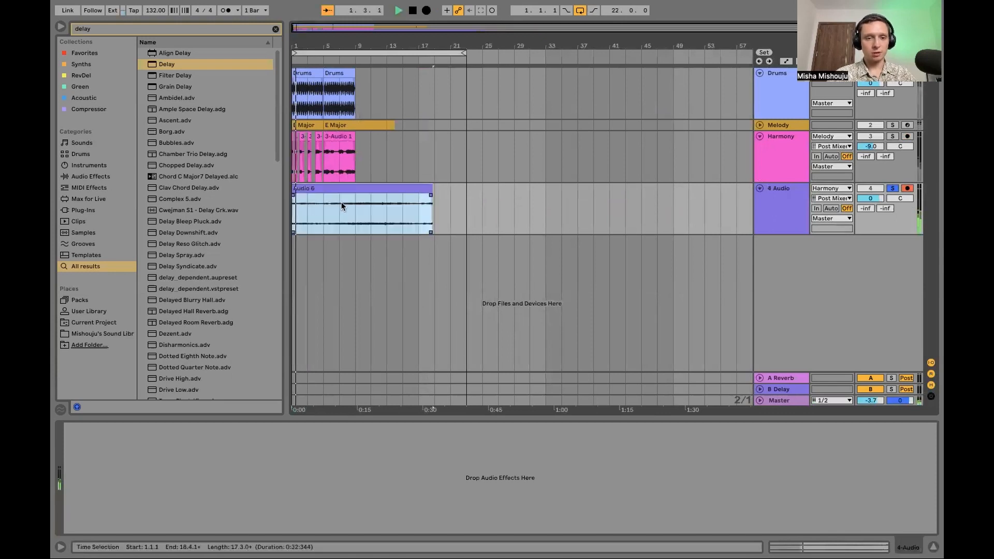
Trim the recorded clip's opening again, end the clip and an eight-bar loop at bar 9, and play from the start
left_click_drag(335, 47, 375, 73)
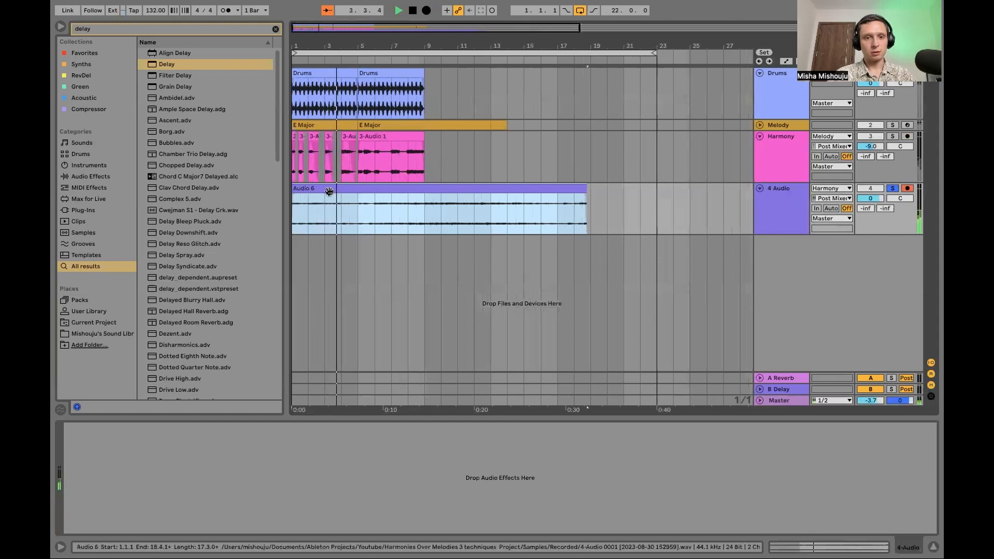
mouse_move(293, 190)
left_mouse_down()
mouse_move(378, 189)
mouse_move(300, 193)
left_mouse_up()
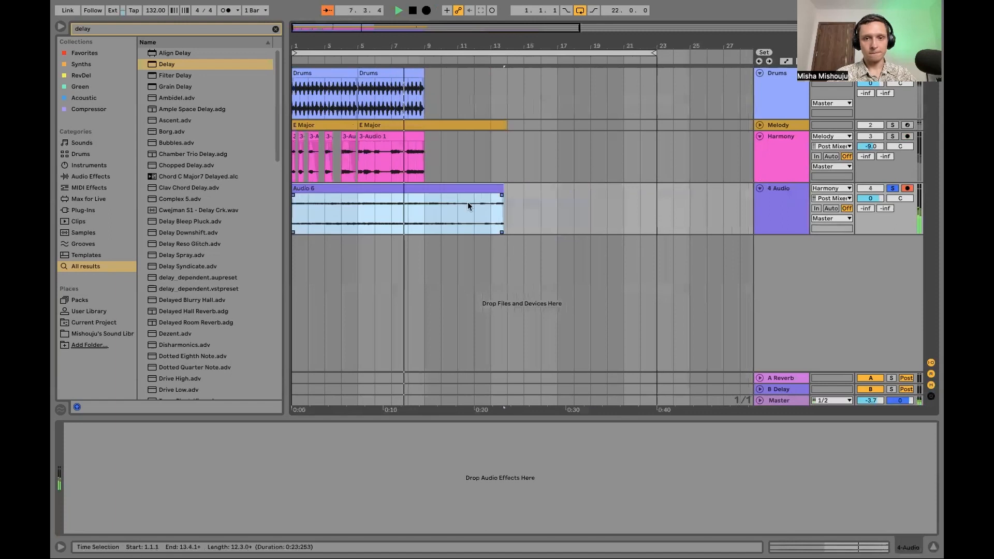
left_click_drag(502, 190, 445, 188)
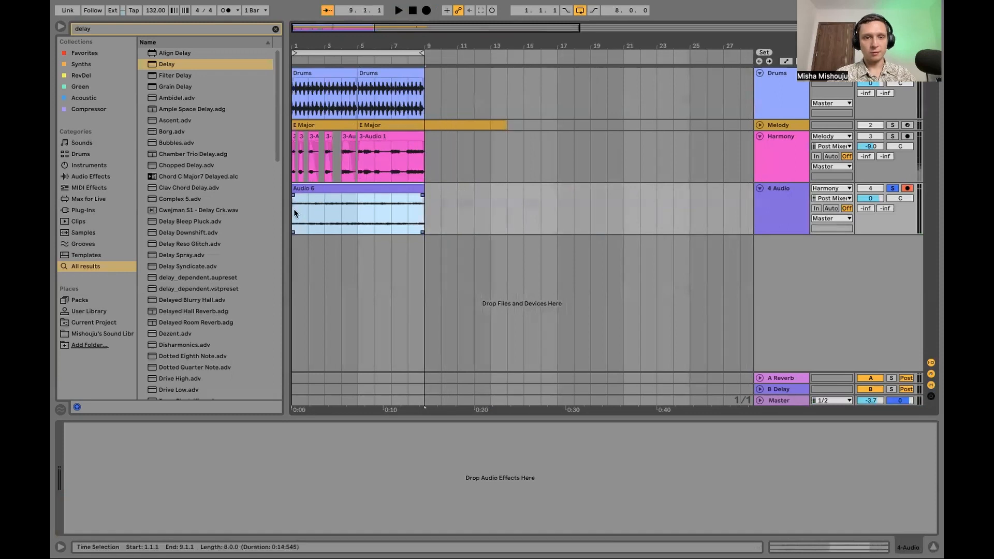
left_click(295, 214)
key("space")
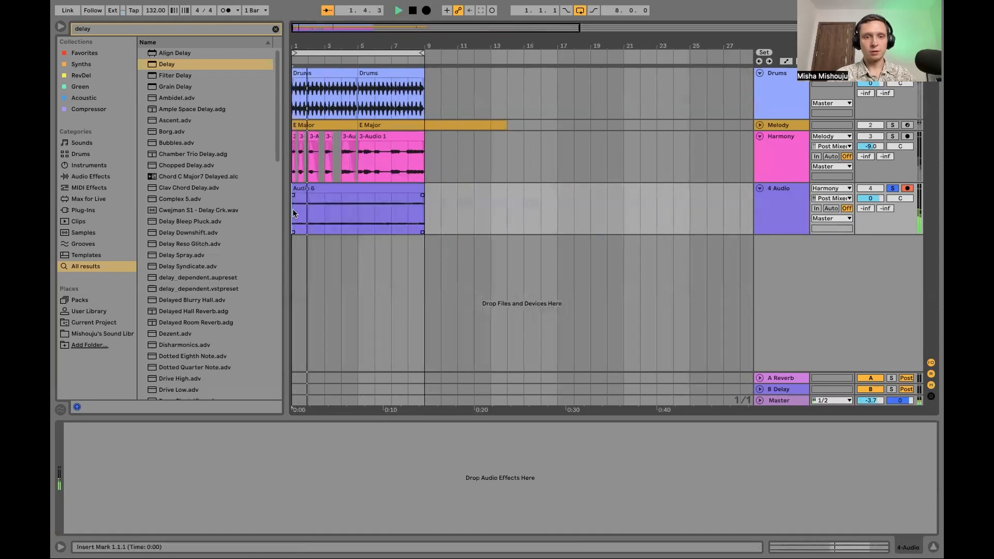
Open the recorded clip and warp its audio with markers at bar 13 and just before bar 15
double_click(375, 212)
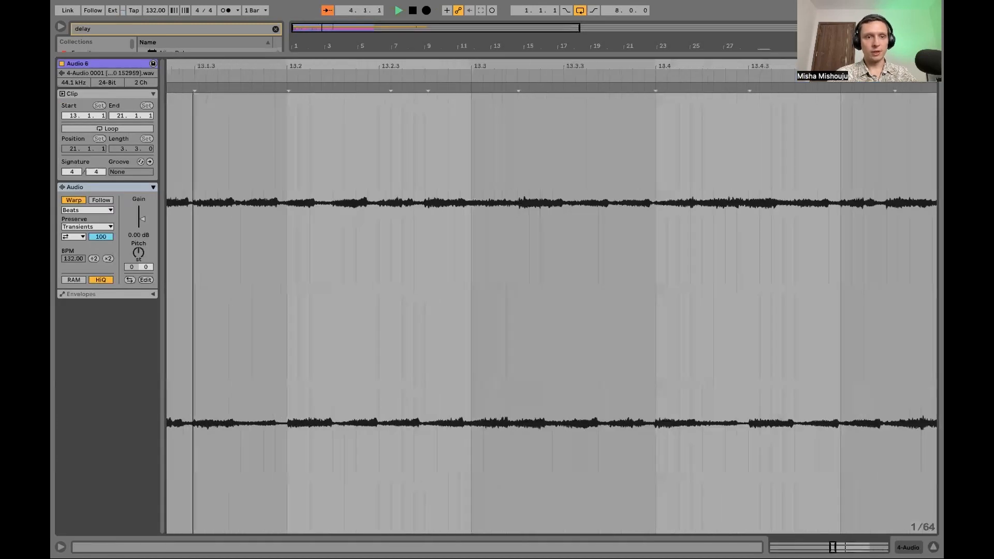
left_click_drag(193, 65, 371, 66)
double_click(325, 91)
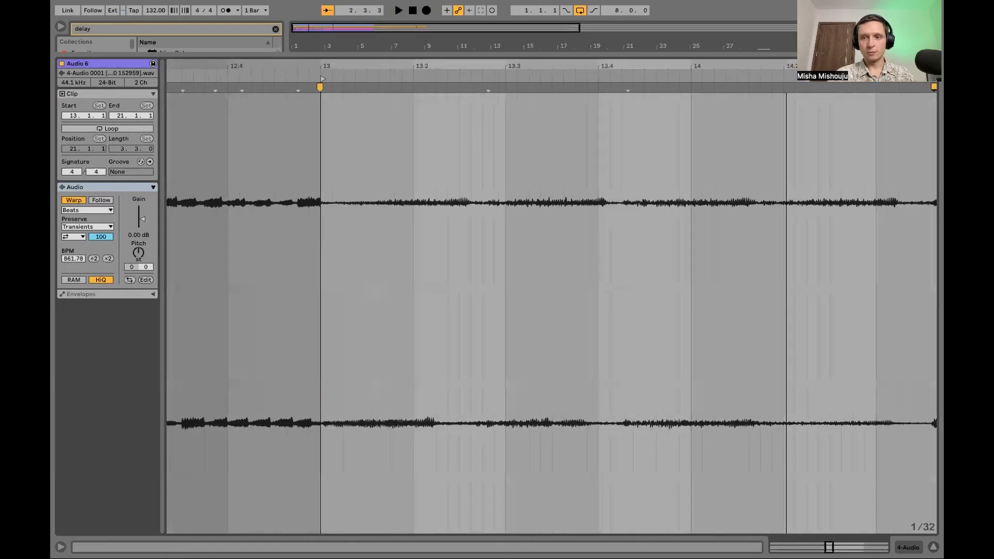
left_click_drag(790, 66, 508, 65)
left_click_drag(559, 87, 828, 87)
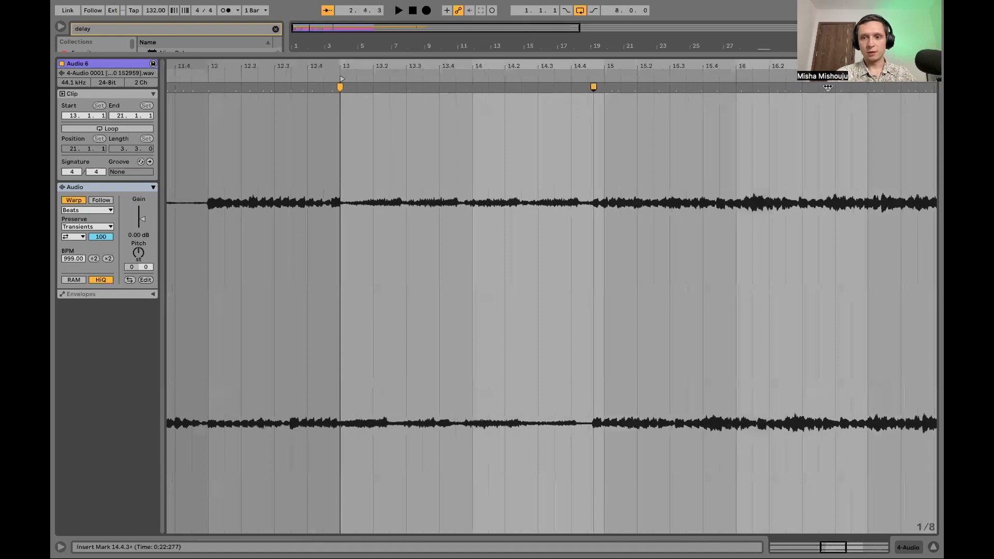
During playback set the clip's warp mode to Texture, grain size 256.88 and flux 25.78, close the clip view and replay from bar 1
key("space")
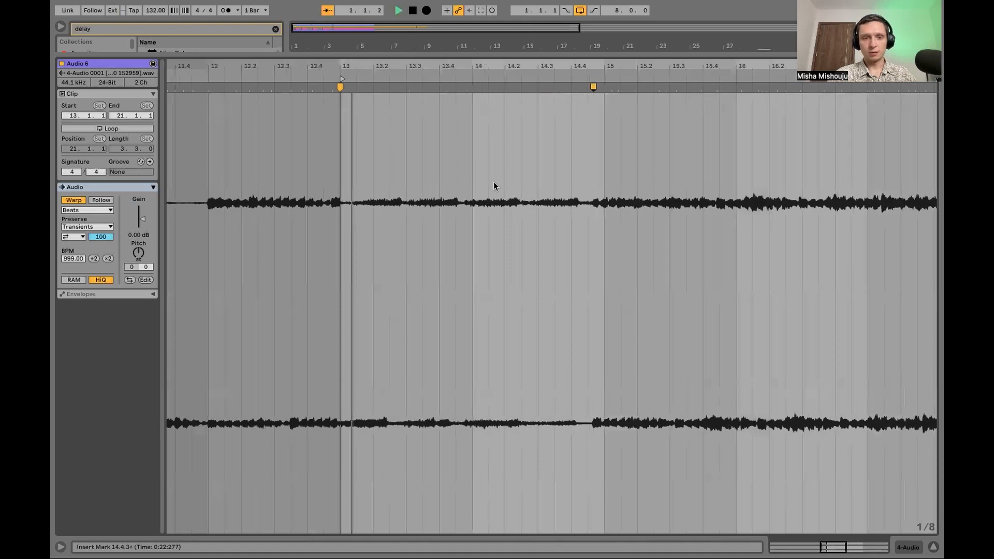
left_click(76, 209)
left_click(77, 237)
left_click_drag(86, 228, 61, 212)
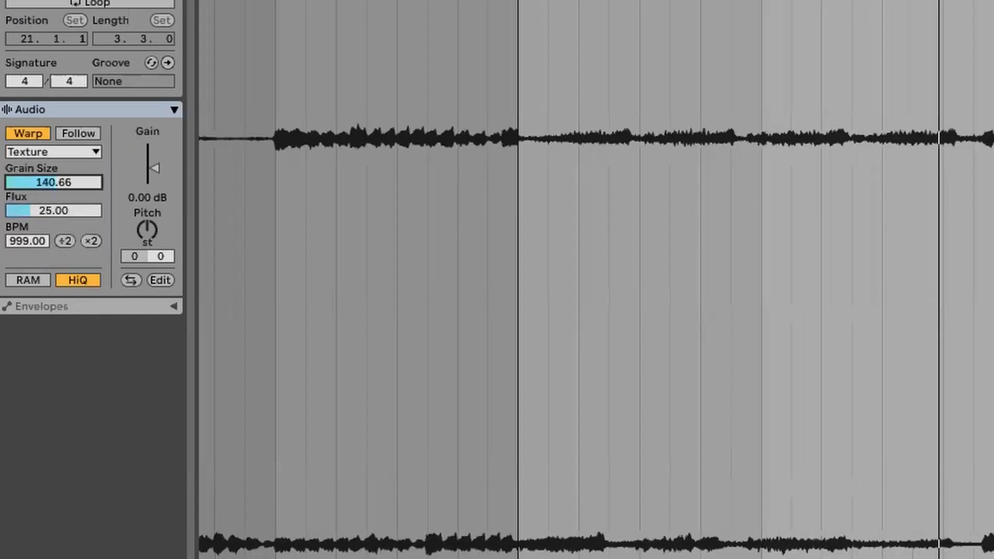
left_click_drag(66, 185, 66, 155)
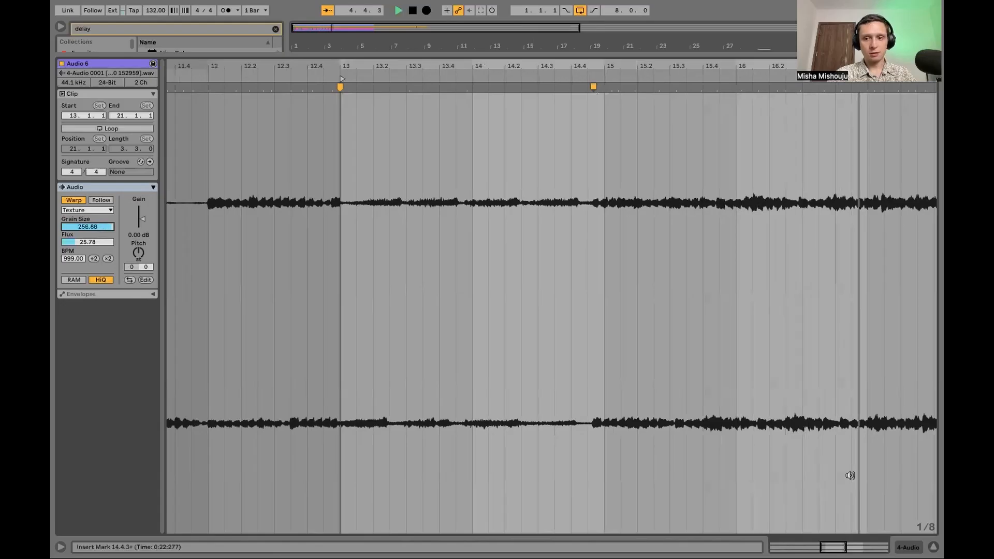
key("super+alt+l")
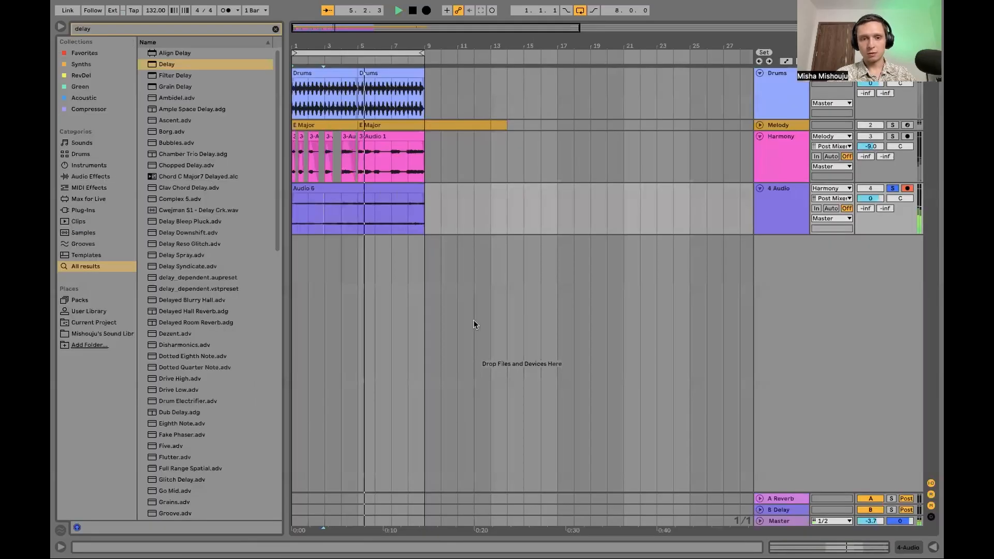
left_click(295, 200)
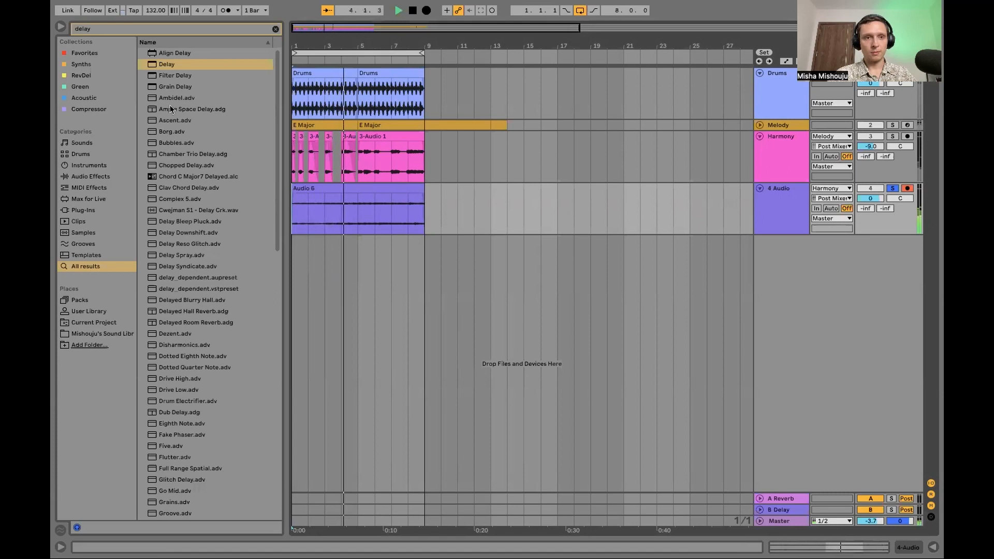
Search the browser for "phaser" and add Phaser-Flanger to the 4 Audio track
left_click(126, 28)
key("BackSpace")
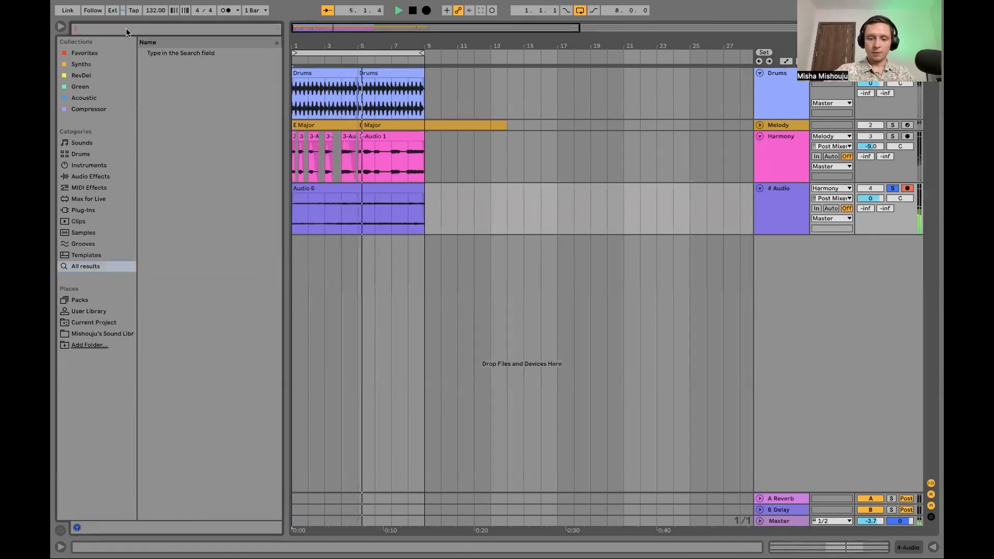
type("phaser")
left_click_drag(163, 53, 330, 254)
left_click_drag(354, 186, 394, 131)
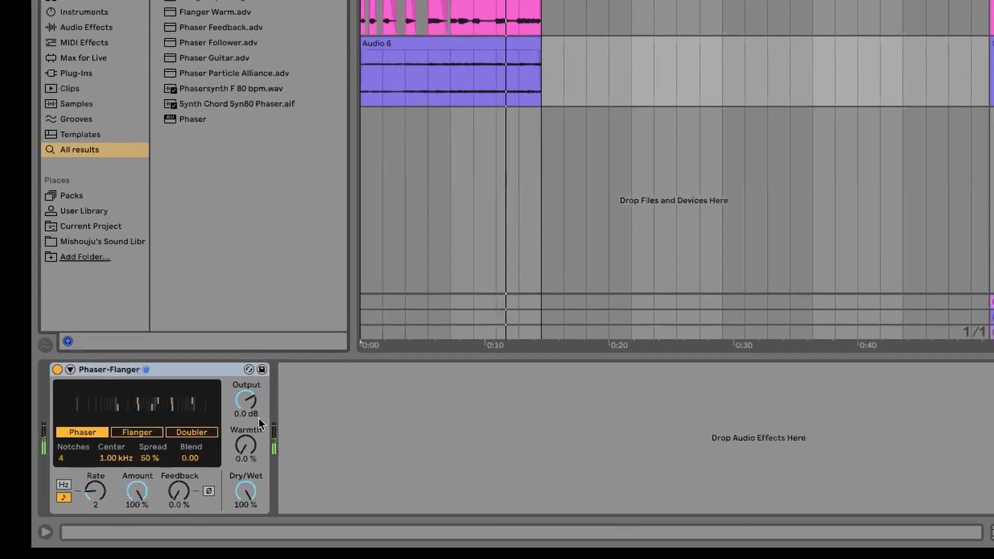
Set the Phaser-Flanger's warmth to 63%, center to 2.29 kHz, rate to 4, amount to 85% and feedback to 32%
left_click_drag(228, 458, 228, 438)
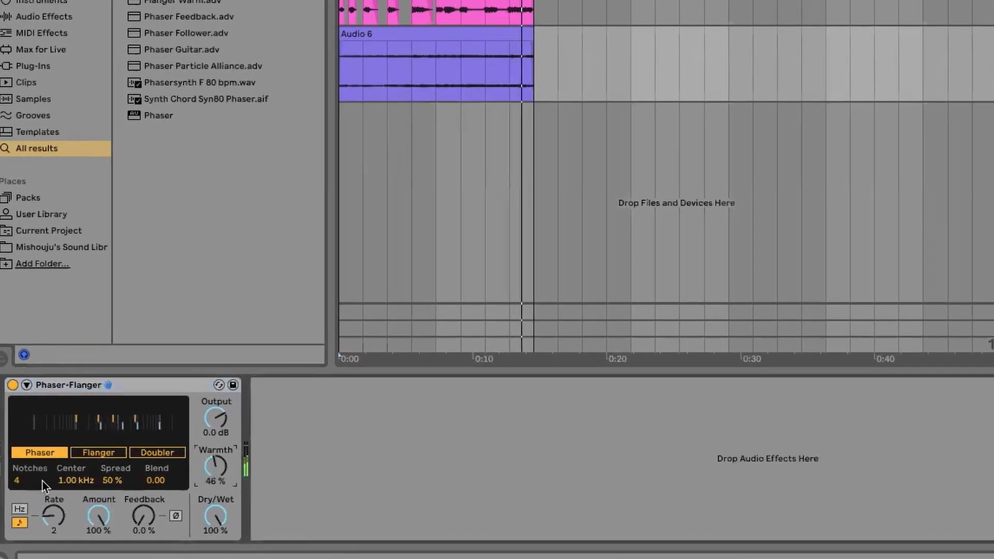
left_click_drag(73, 480, 72, 461)
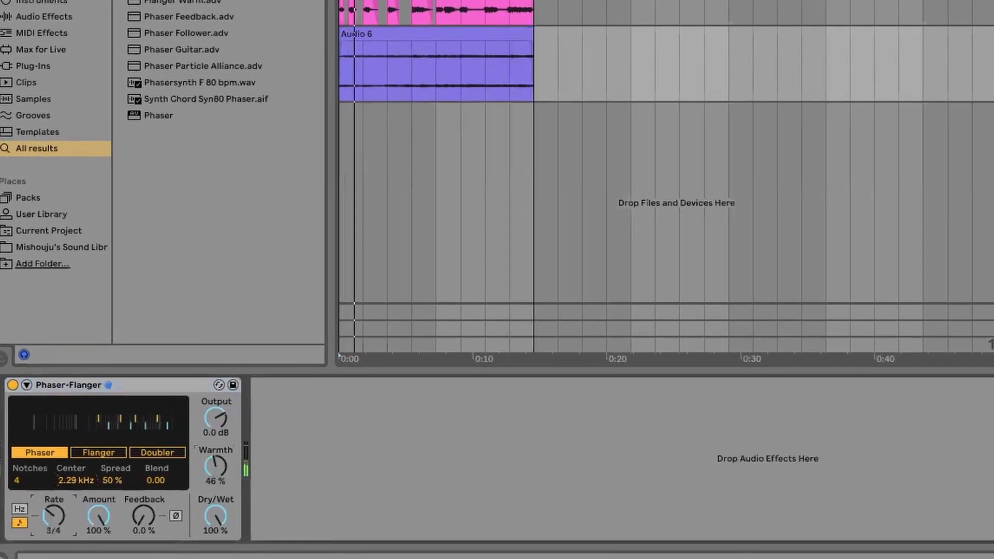
left_click_drag(54, 516, 90, 533)
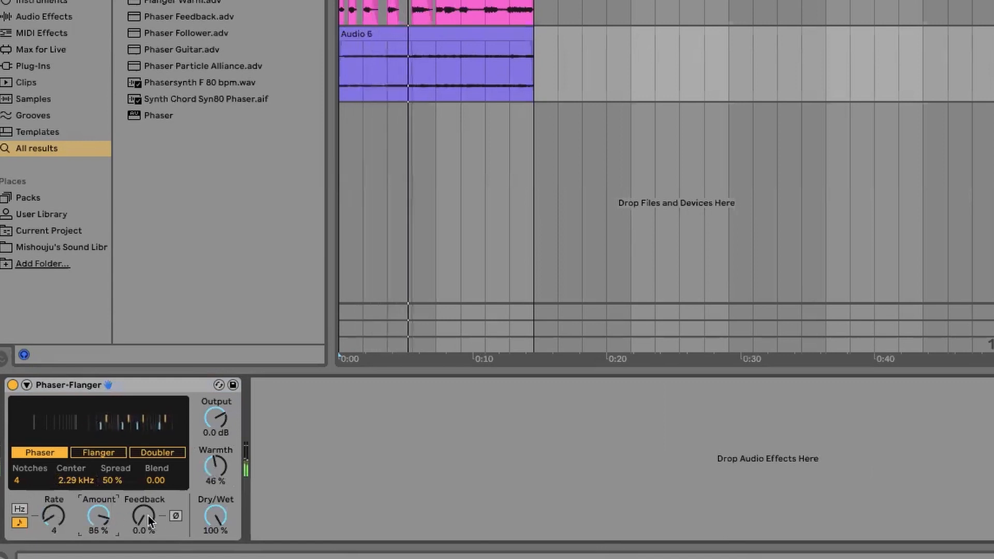
left_click_drag(144, 517, 140, 534)
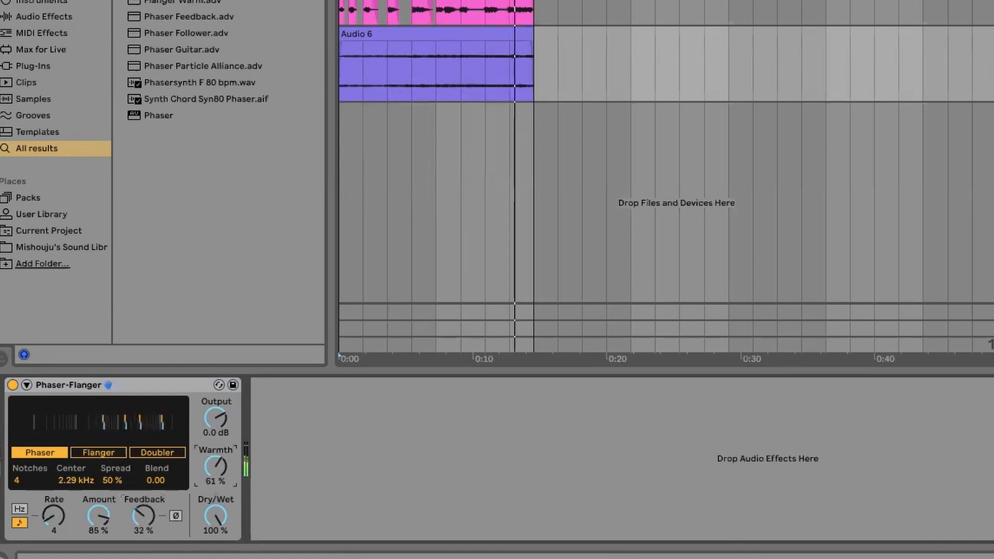
Add EQ Eight after the Phaser-Flanger, cutting the lows and boosting band 2 by 2.60 dB at 4.74 kHz
left_click(125, 29)
type("eq")
left_click_drag(163, 66, 436, 466)
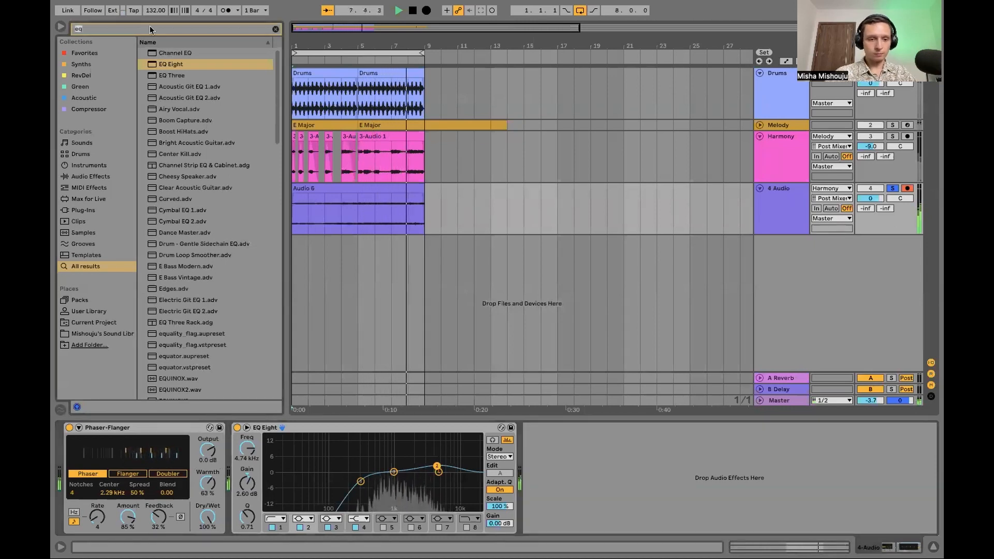
Set the Phaser-Flanger's spread to 42% and notches to 2, and collapse the device
left_click_drag(137, 492, 139, 511)
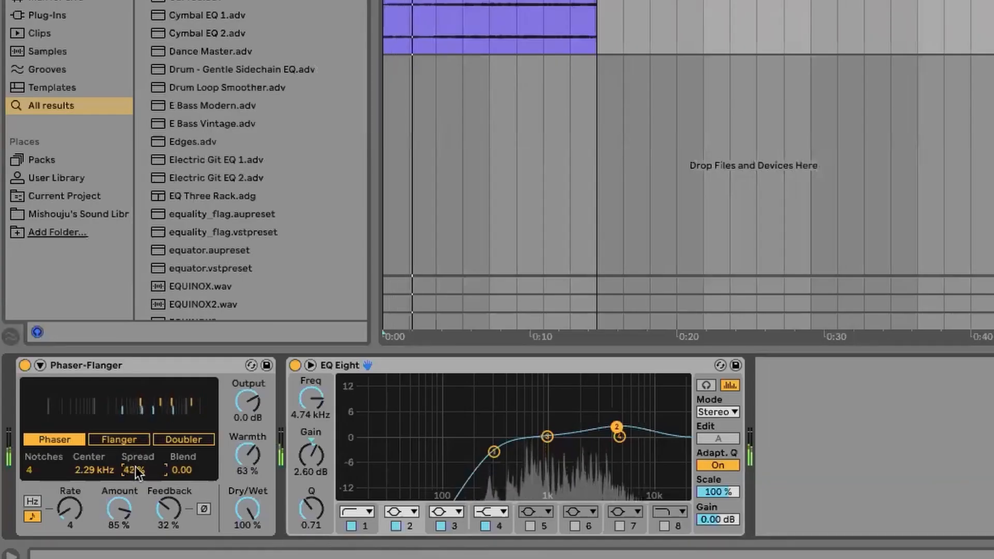
left_click(39, 468)
left_click_drag(32, 469, 33, 478)
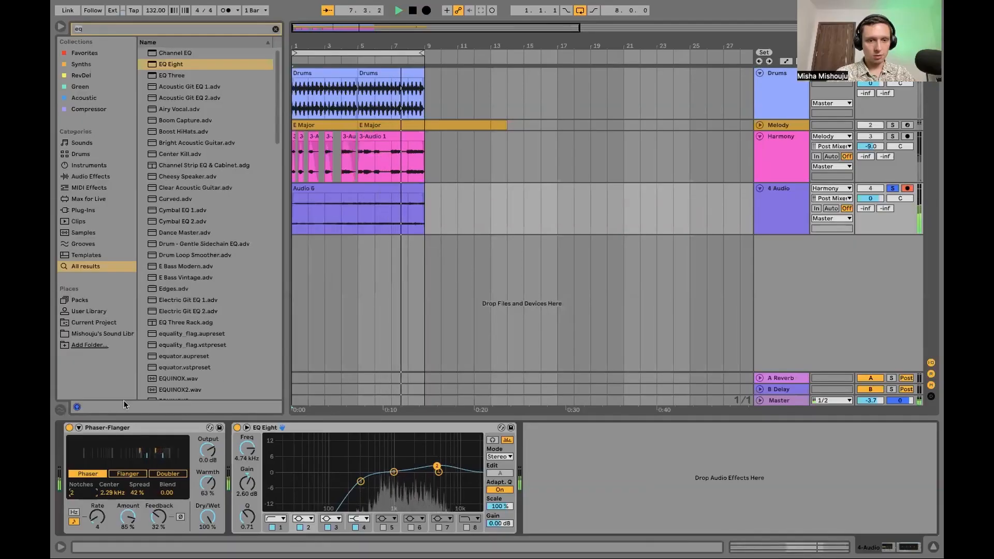
double_click(117, 429)
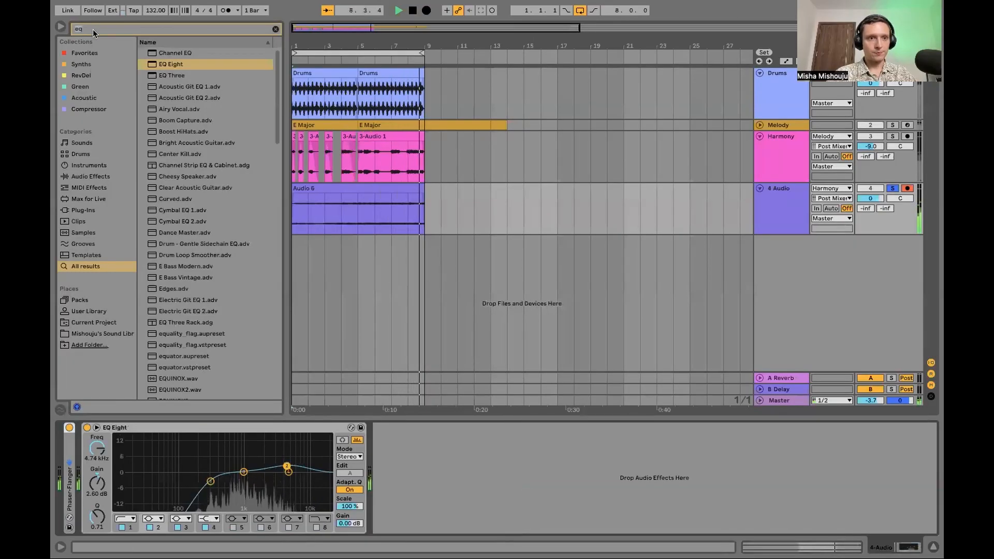
Find Hybrid Reverb, add it after EQ Eight and collapse the EQ
type("rever")
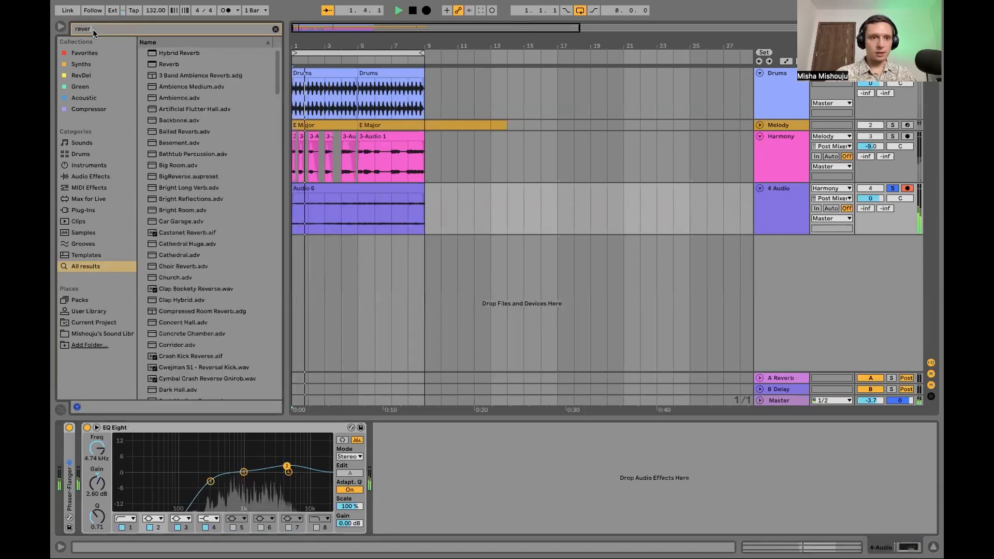
left_click_drag(171, 52, 384, 462)
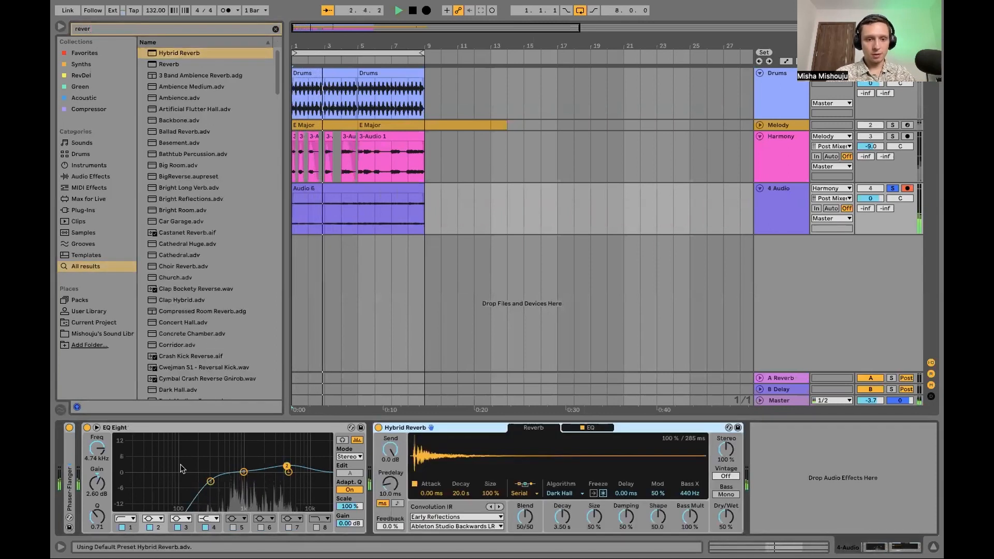
double_click(148, 428)
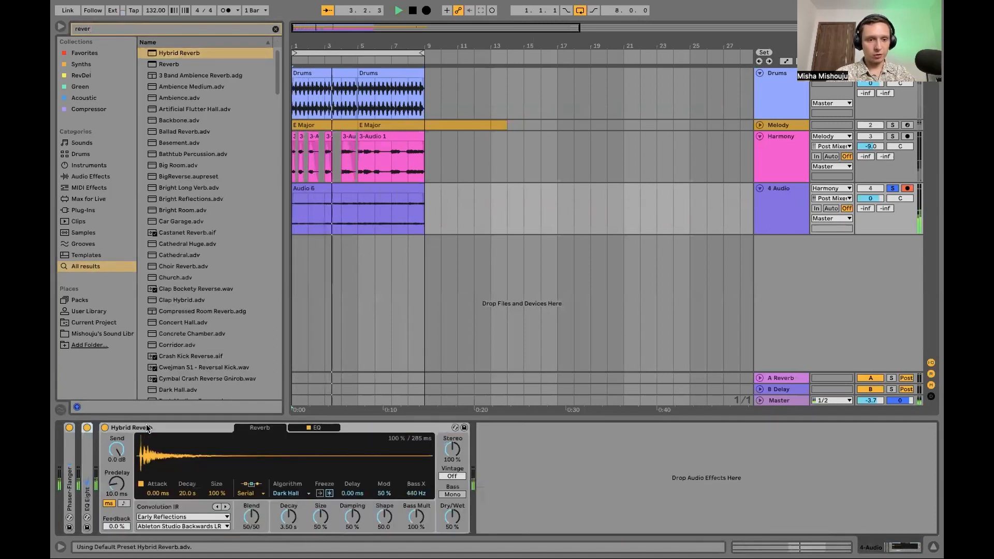
Try the Reflex impulse response in Hybrid Reverb's Early Reflections category, and settle on Deep Stone LR
left_click(166, 517)
left_click(164, 518)
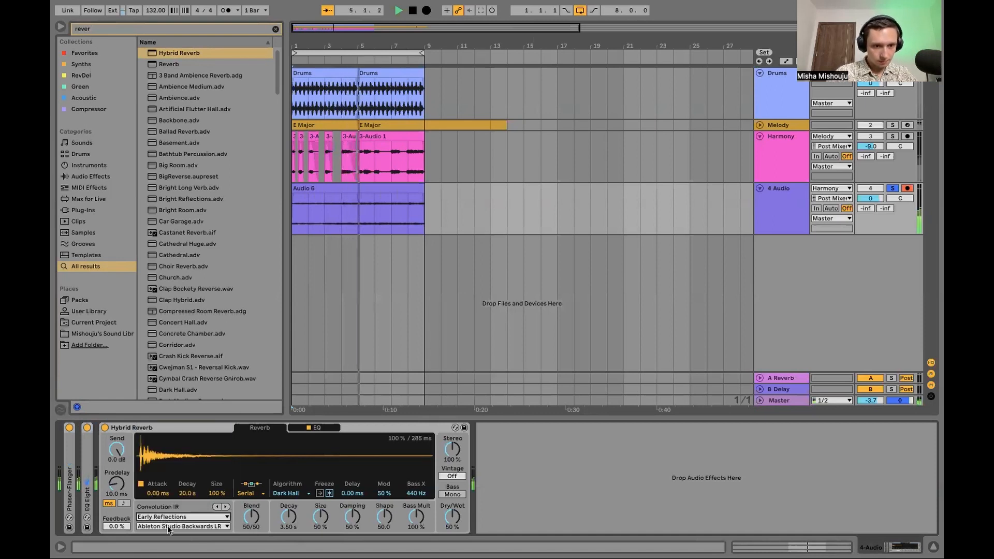
left_click(165, 526)
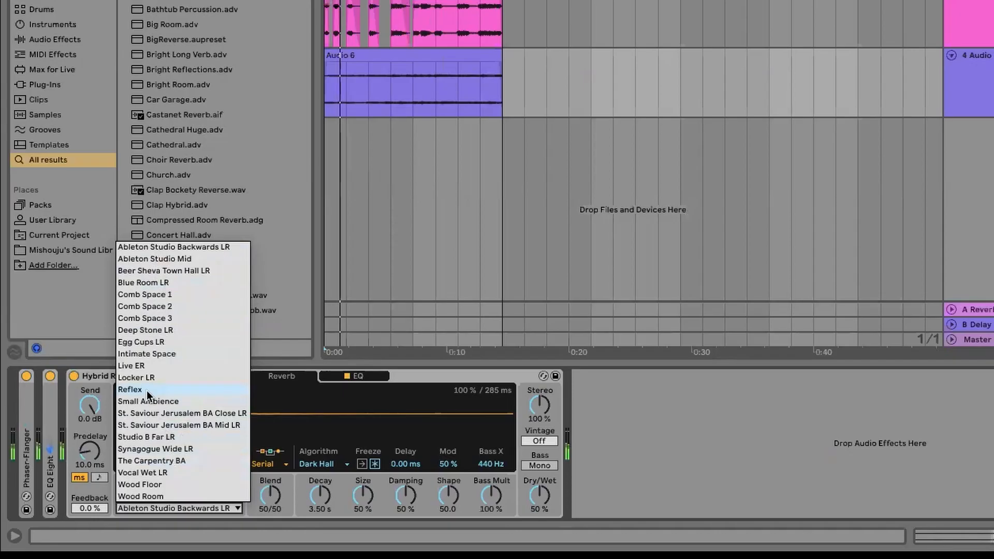
left_click(160, 439)
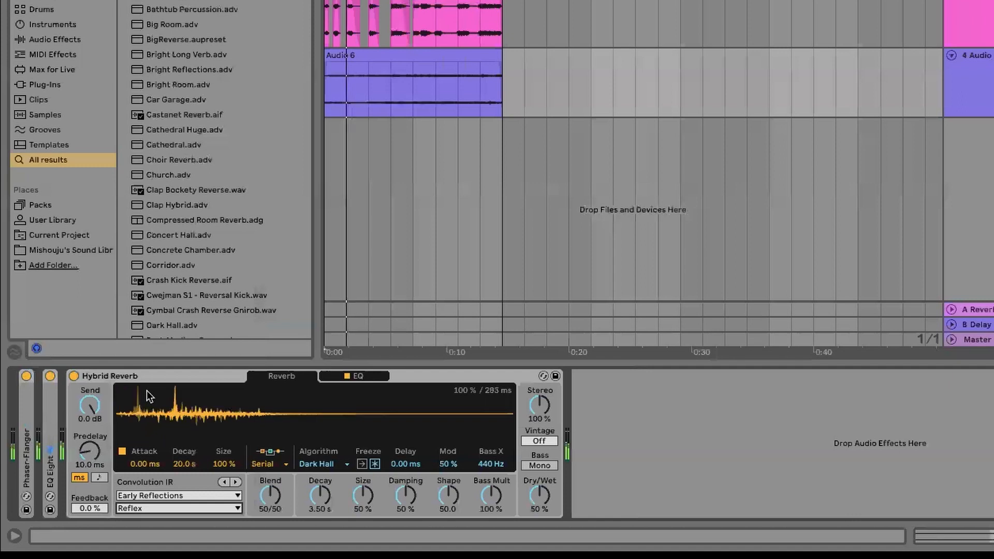
left_click(174, 507)
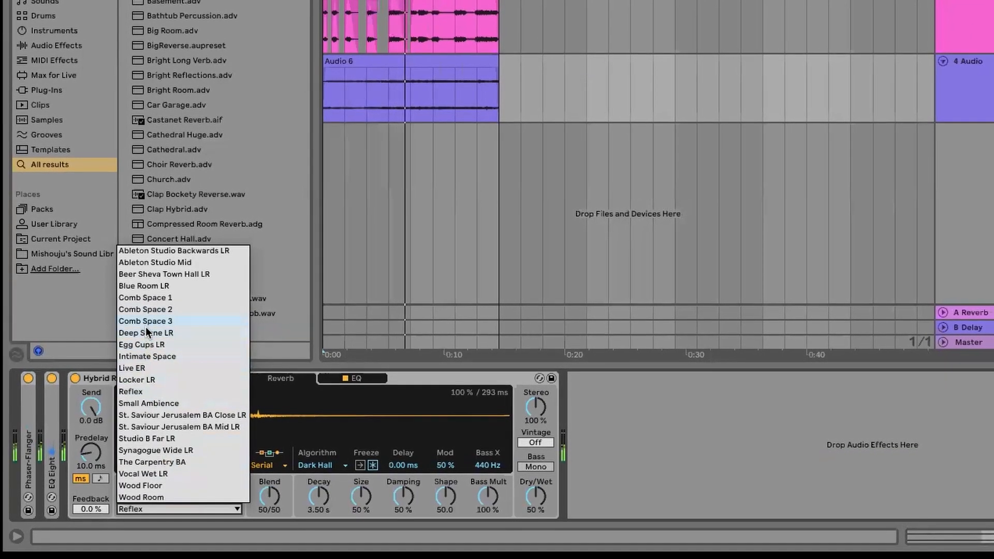
left_click(147, 332)
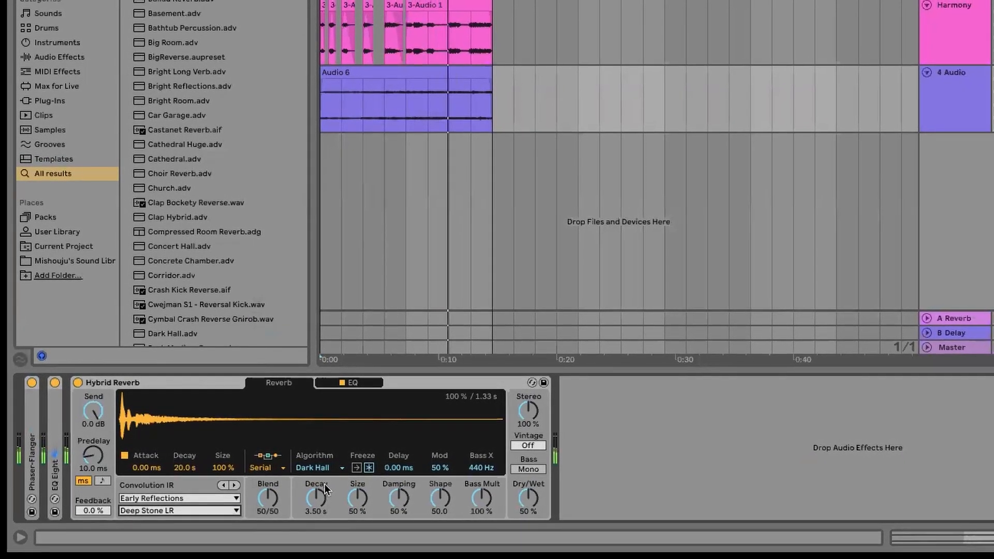
Set the reverb's decay to 8.03 s, its algorithm to Shimmer and its dry/wet to 74%
left_click_drag(321, 483, 321, 450)
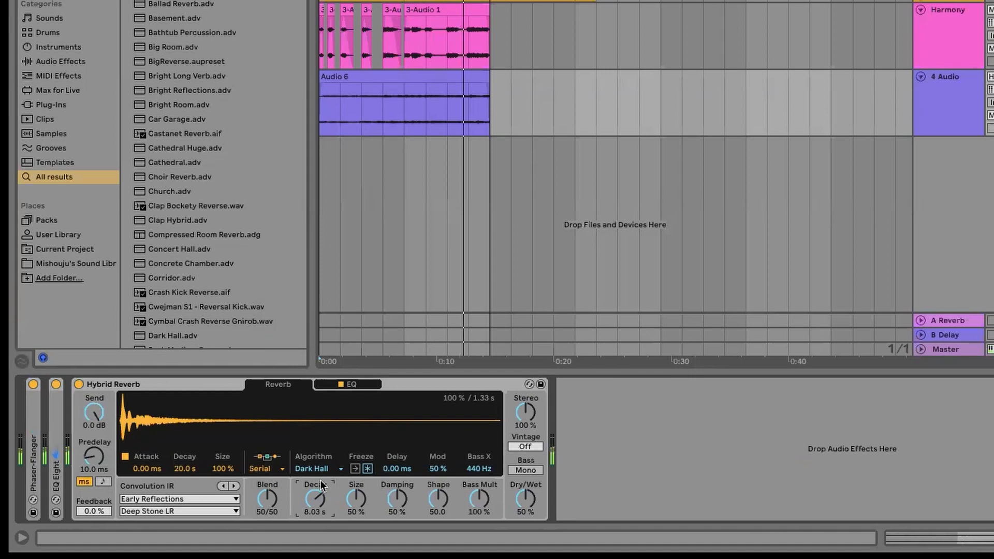
left_click(323, 469)
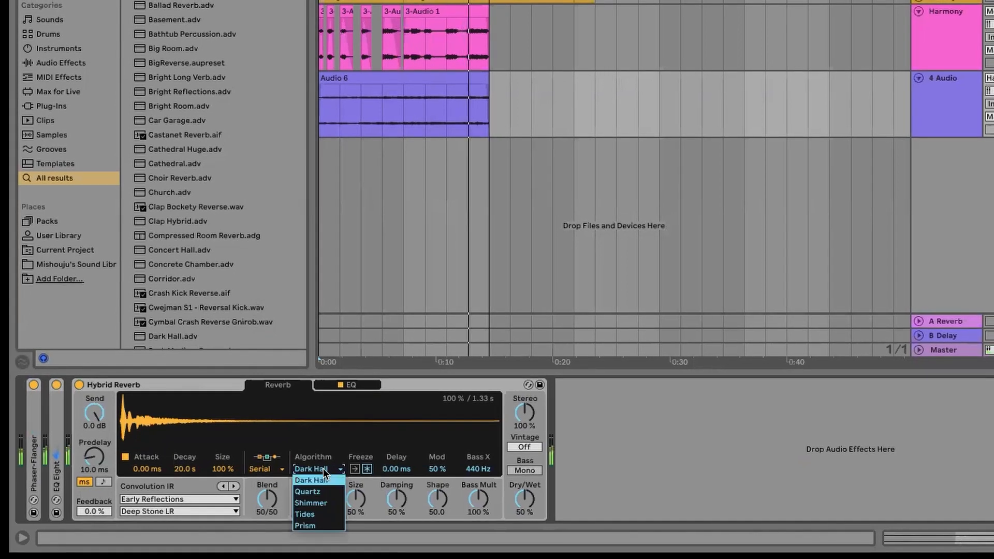
left_click(331, 502)
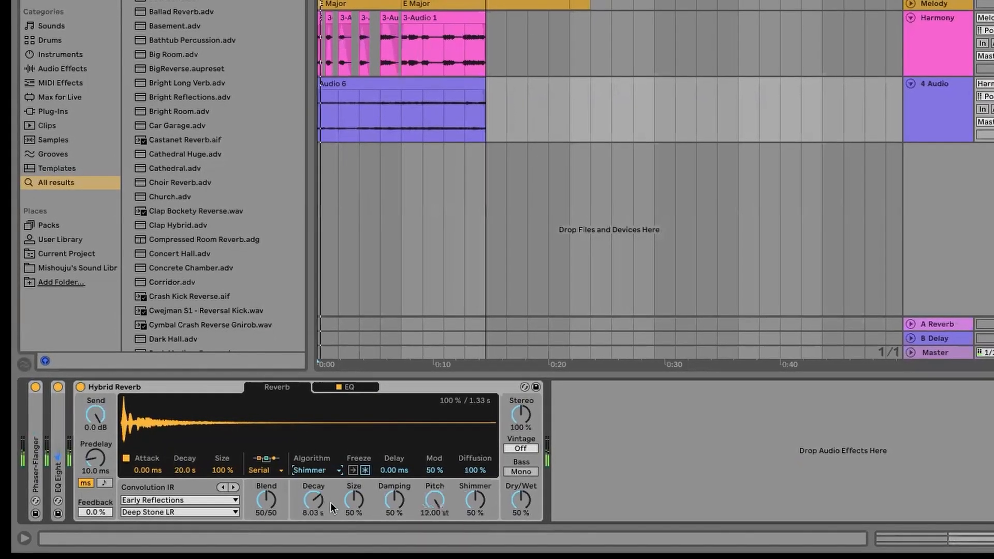
mouse_move(522, 499)
left_mouse_down()
mouse_move(522, 483)
mouse_move(517, 500)
left_mouse_up()
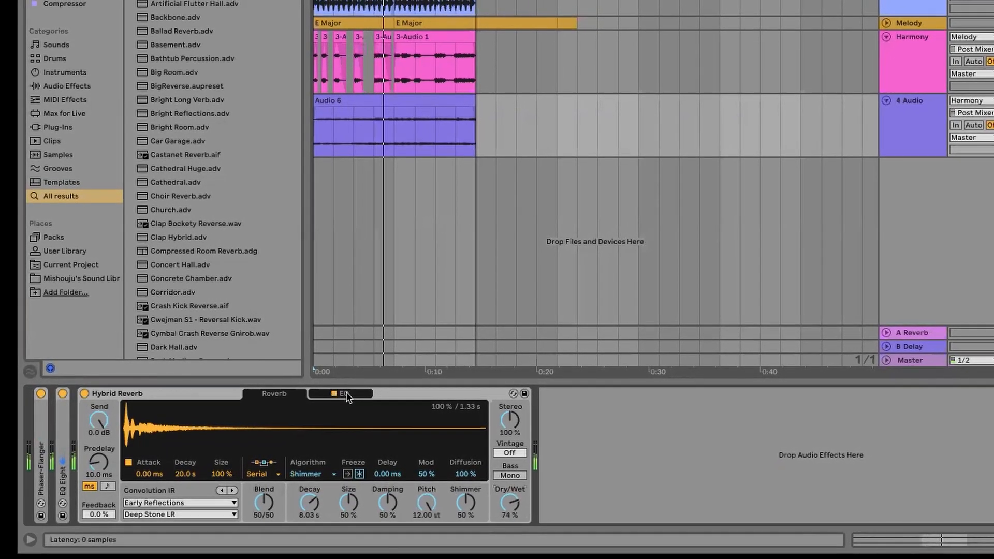
In the reverb's EQ, set the low cut to 1.17 kHz and boost band 2 by 2.2 dB at 7.24 kHz
left_click(333, 394)
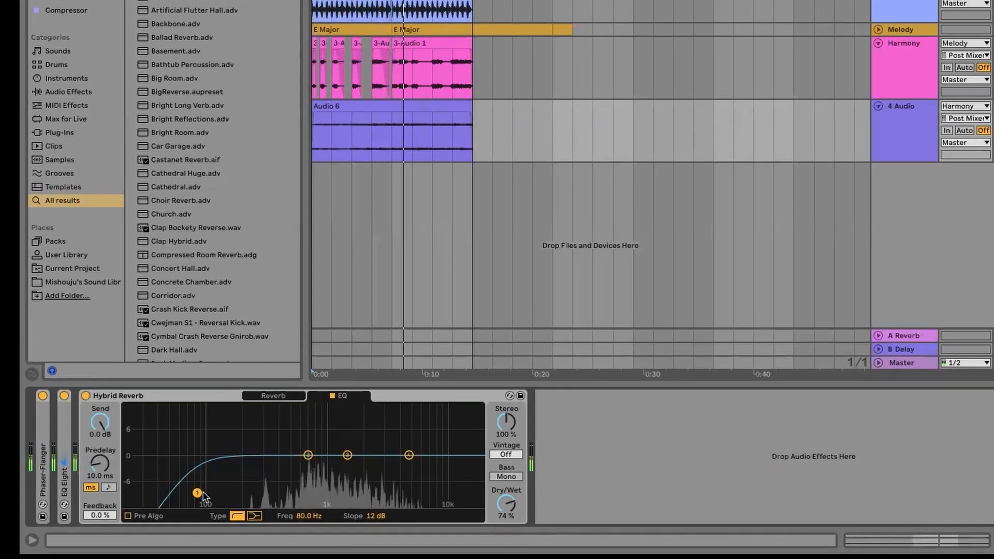
left_click_drag(197, 493, 290, 494)
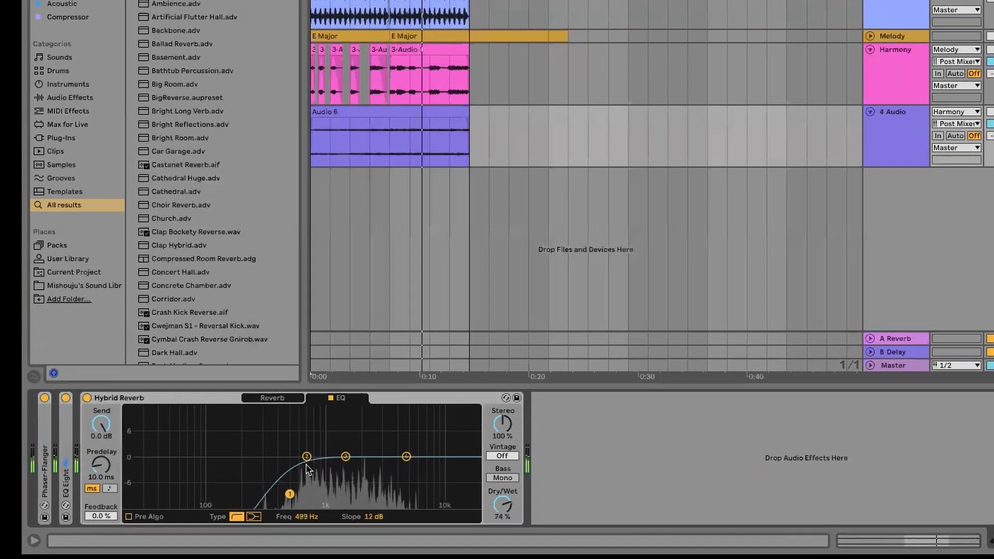
left_click_drag(307, 456, 420, 453)
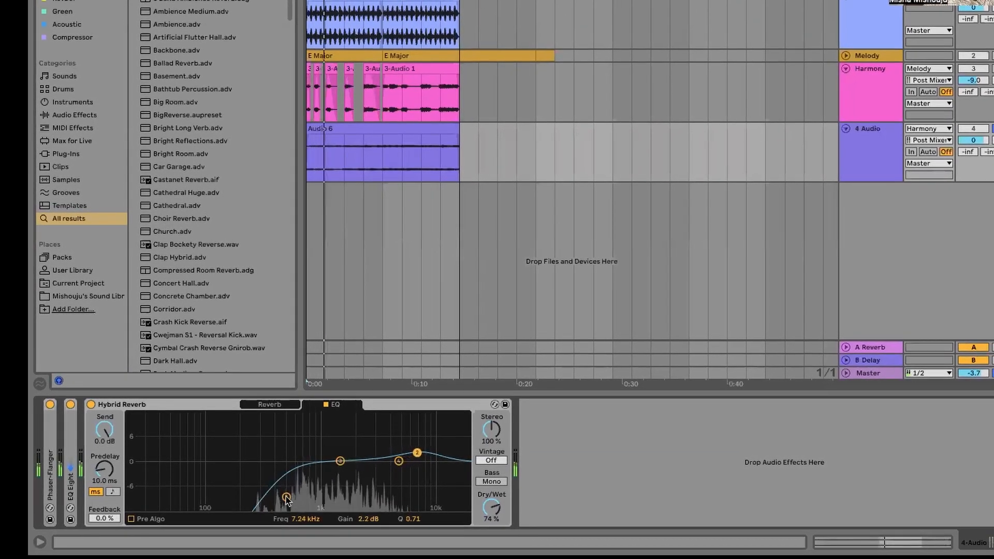
left_click_drag(287, 498, 328, 497)
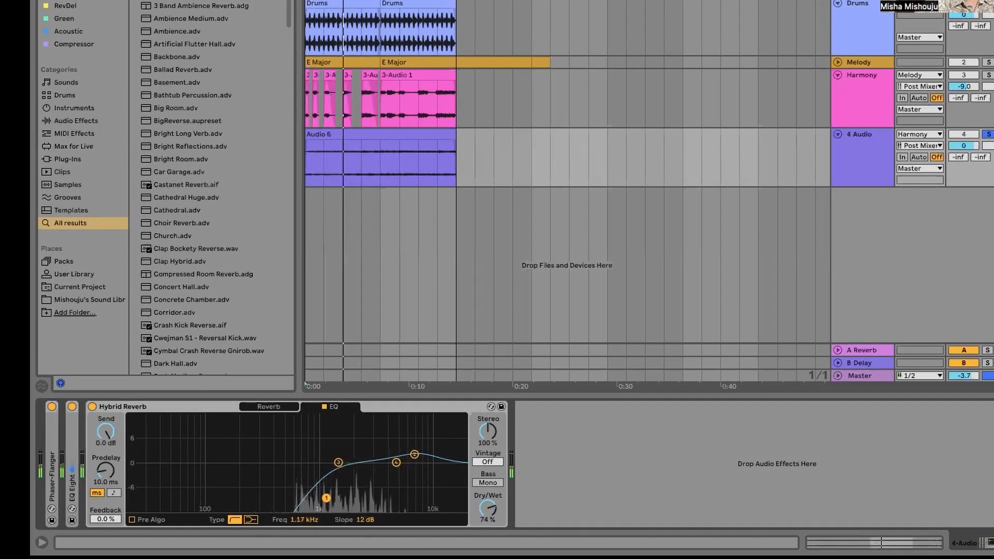
Set the reverb's vintage mode to Subtle, dry/wet to 30% and shimmer to 71%
left_click_drag(489, 508, 489, 512)
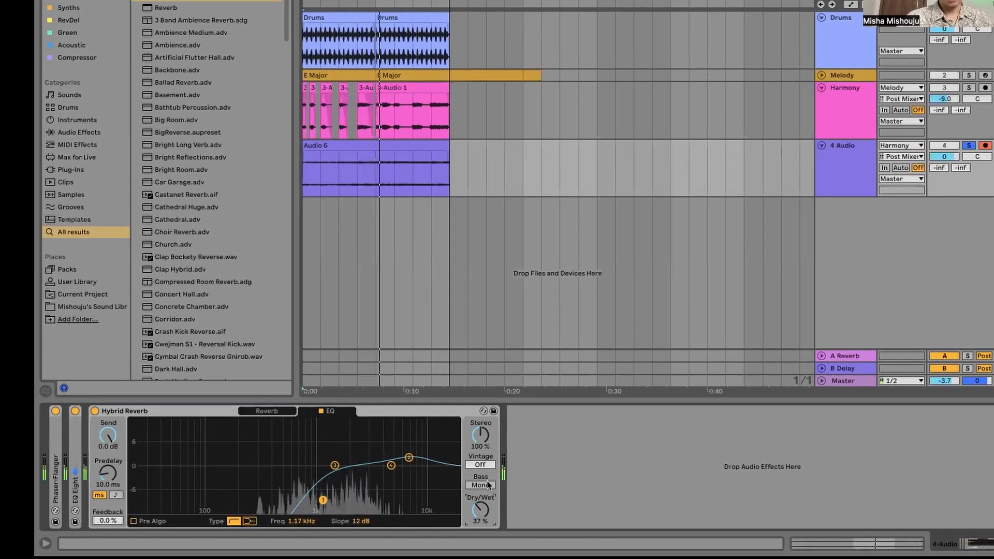
left_click_drag(477, 466, 478, 459)
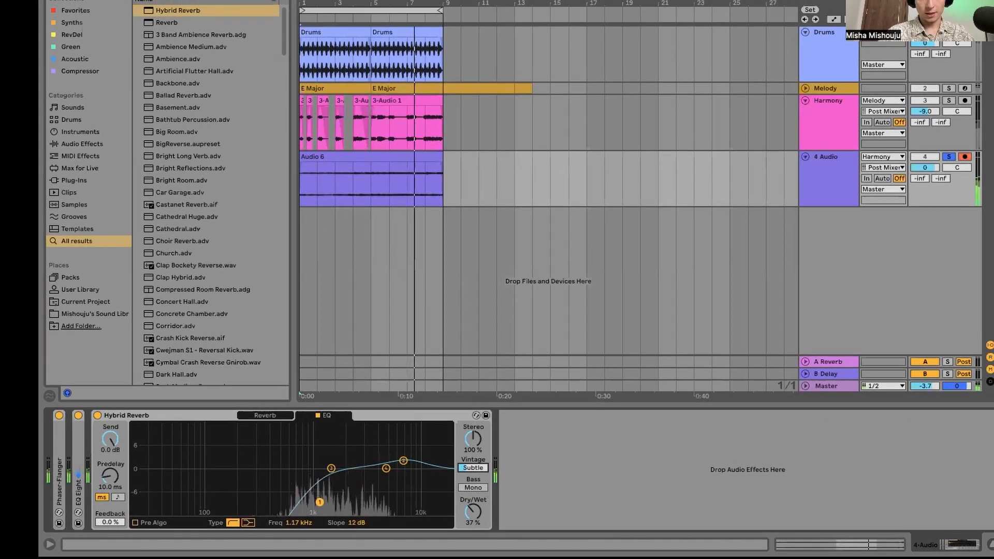
left_click(271, 414)
left_click(271, 416)
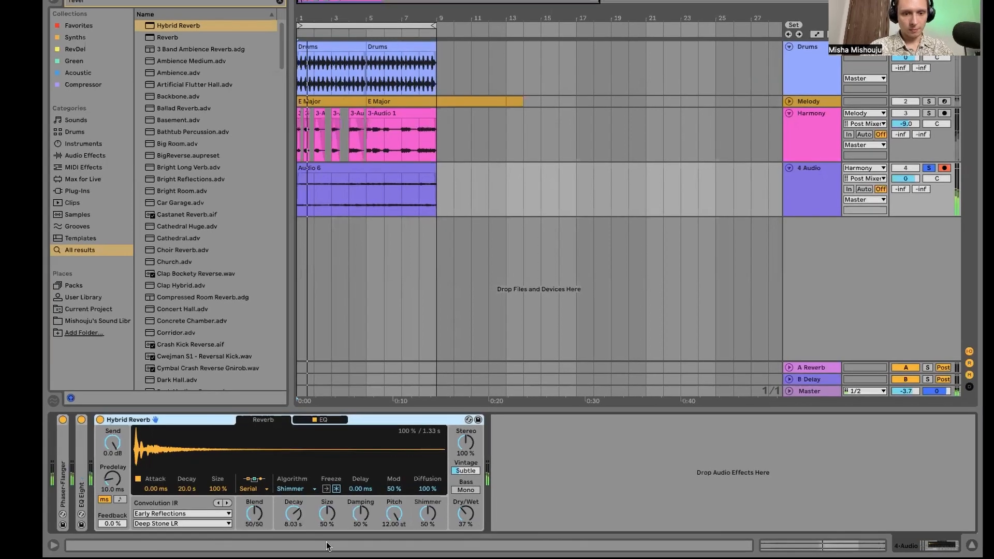
left_click_drag(467, 513, 426, 501)
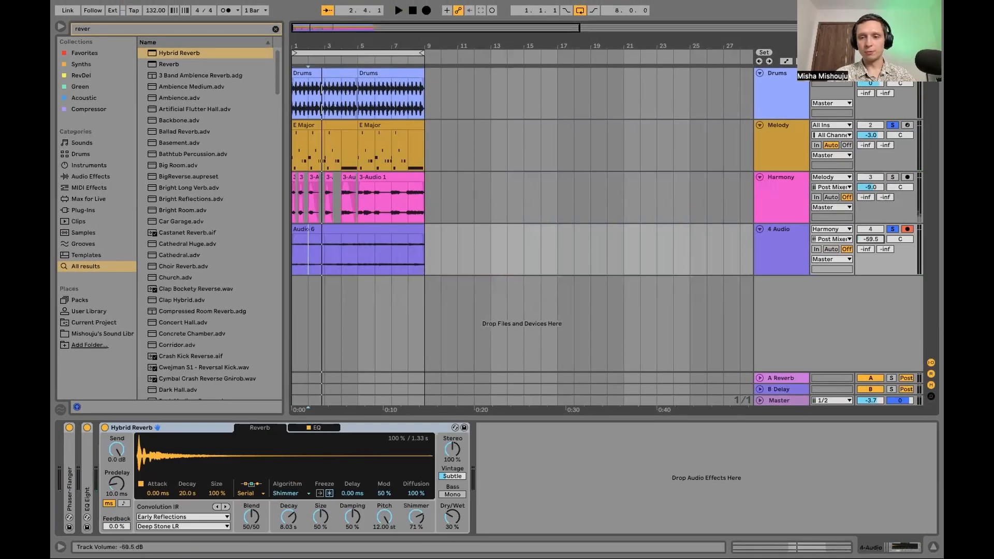
Balance the 4 Audio track against the melody during playback, setting its volume to -4.5 dB
left_click_drag(871, 239, 911, 330)
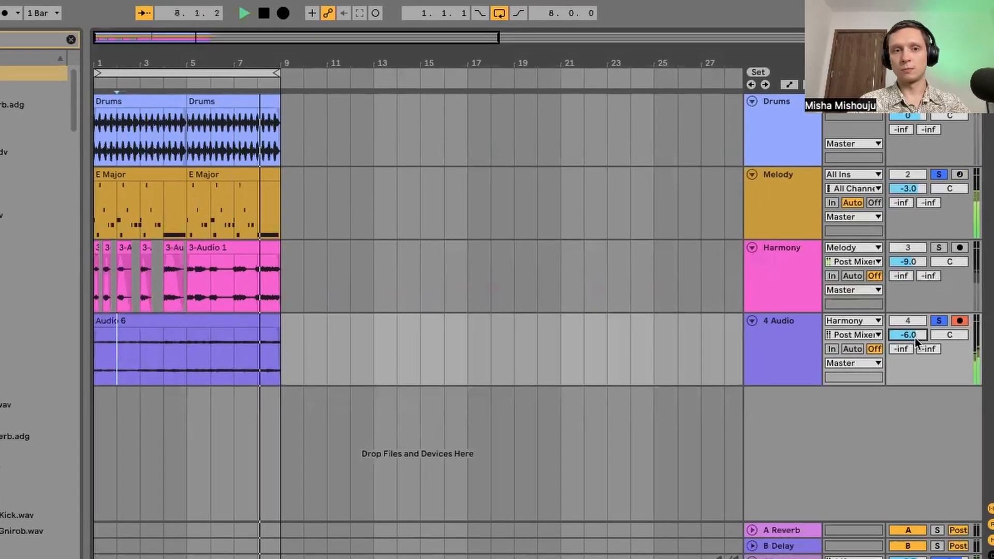
left_click_drag(915, 337, 912, 334)
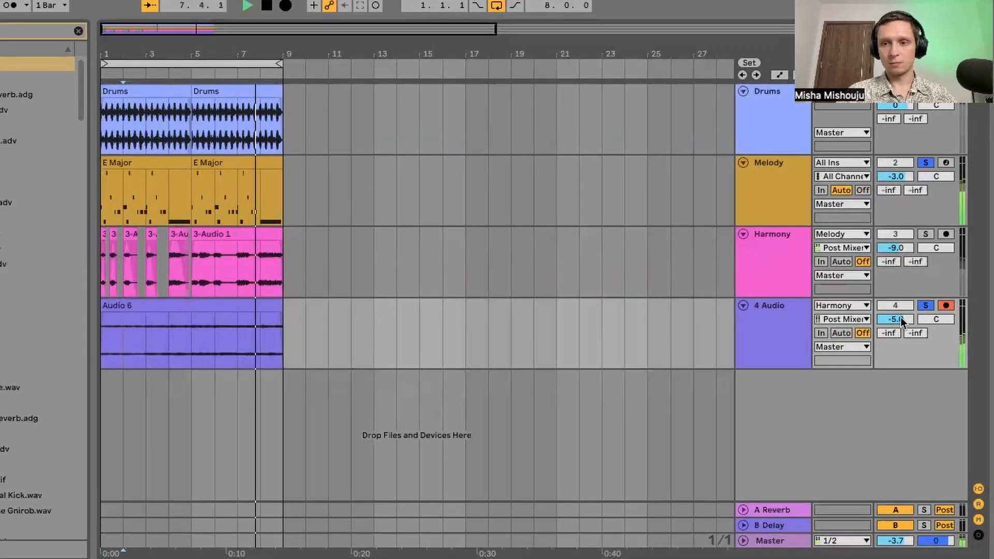
left_click_drag(901, 318, 901, 313)
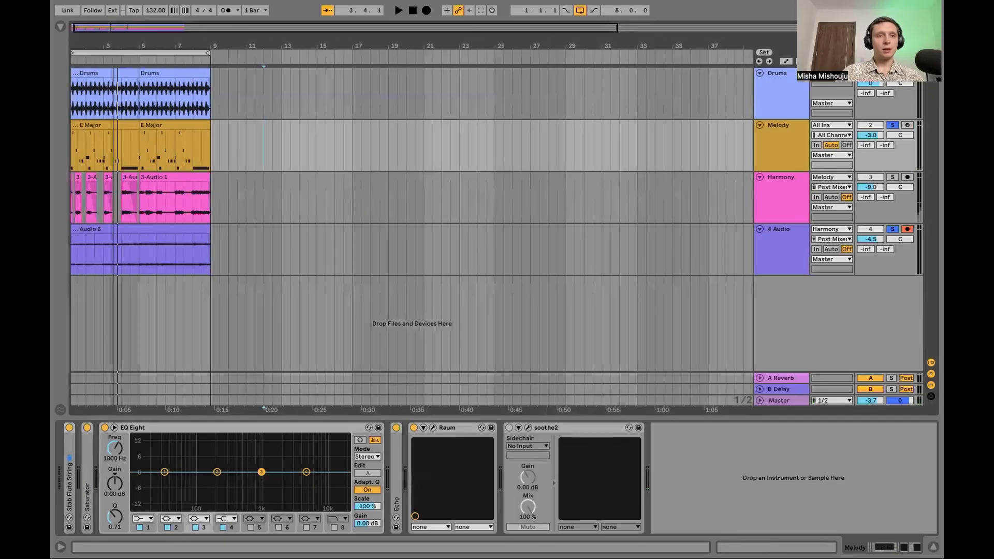
Find the Compressor in the device browser and add it to the end of the 4 Audio track's effect chain
left_click_drag(219, 43, 53, 98)
left_click(61, 28)
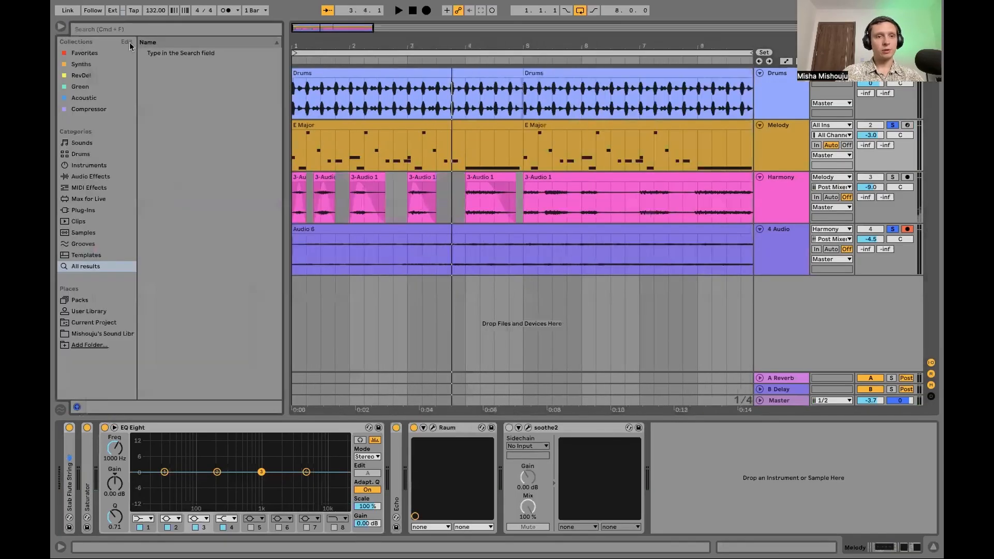
left_click(130, 27)
type("compre")
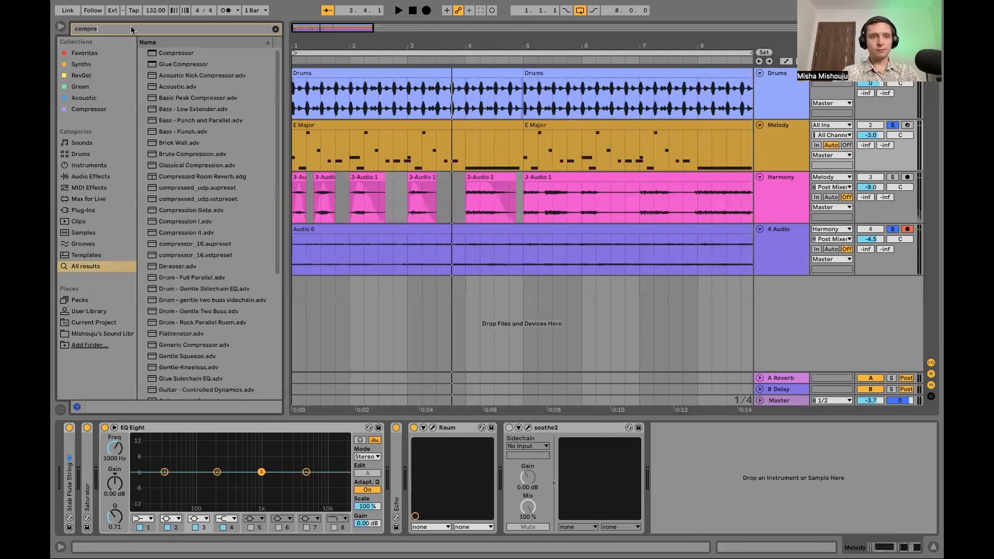
left_click_drag(176, 53, 506, 253)
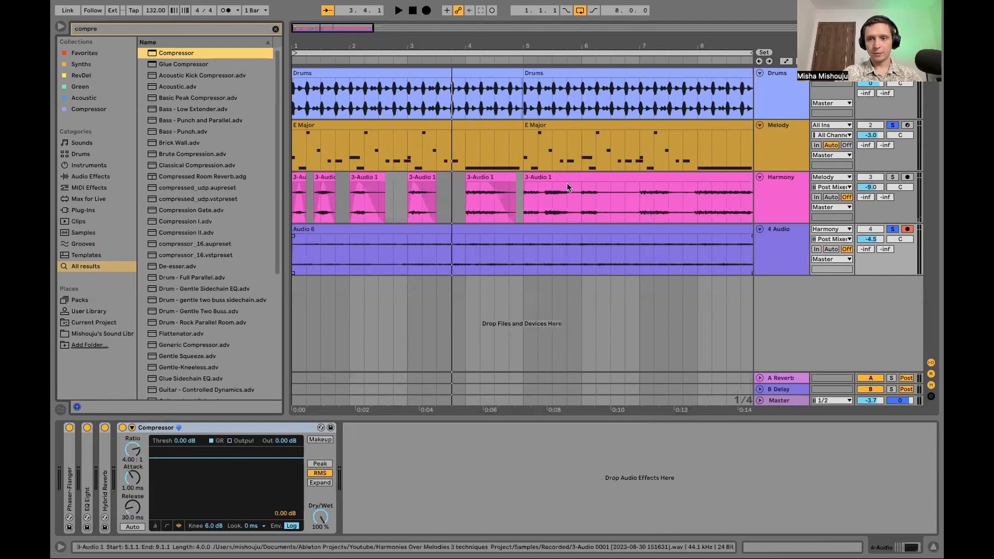
Set up the Compressor's sidechain to take its audio from the Melody track
left_click(132, 428)
left_click(142, 457)
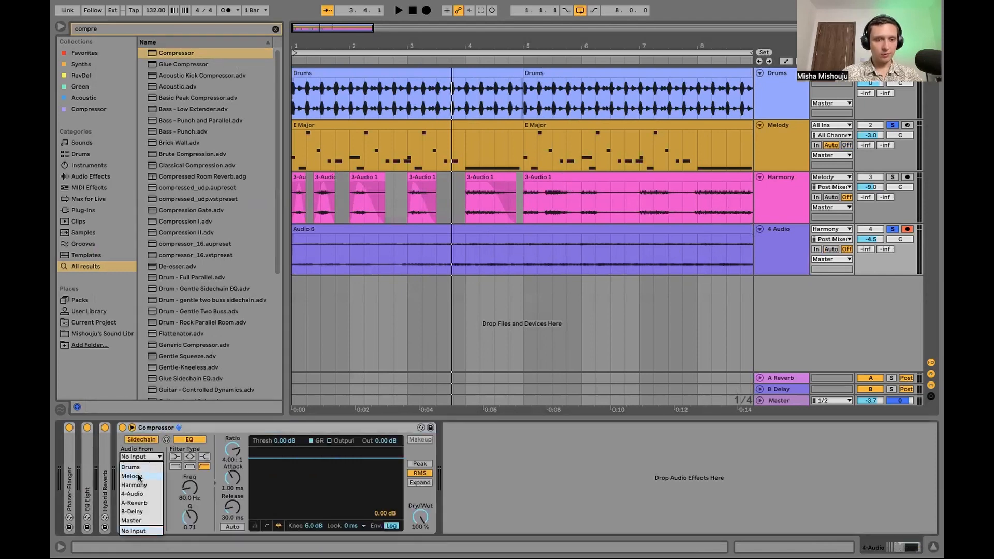
left_click(139, 476)
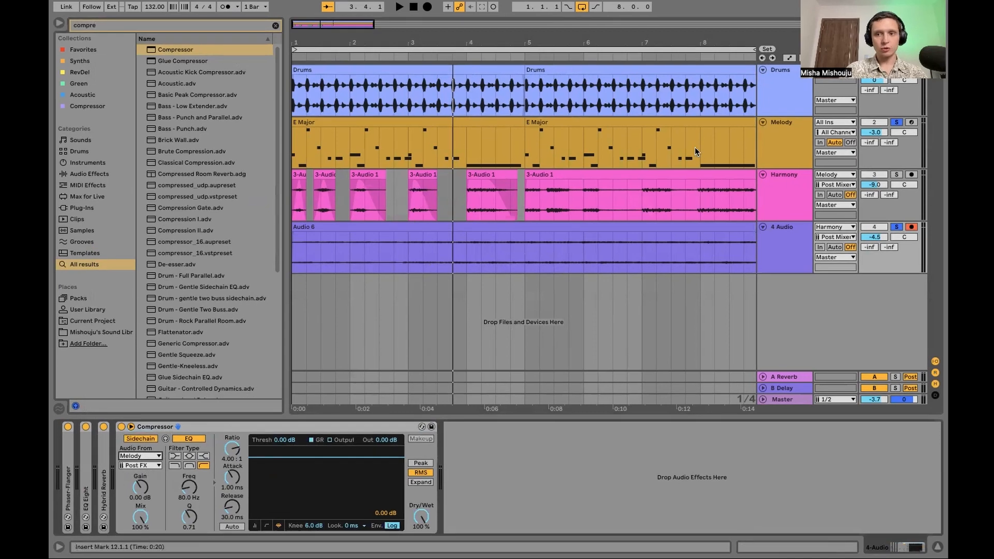
Play the loop from the start and lower the Compressor's threshold to -38.1 dB so the melody ducks the atmosphere
key("space")
scroll(697, 145, "left", 5)
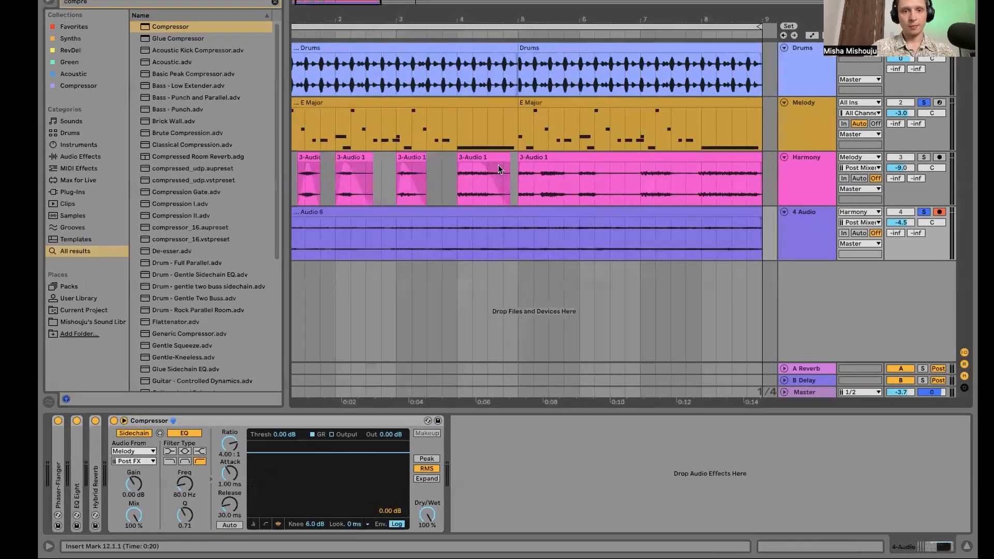
left_click(293, 136)
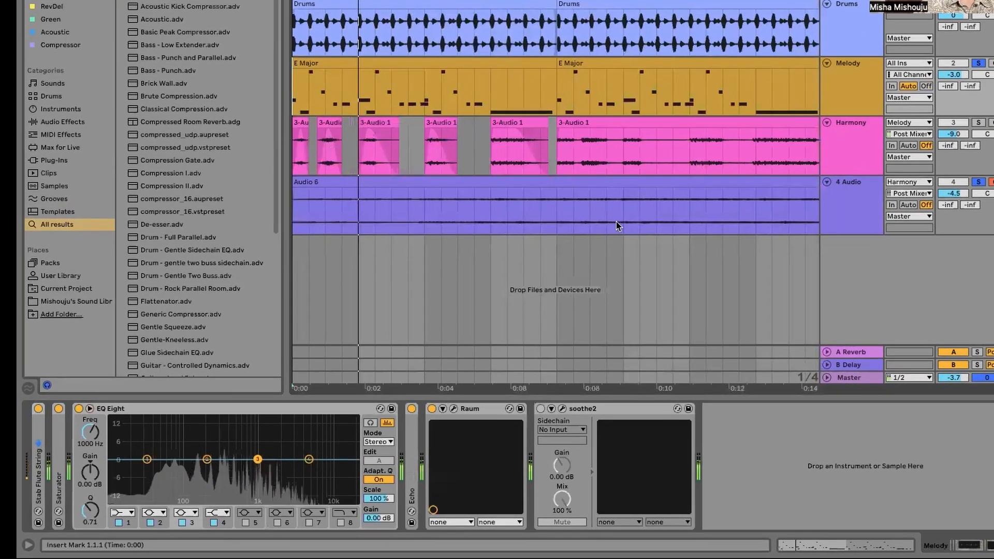
left_click(843, 208)
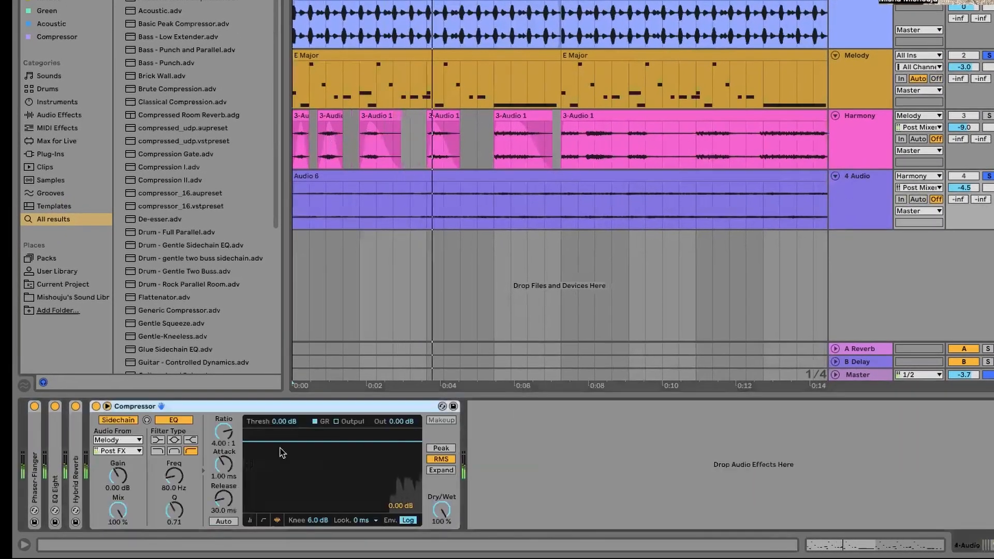
left_click_drag(351, 453, 351, 509)
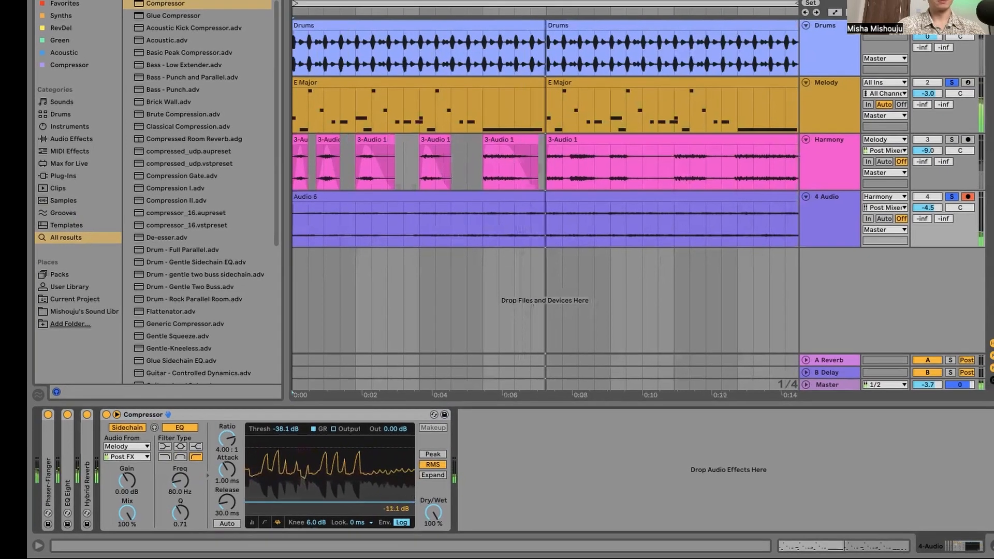
left_click(47, 1)
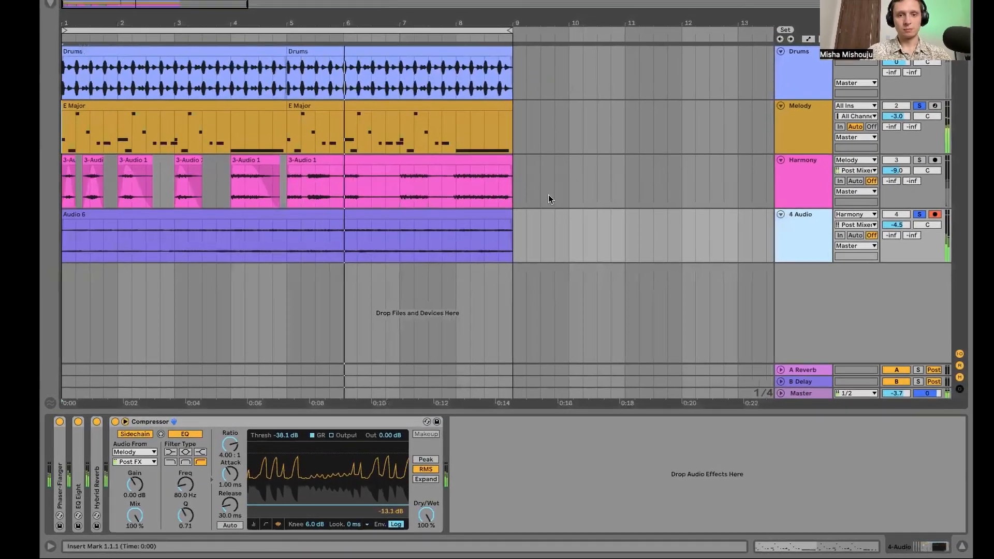
key("space")
Replay the loop from bar 1, bring the soloed melody back in and set the 4 Audio volume to -3.5 dB
left_click(794, 166)
left_click(803, 242)
left_click(256, 107)
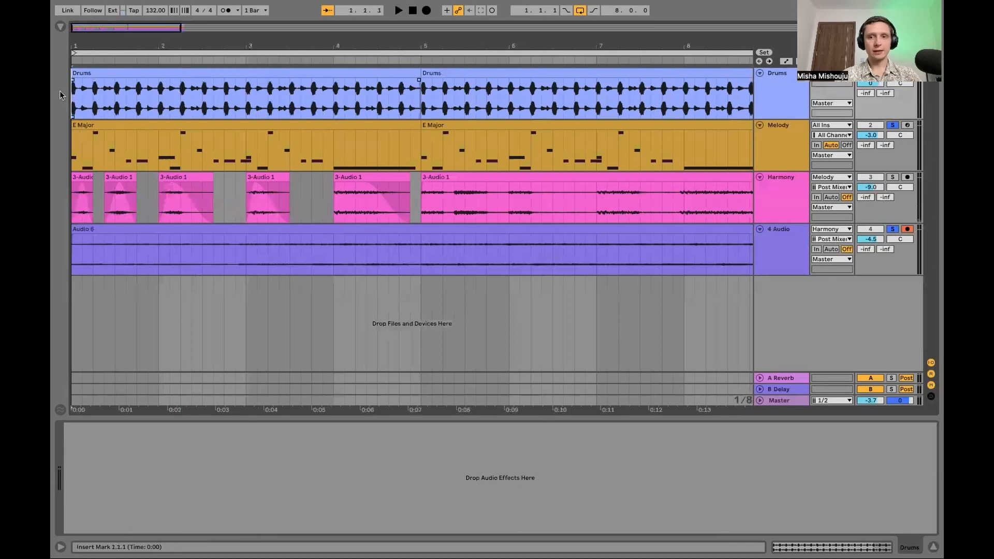
left_click(76, 145)
key("space")
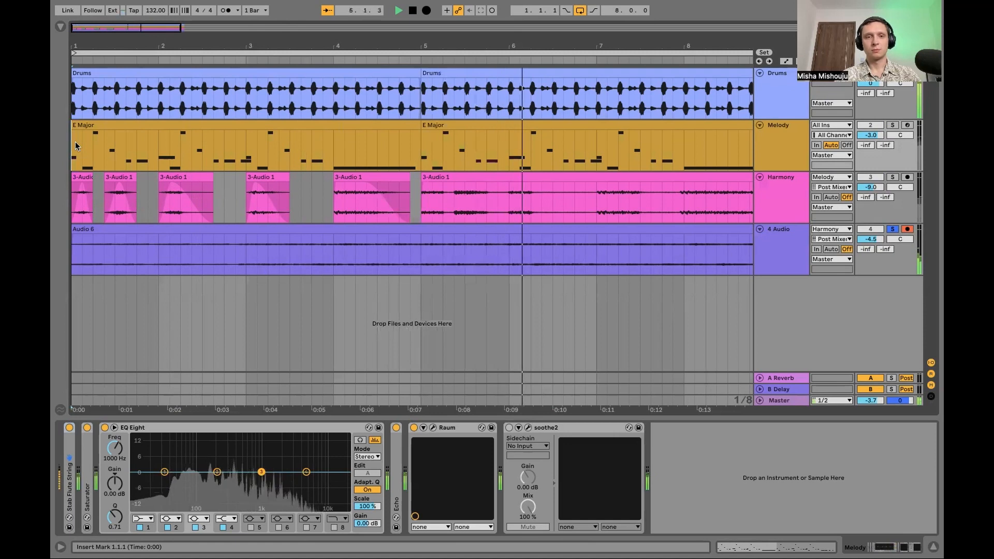
left_click_drag(220, 47, 143, 47)
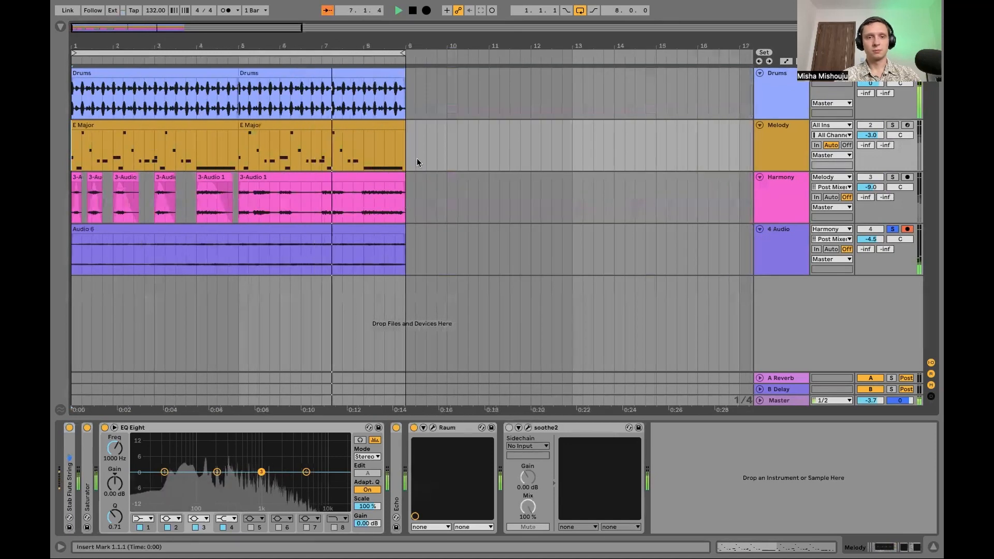
left_click(893, 125)
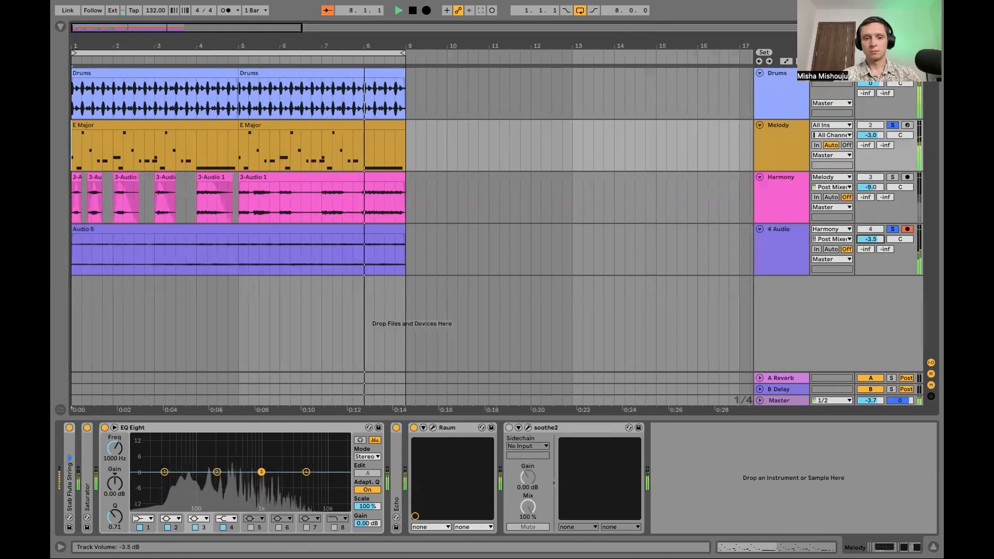
Toggle the PaulXStretch setting for capturing audio while the host transport is running
left_click(799, 247)
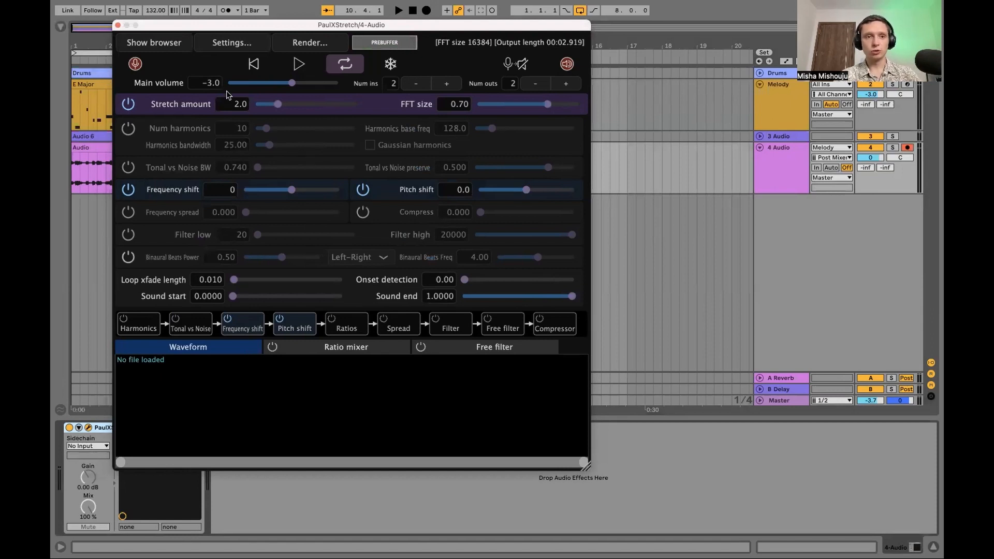
left_click(243, 47)
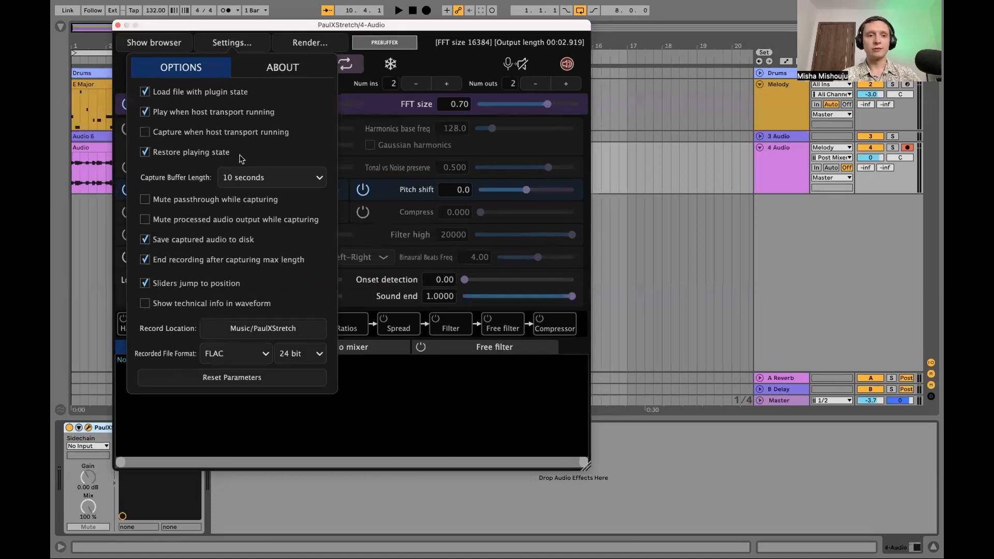
left_click(254, 19)
left_click_drag(253, 28, 249, 29)
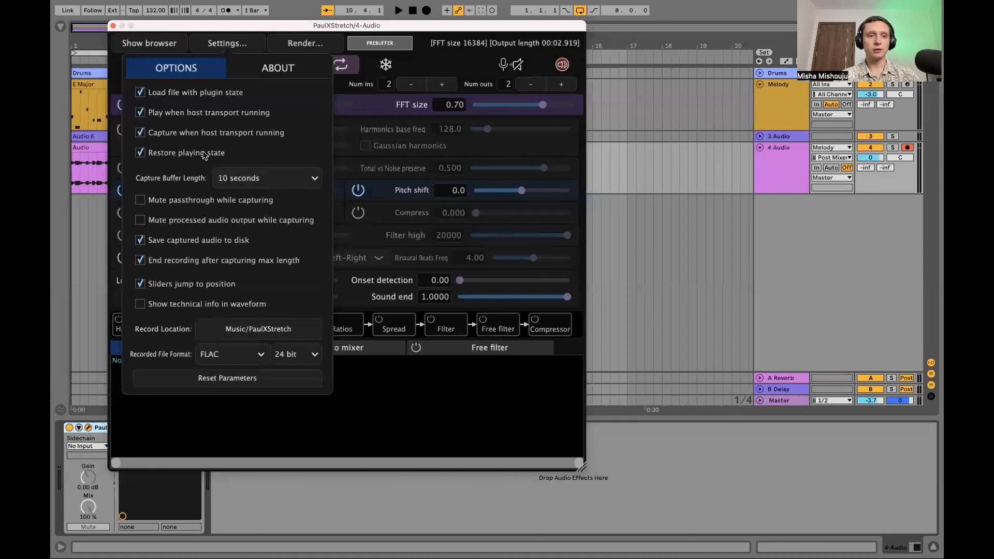
left_click(140, 133)
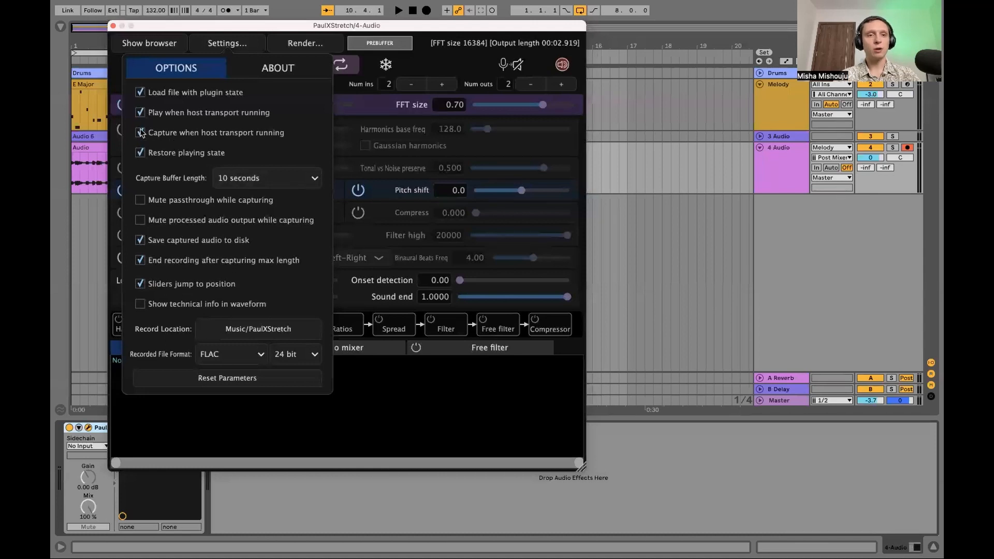
left_click(231, 30)
Load the recorded melody clip from the 4 Audio track into PaulXStretch's waveform display
left_click_drag(192, 25, 305, 37)
left_click(193, 165)
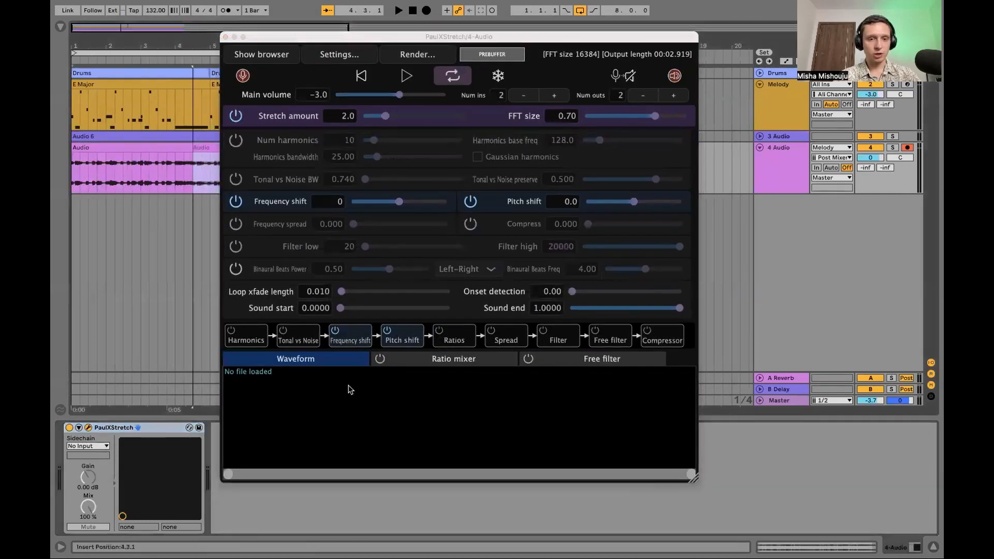
left_click_drag(278, 413, 272, 412)
left_click_drag(291, 37, 171, 41)
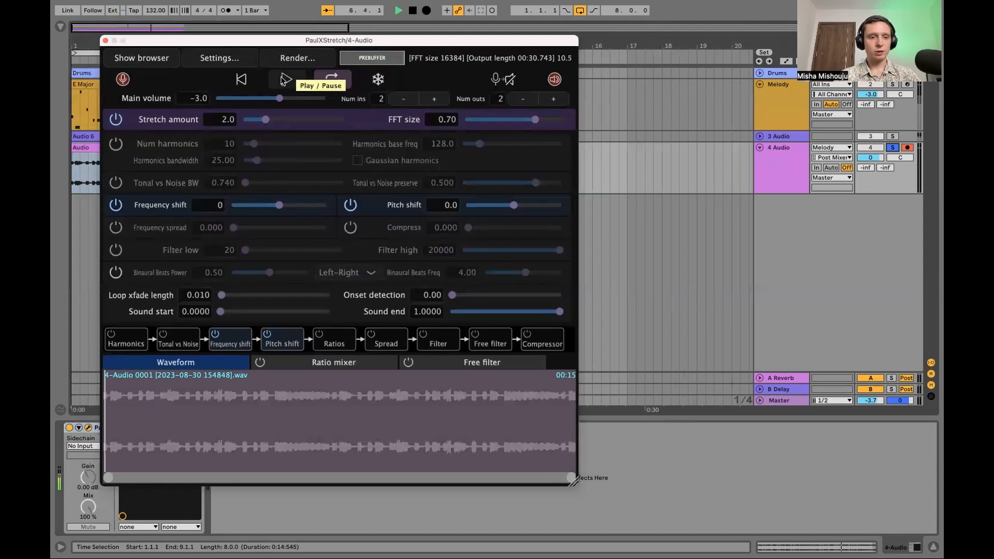
Audition the loaded recording in PaulXStretch at its default stretch settings and pause it
left_click(285, 78)
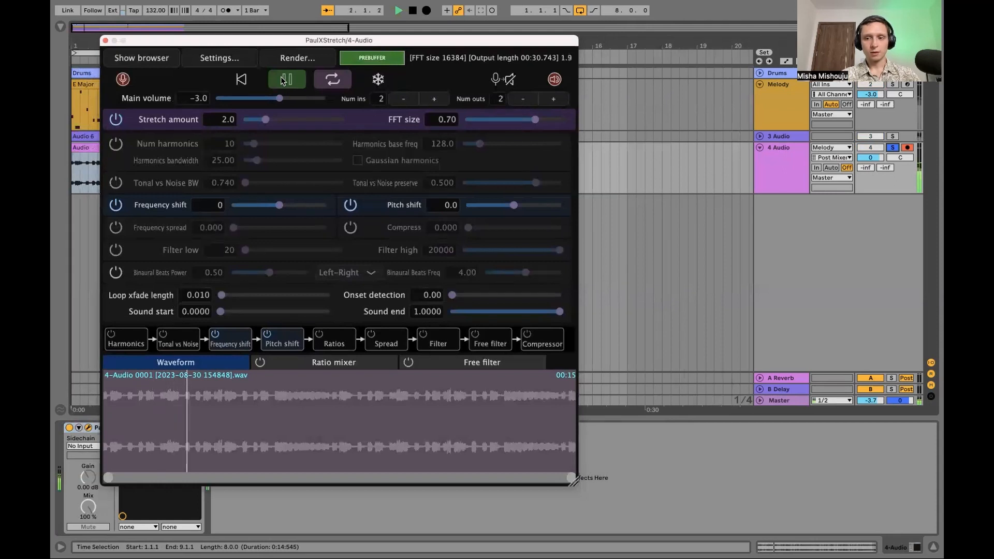
left_click(283, 80)
left_click_drag(267, 42, 265, 37)
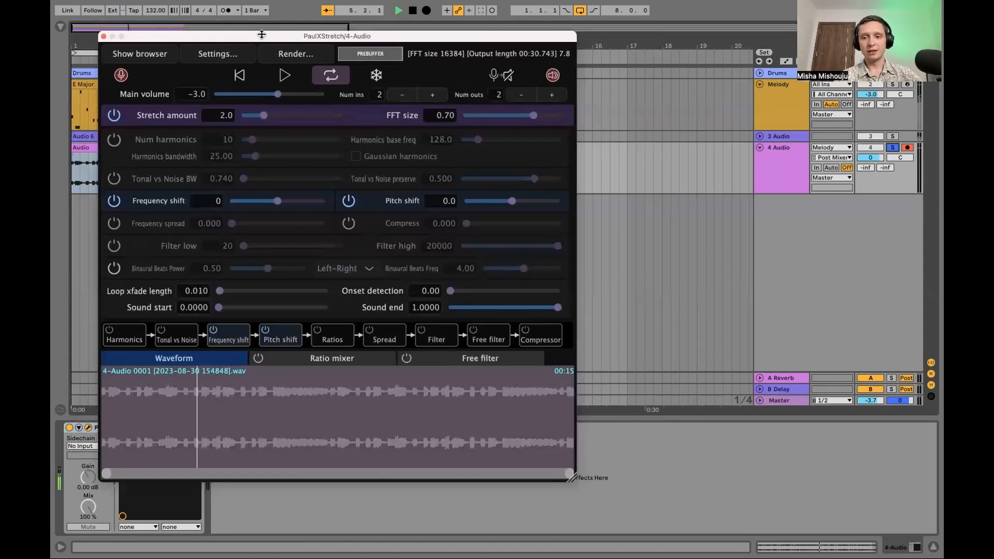
left_click_drag(261, 34, 254, 27)
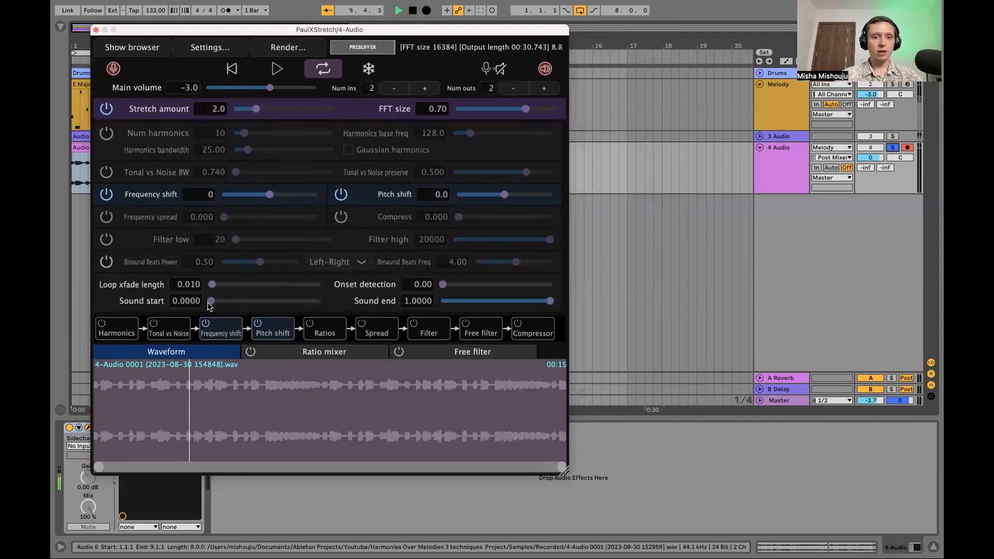
Limit the PaulXStretch sample range to a sound end of 0.0275 and audition the short section
left_click_drag(210, 302, 139, 306)
left_click_drag(550, 301, 457, 307)
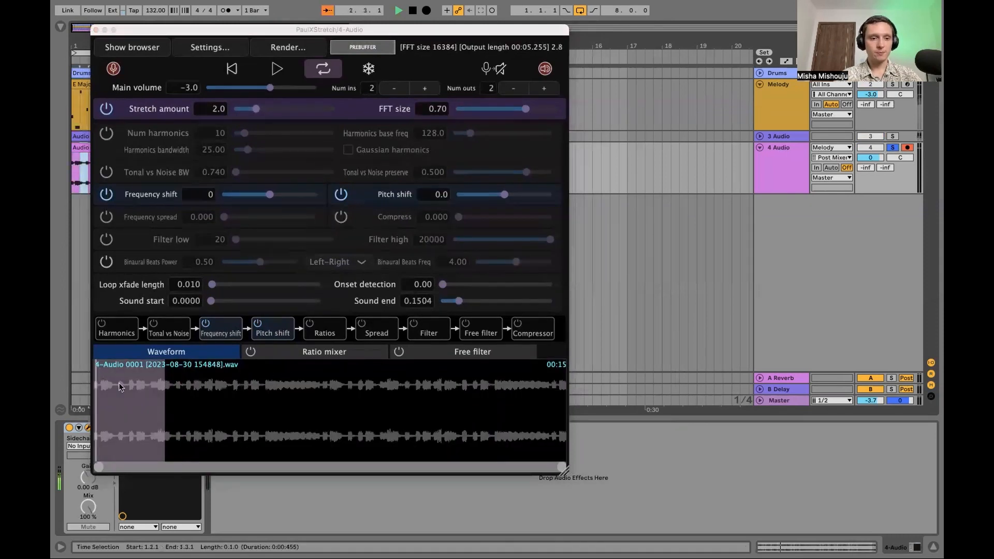
mouse_move(459, 301)
left_mouse_down()
mouse_move(444, 307)
mouse_move(467, 310)
left_mouse_up()
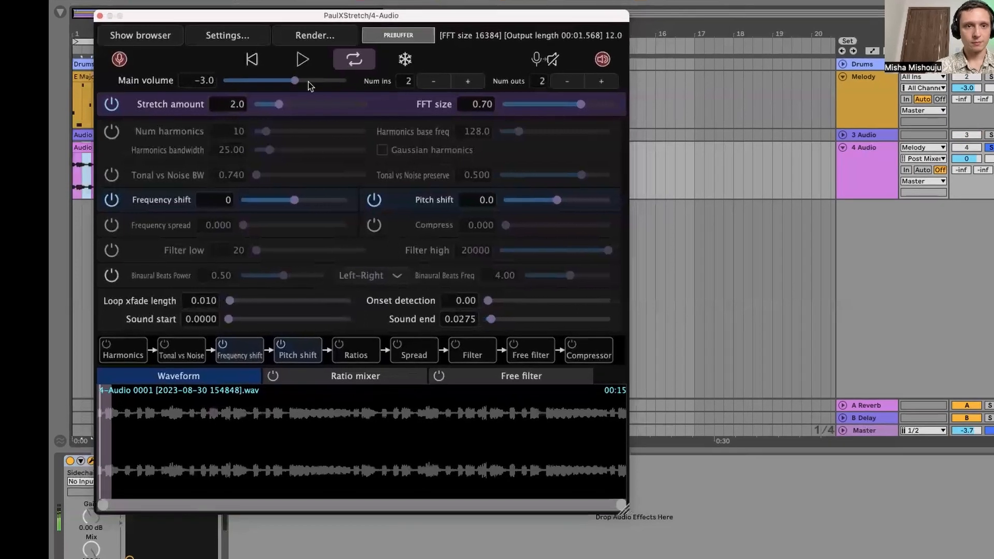
left_click(298, 61)
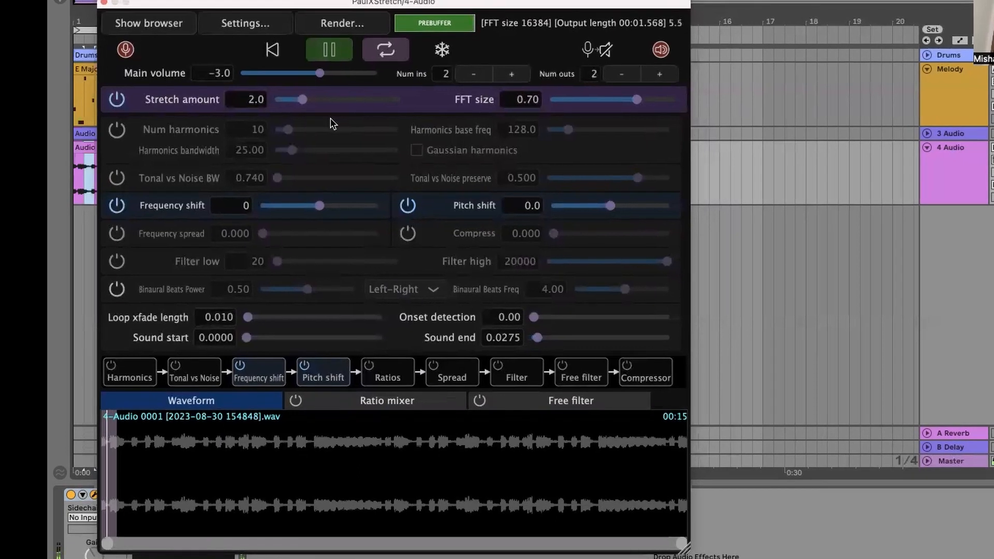
left_click(328, 51)
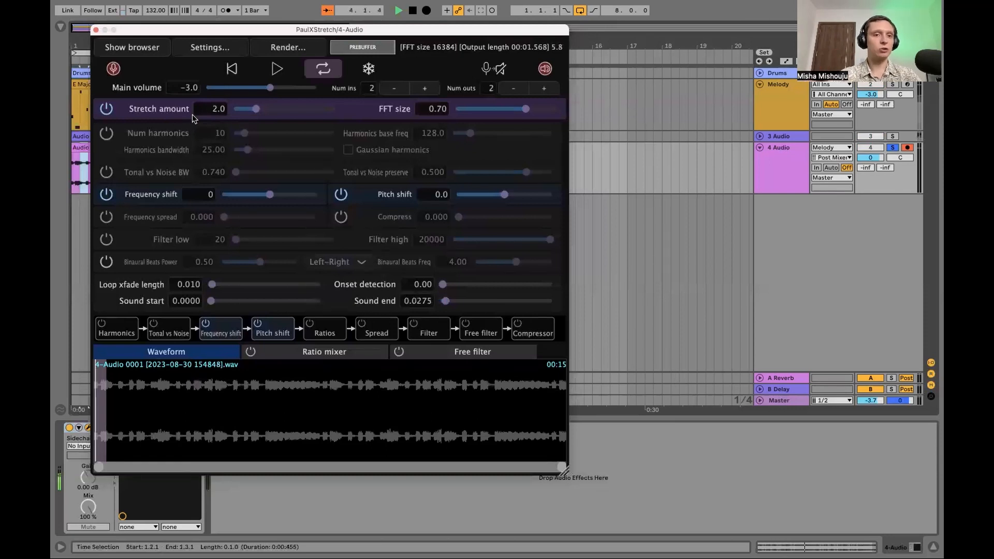
Set the stretch amount to 20 in PaulXStretch
left_click(212, 109)
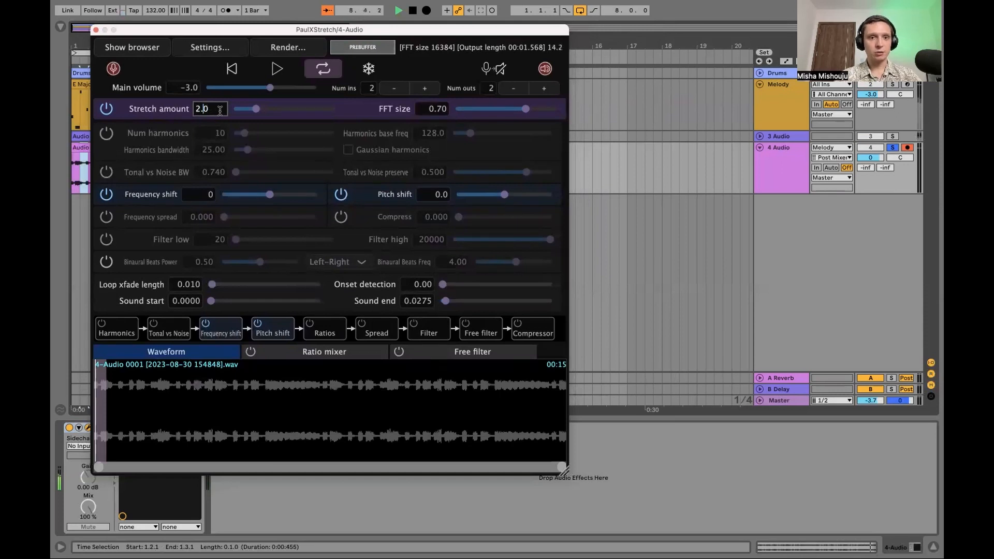
left_click(277, 69)
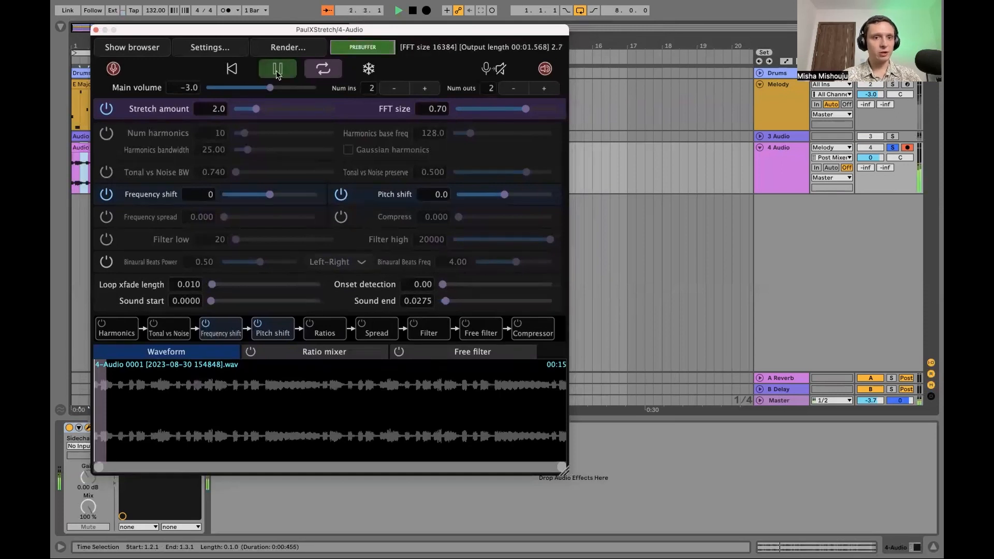
left_click(276, 69)
left_click(212, 107)
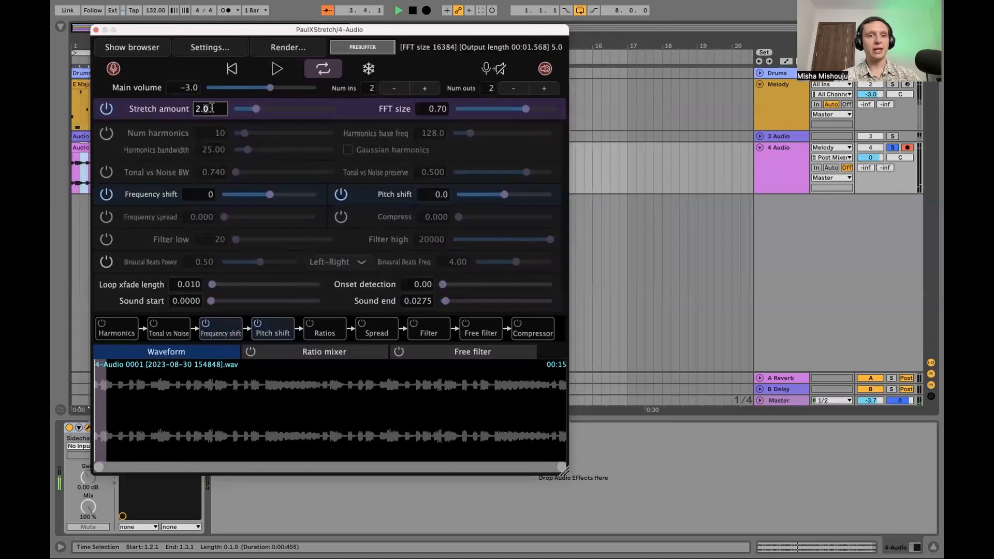
left_click_drag(213, 108, 179, 106)
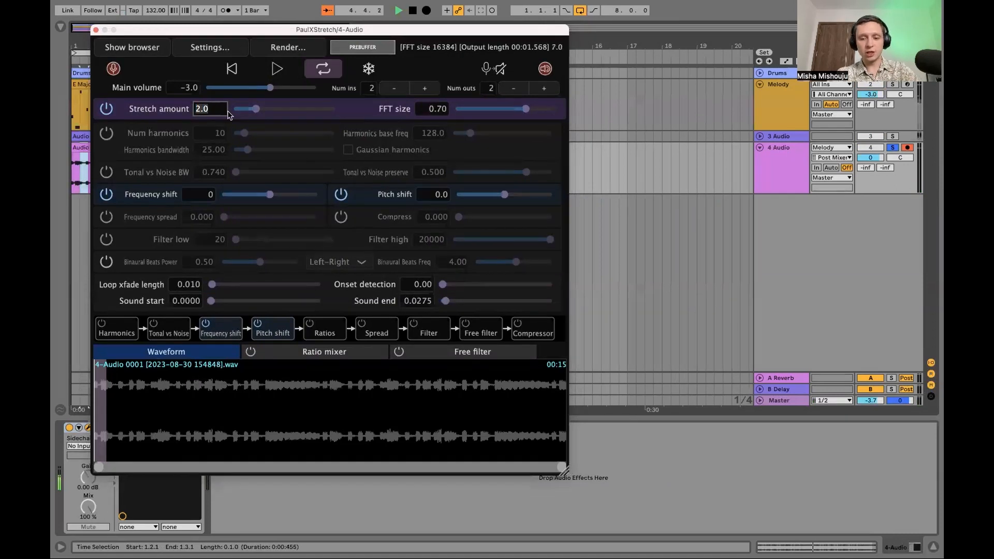
type("20")
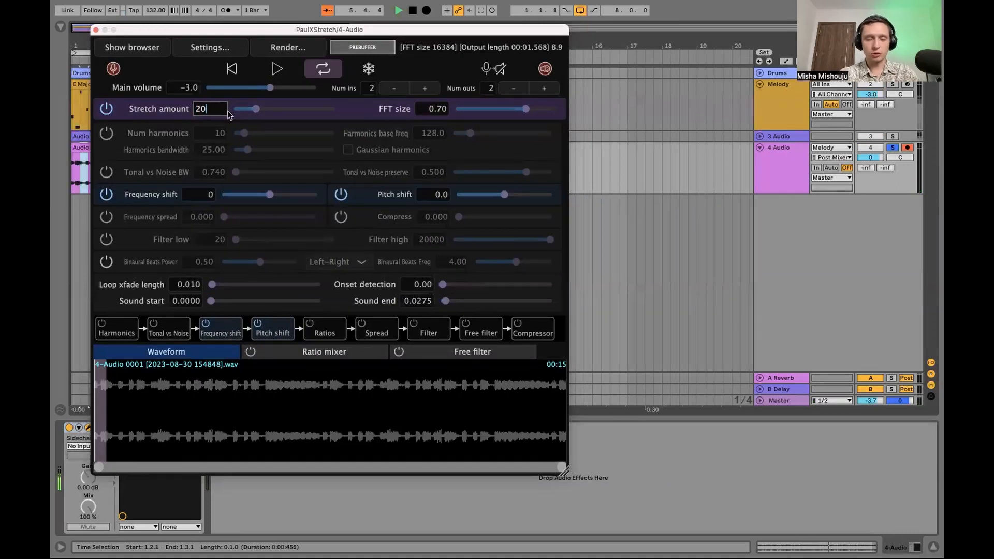
key("Return")
Audition the heavily stretched section, pause it and raise the FFT size to 0.95
left_click(278, 71)
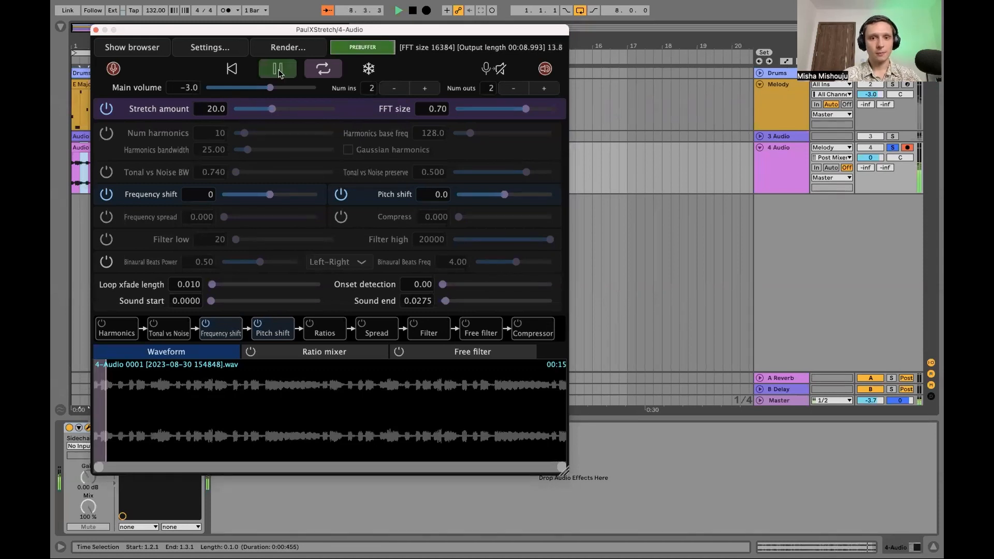
left_click(278, 70)
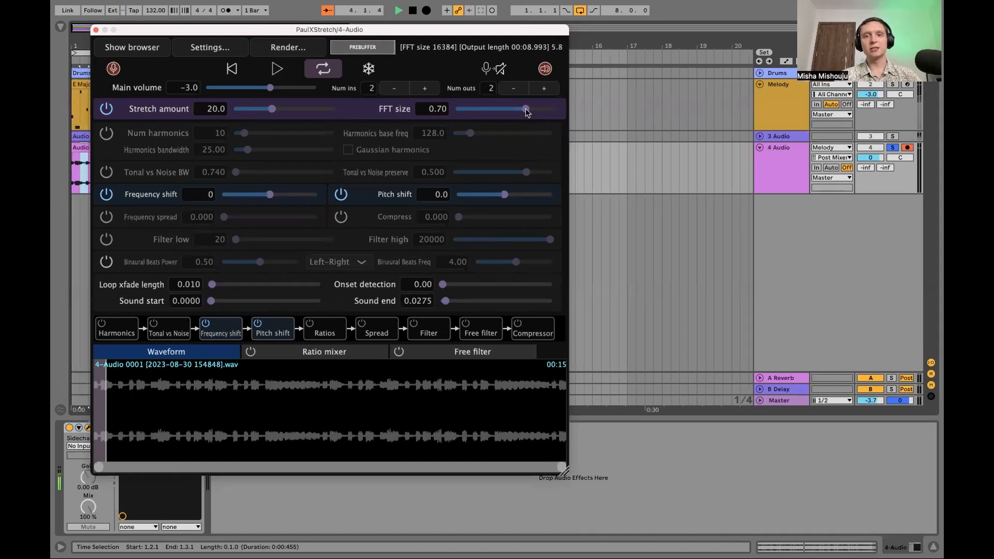
left_click_drag(526, 112, 553, 115)
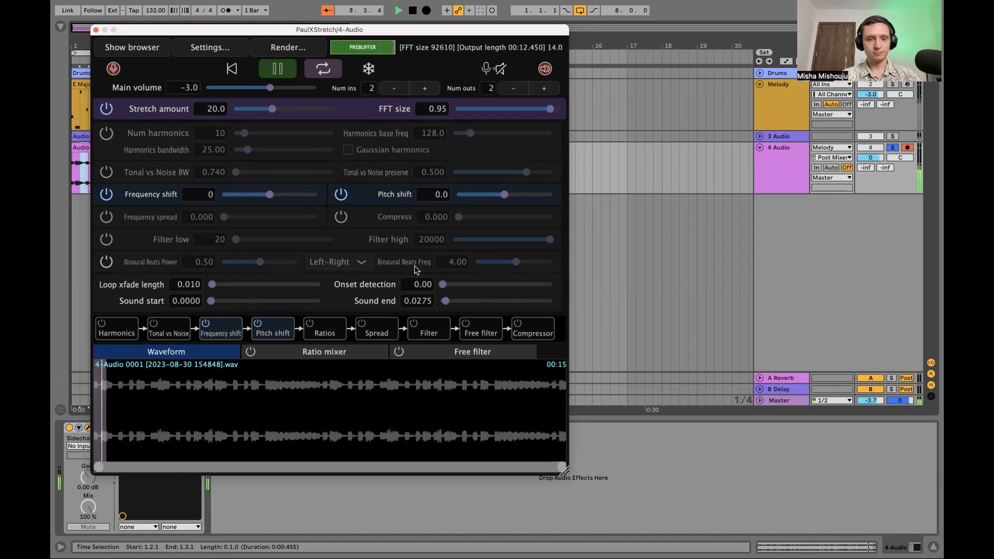
Extend the sound end to 0.0919 and bring the FFT size to 0.87 while auditioning, ending with playback paused
left_click_drag(445, 301, 452, 300)
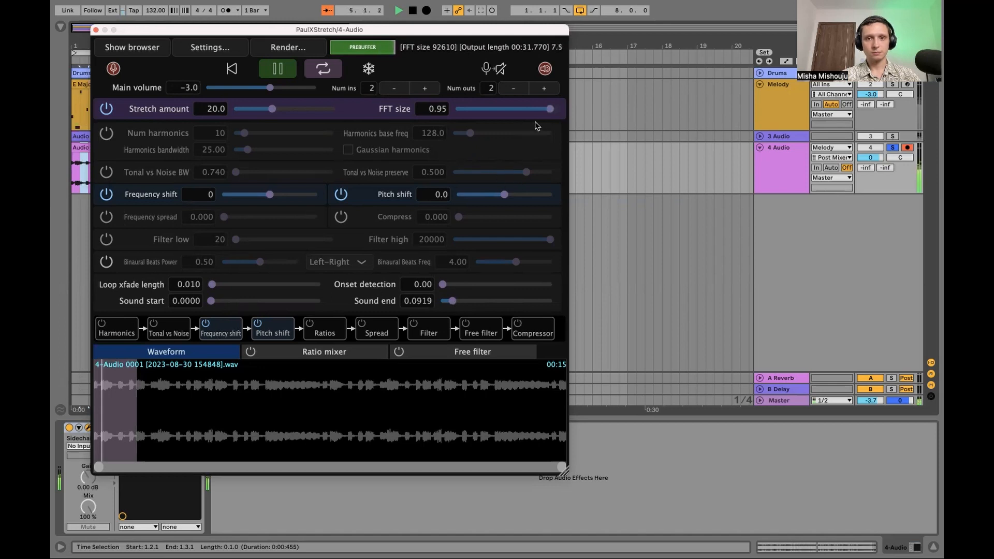
left_click_drag(551, 114, 501, 112)
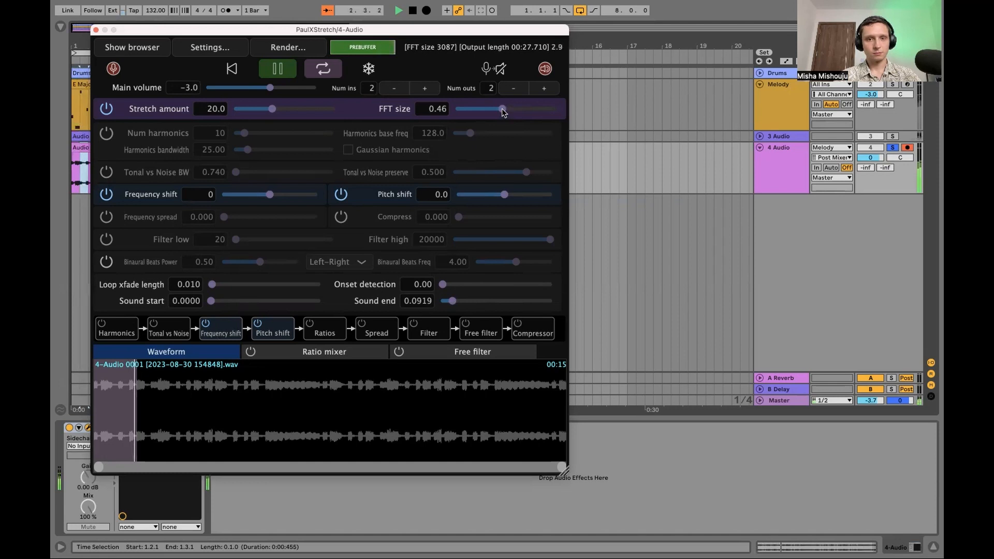
left_click_drag(502, 111, 544, 114)
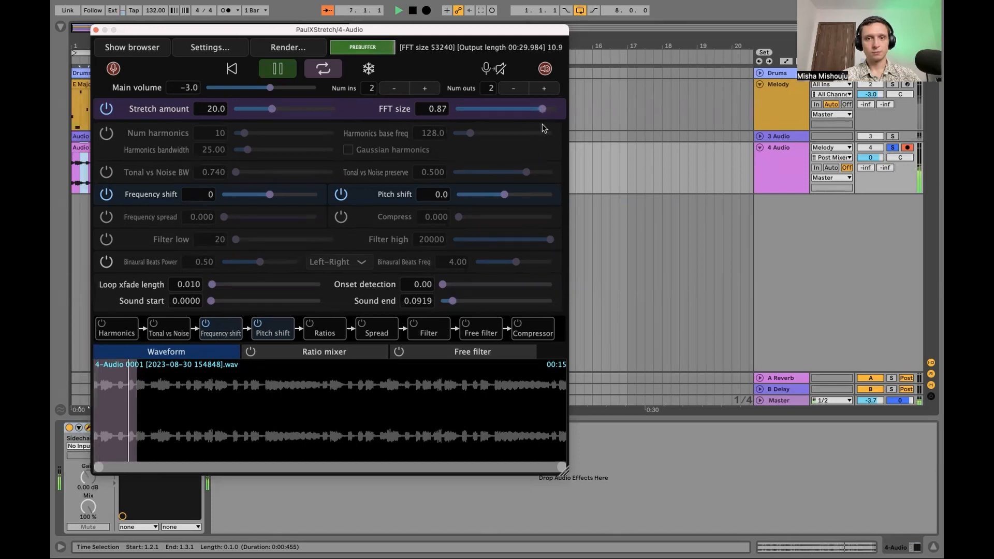
key("space")
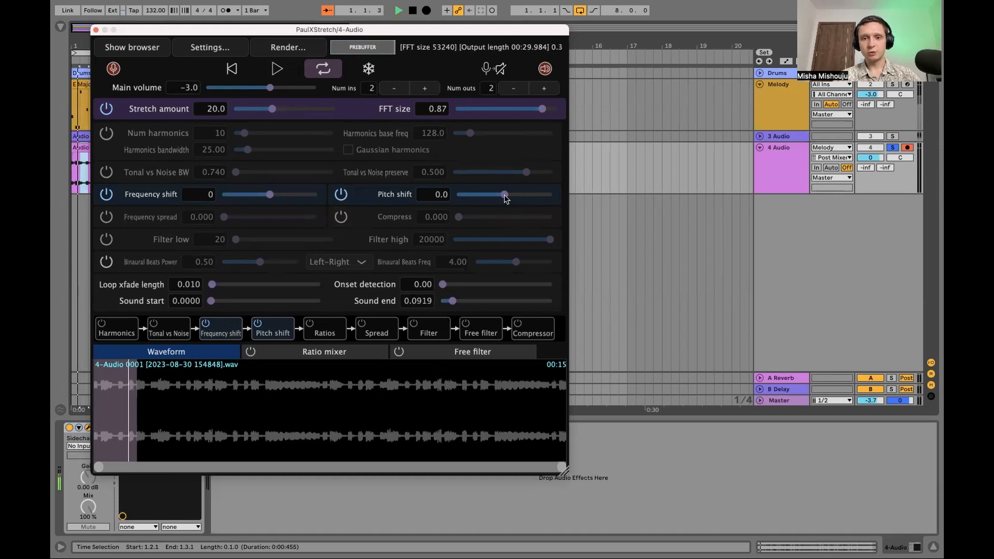
Raise the pitch shift to 12 semitones and audition the stretched section
left_click_drag(505, 196, 528, 201)
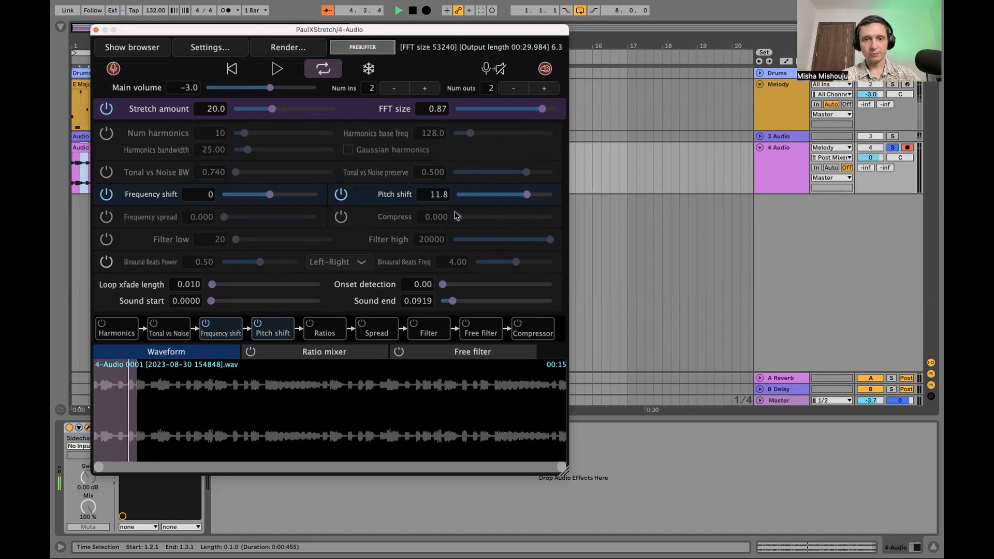
left_click(446, 194)
key("super+a")
type("12")
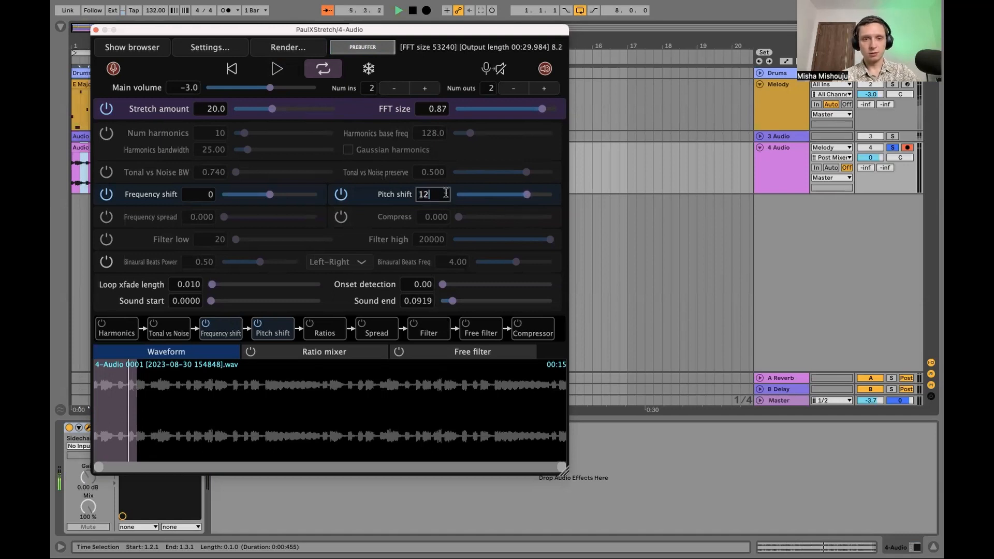
key("Return")
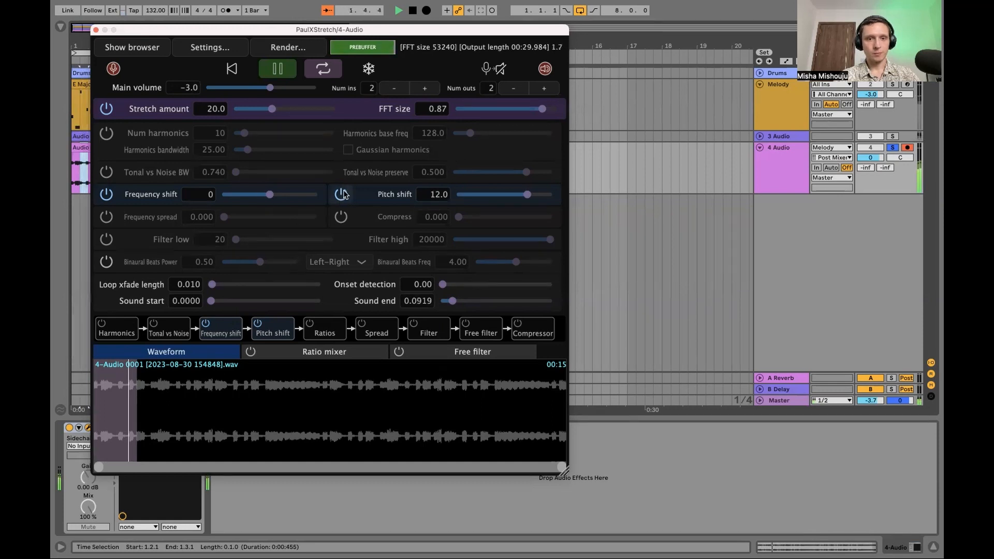
Set the pitch shift to 7, audition the result and pause playback
left_click(438, 194)
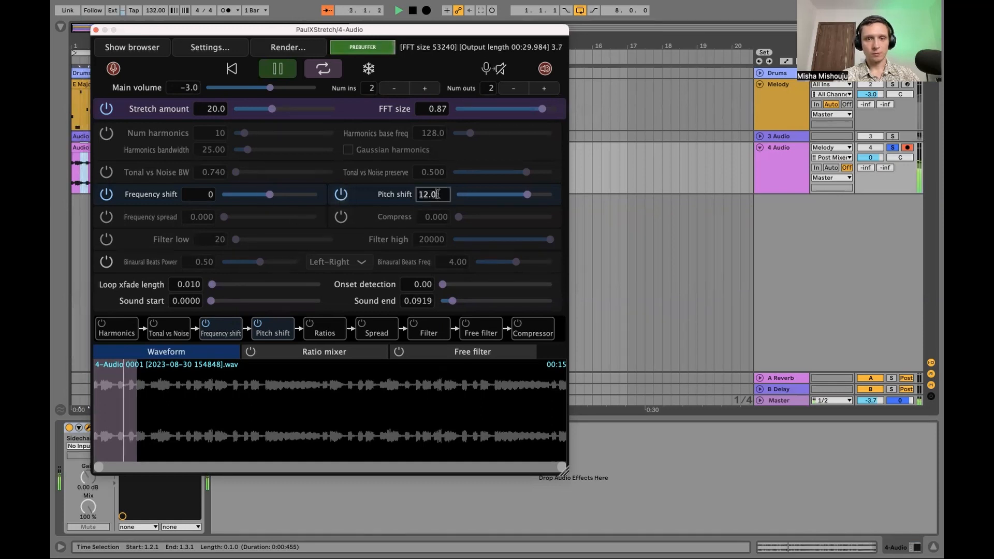
double_click(437, 194)
type("7")
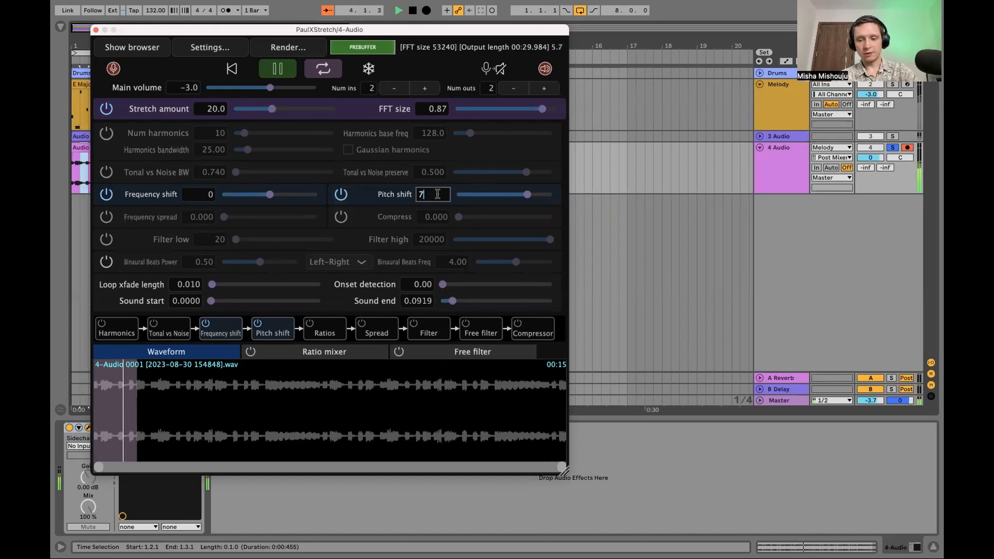
key("Return")
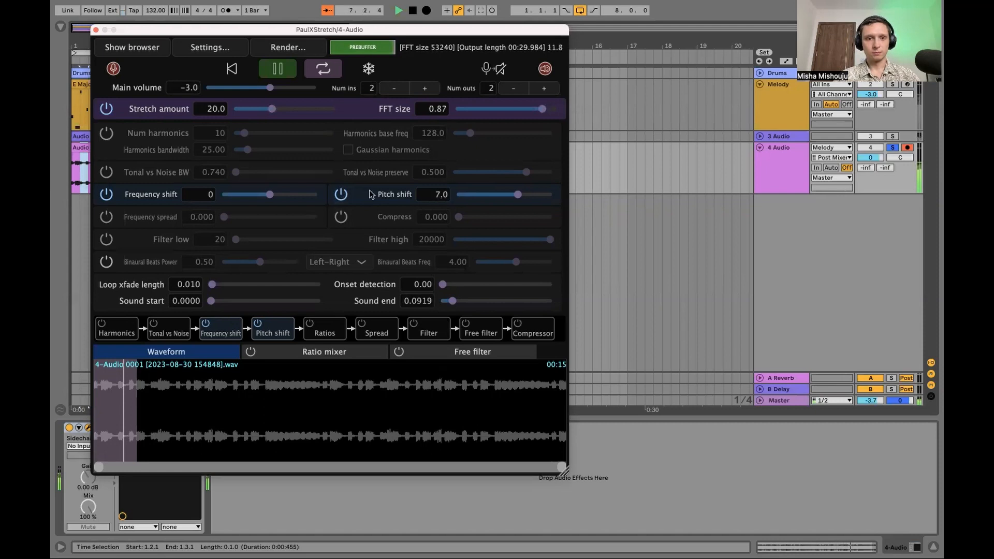
key("space")
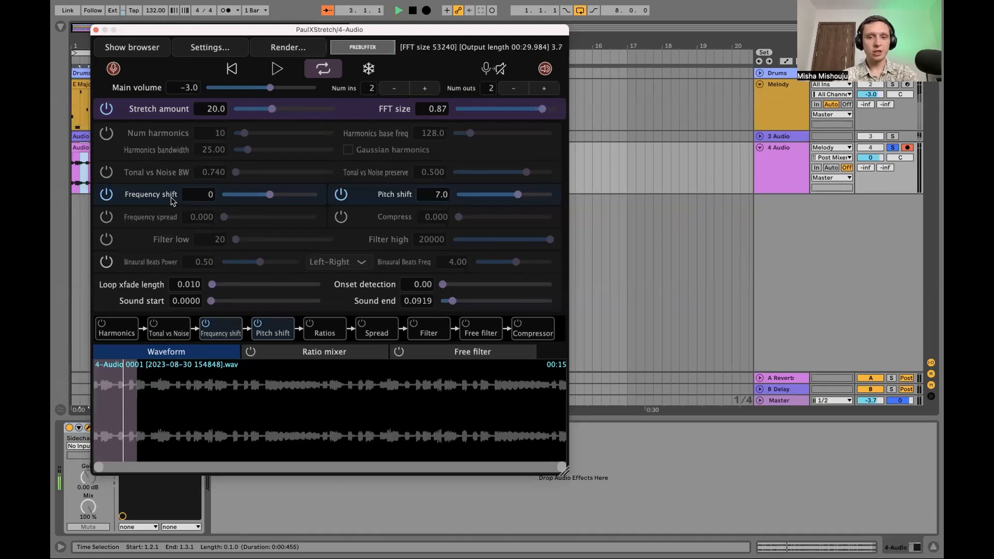
Try a slightly higher frequency shift during playback and reset it to 0
key("space")
left_click_drag(270, 195, 278, 198)
left_click(202, 192)
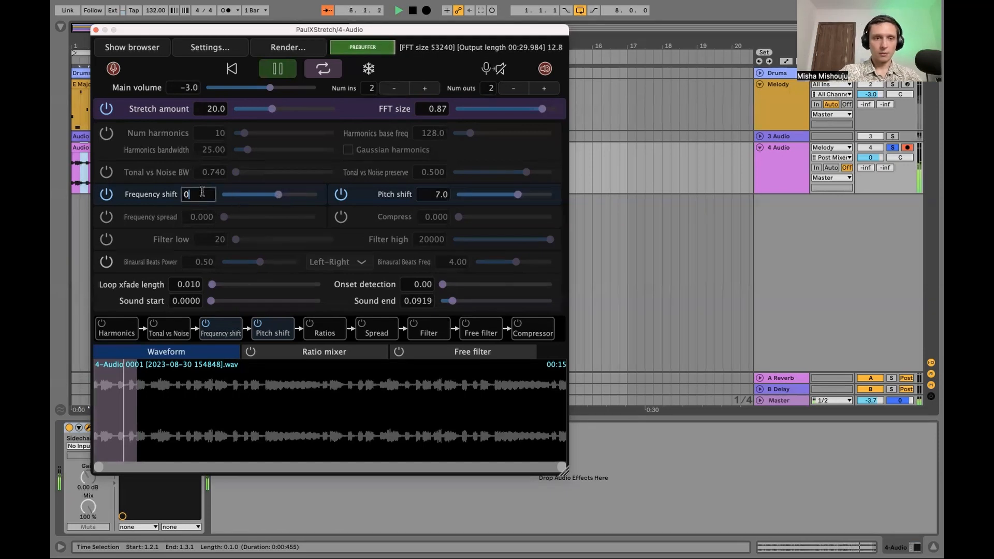
key("Return")
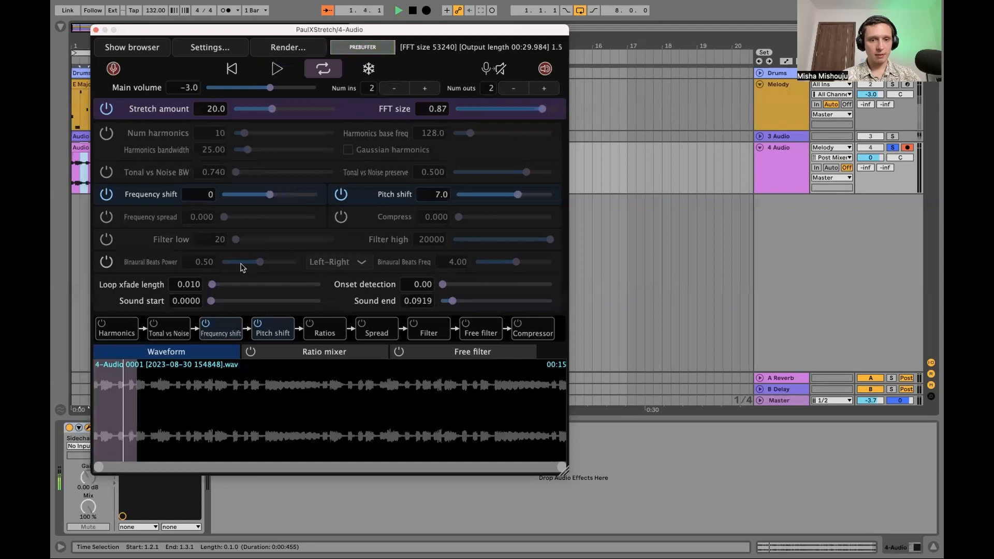
Move the Filter module ahead of Spread in the processing chain and leave it enabled
left_click(438, 336)
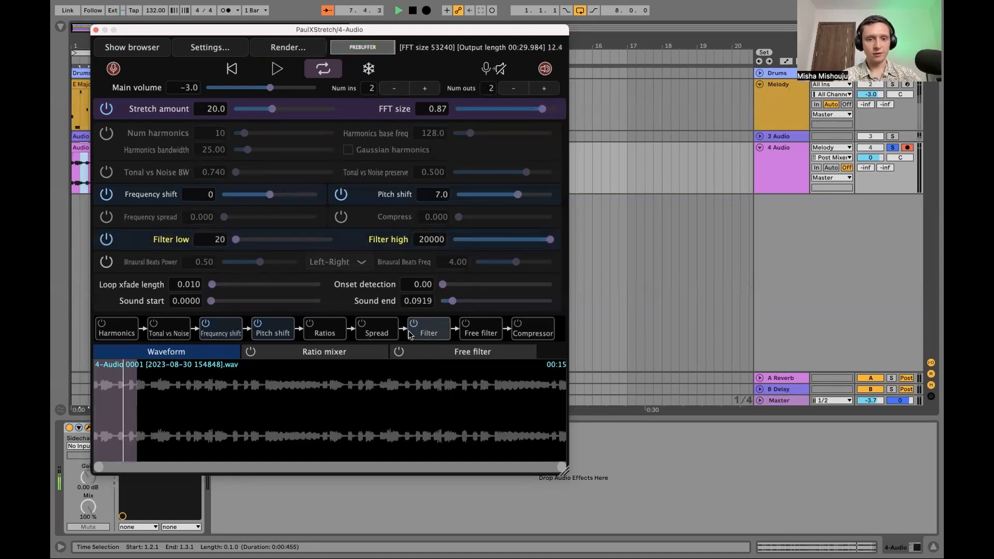
left_click_drag(438, 333, 363, 336)
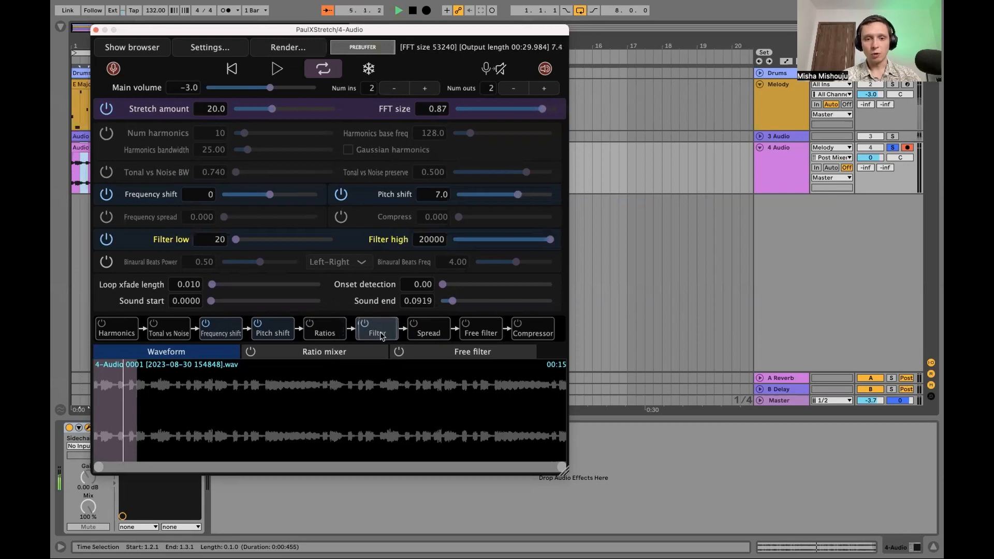
left_click(361, 324)
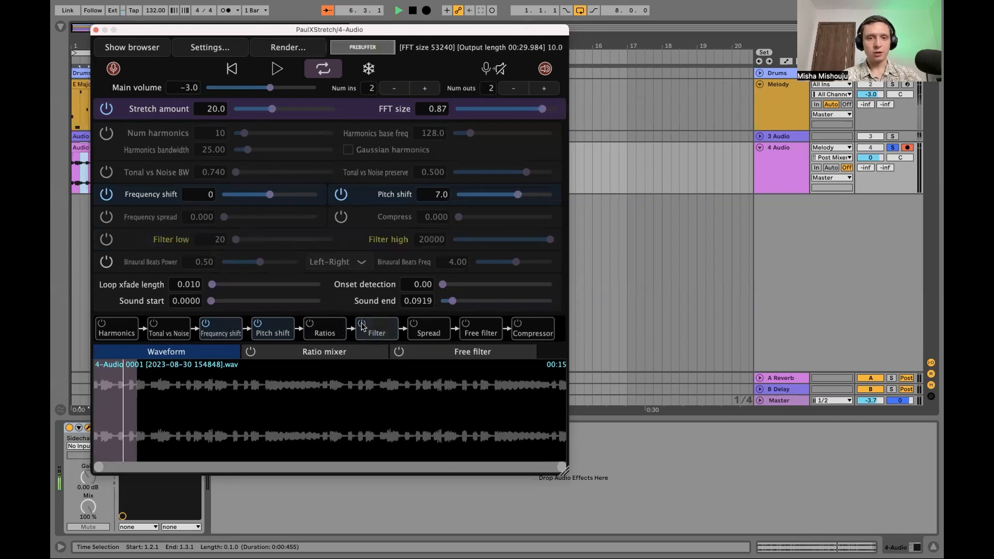
left_click(362, 324)
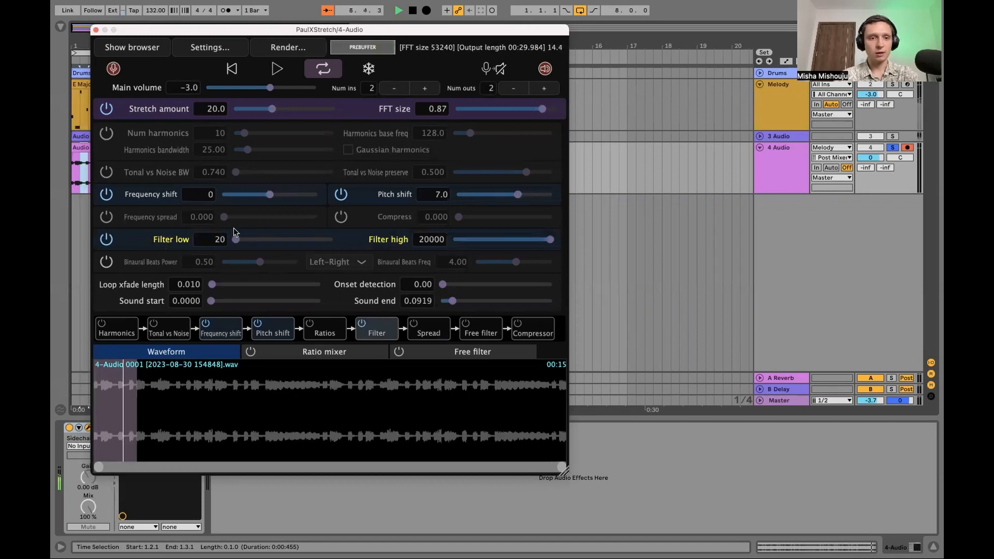
Set the filter's low cutoff to 120 while auditioning the sound, and pause playback
left_click(277, 69)
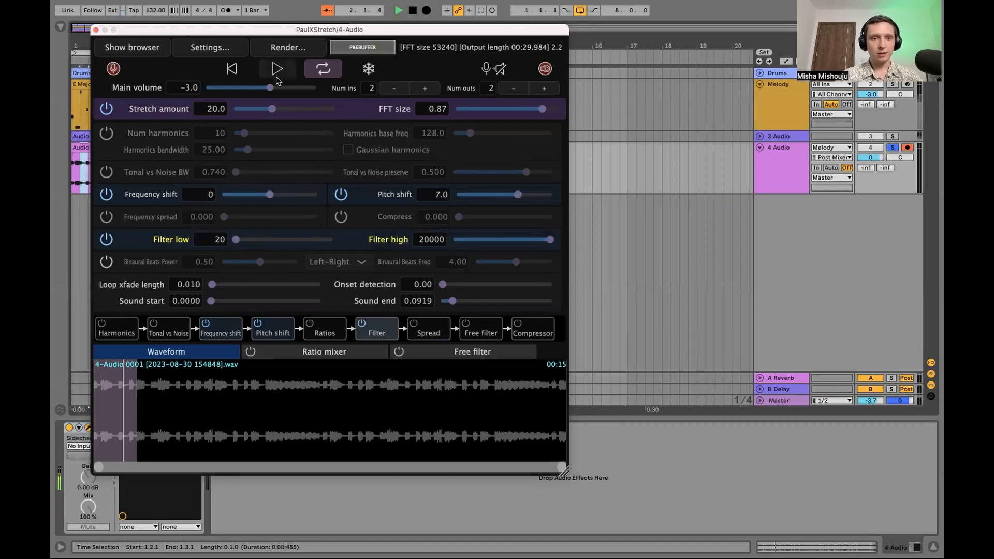
mouse_move(239, 241)
left_mouse_down()
mouse_move(286, 244)
mouse_move(239, 242)
left_mouse_up()
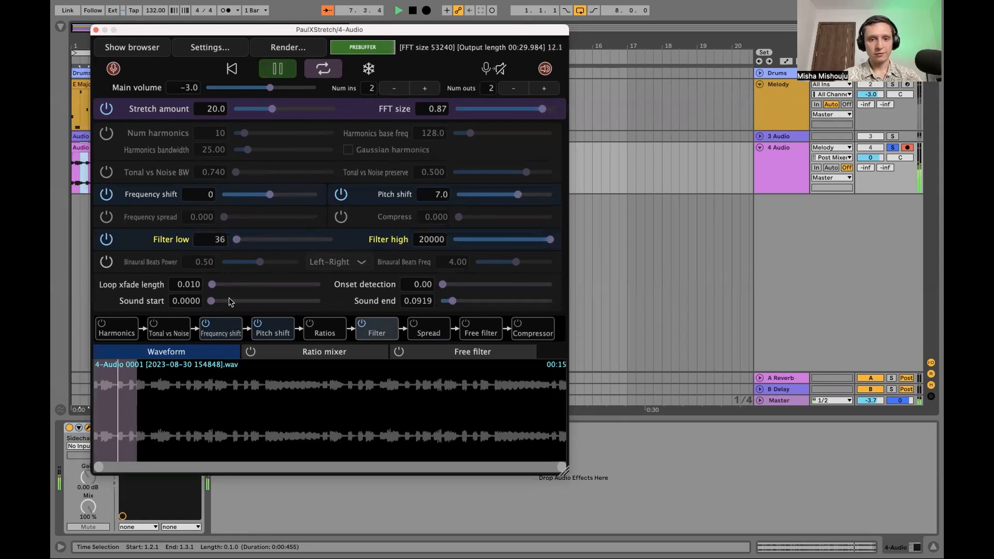
key("space")
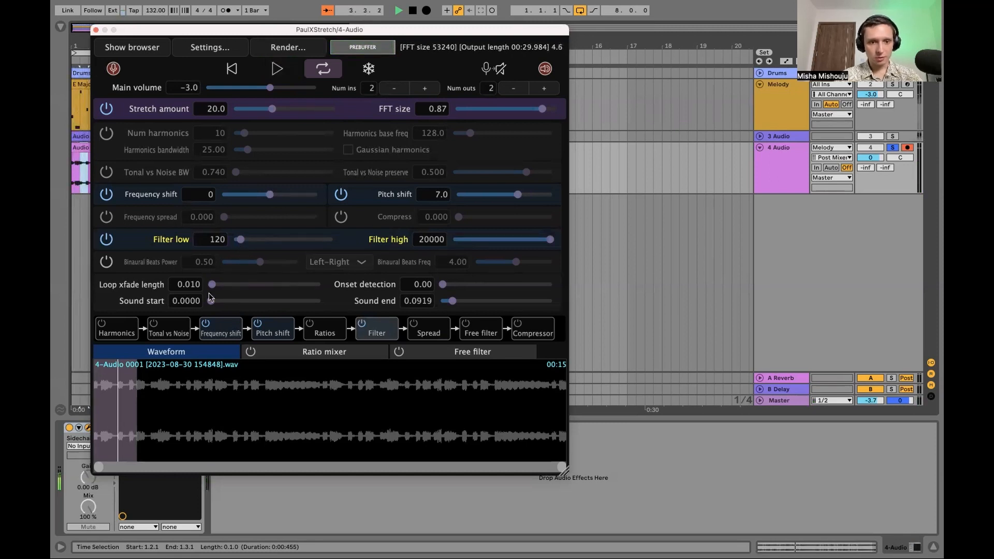
Enable the free filter and shape its curve with lowered lows, peaks near 200 and 1300 Hz, a dip between them and a falling high end
left_click(464, 329)
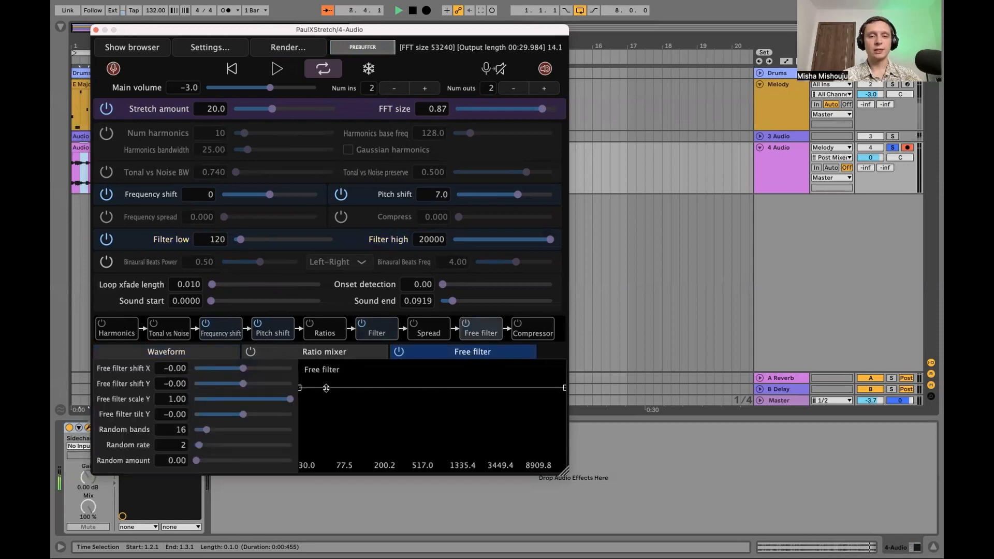
mouse_move(326, 389)
left_mouse_down()
mouse_move(330, 405)
mouse_move(304, 407)
mouse_move(349, 399)
mouse_move(324, 384)
mouse_move(332, 378)
mouse_move(358, 398)
mouse_move(385, 390)
mouse_move(325, 407)
left_mouse_up()
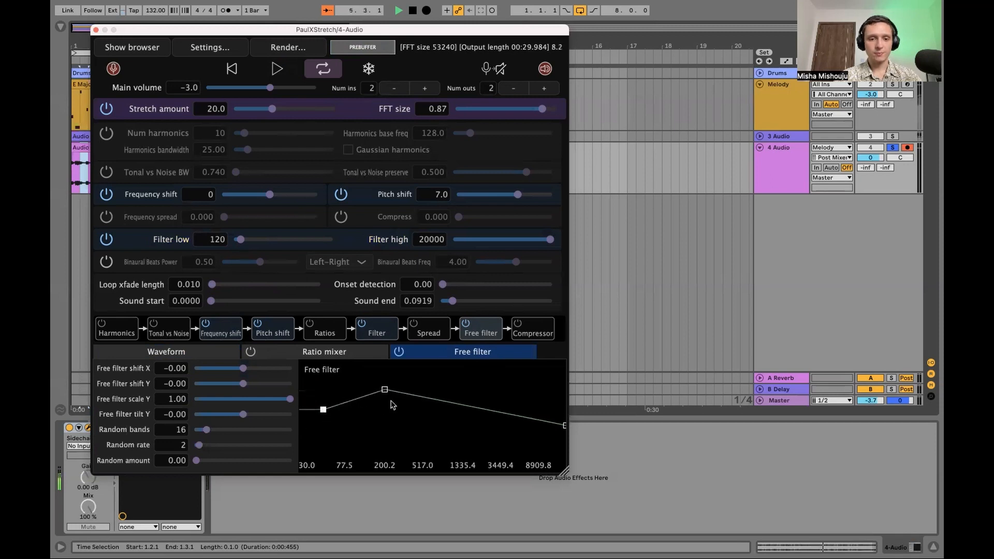
left_click_drag(324, 406, 324, 396)
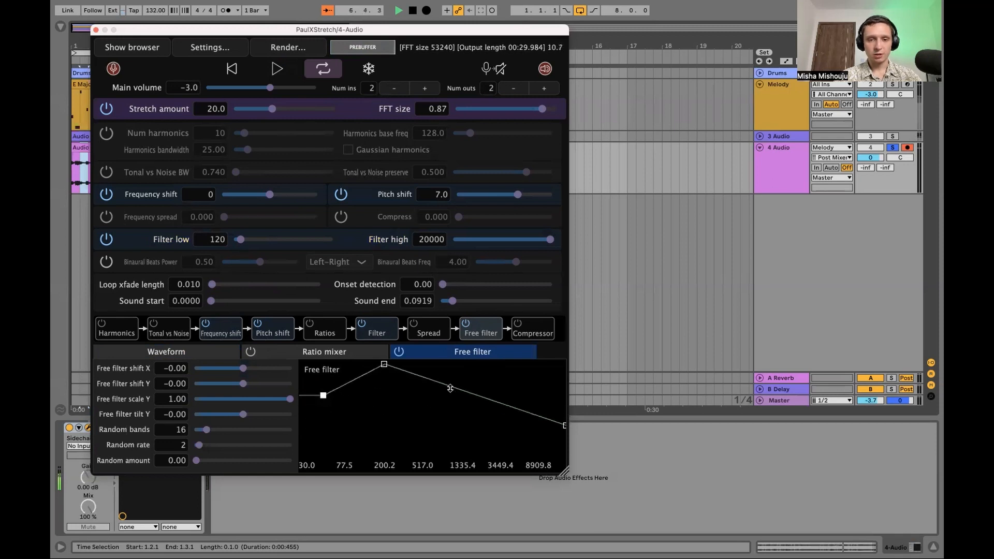
left_click_drag(450, 388, 451, 364)
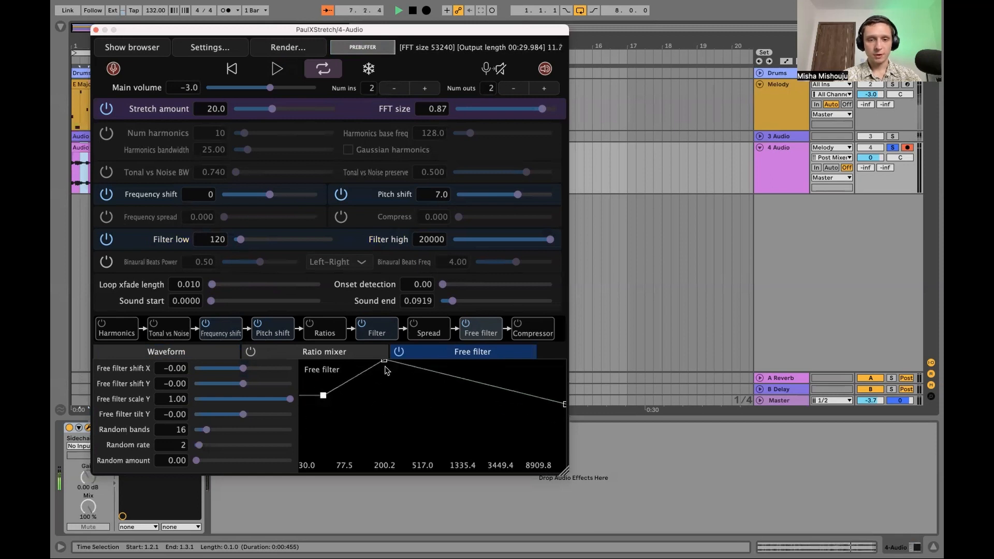
left_click_drag(386, 367, 414, 392)
left_click_drag(325, 395, 353, 399)
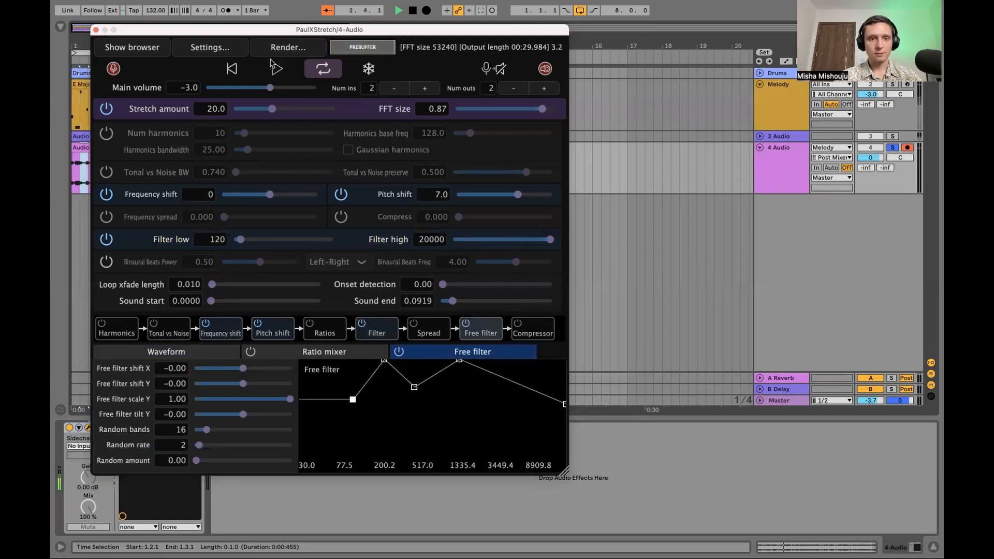
Resume playback and set the free filter's random amount to 0.36, tilt Y to 0.45 and shift Y to 0.53
left_click(273, 64)
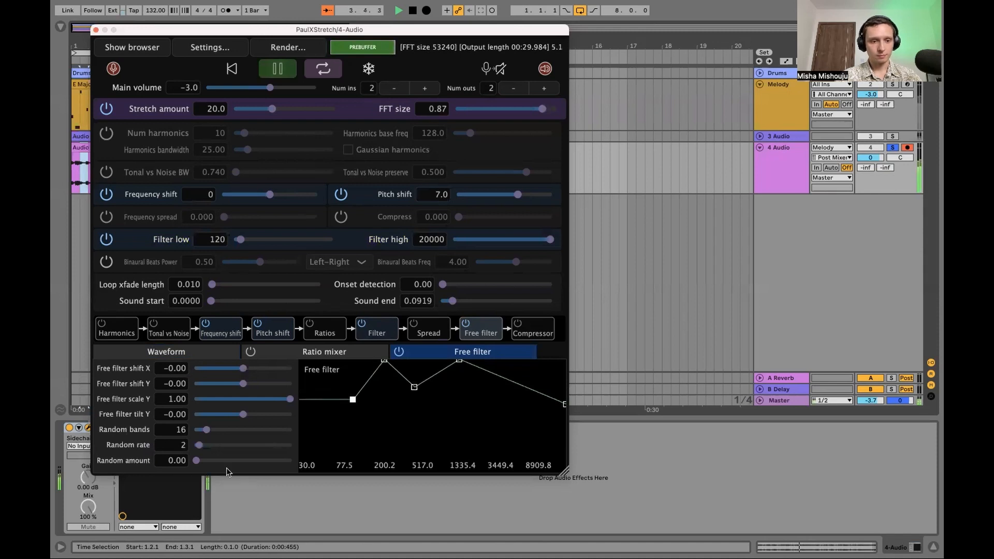
left_click_drag(196, 462, 231, 462)
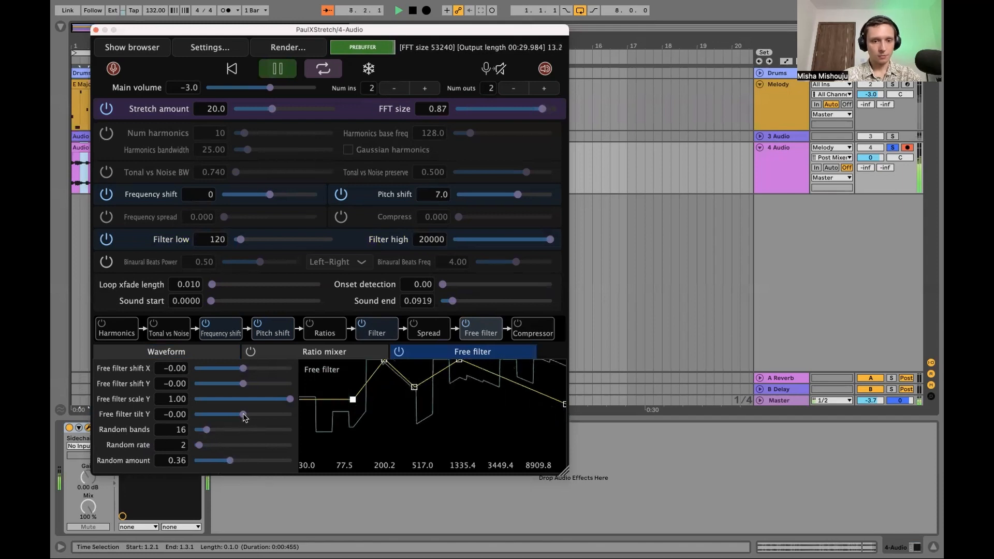
left_click_drag(243, 415, 264, 416)
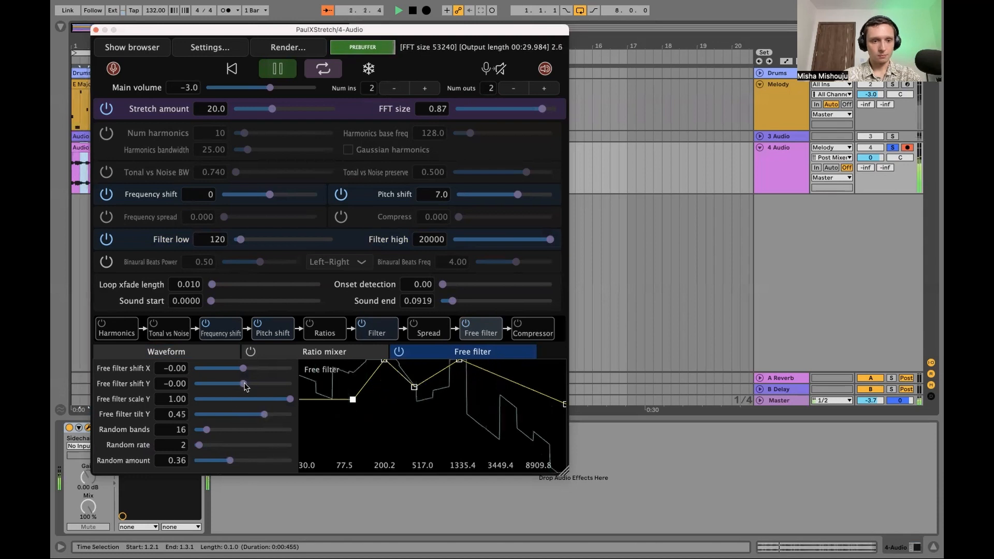
left_click_drag(245, 384, 275, 392)
Reshape the free filter curve with more points, raising both ends and adding peaks near 450 and 5000 Hz with dips between them
mouse_move(418, 388)
left_mouse_down()
mouse_move(418, 362)
mouse_move(408, 376)
left_mouse_up()
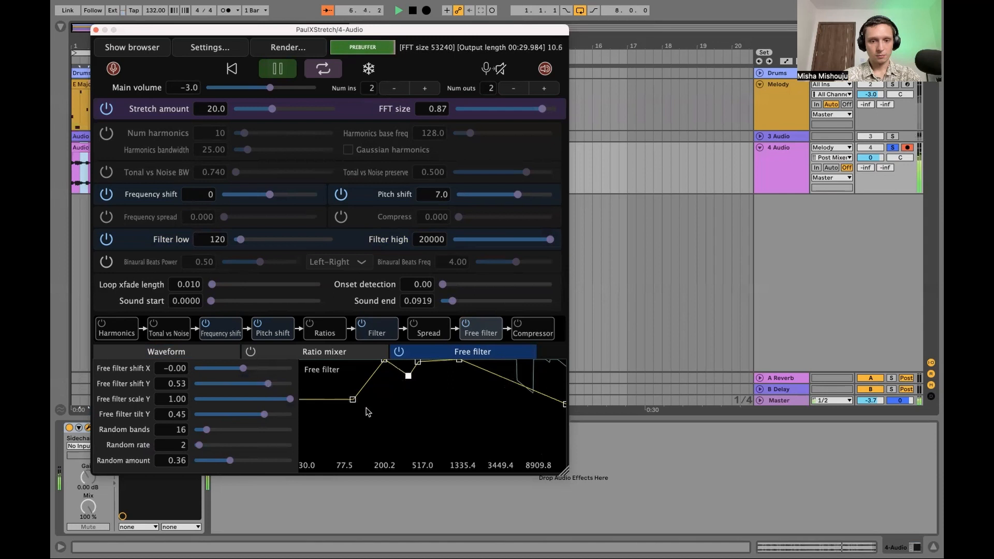
left_click_drag(339, 399, 317, 372)
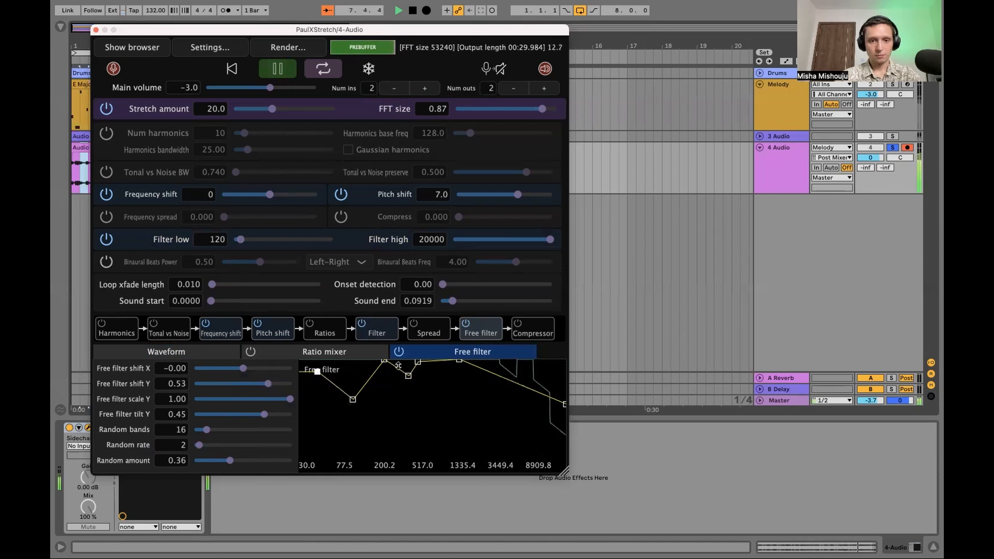
left_click_drag(384, 361, 370, 356)
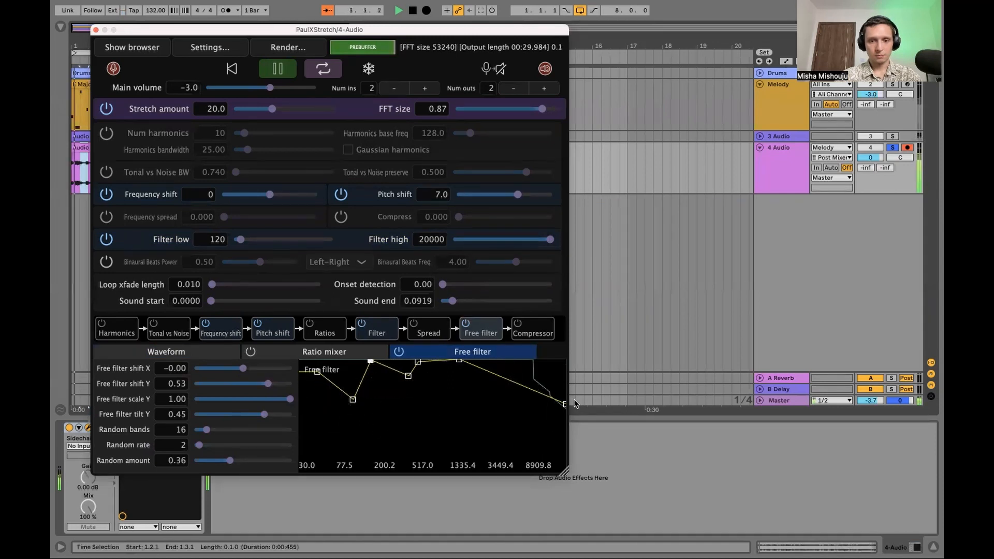
left_click_drag(564, 403, 535, 395)
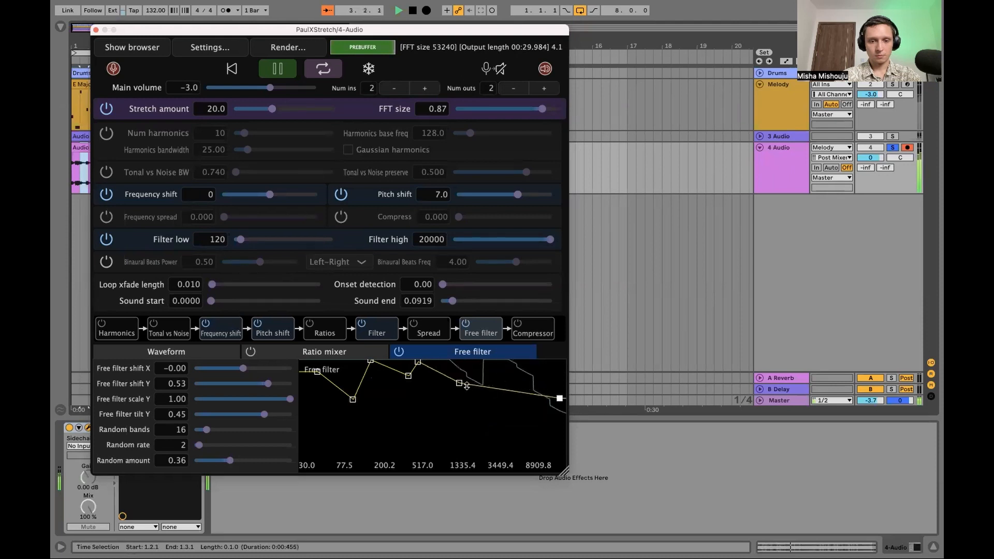
left_click_drag(471, 386, 517, 361)
left_click_drag(560, 398, 564, 383)
left_click_drag(459, 388, 463, 376)
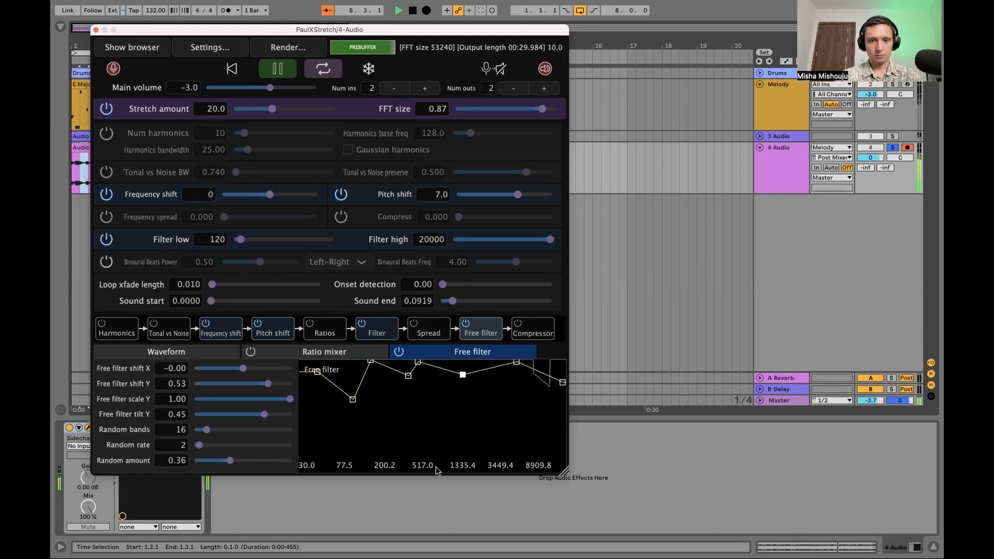
Lower the free filter's random amount to 0.07 and set both shift X and shift Y to 0.29
left_click_drag(225, 467, 202, 467)
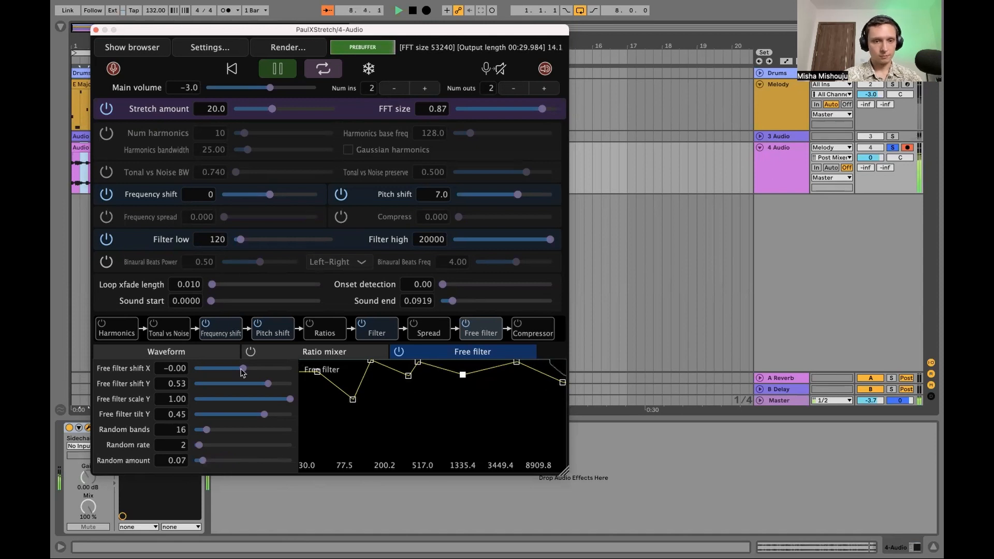
left_click_drag(243, 370, 257, 386)
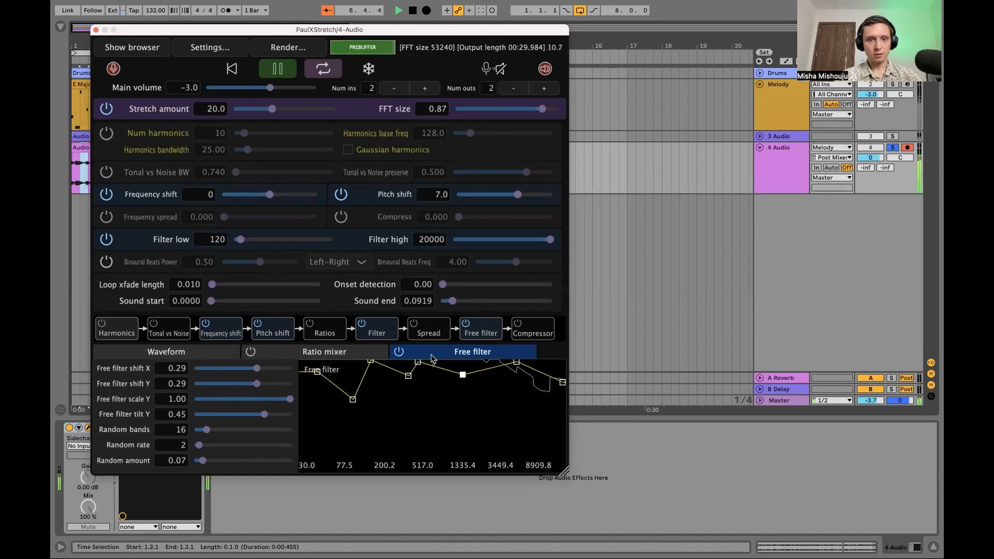
Flatten the Free filter curve by raising the low-frequency dip, the point near 1.3 kHz and the high-end point, and pause the stretch playback
left_click_drag(353, 399, 348, 373)
left_click_drag(462, 374, 476, 369)
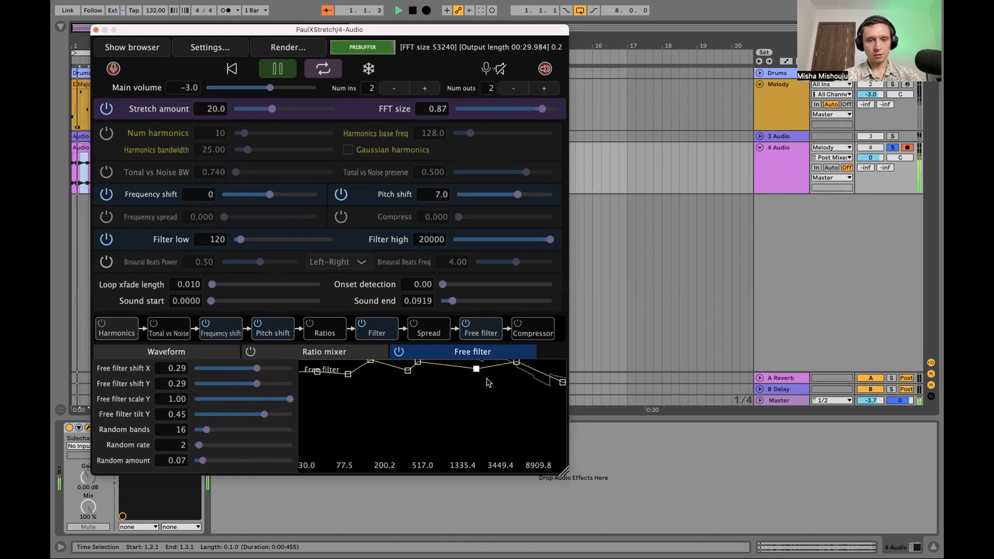
left_click_drag(562, 382, 543, 369)
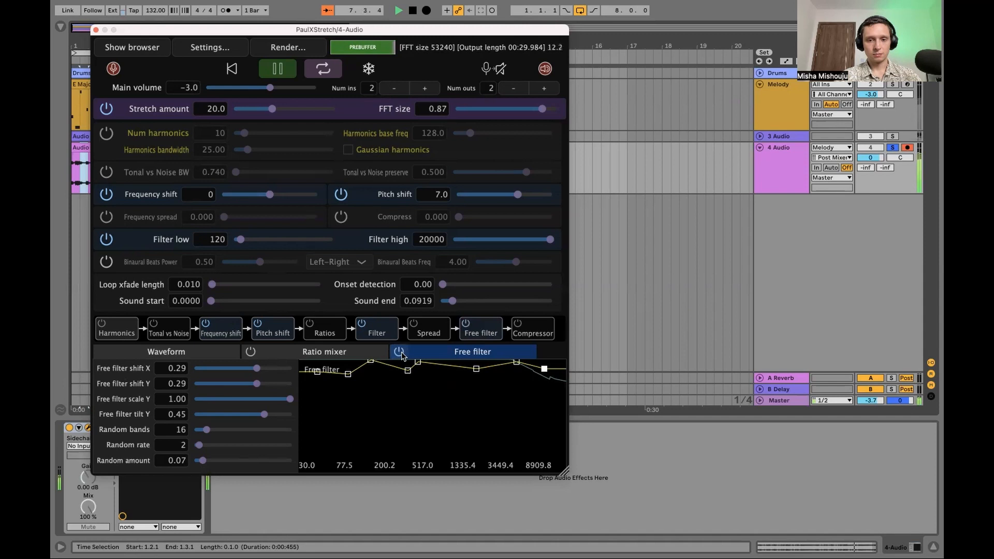
key("space")
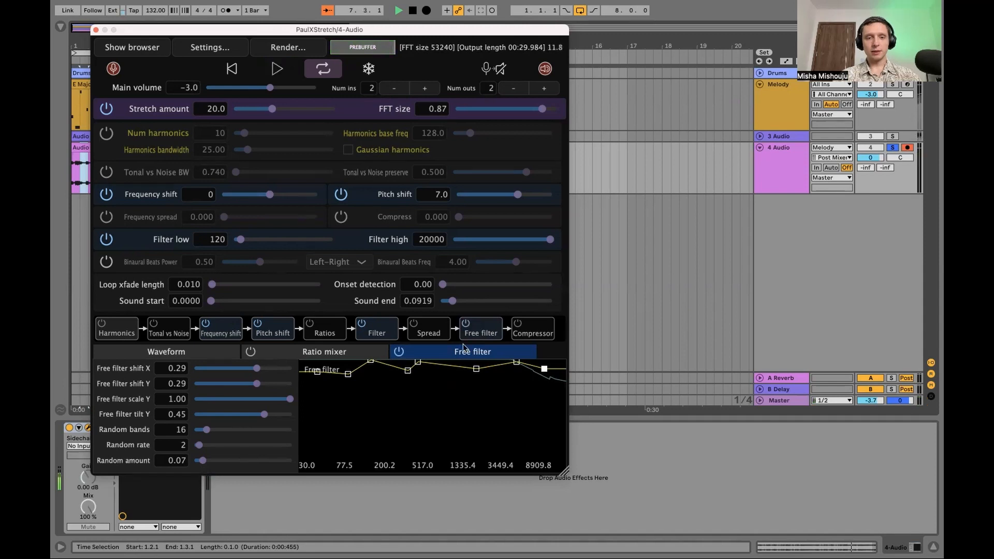
Enable the Harmonics module and resume the stretch playback, shifting the plugin window to uncover the tracks
left_click(102, 329)
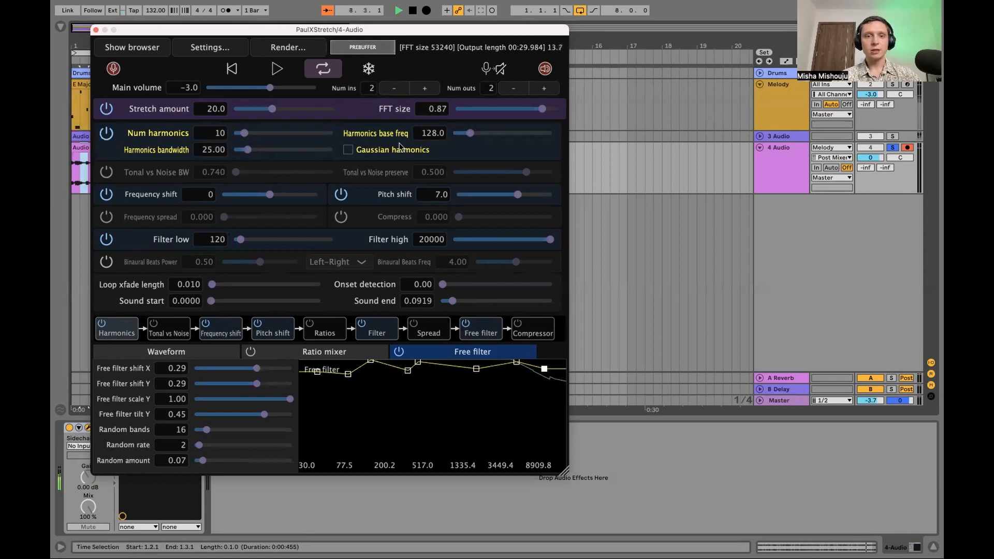
left_click_drag(246, 31, 303, 54)
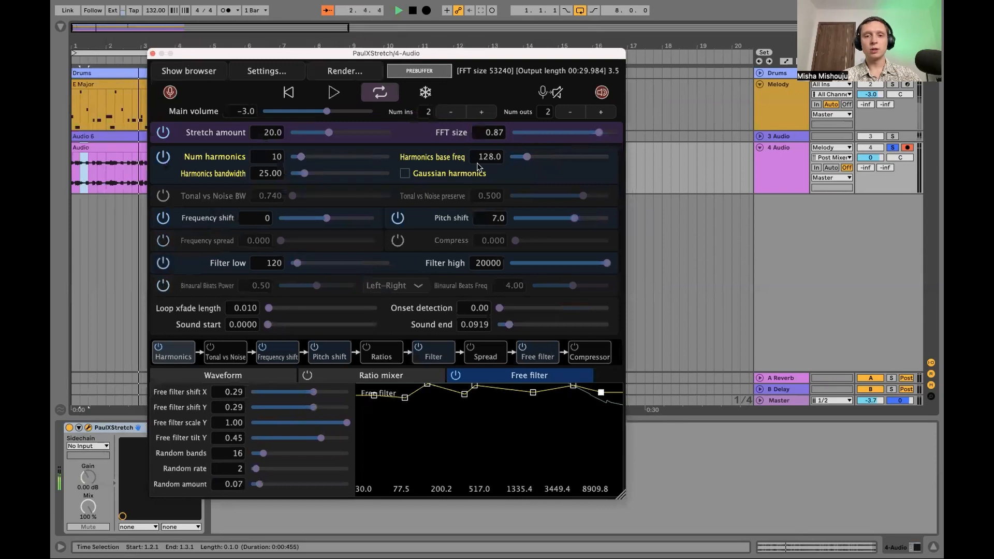
left_click_drag(388, 60, 357, 54)
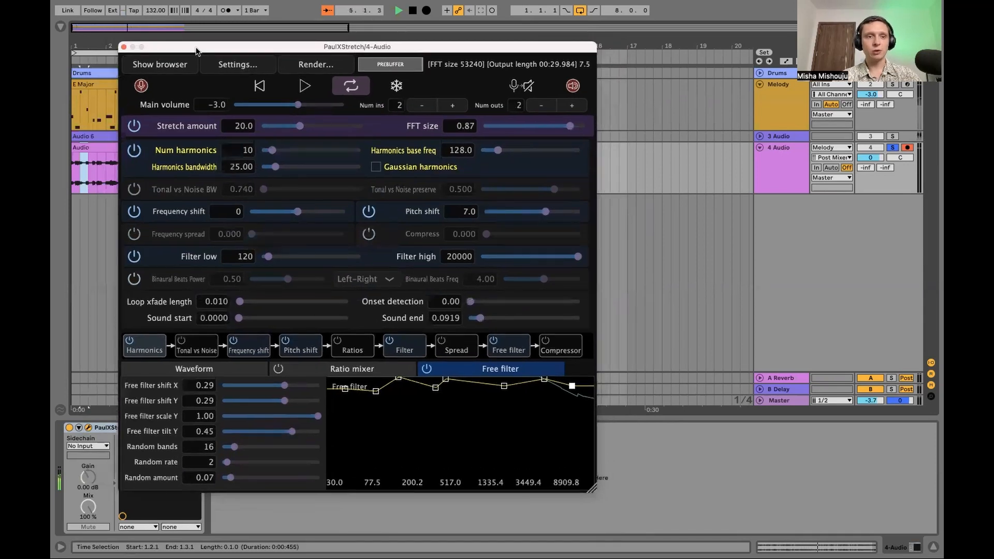
left_click_drag(197, 47, 254, 139)
left_click(362, 162)
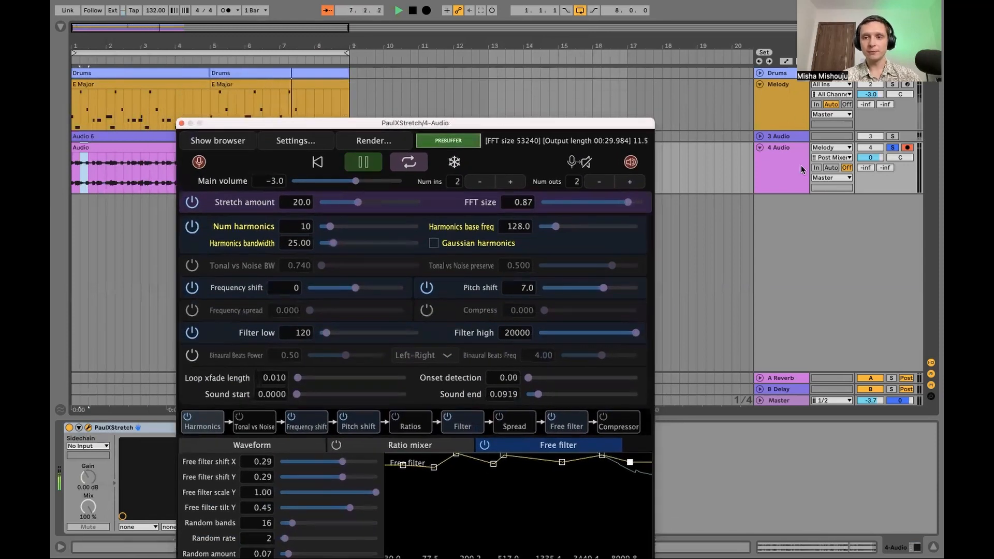
In Session View, launch the Melody track's second clip and solo Melody in place of 4 Audio
left_click(377, 80)
key("Tab")
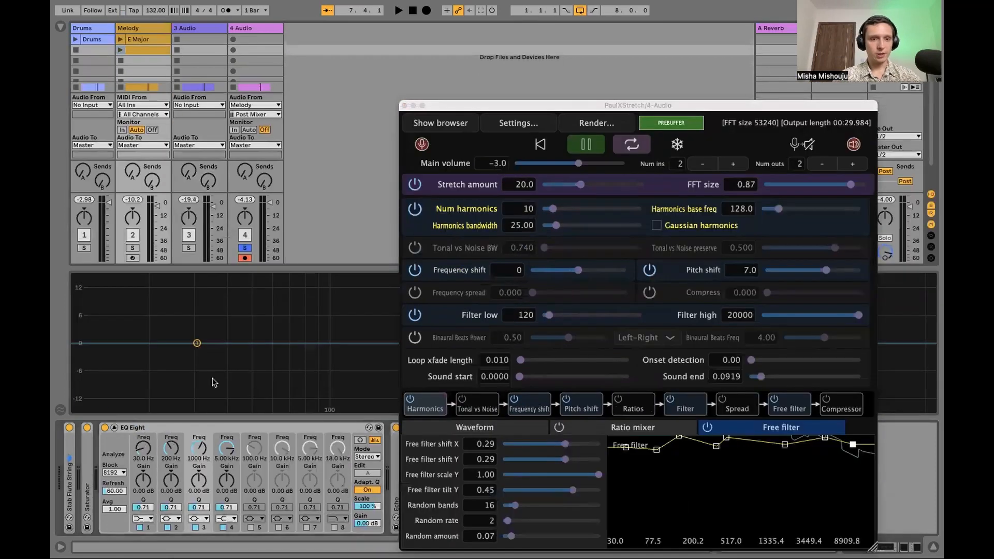
left_click(121, 51)
left_click(132, 248)
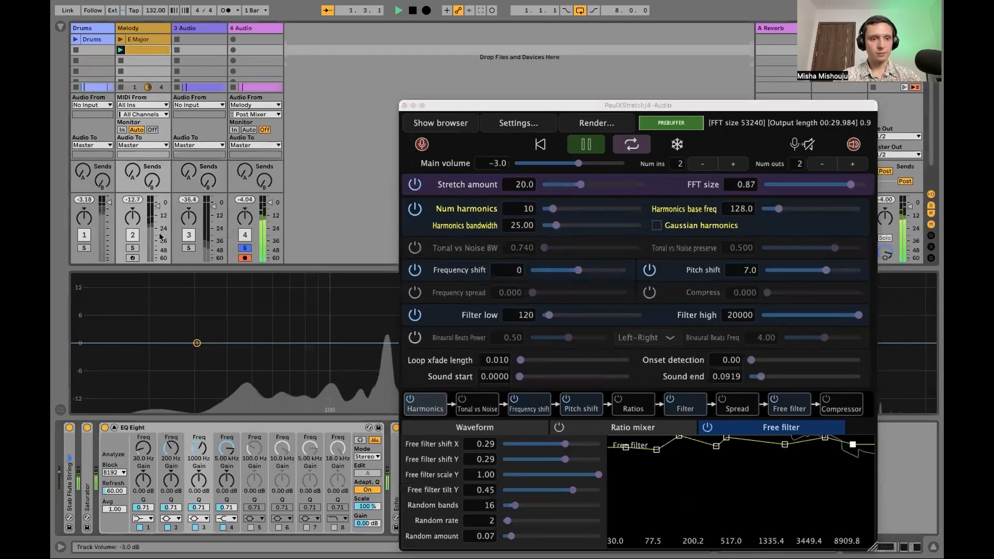
left_click(244, 248)
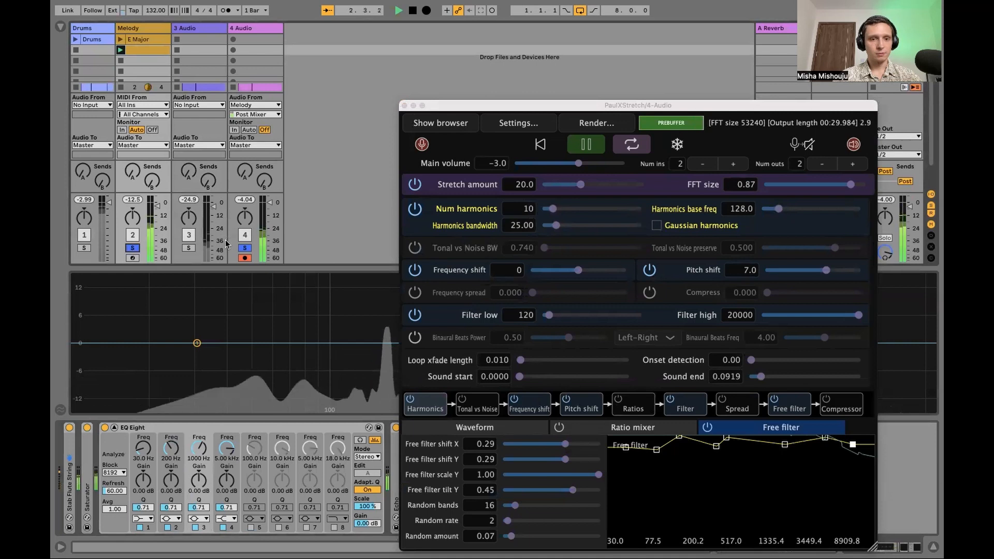
Open the playing Melody clip, lower its E3 note one octave to E2, and restart playback
double_click(148, 50)
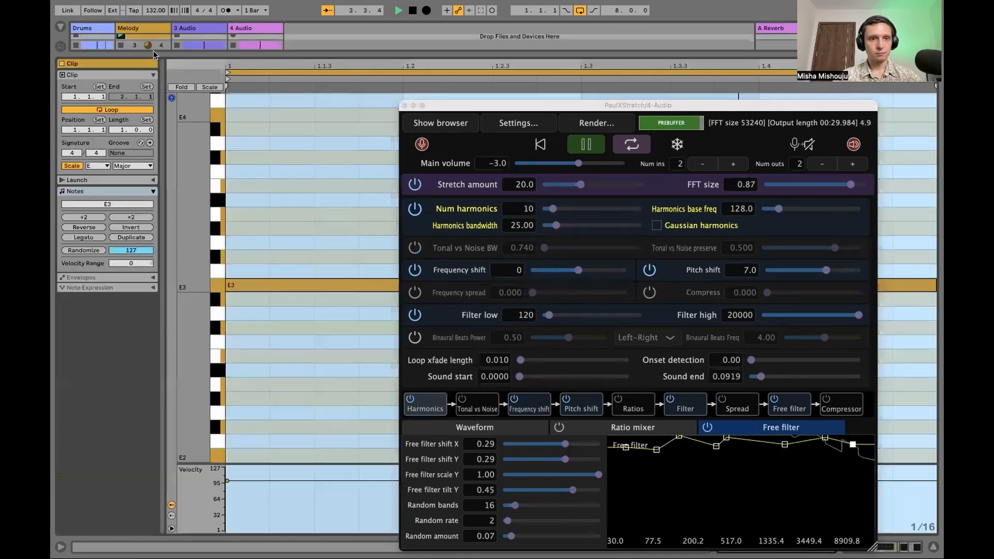
left_click(328, 232)
key("space")
left_click_drag(339, 228, 294, 301)
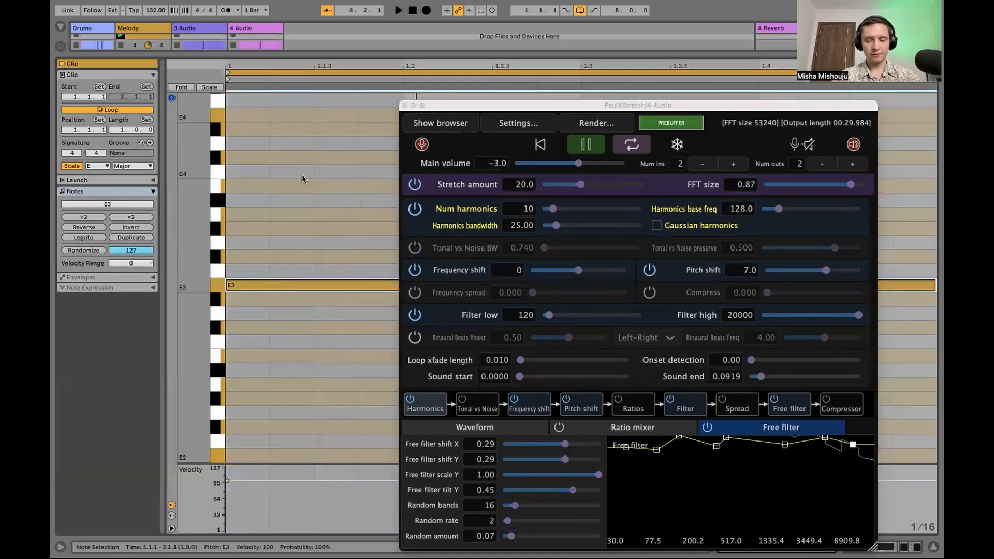
key("shift+Down")
key("space")
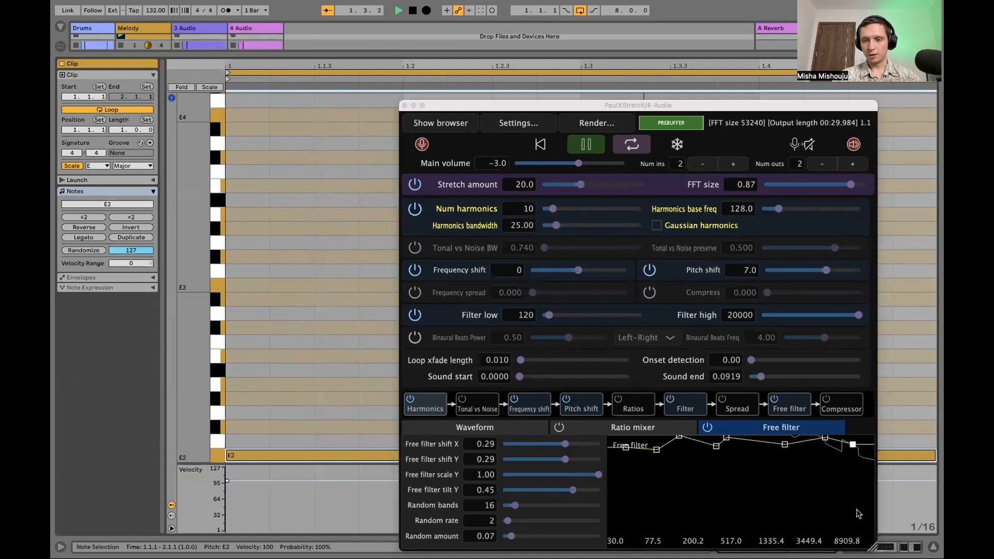
Return to the Melody track's device chain and inspect the note's fundamental peak on the EQ Eight spectrum
left_click(933, 547)
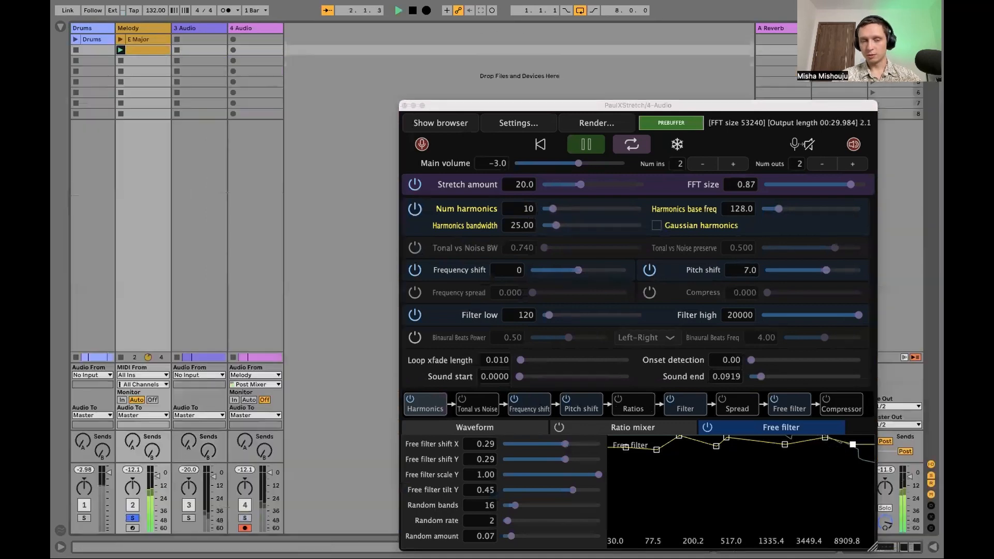
double_click(147, 28)
left_click_drag(431, 100, 609, 88)
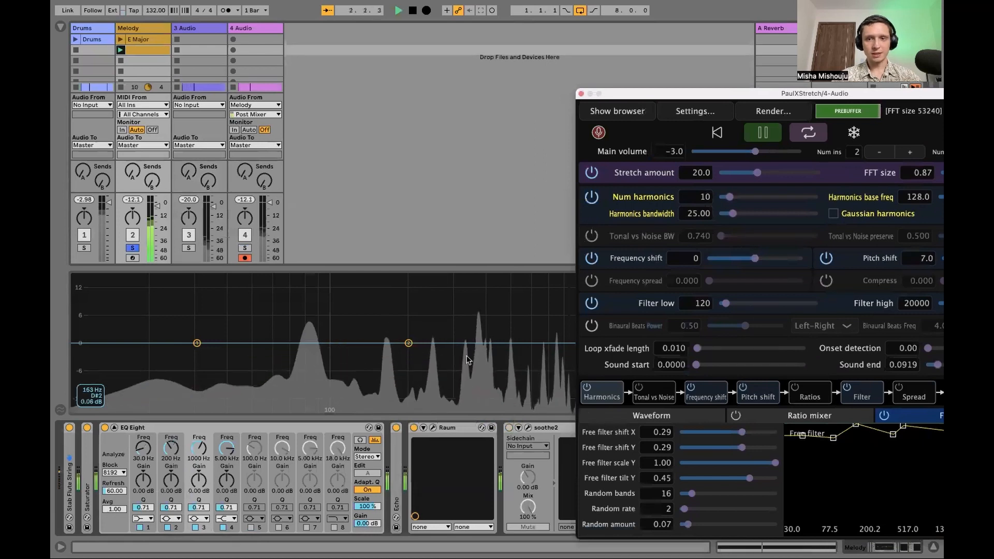
left_click_drag(683, 137, 282, 87)
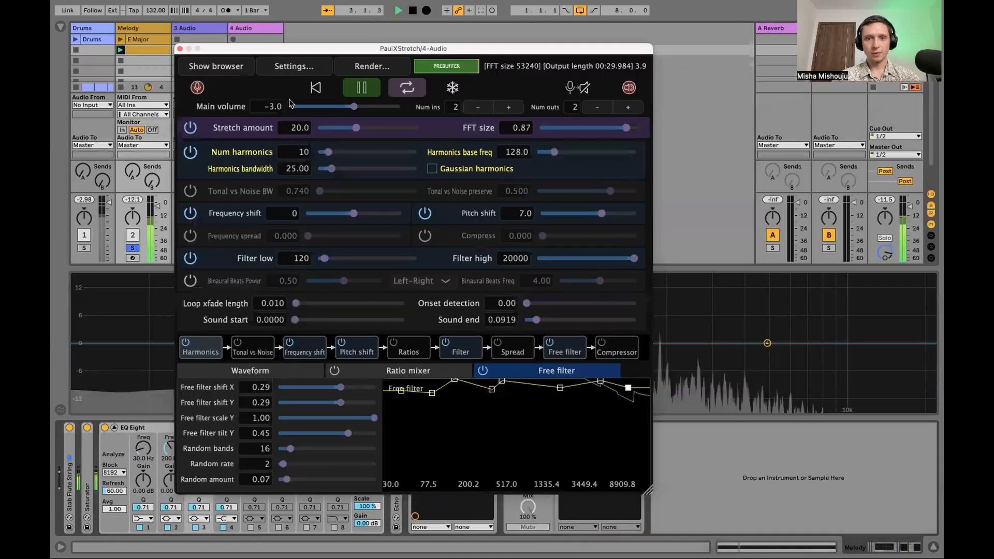
Unsolo the Melody track and solo 4 Audio
left_click(133, 248)
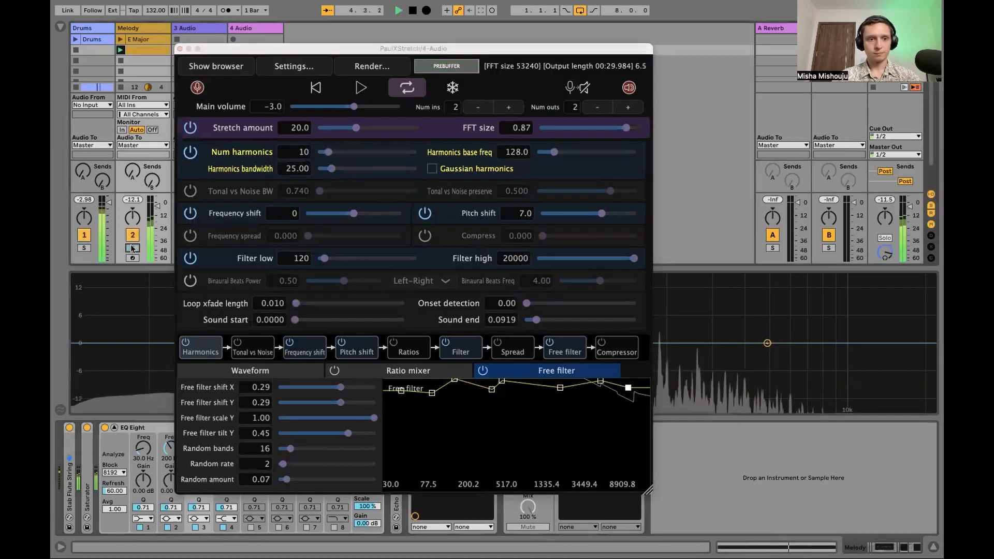
left_click_drag(324, 48, 531, 40)
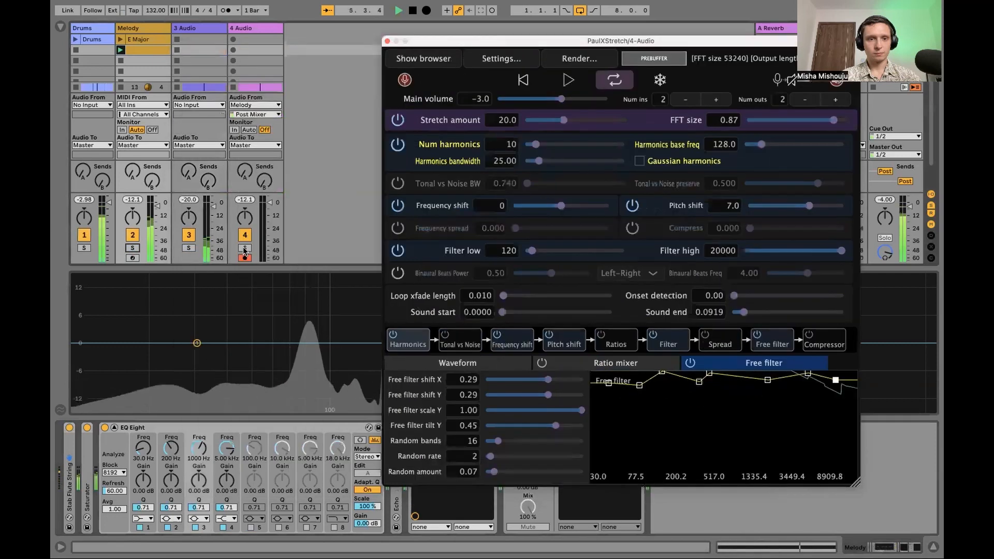
left_click(245, 249)
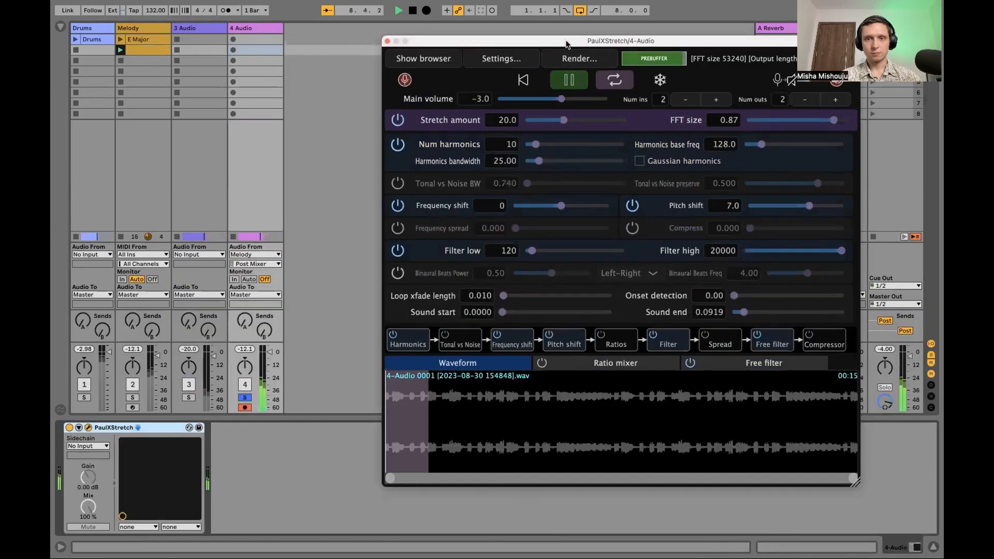
Set the Harmonics base freq to 82.0 in PaulXStretch
left_click_drag(566, 41, 332, 12)
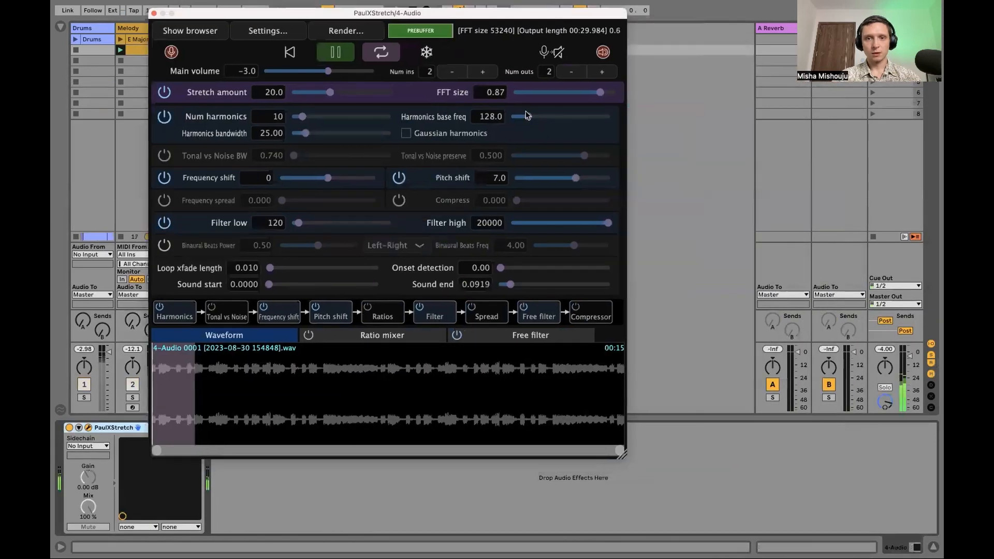
left_click(484, 115)
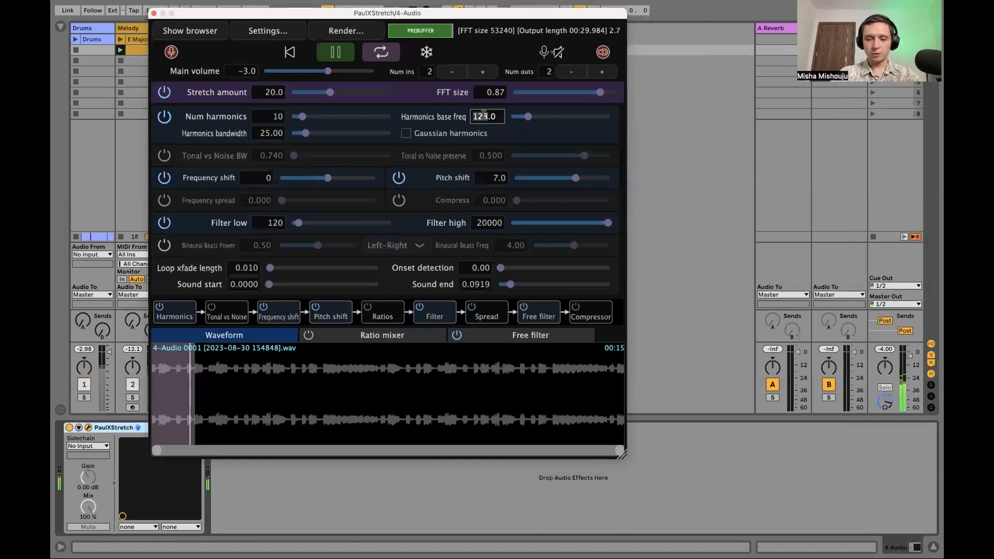
type("82.0")
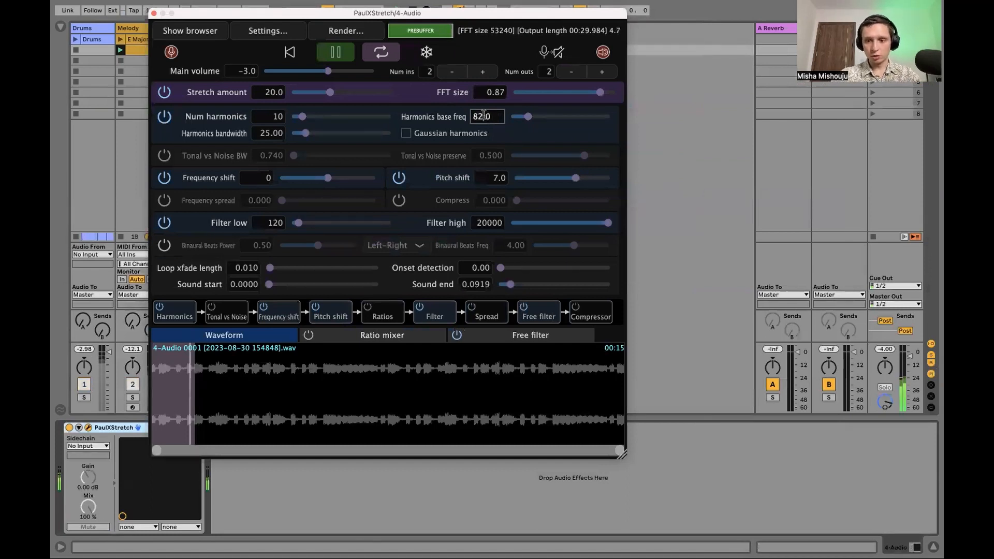
key("Return")
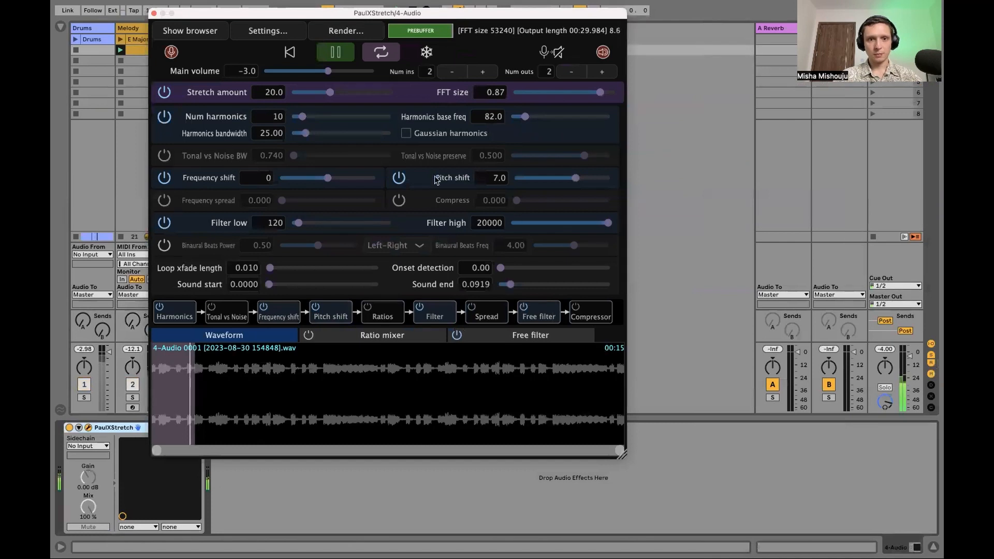
Compare the stretched sound with Harmonics switched off and on again, and set the number of harmonics to 80
left_click_drag(326, 16, 333, 16)
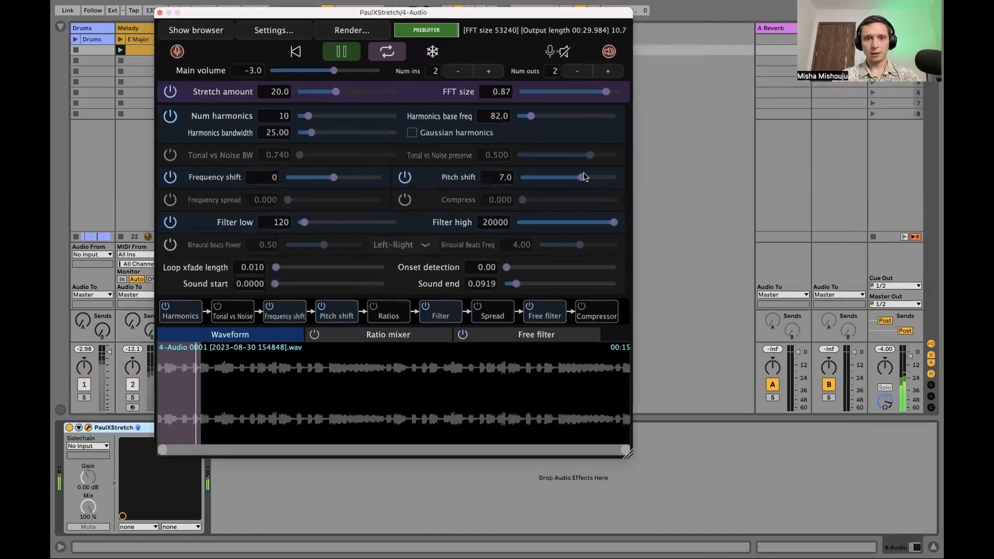
left_click(340, 56)
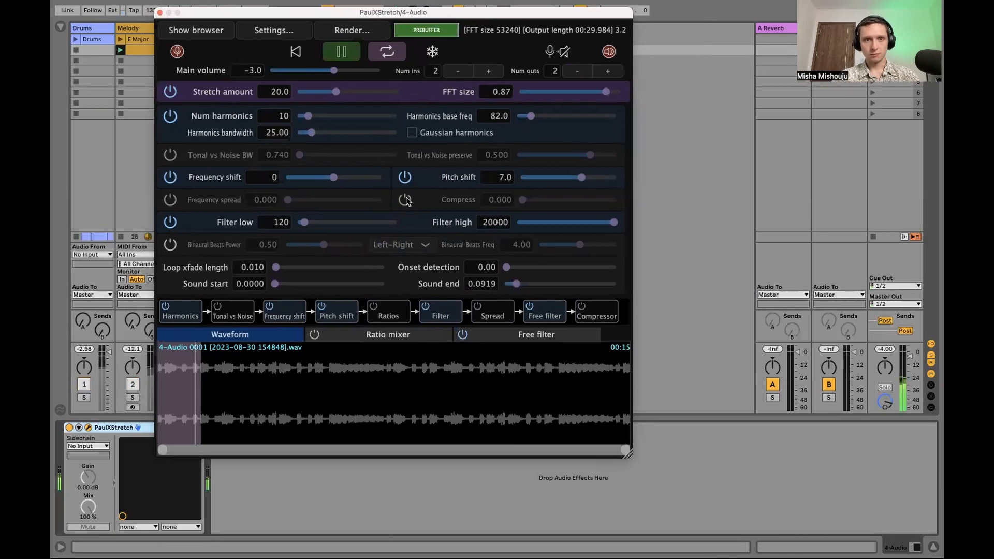
left_click(166, 306)
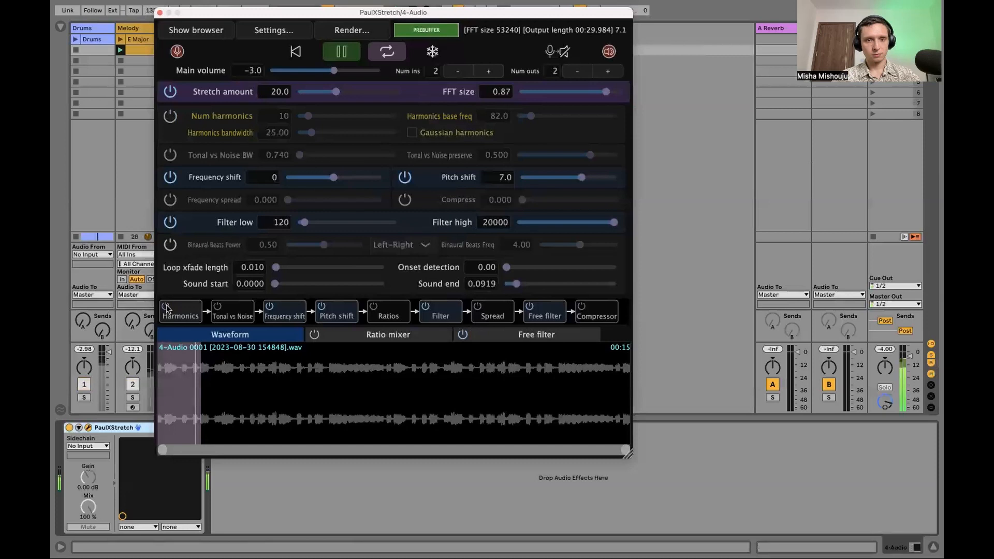
left_click(166, 307)
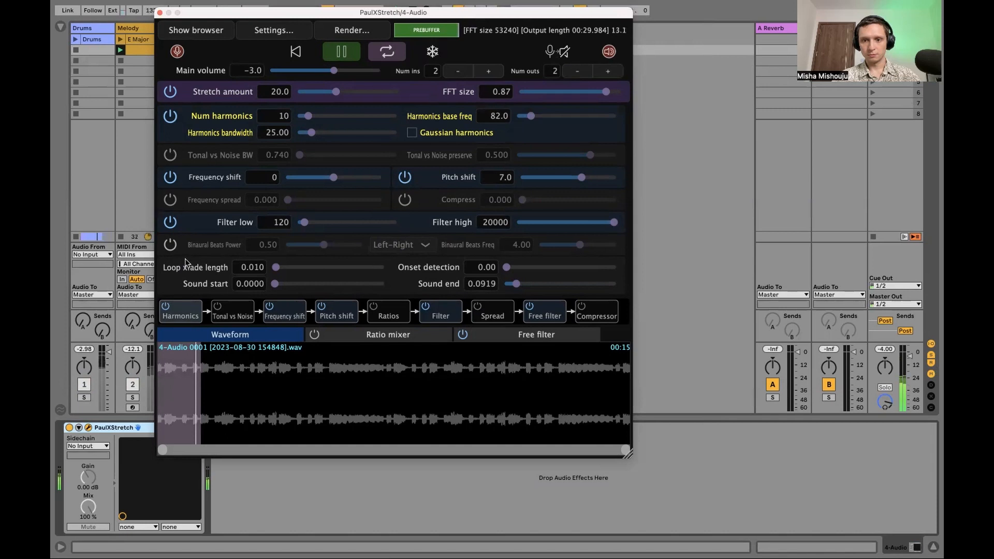
left_click(340, 51)
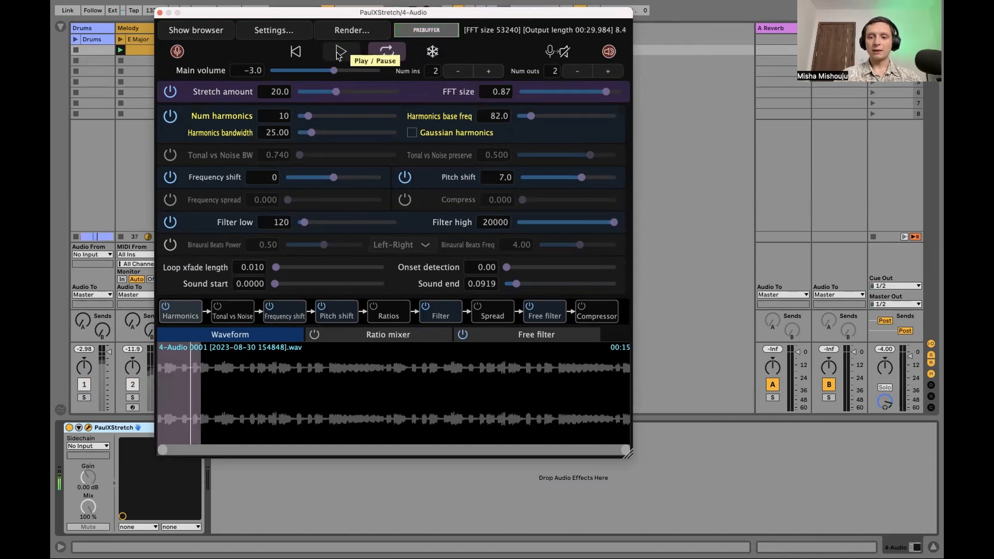
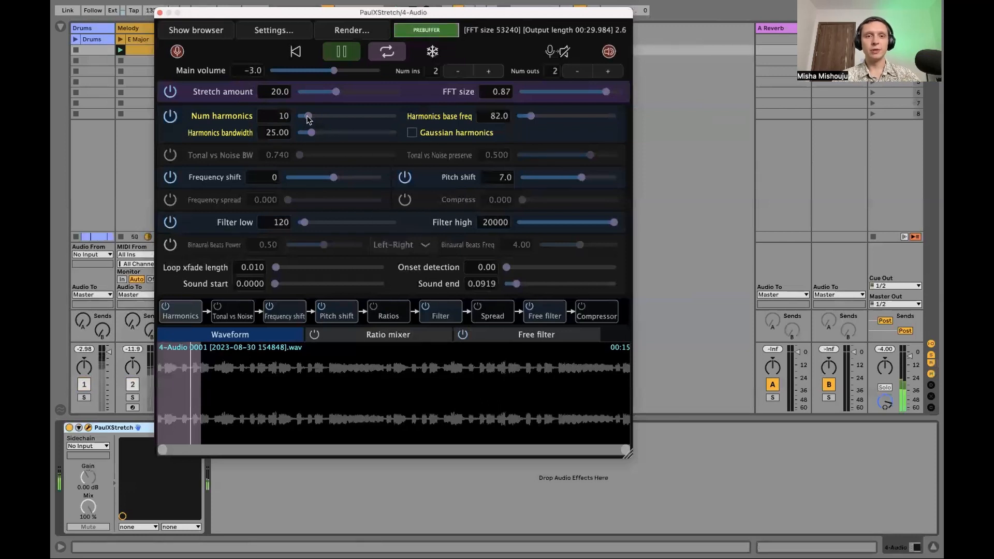
left_click_drag(308, 119, 377, 119)
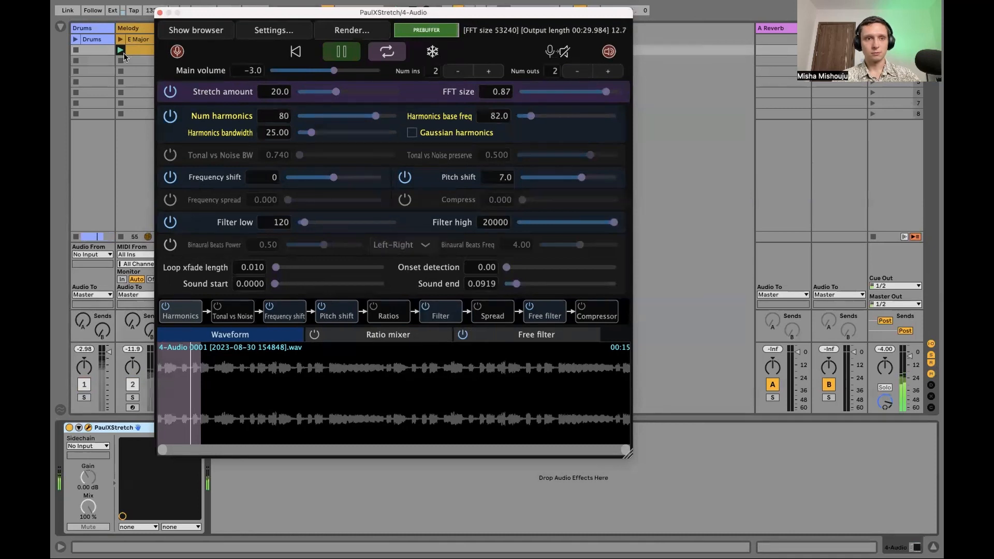
Bring up the Melody track's EQ Eight and inspect the frequency of the second spectrum peak, clear of the plugin window
left_click(127, 29)
left_click_drag(205, 10, 599, 11)
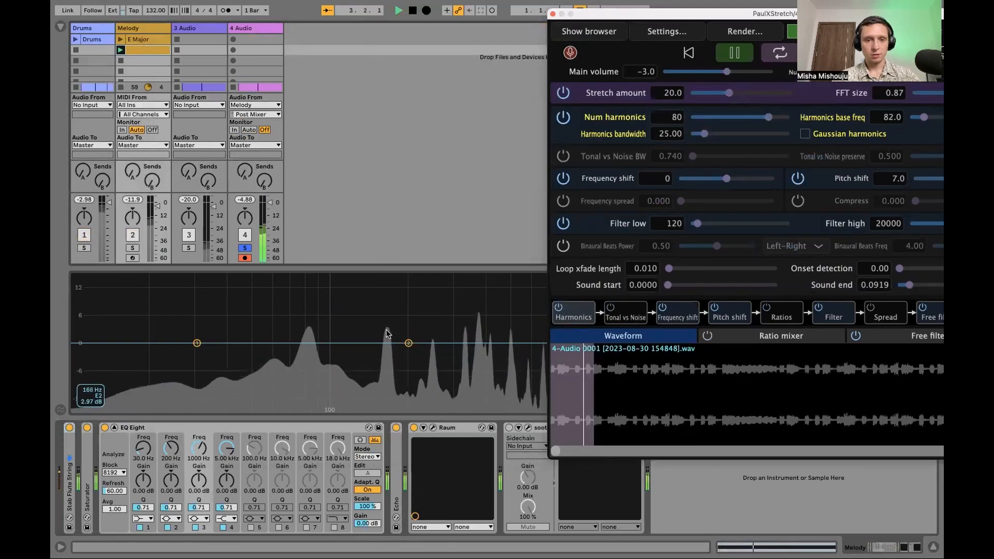
left_click_drag(722, 14, 604, 18)
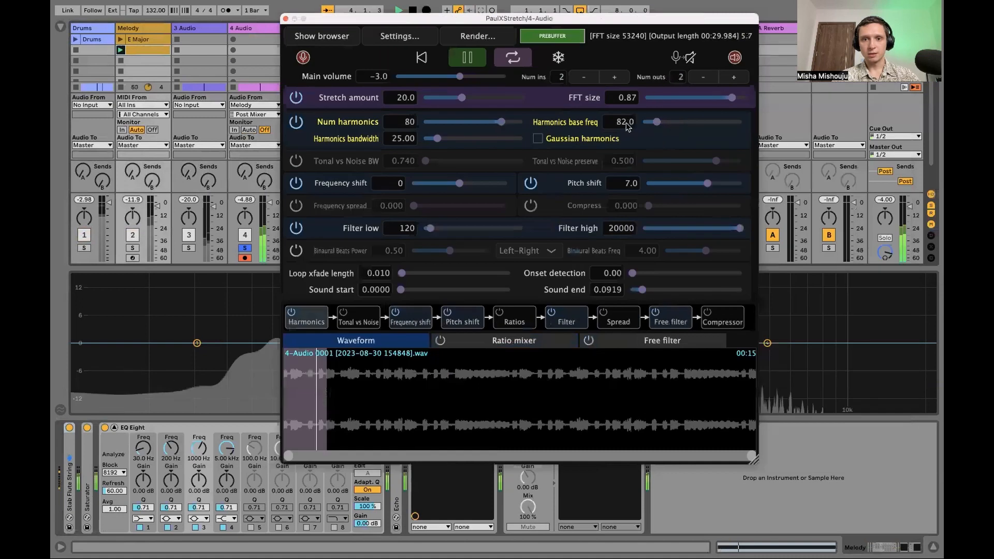
Set the Harmonics base freq to 166 and the number of harmonics to 100
left_click(617, 121)
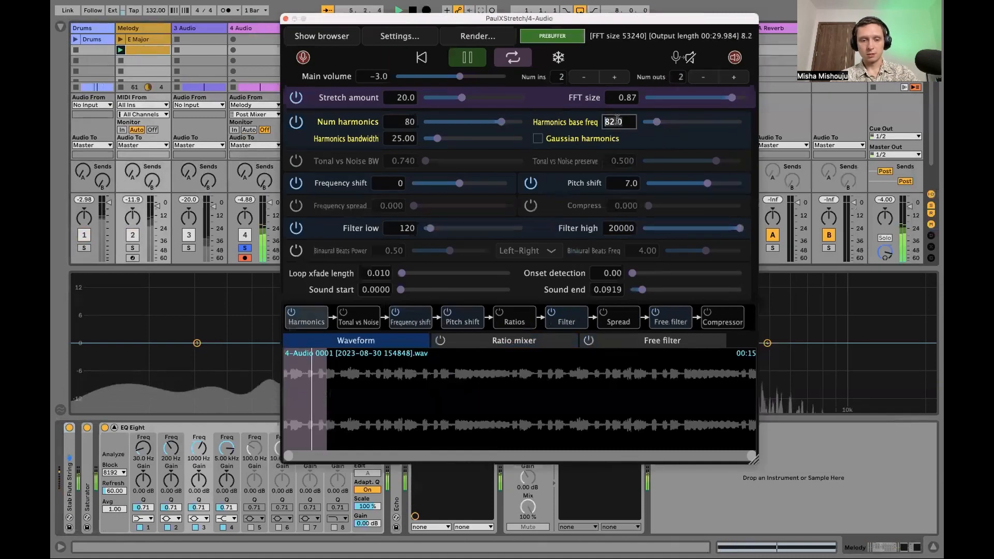
type("166")
key("Return")
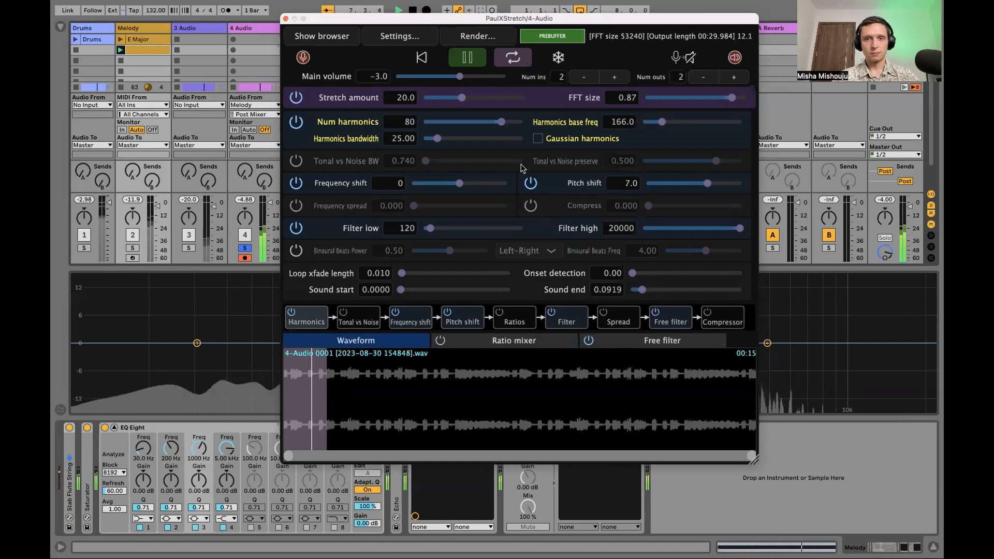
mouse_move(507, 126)
left_mouse_down()
mouse_move(516, 131)
mouse_move(448, 136)
mouse_move(448, 124)
mouse_move(526, 122)
left_mouse_up()
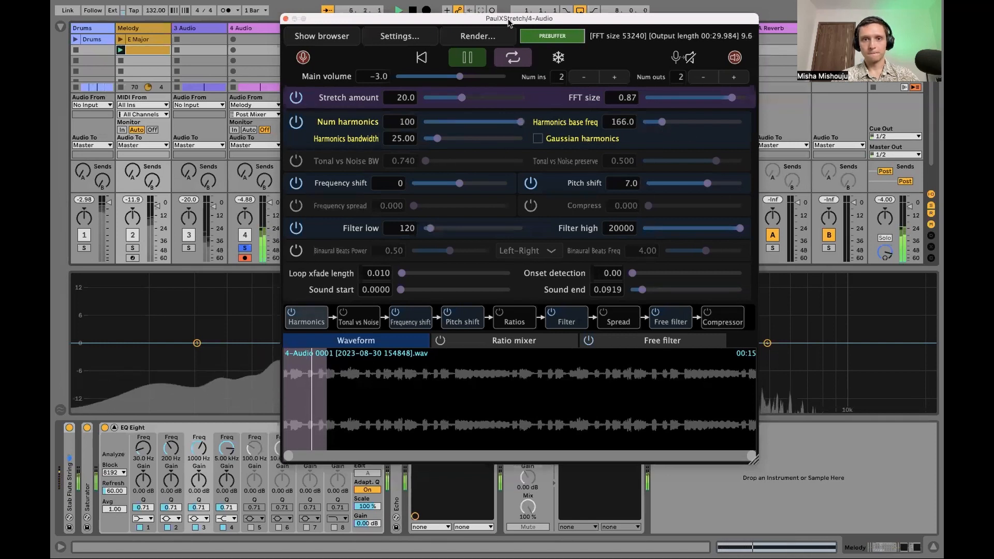
Set the harmonics bandwidth to about 3.71 and the number of harmonics to 86 while listening to the stretched sound
left_click_drag(513, 19, 416, 14)
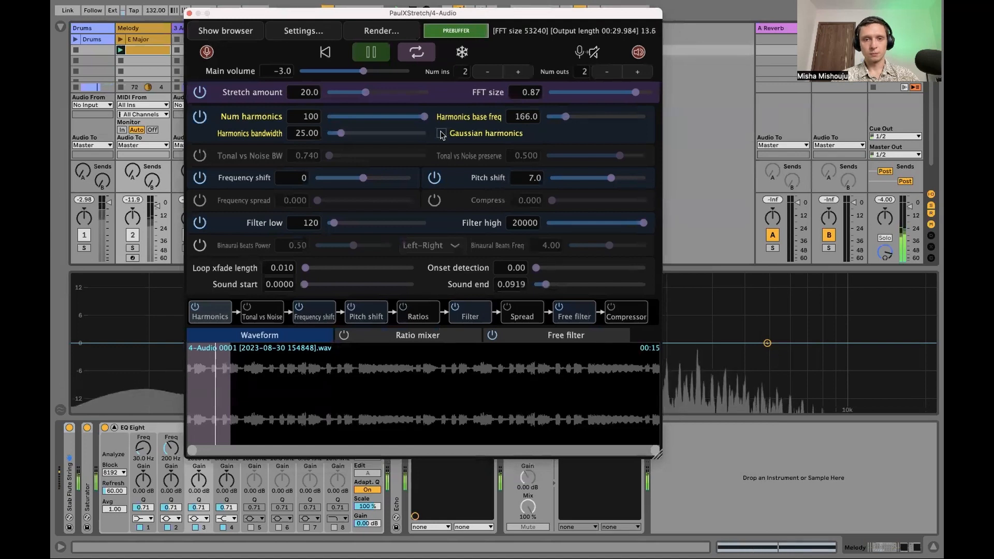
left_click(371, 50)
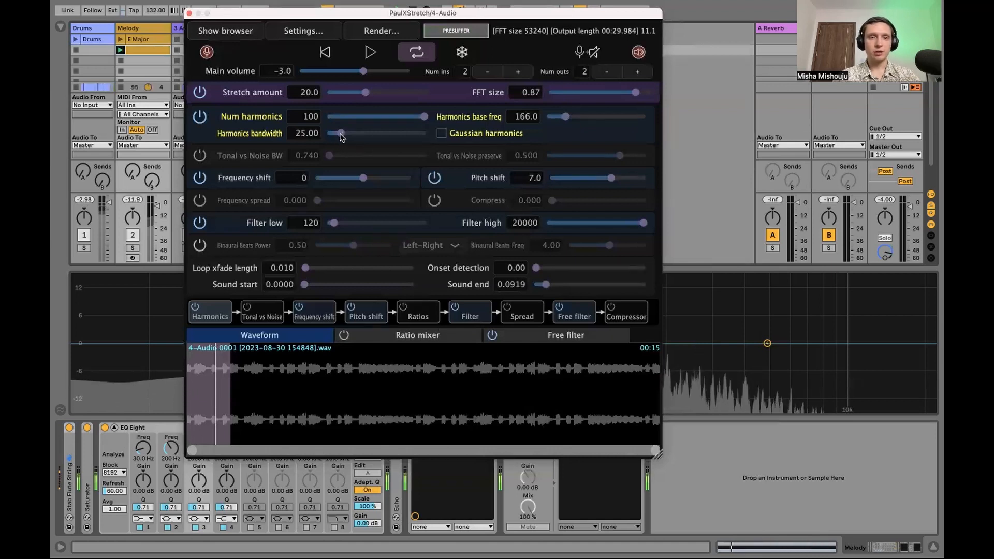
left_click(371, 52)
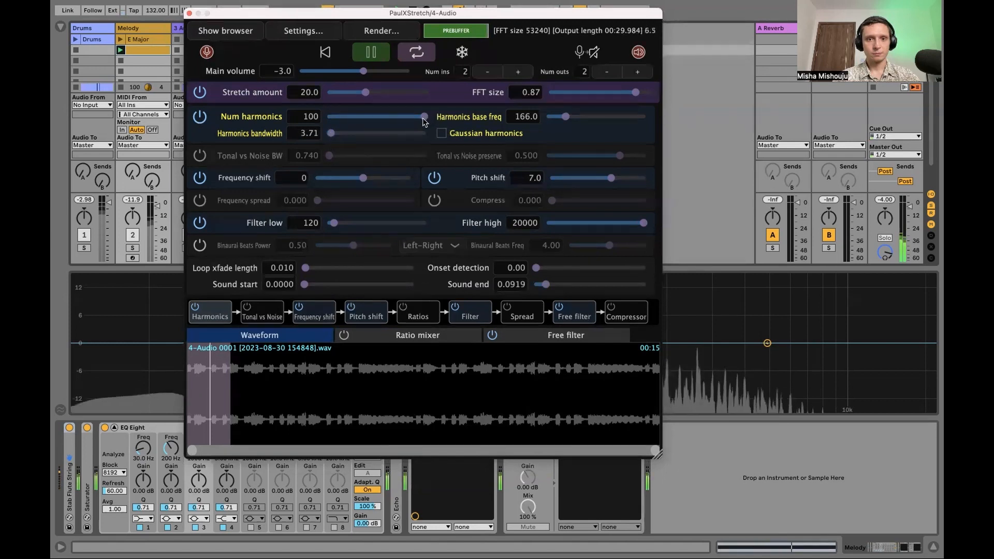
left_click_drag(426, 118, 411, 117)
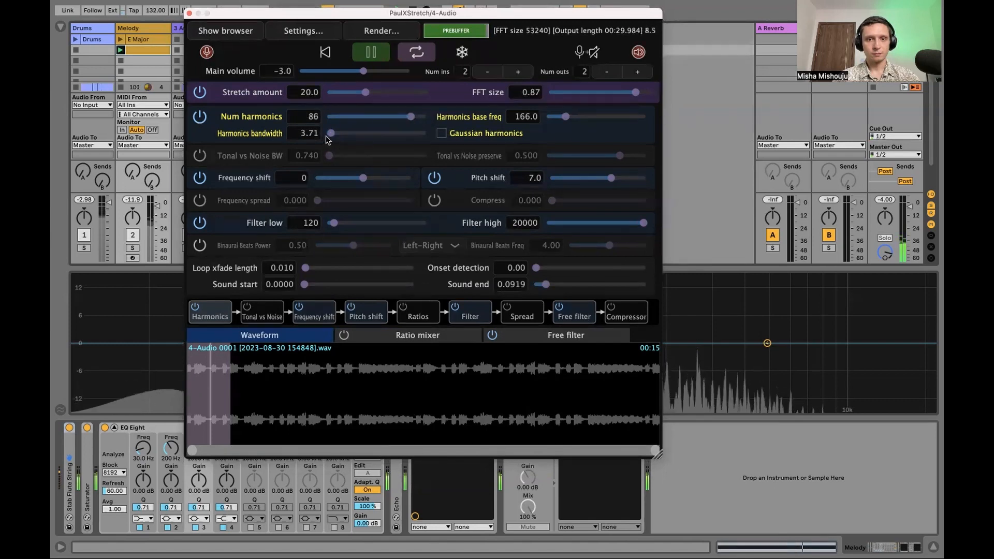
Audition a wider harmonics bandwidth of about 60.35, settle it at about 26.26, and pause playback
left_click_drag(331, 134, 357, 135)
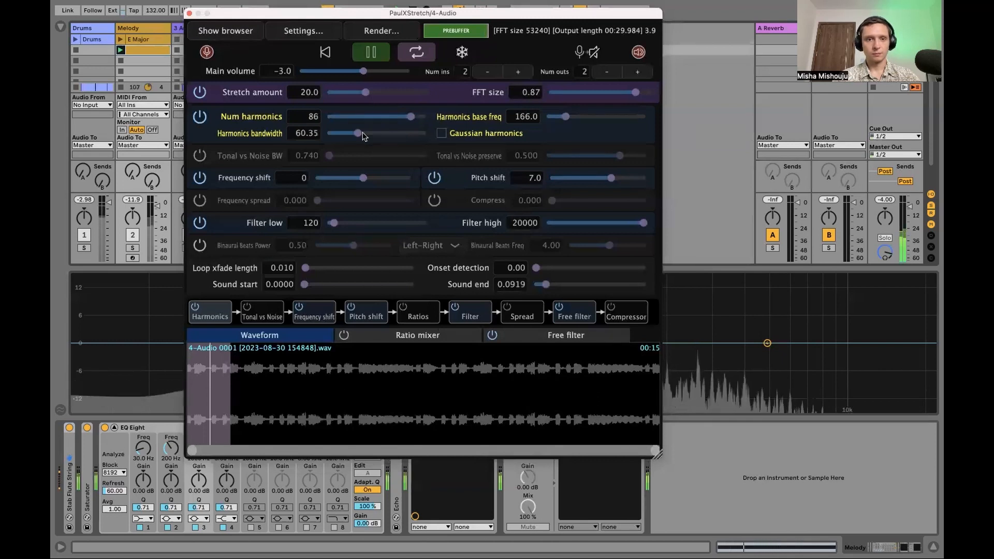
left_click_drag(358, 133, 332, 133)
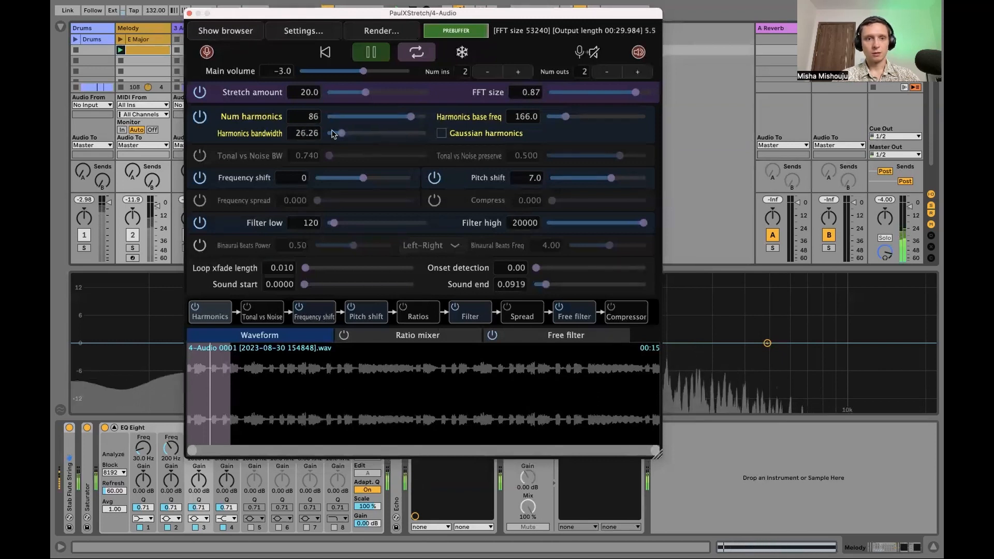
left_click(371, 53)
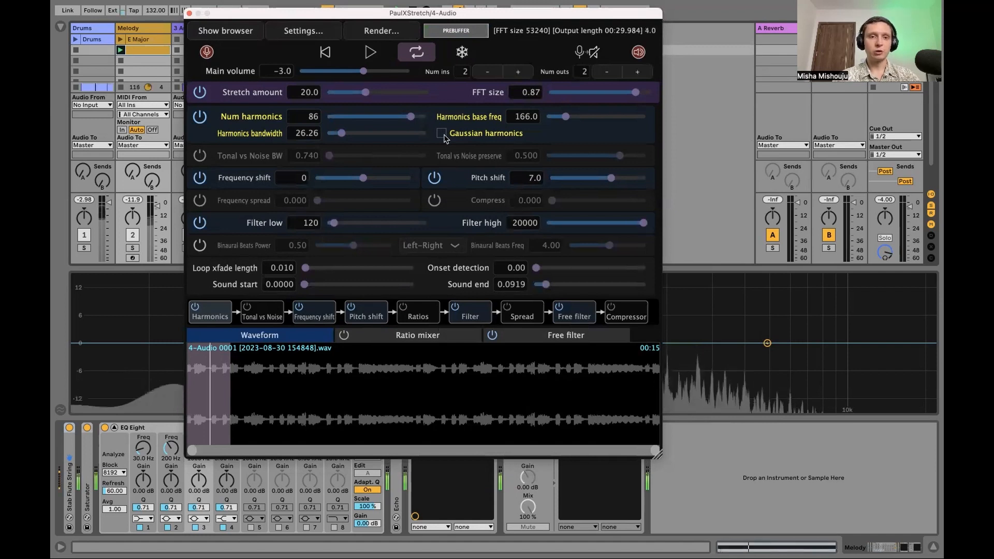
Enable Gaussian harmonics during playback and set the harmonics bandwidth to about 44.74
left_click_drag(310, 15, 268, 19)
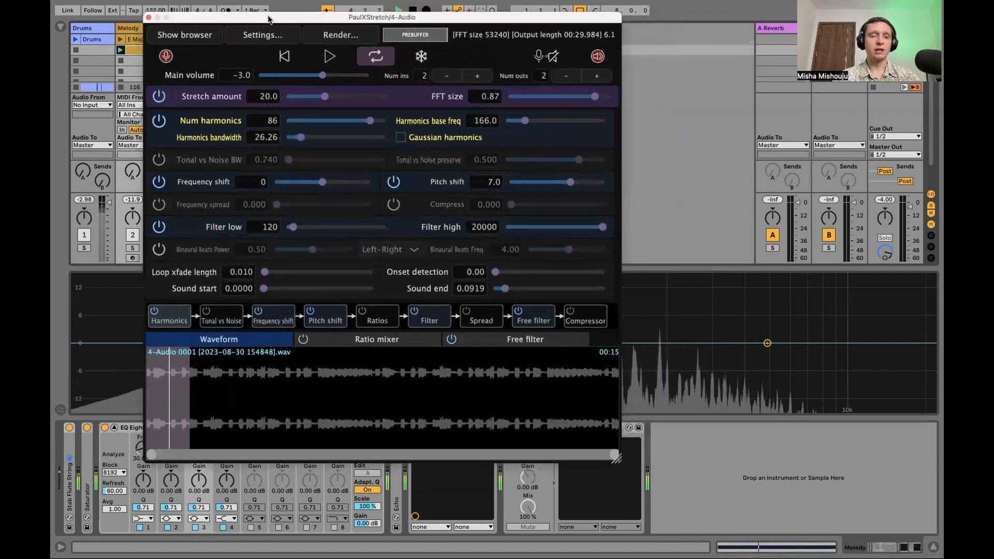
key("space")
left_click(402, 138)
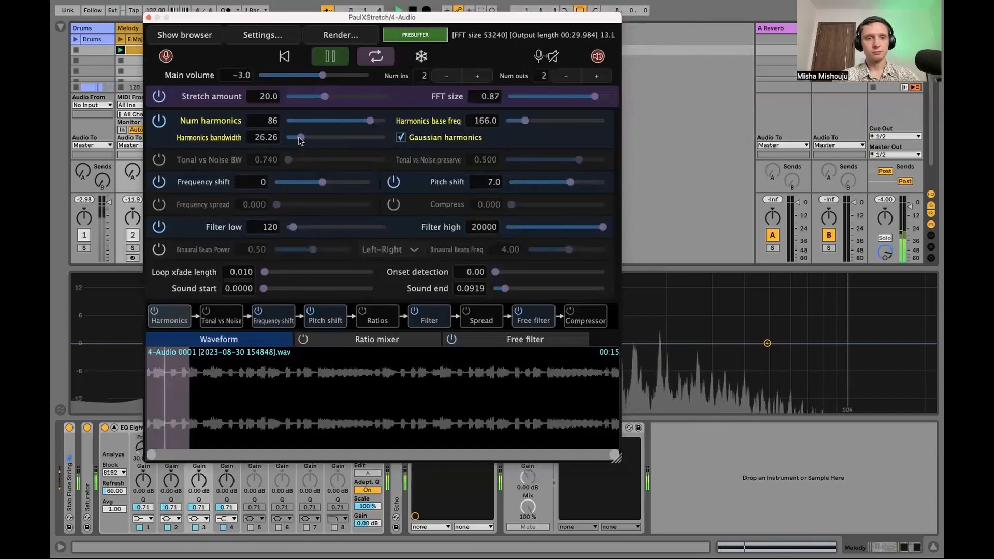
left_click_drag(299, 141, 329, 145)
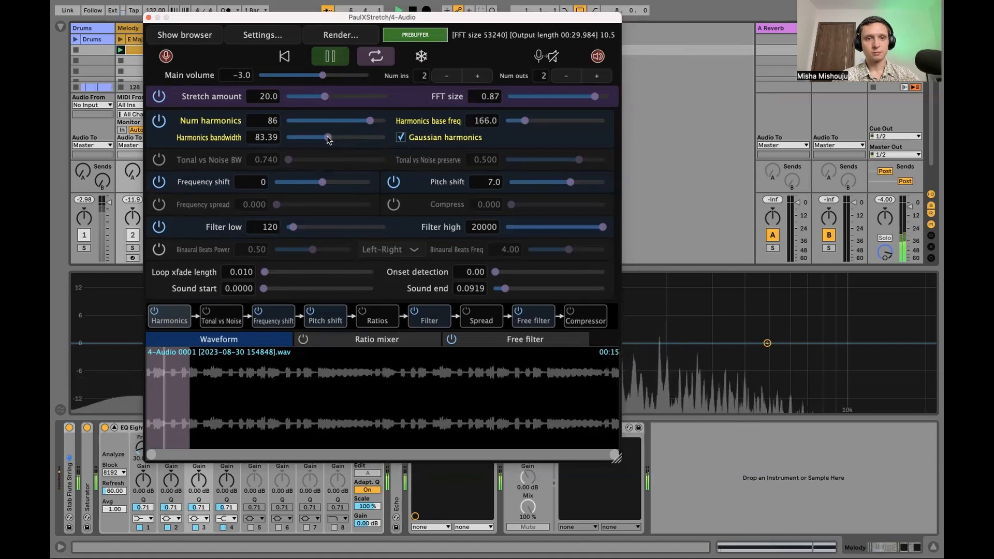
left_click_drag(328, 139, 310, 139)
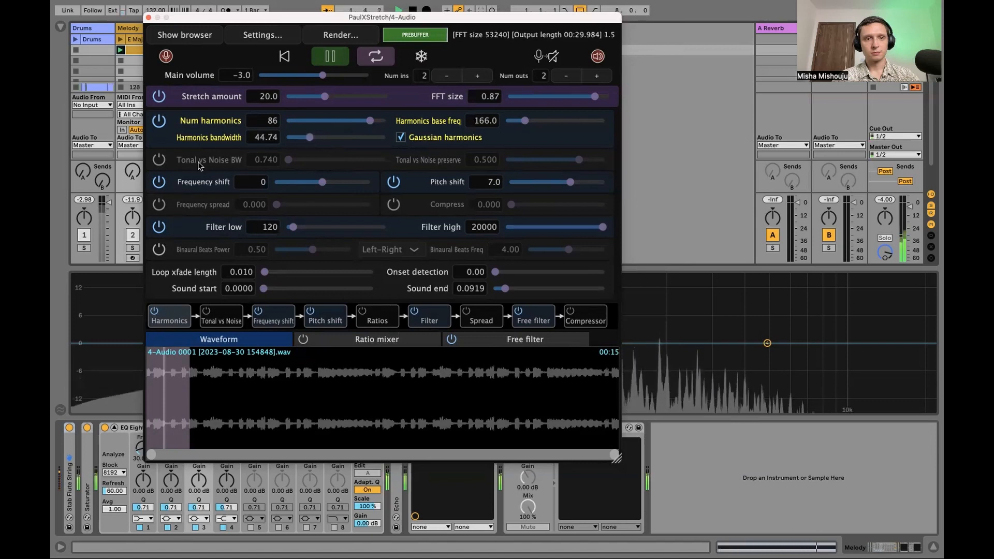
Compare the sound with Harmonics switched off and on, and inspect the low spectrum peak's frequency in the EQ Eight behind the plugin window
left_click(159, 124)
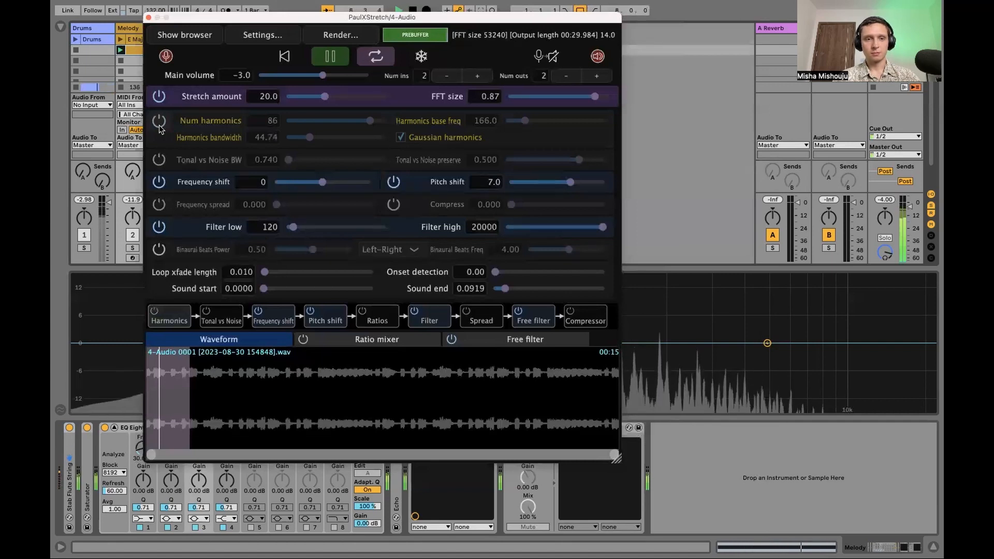
left_click(159, 122)
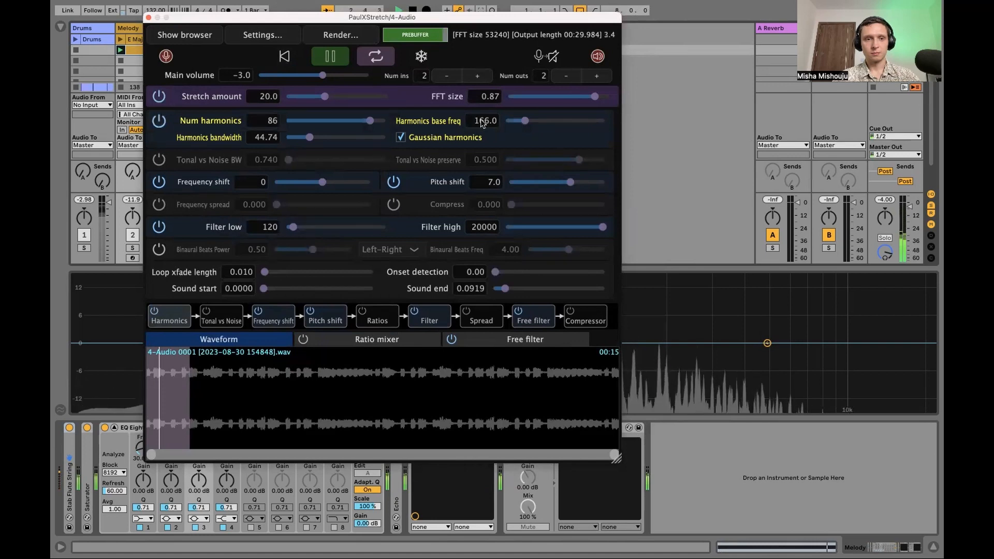
left_click_drag(187, 18, 532, 6)
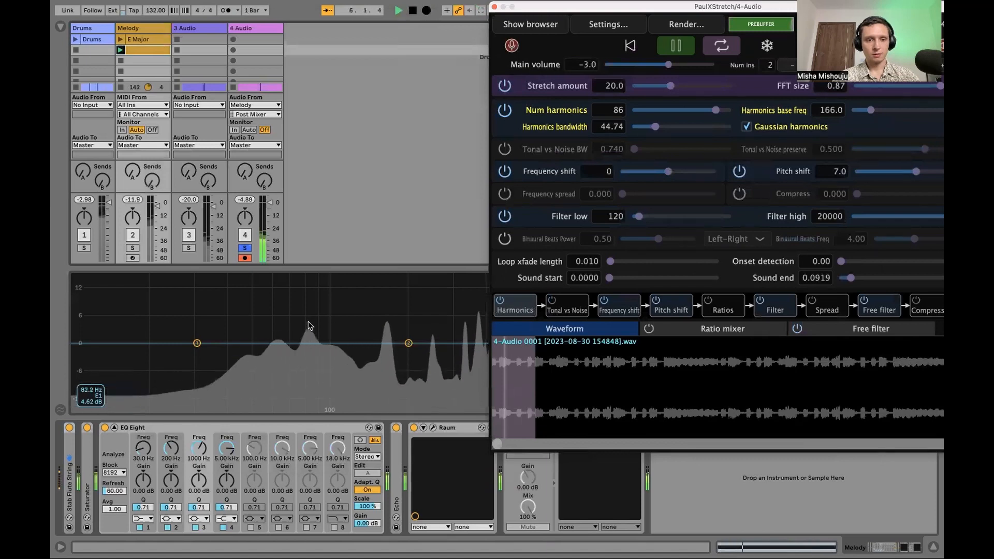
Set the Harmonics base freq to 82 and the number of harmonics to 95
left_click_drag(679, 7, 376, 36)
left_click(529, 129)
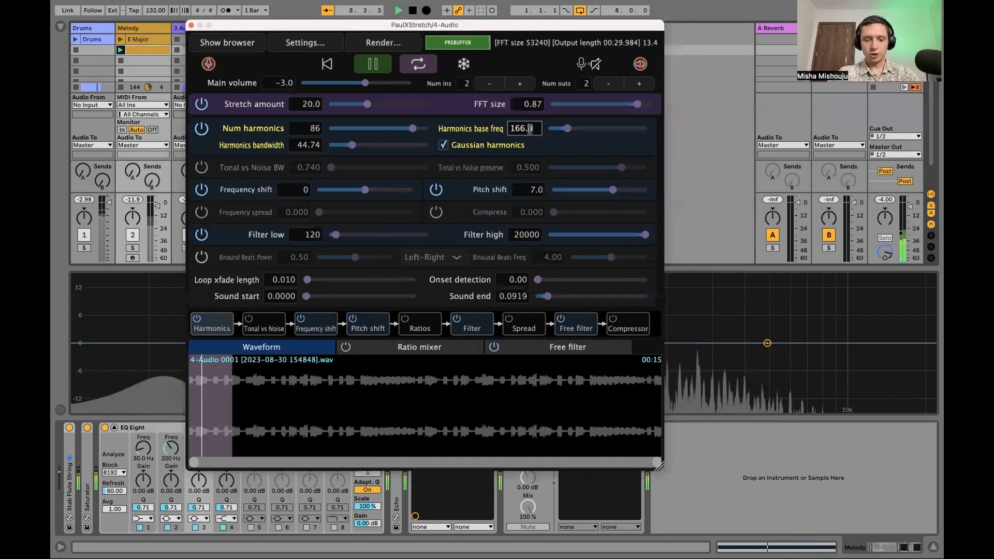
key("BackSpace")
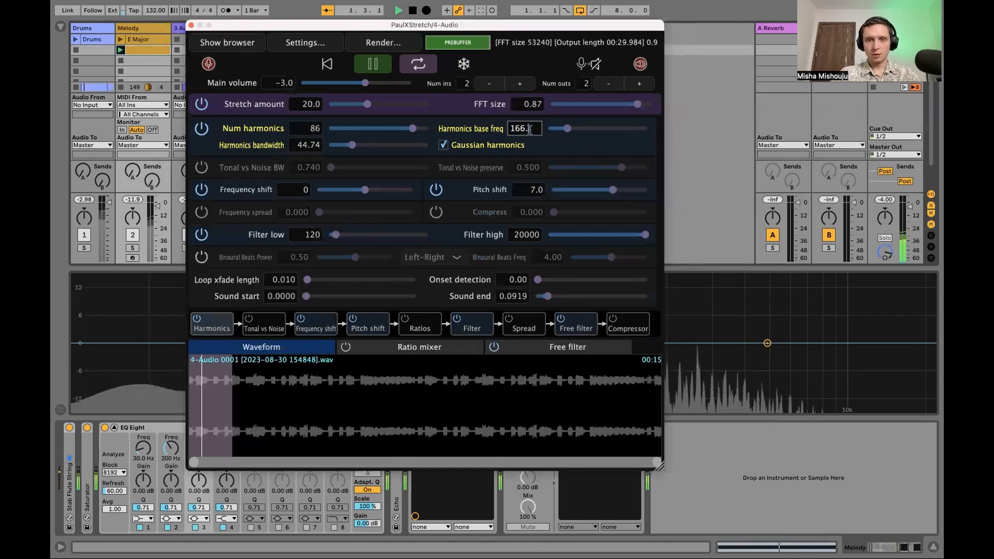
key("BackSpace")
key("BackSpace")
key("BackSpace")
key("BackSpace")
type("82")
key("Return")
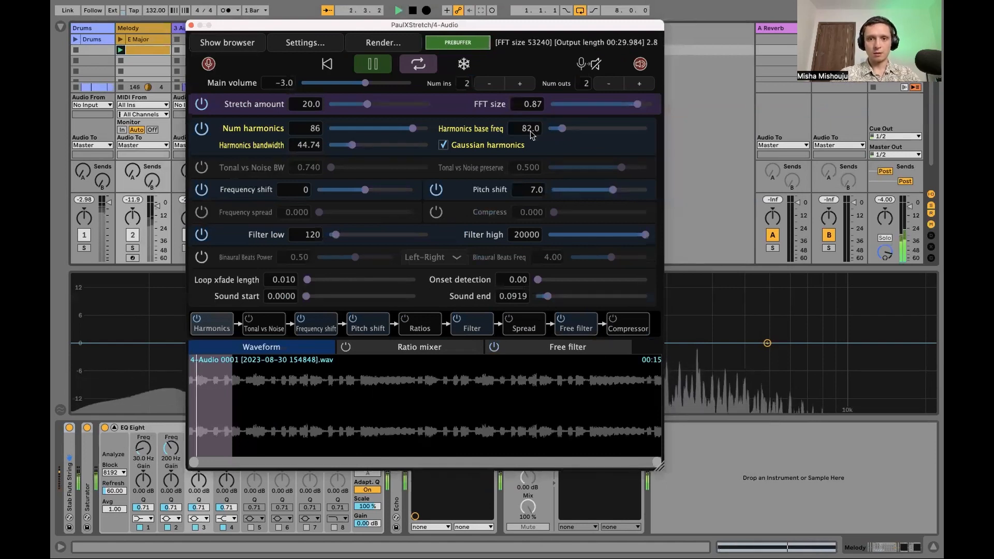
left_click_drag(471, 26, 474, 25)
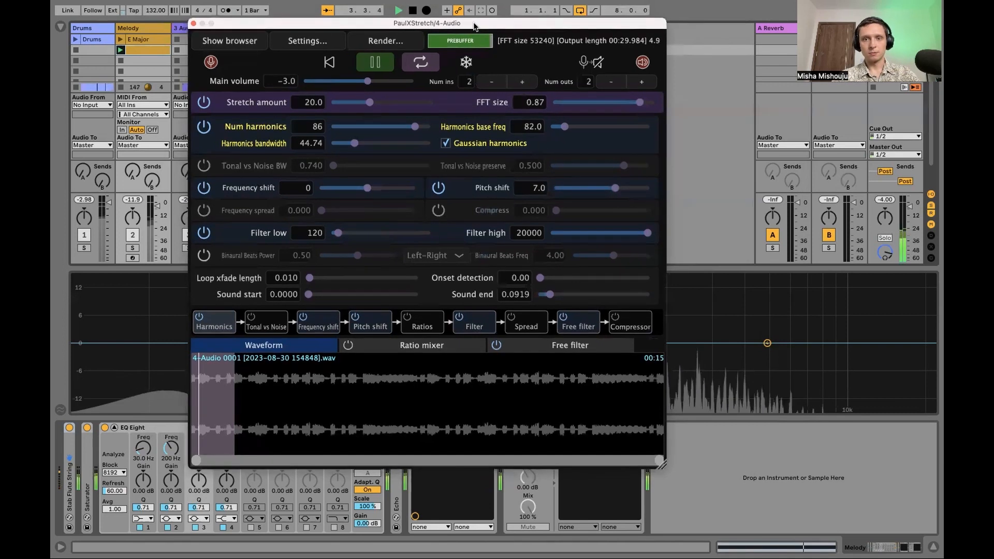
left_click(425, 130)
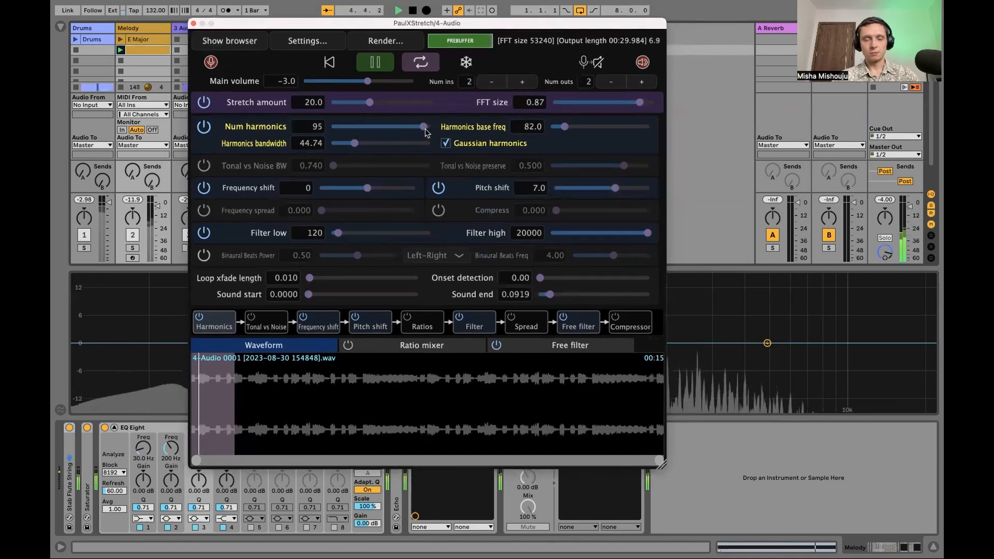
Compare the stretched sound with the Filter module switched off and on again
left_click_drag(435, 26, 315, 14)
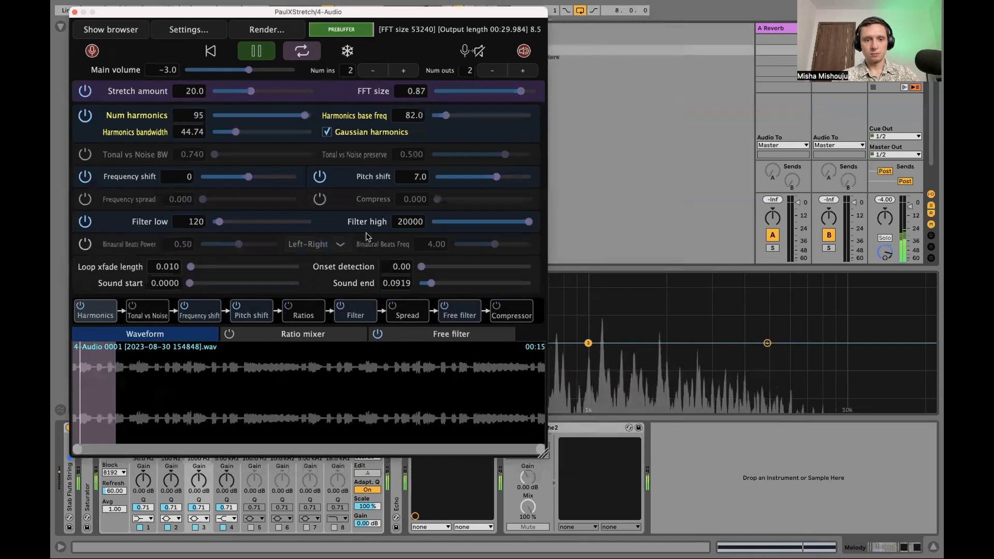
left_click(346, 315)
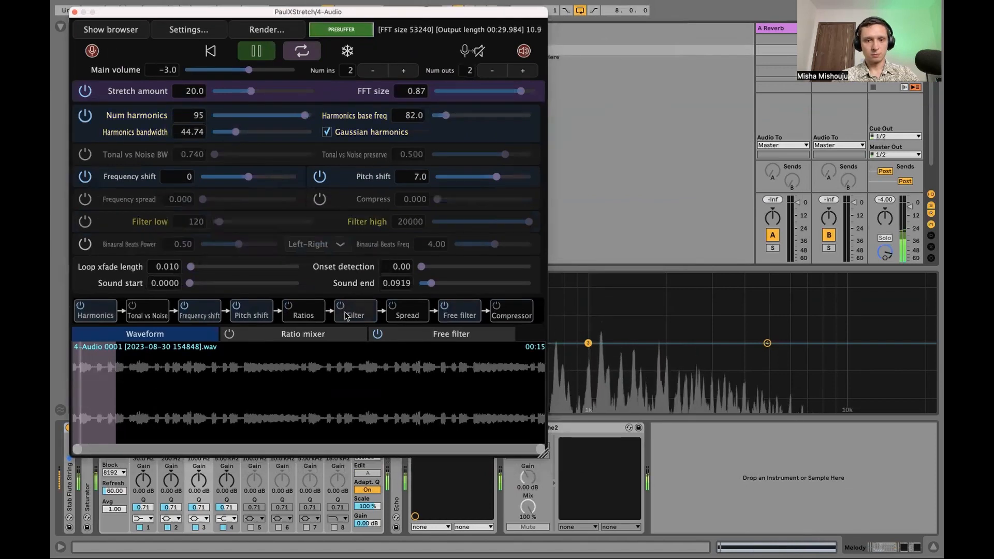
left_click(346, 315)
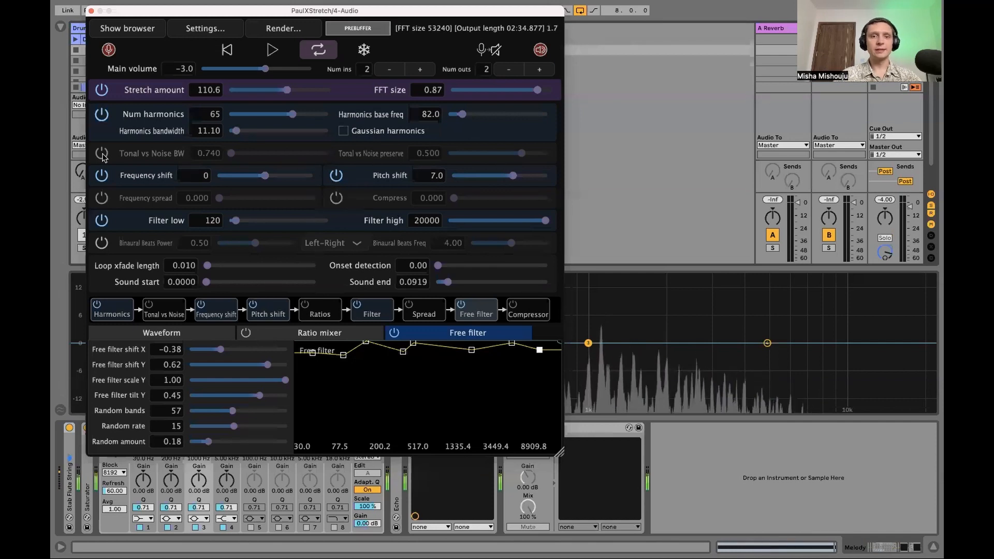
Switch on Tonal vs Noise in place of Harmonics during playback, setting its BW to about 0.775 and preserve to about 0.430
key("space")
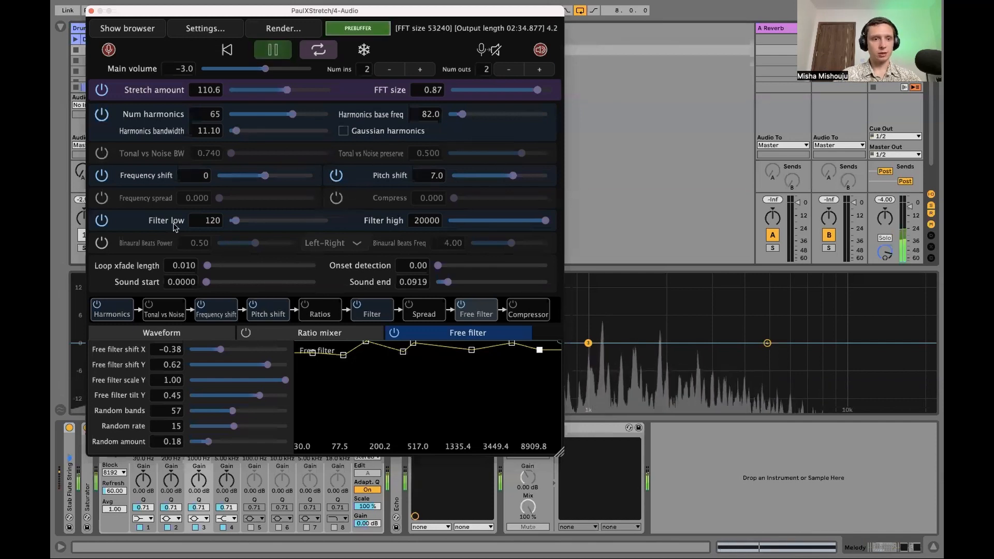
left_click(101, 153)
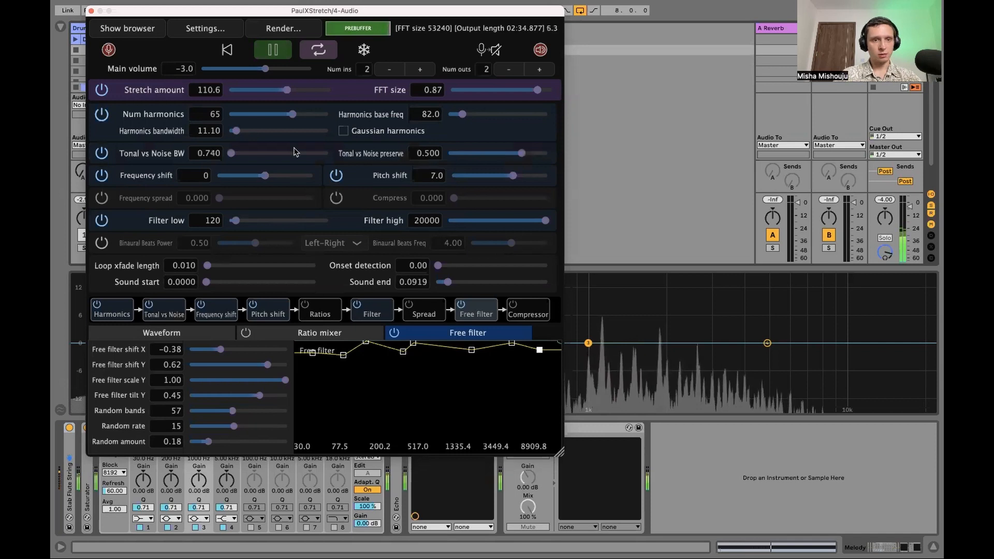
left_click(101, 116)
mouse_move(233, 158)
left_mouse_down()
mouse_move(318, 154)
mouse_move(243, 156)
left_mouse_up()
mouse_move(524, 156)
left_mouse_down()
mouse_move(494, 158)
mouse_move(512, 161)
left_mouse_up()
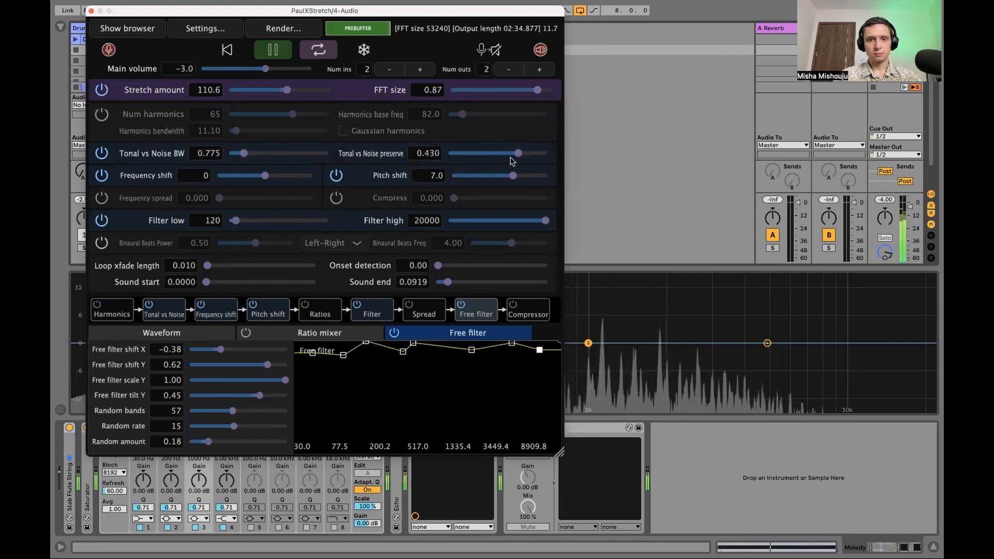
Raise Tonal vs Noise preserve to about 0.684, and settle it at about 0.575
left_click(428, 155)
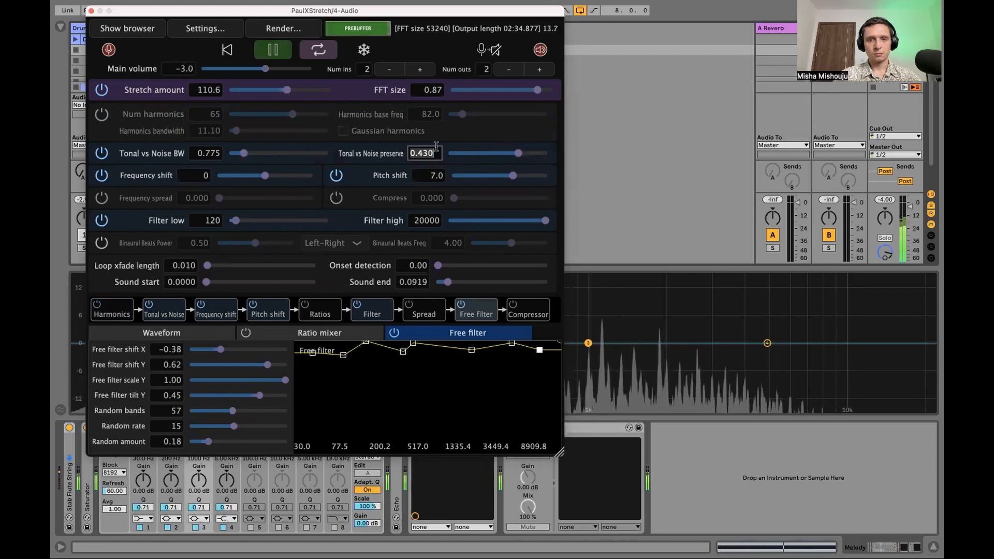
mouse_move(518, 154)
left_mouse_down()
mouse_move(540, 167)
mouse_move(530, 157)
left_mouse_up()
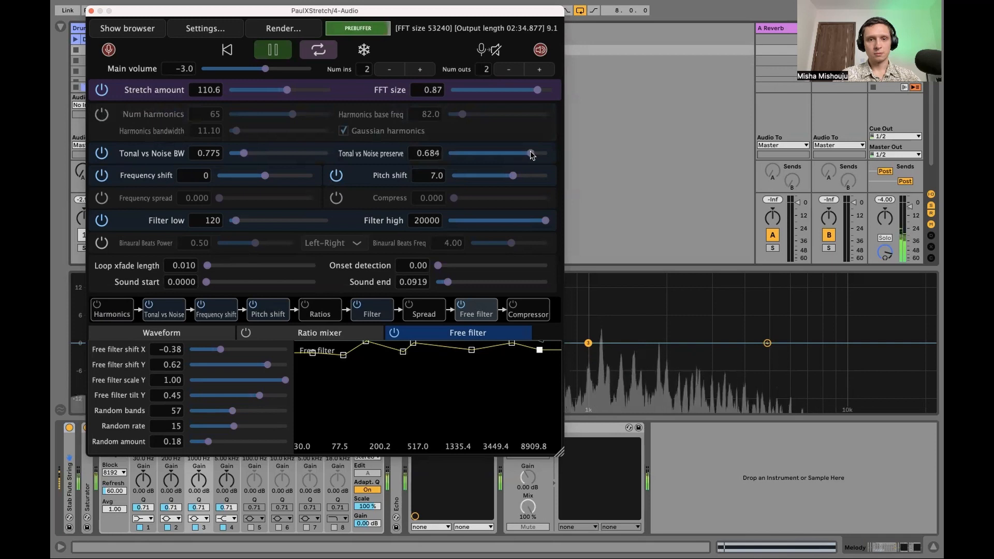
left_click_drag(532, 154, 527, 157)
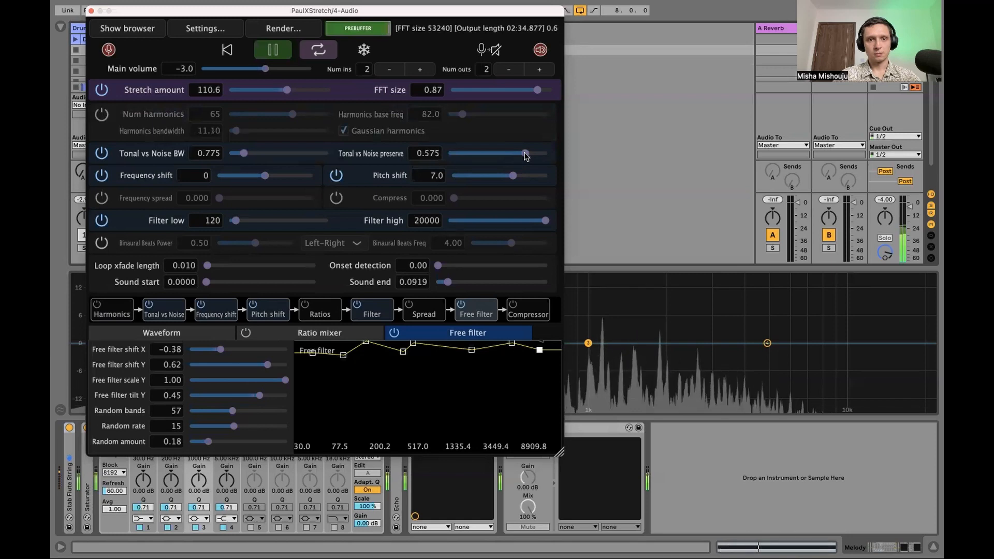
Audition Harmonics with 95 harmonics, a bandwidth of about 43.14 and Gaussian harmonics disabled, and switch the module off again
left_click(102, 116)
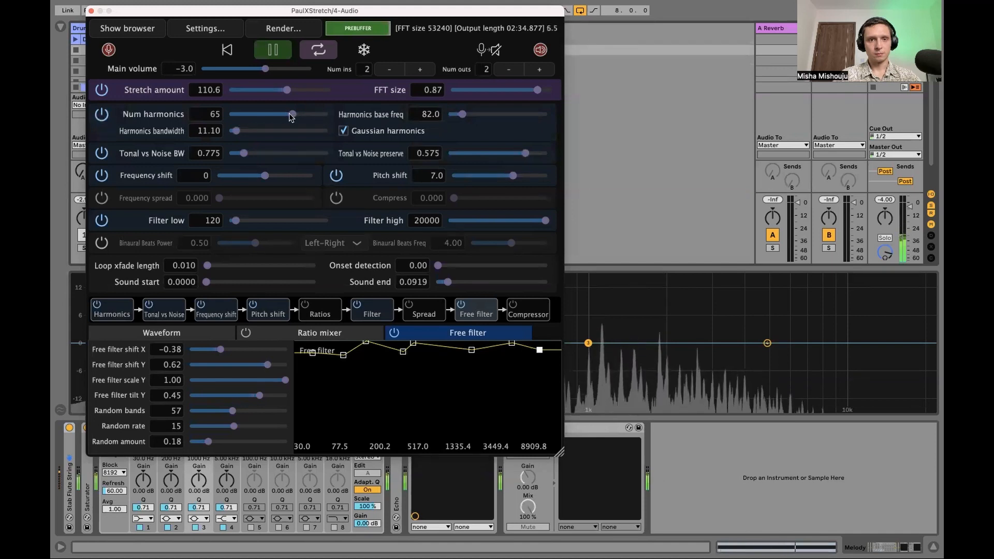
left_click_drag(291, 116, 321, 116)
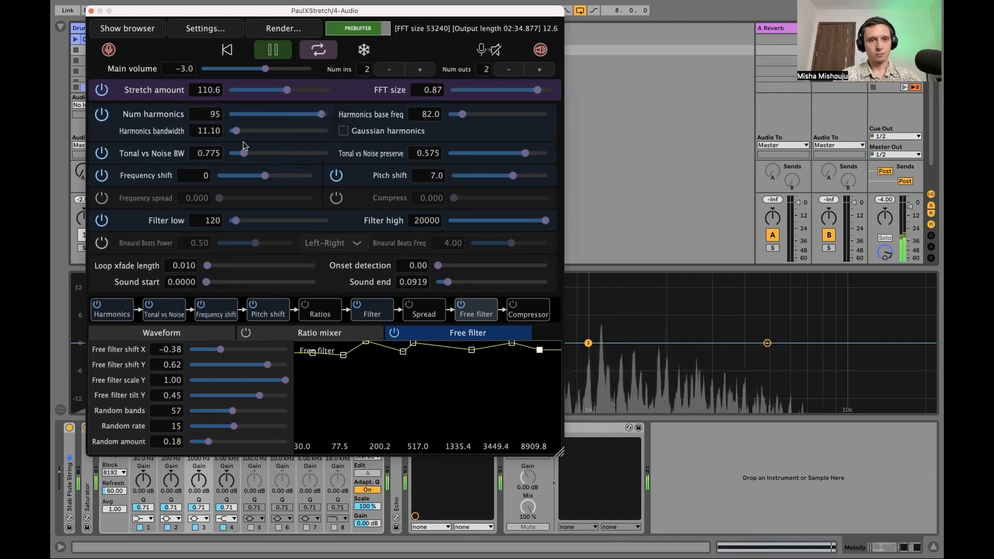
left_click_drag(236, 131, 251, 131)
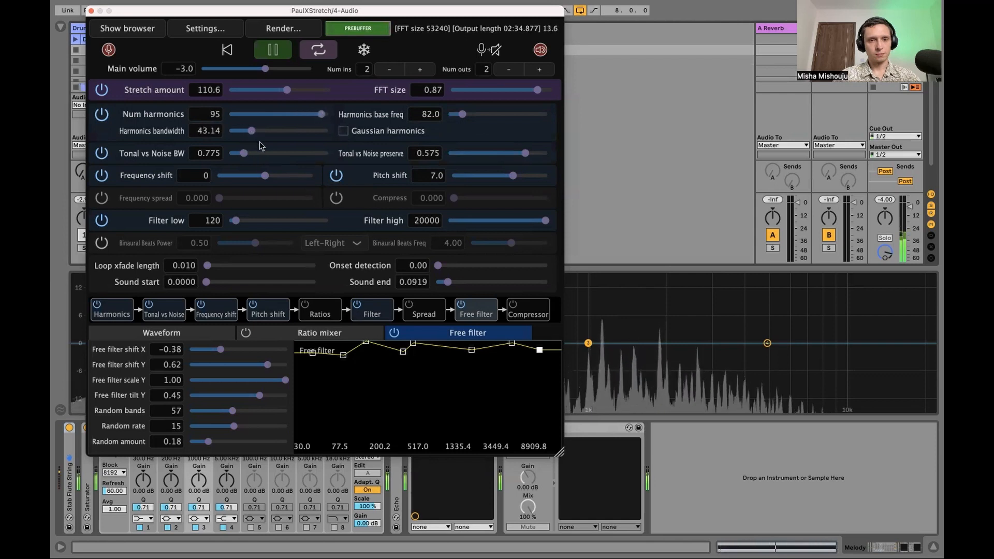
left_click(102, 115)
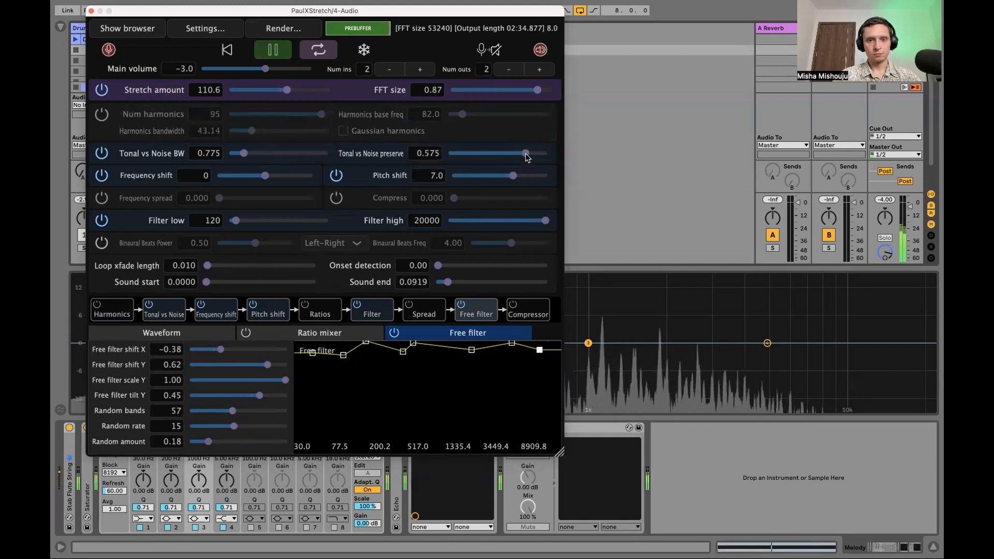
Audition different Pitch shift amounts while the stretched sound plays, and reset Pitch shift to 0
left_click_drag(515, 176, 520, 180)
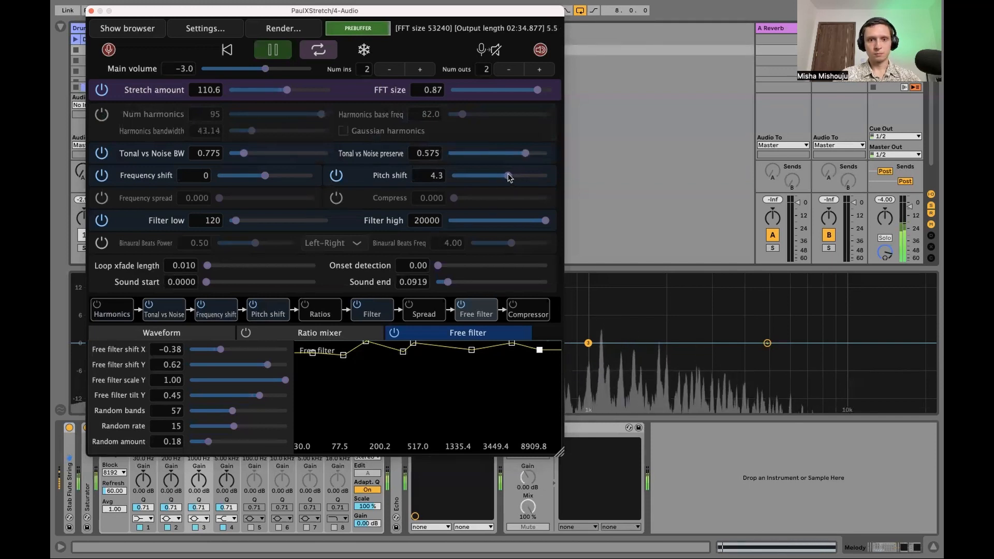
left_click_drag(502, 177, 499, 177)
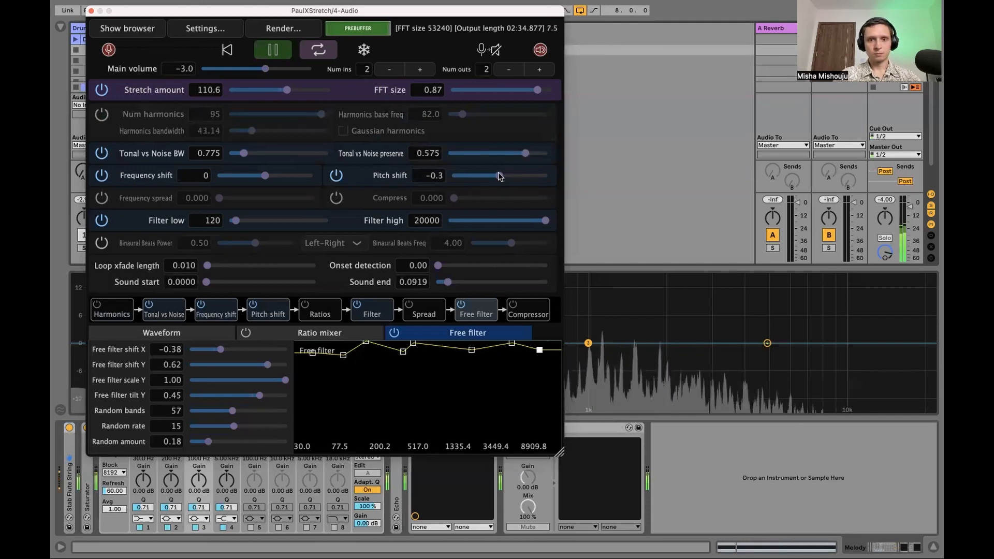
left_click(435, 176)
type("0")
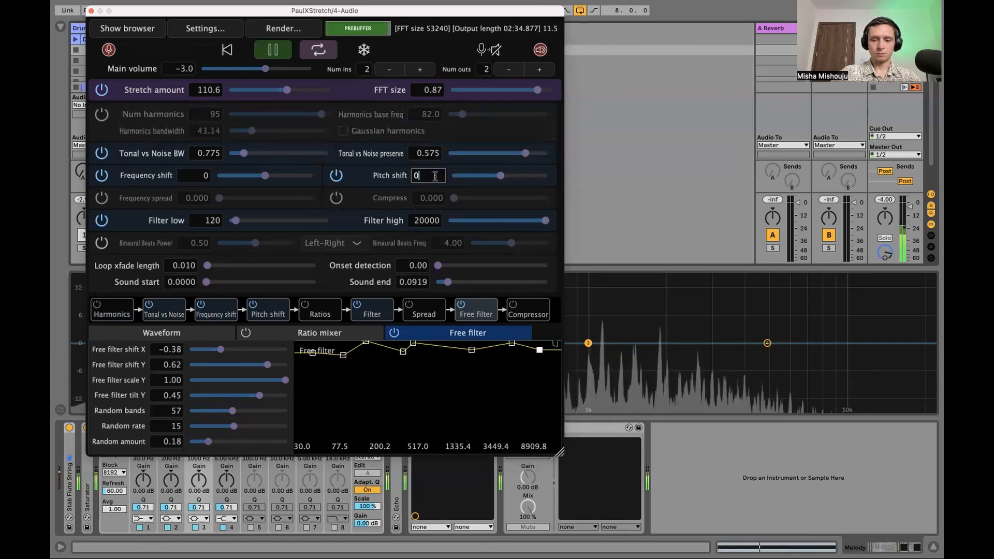
key("Return")
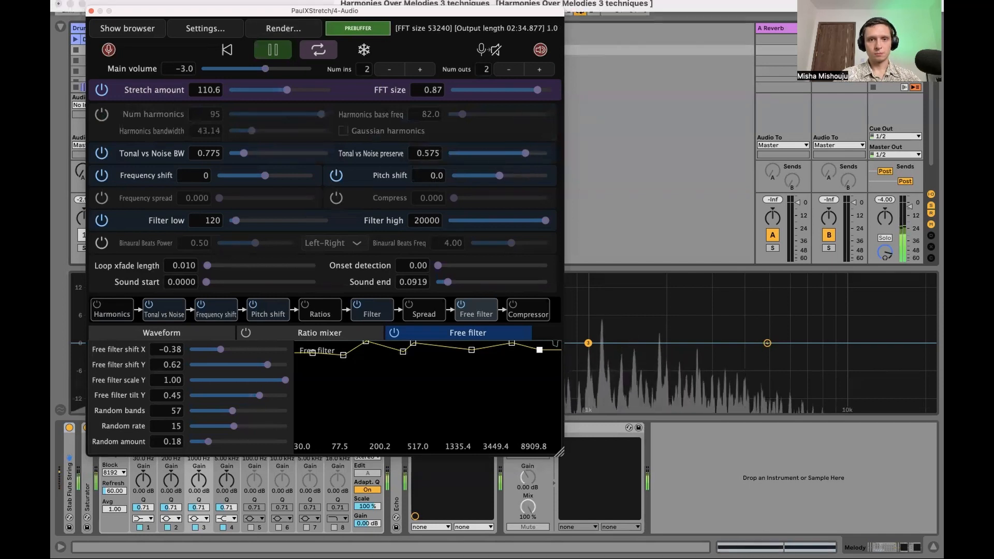
Reposition and close the PaulXStretch window, and collapse its device on the 4 Audio track
left_click_drag(157, 13, 178, 29)
left_click_drag(177, 29, 180, 36)
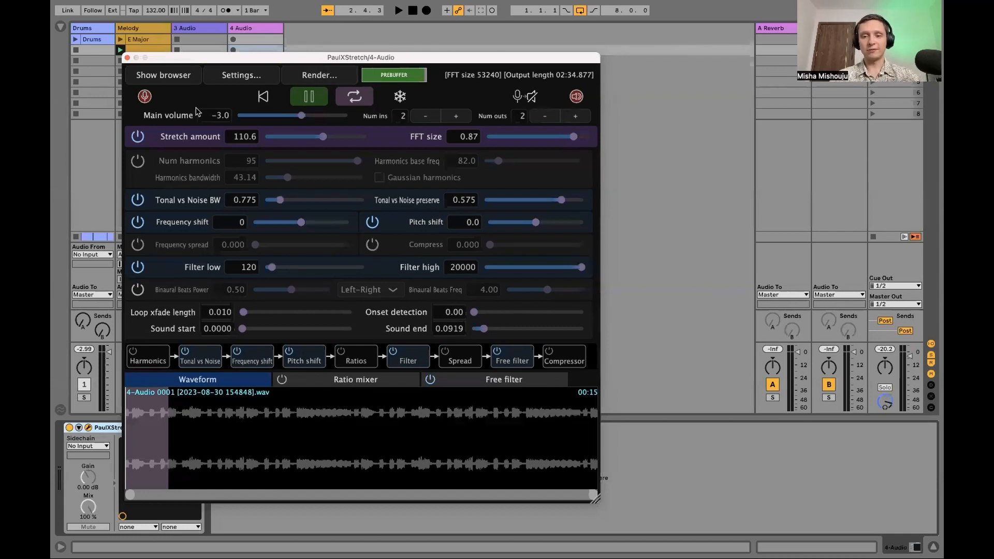
left_click(127, 57)
double_click(115, 429)
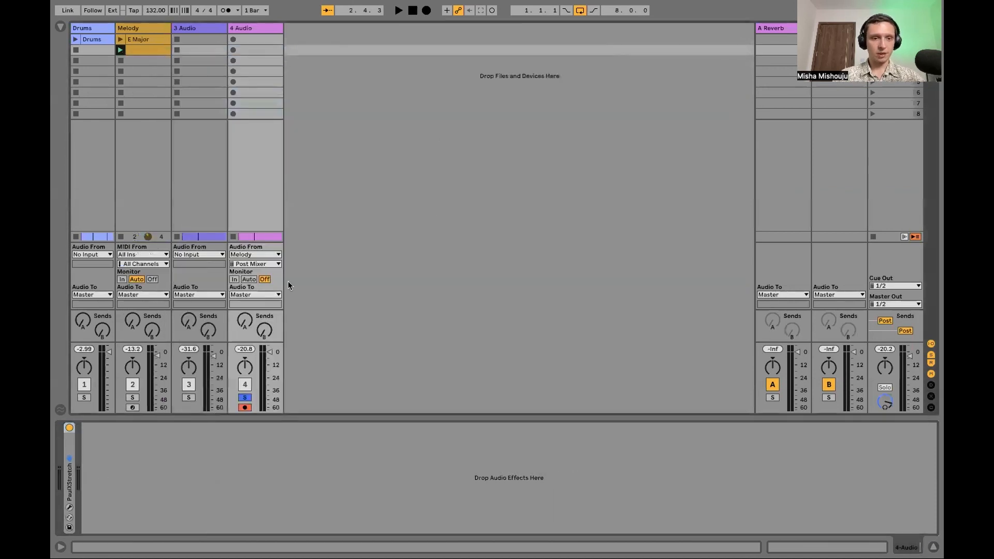
left_click(359, 116)
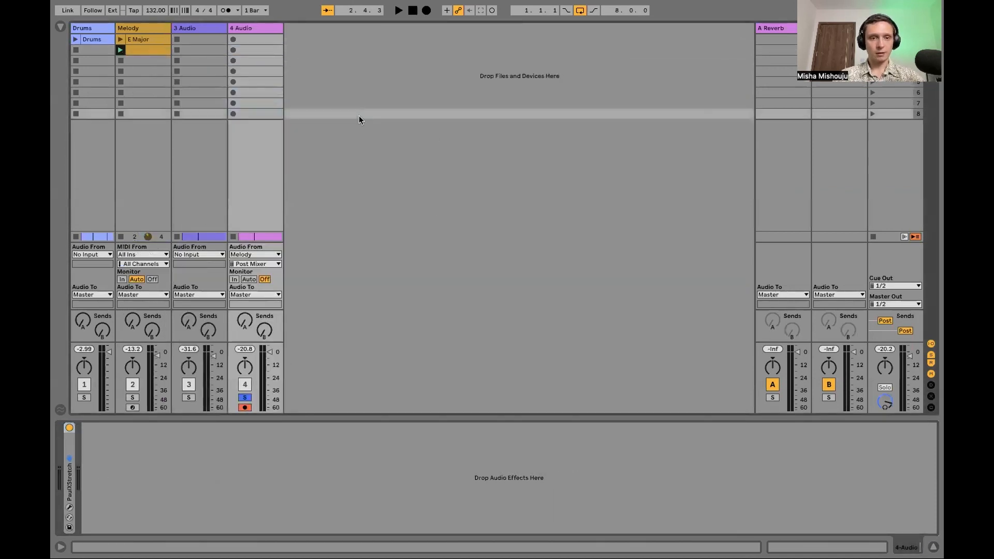
Insert a new audio track after 4 Audio during playback, and briefly audition Melody soloed together with 4 Audio
key("space")
right_click(328, 61)
left_click(340, 64)
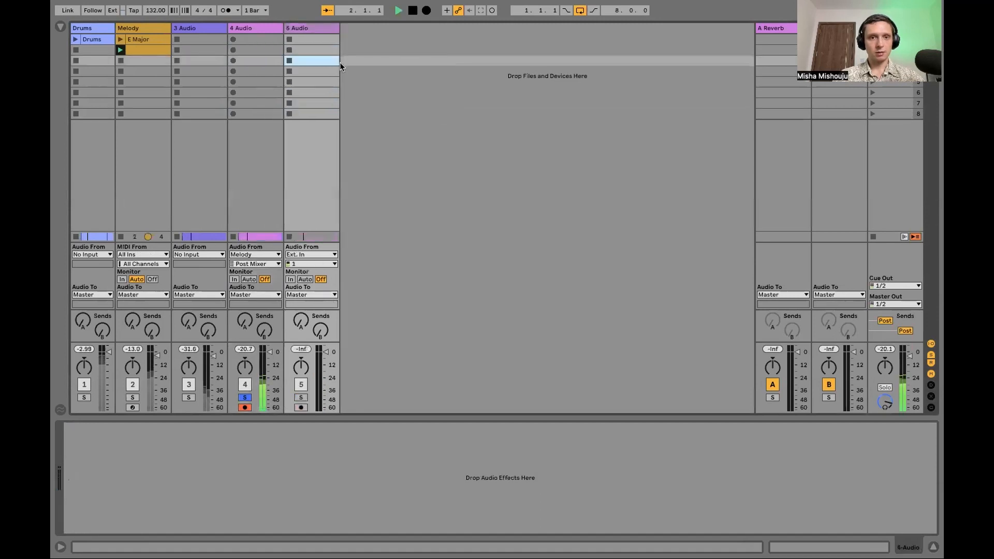
left_click(307, 30)
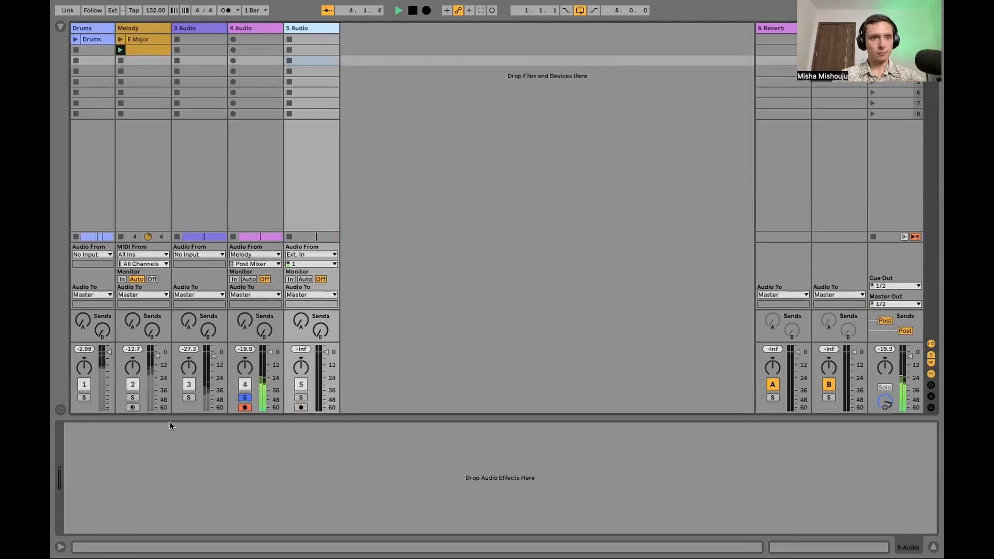
left_click(132, 398)
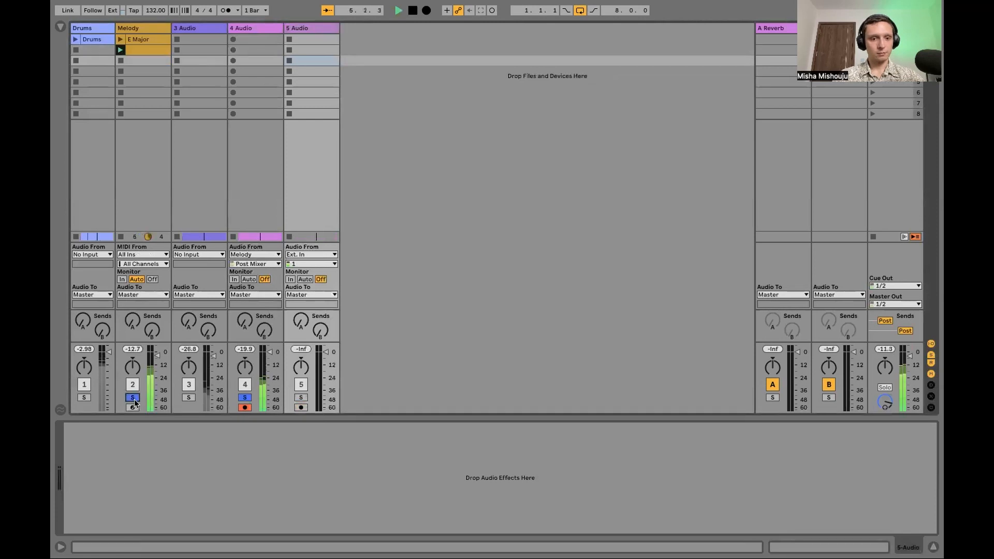
left_click(133, 399)
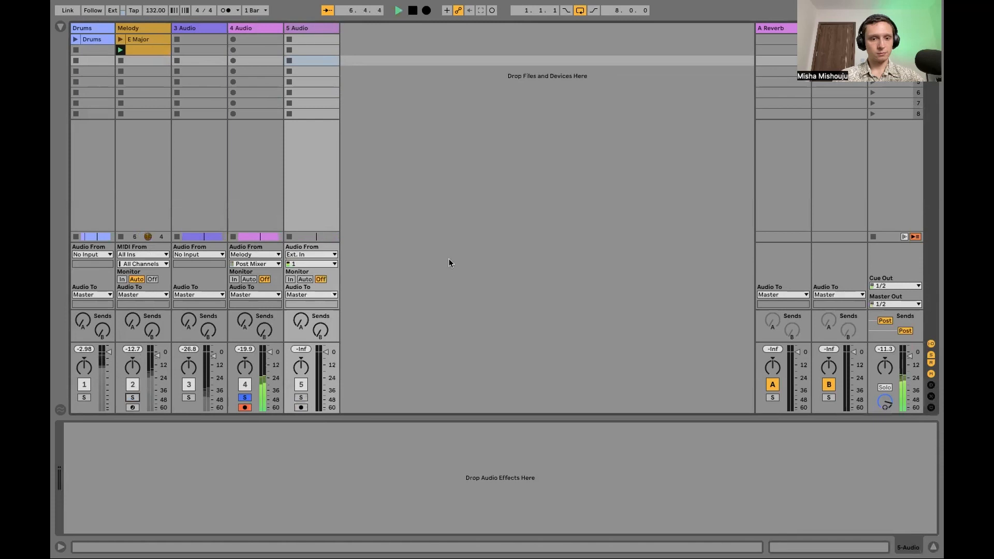
Arm the 5 Audio track with 4-Audio as its audio input, and start recording into its first clip slot
left_click(301, 407)
left_click(316, 41)
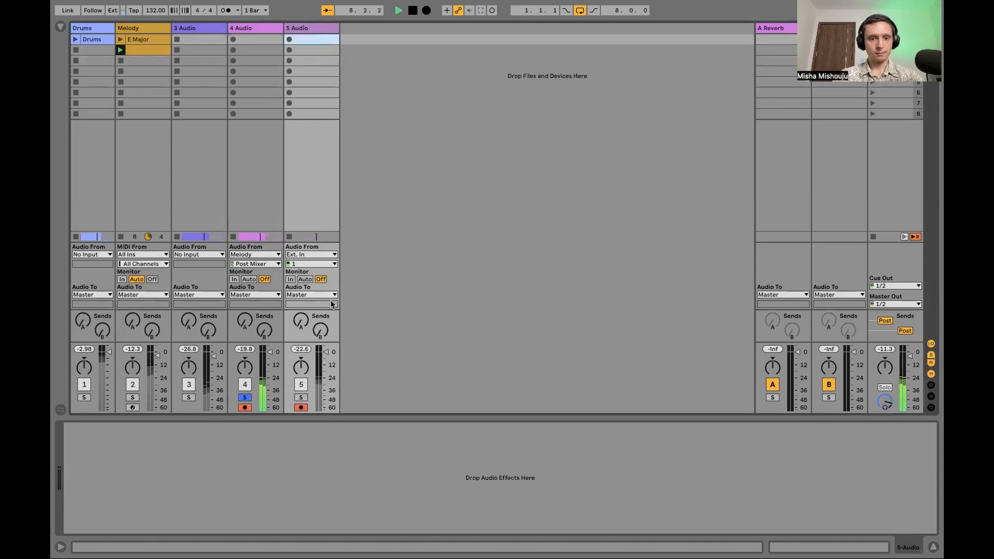
left_click(302, 255)
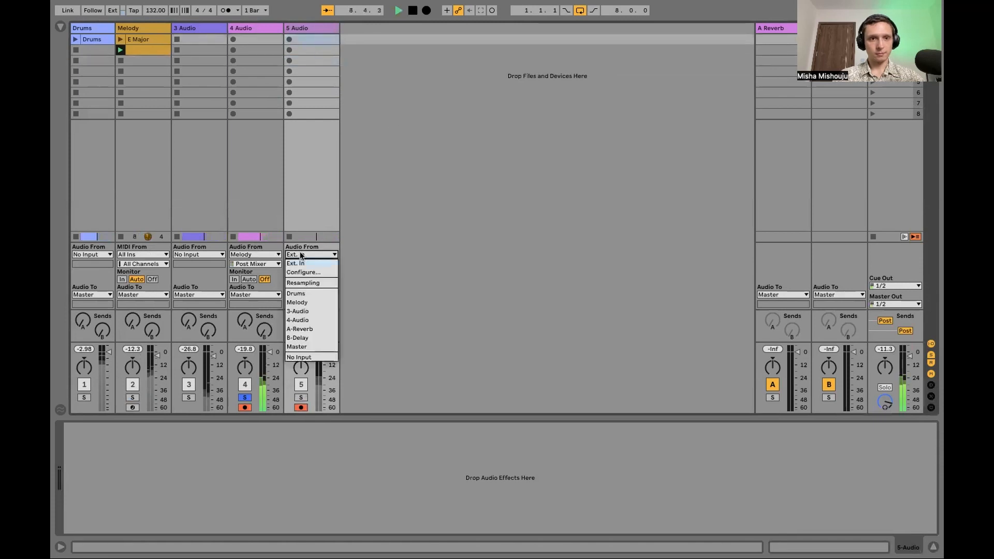
left_click(306, 320)
left_click(289, 39)
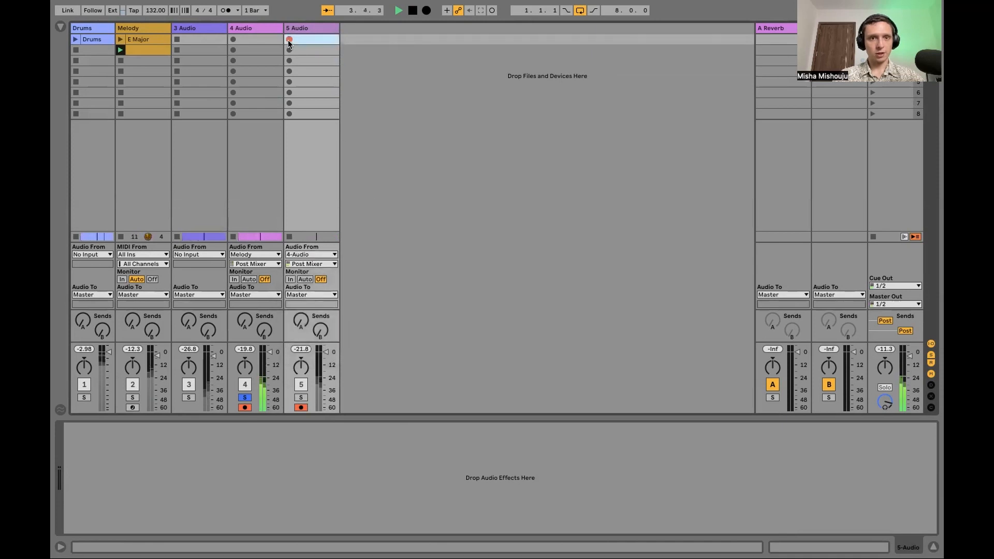
Reopen the PaulXStretch window from the 4 Audio track and show its Free filter settings
left_click(245, 27)
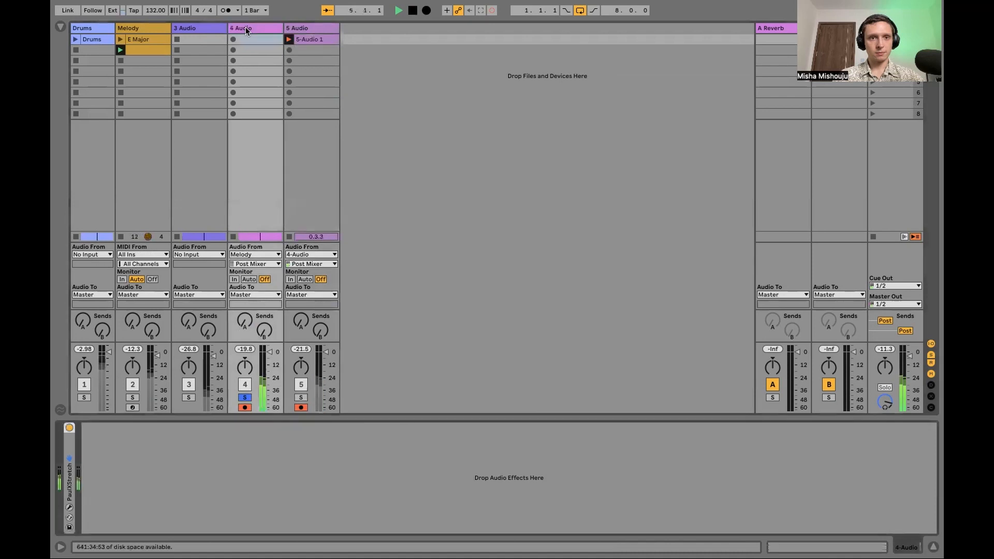
double_click(70, 440)
left_click(88, 428)
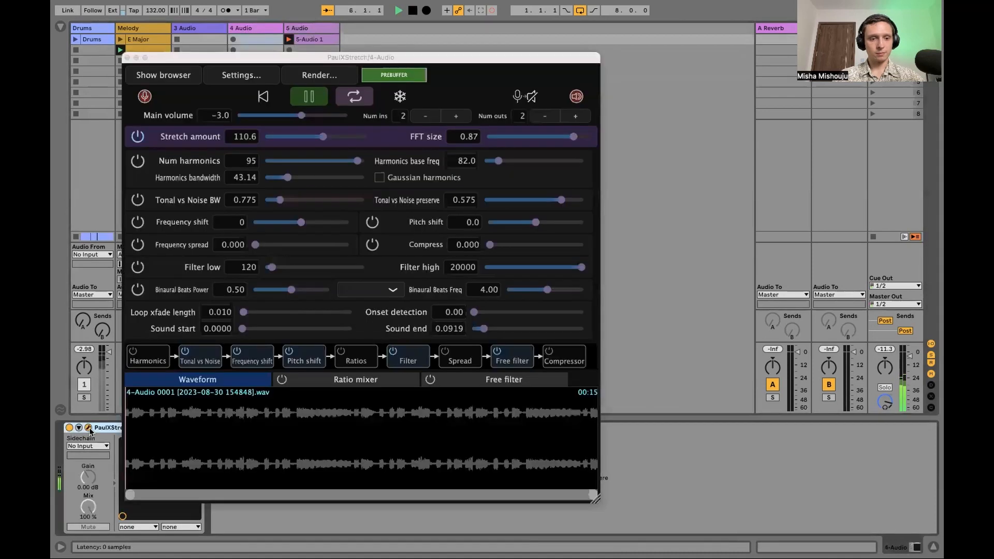
left_click(504, 360)
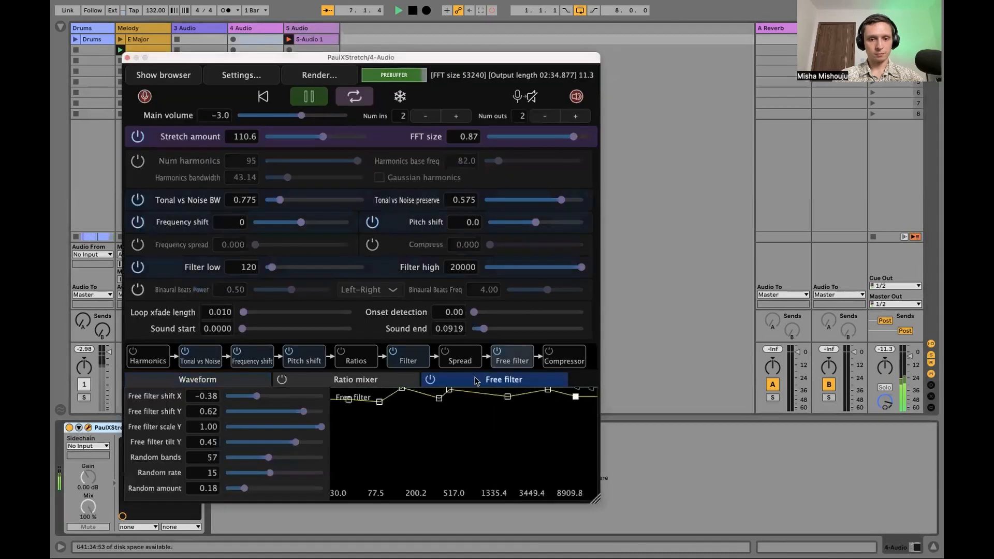
Pull two dips into the free filter curve, and set shift X to about -0.57, shift Y to 0.04 and scale Y to -1.00
left_click_drag(440, 401, 506, 393)
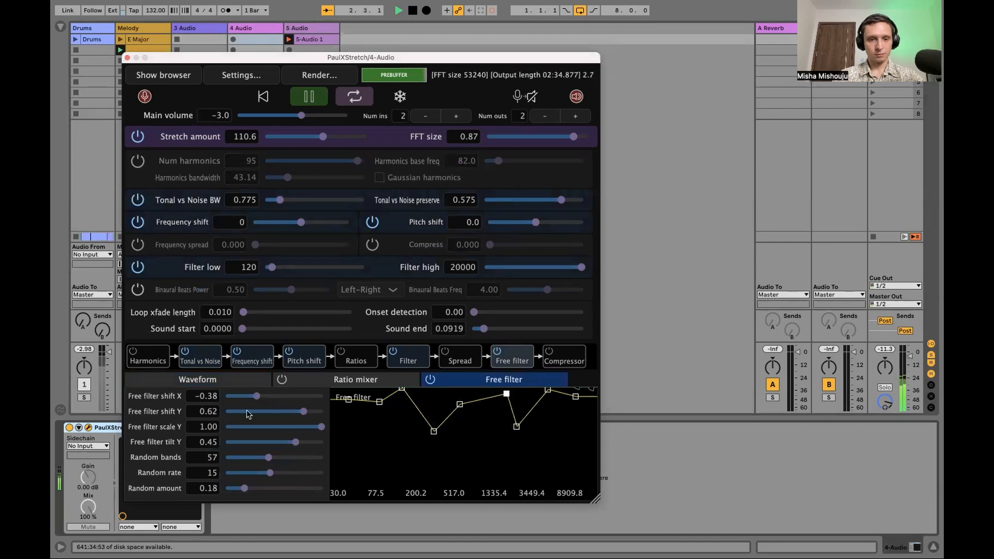
left_click_drag(262, 396, 261, 411)
left_click_drag(322, 430, 220, 449)
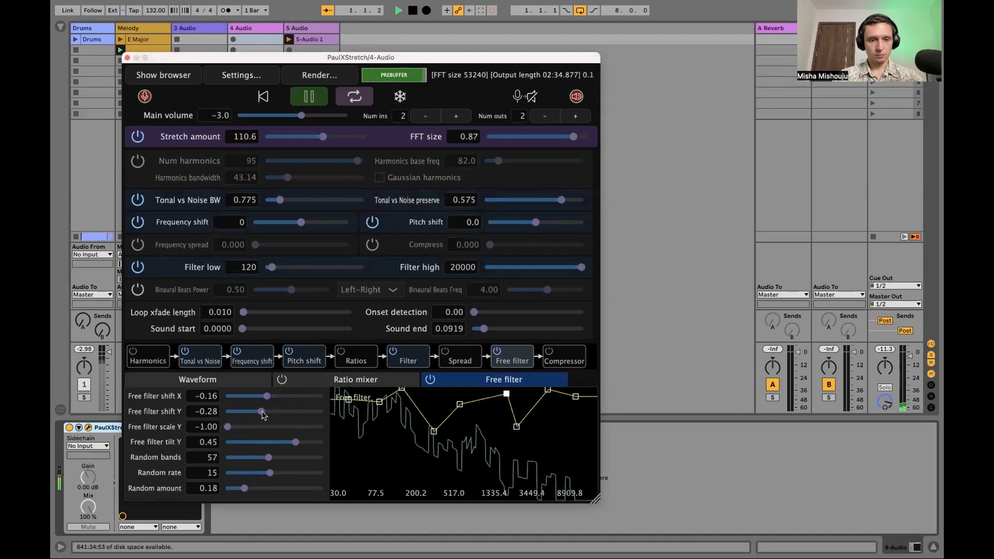
left_click_drag(261, 412, 278, 415)
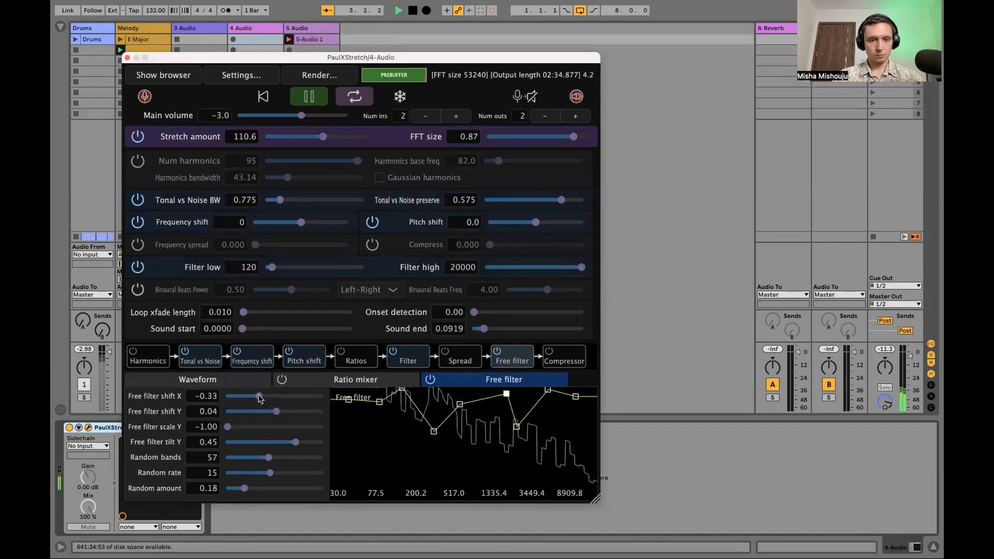
left_click_drag(267, 397, 248, 397)
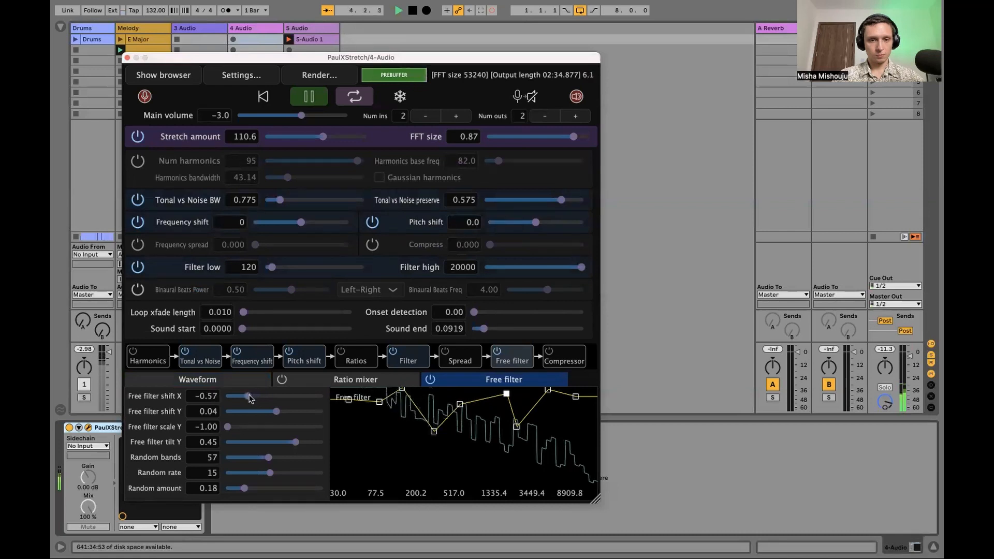
Set the free filter's Random bands to about 41, Random rate to 22 and Random amount to 0.06
left_click_drag(264, 460, 285, 460)
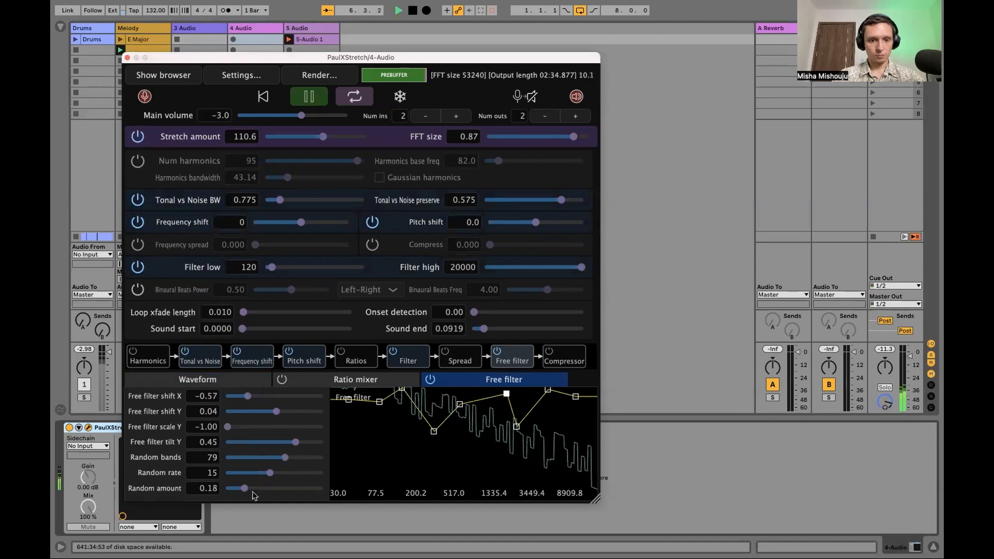
left_click_drag(244, 489, 256, 465)
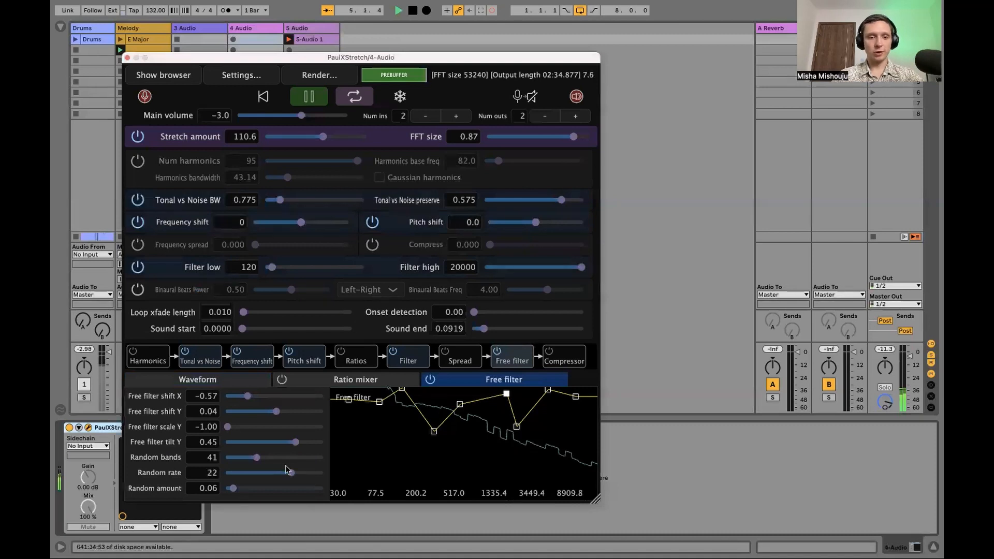
Shift the free filter curve's upper-frequency dip higher in frequency, with scale Y about 0.59, shift Y 0.21 and shift X 0.63
left_click_drag(241, 435, 285, 413)
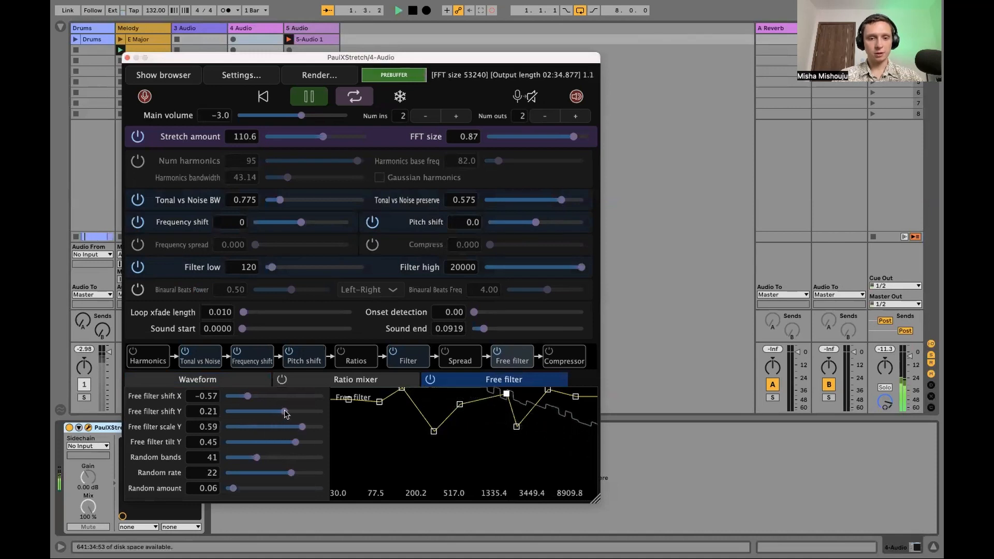
left_click_drag(517, 426, 558, 416)
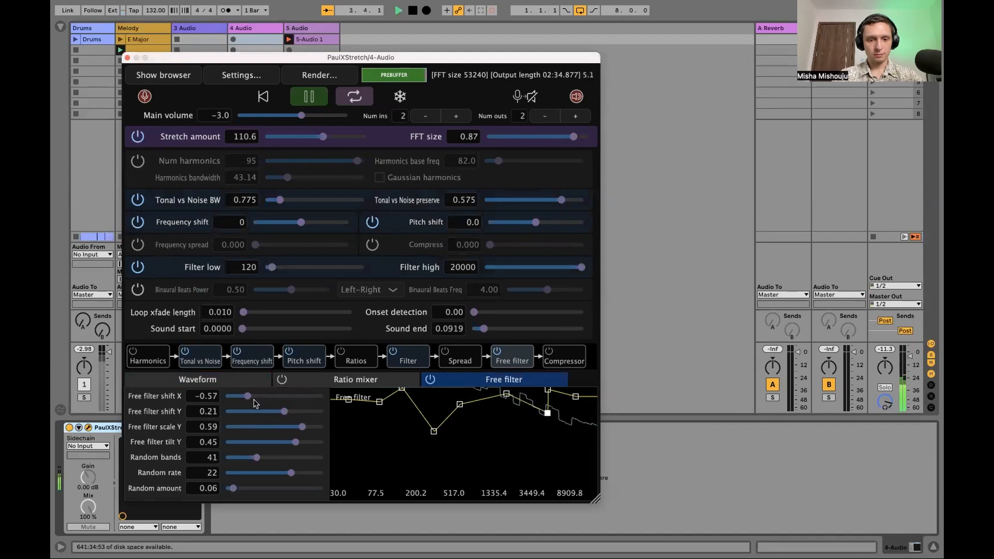
mouse_move(261, 397)
left_mouse_down()
mouse_move(304, 403)
mouse_move(268, 411)
left_mouse_up()
left_click_drag(265, 413, 305, 413)
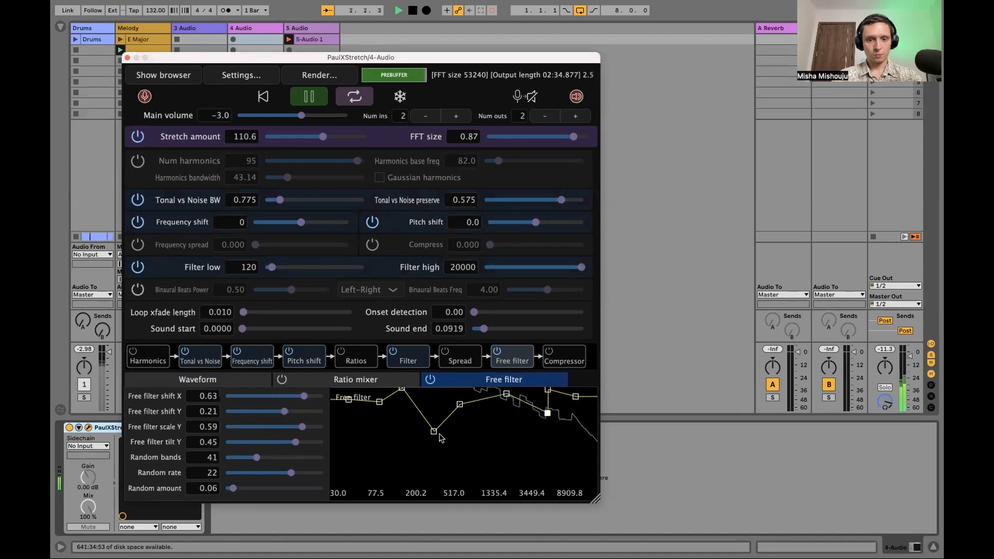
Raise the free filter curve's deepest point, set shift X about -0.71, shift Y 0.76, Random rate 18 and amount 0.42, and pause PaulXStretch
left_click_drag(434, 431, 440, 394)
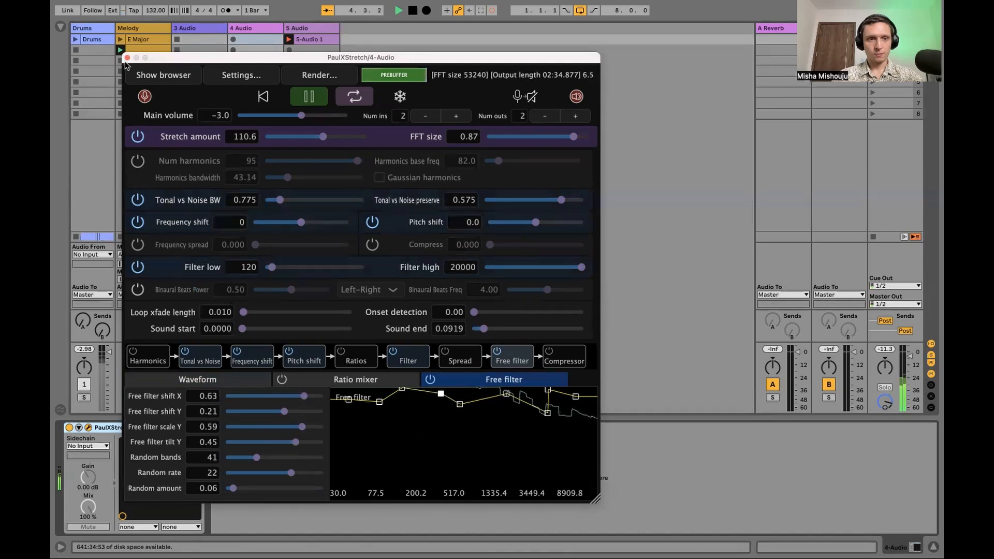
mouse_move(302, 398)
left_mouse_down()
mouse_move(248, 402)
mouse_move(305, 410)
left_mouse_up()
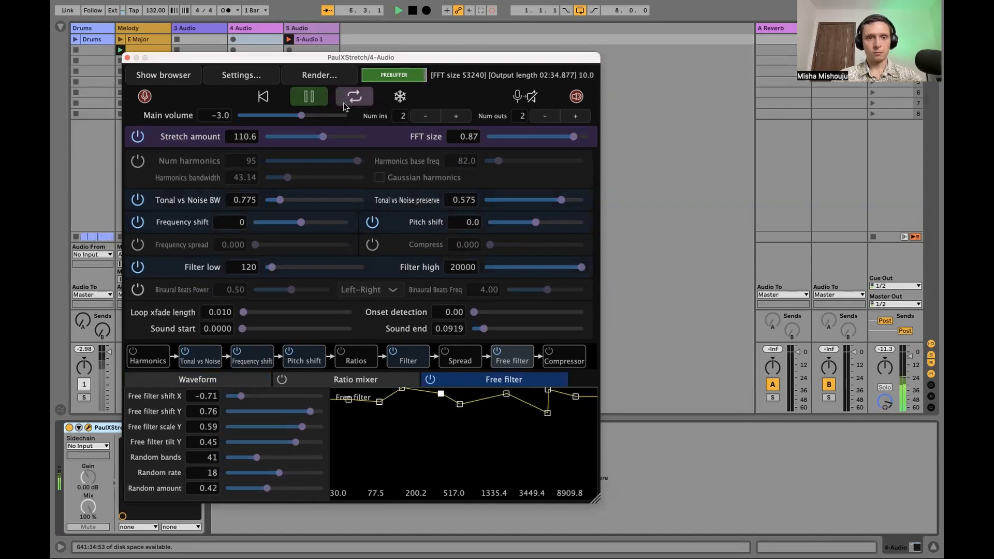
left_click(309, 96)
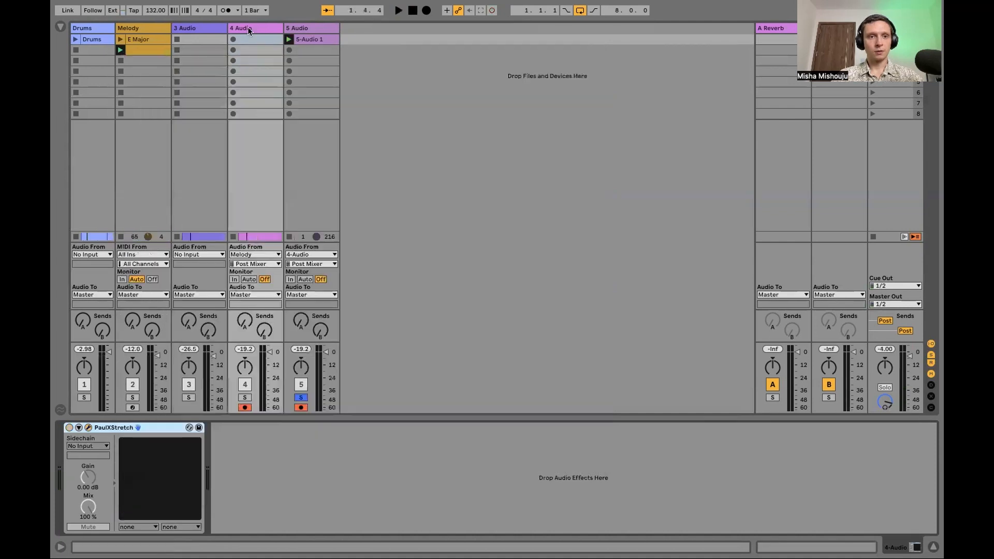
Rename the 5 Audio track as Paulxstretch
left_click(294, 29)
right_click(310, 30)
left_click(324, 74)
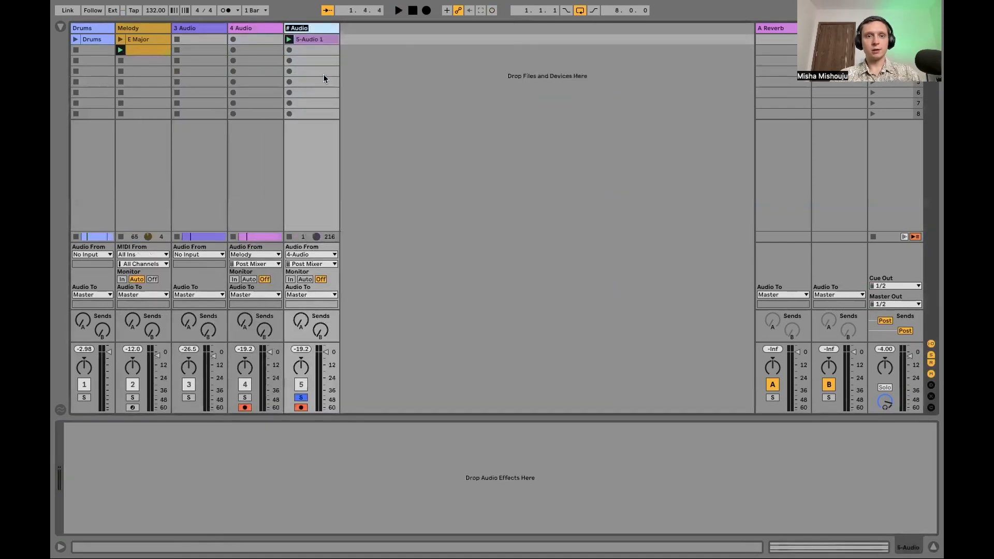
type("Paulxstretch")
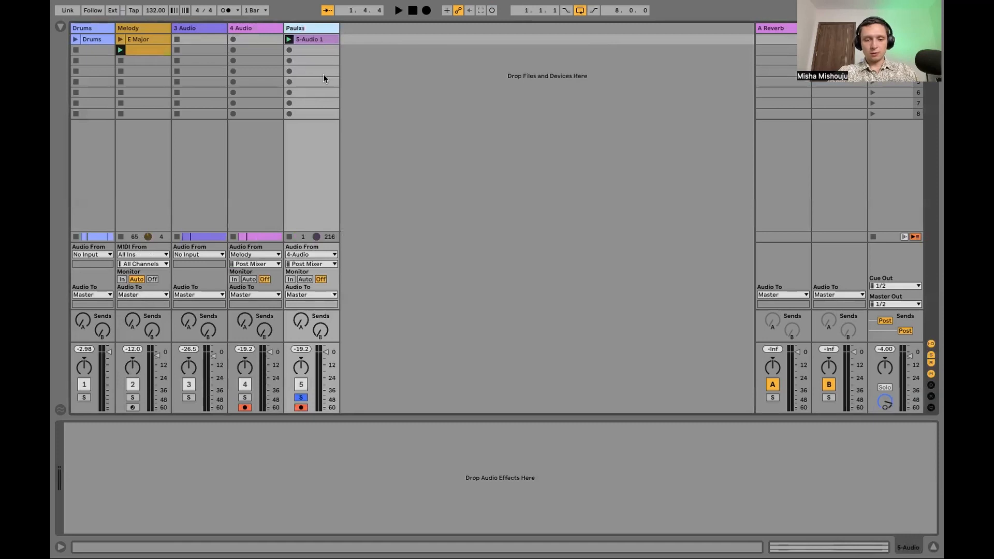
key("Return")
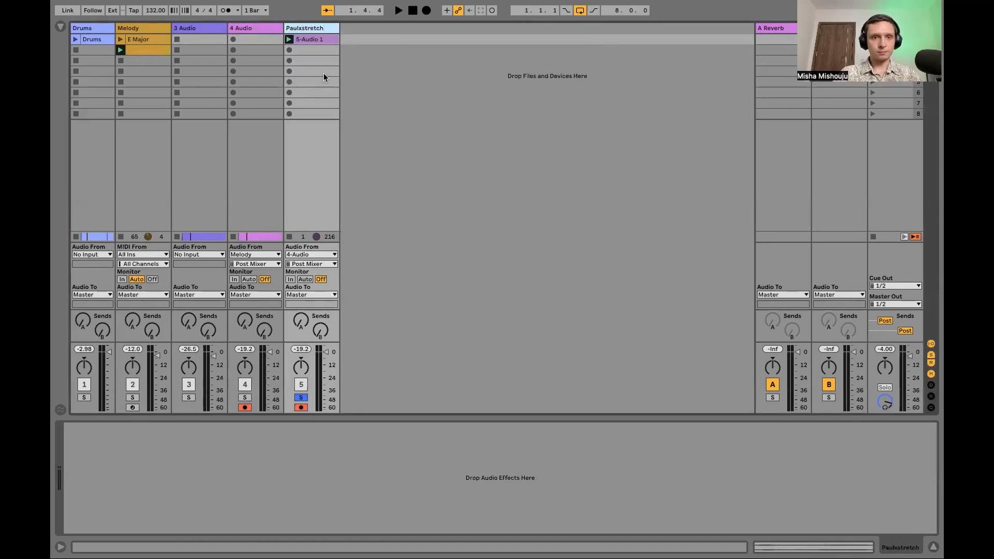
Delete the 4 Audio track and play the recorded clip on the Paulxstretch track
left_click(330, 40)
left_click(264, 30)
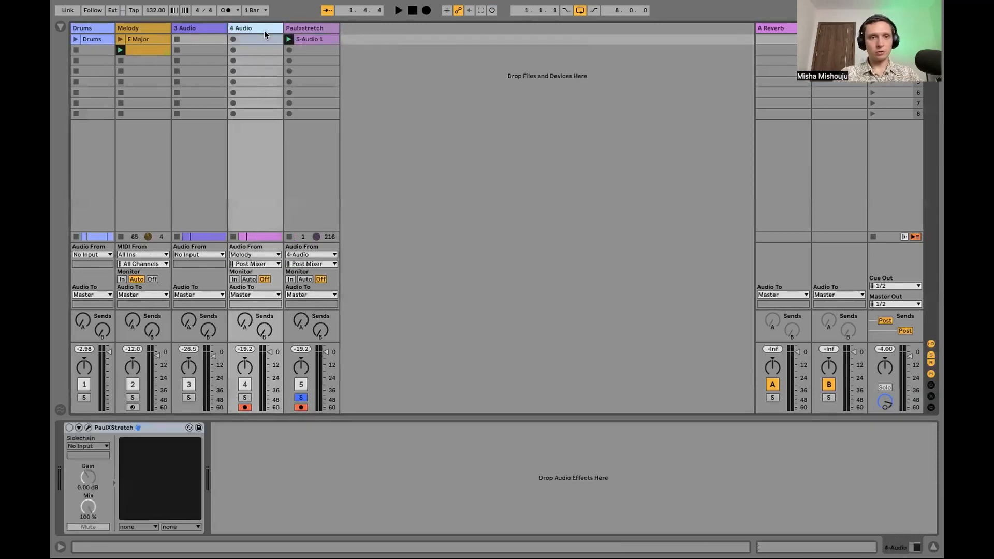
key("Delete")
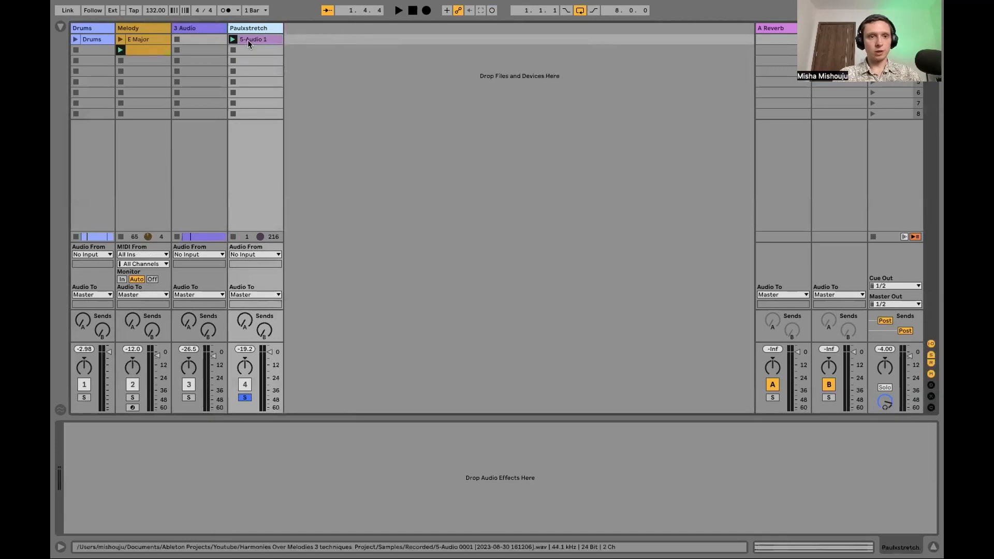
left_click(233, 39)
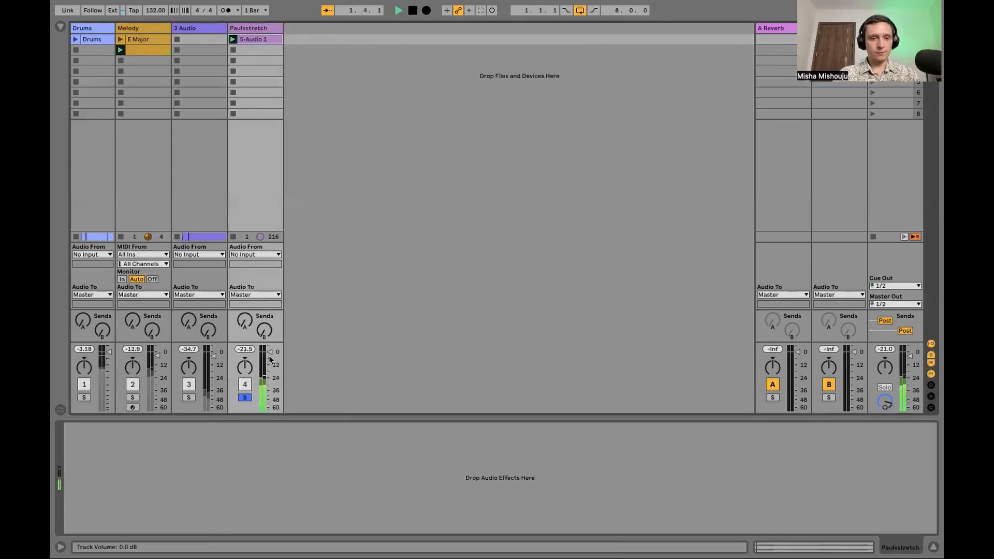
Add a Phaser-Flanger to the Paulxstretch track with Warmth at 40% and Feedback at 34%
left_click(60, 26)
left_click(113, 29)
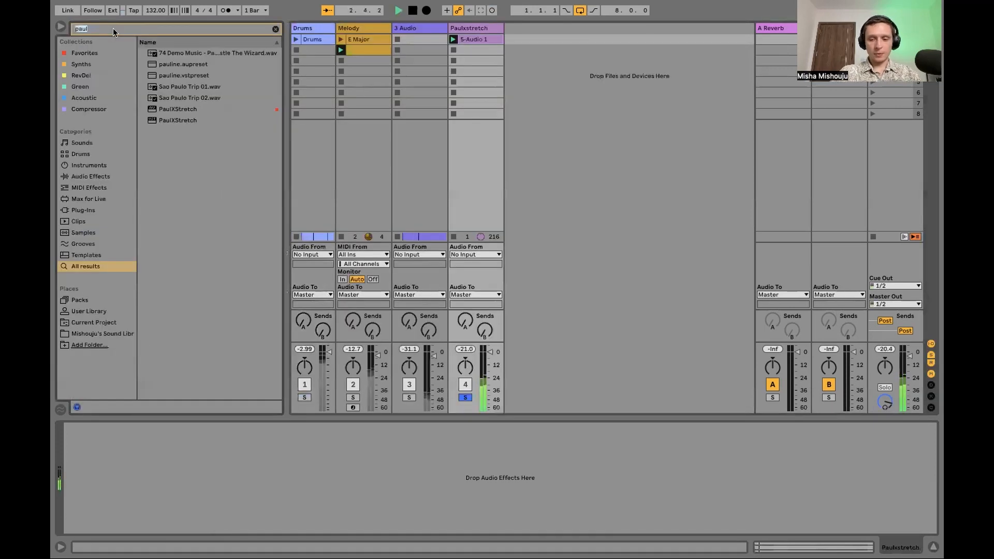
type("phaser")
left_click(161, 53)
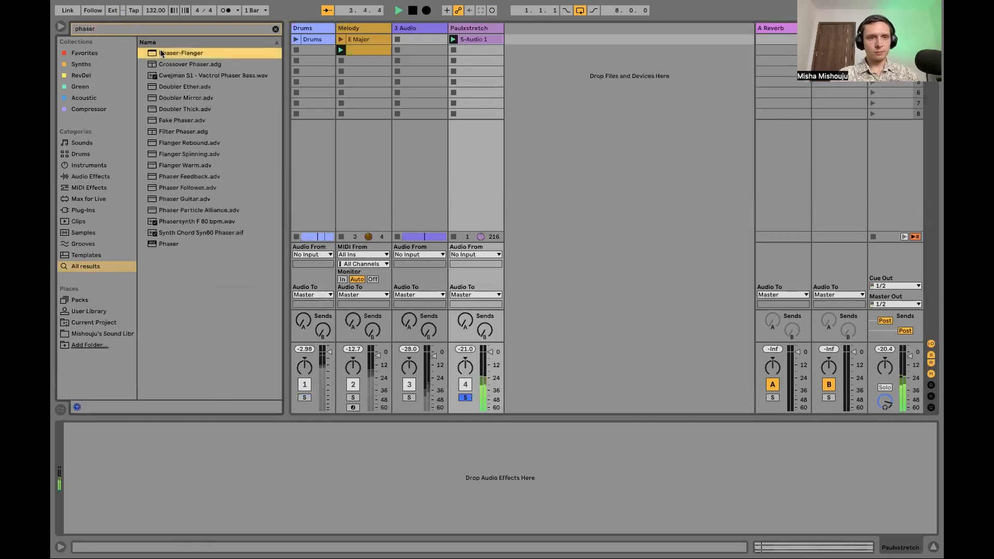
left_click_drag(502, 135, 194, 418)
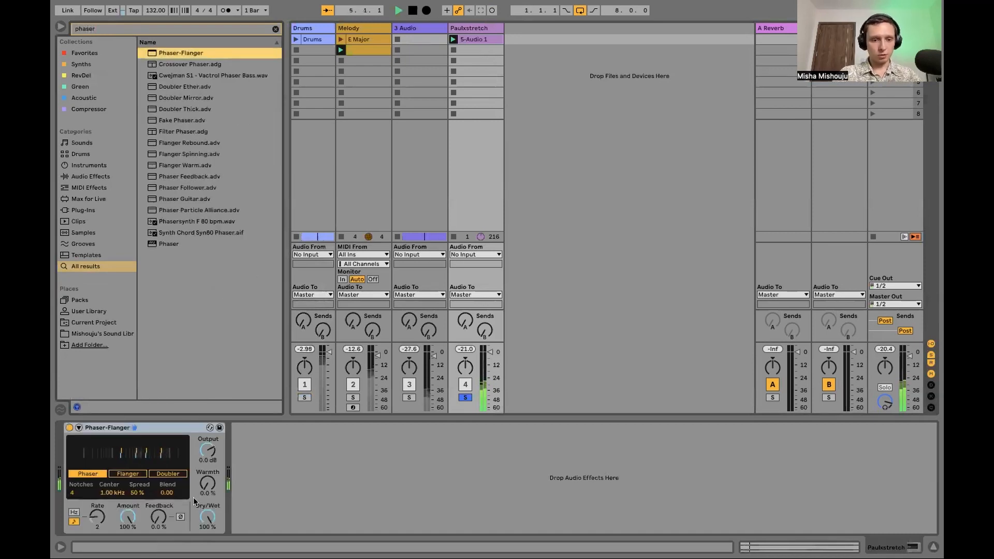
left_click_drag(207, 486, 207, 470)
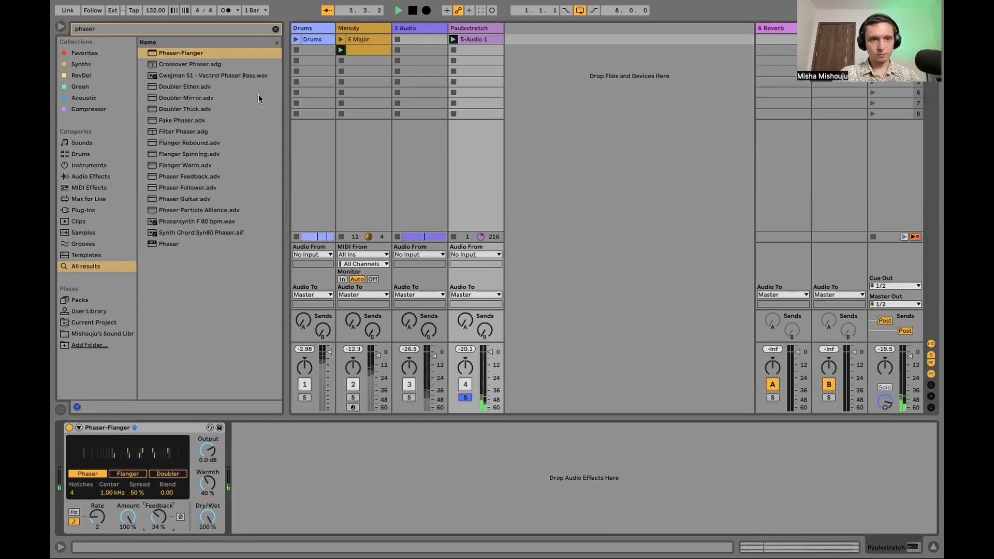
Add a switched-off Compressor and a Glue Compressor with its threshold at -34.3 dB after the Phaser-Flanger
left_click(207, 30)
type("compre")
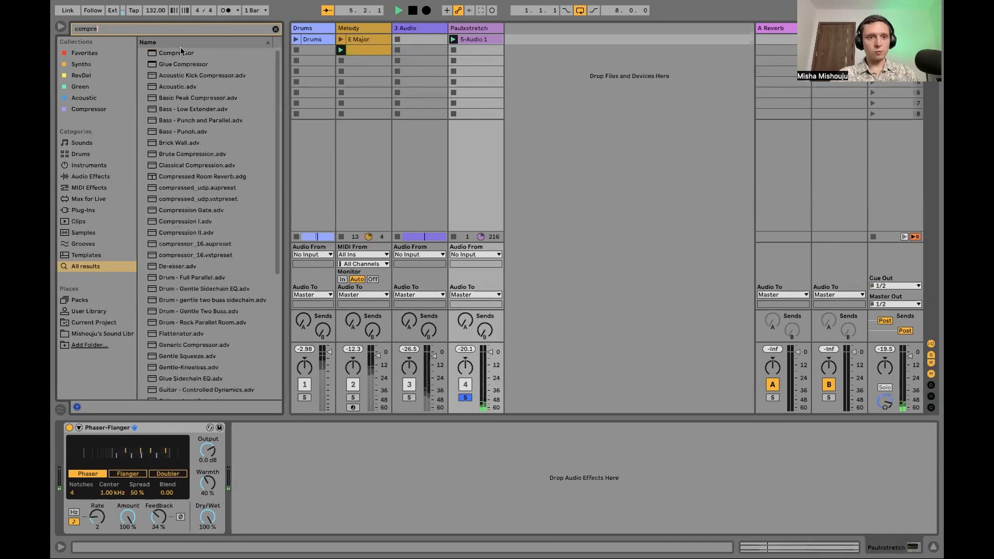
left_click_drag(228, 52, 346, 500)
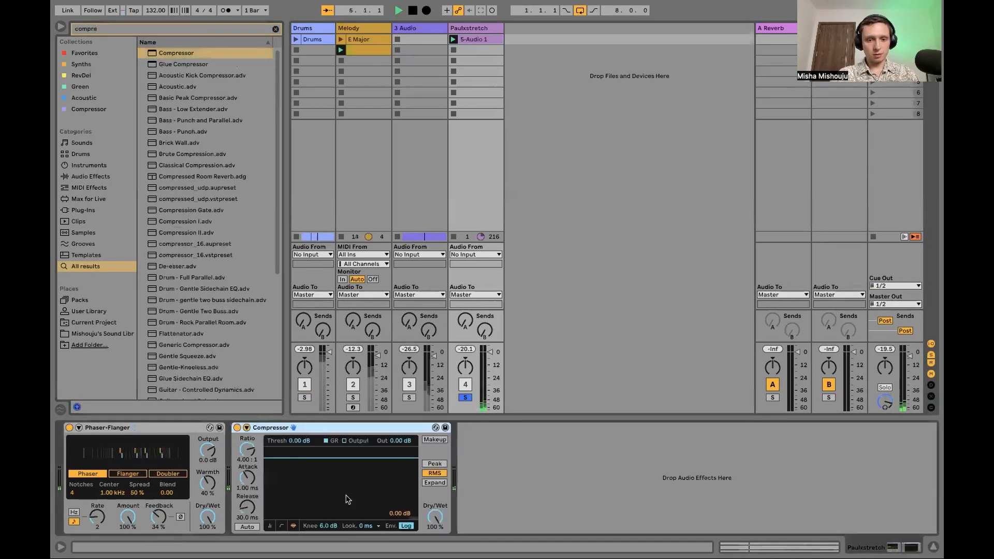
double_click(170, 65)
left_click(238, 429)
double_click(262, 428)
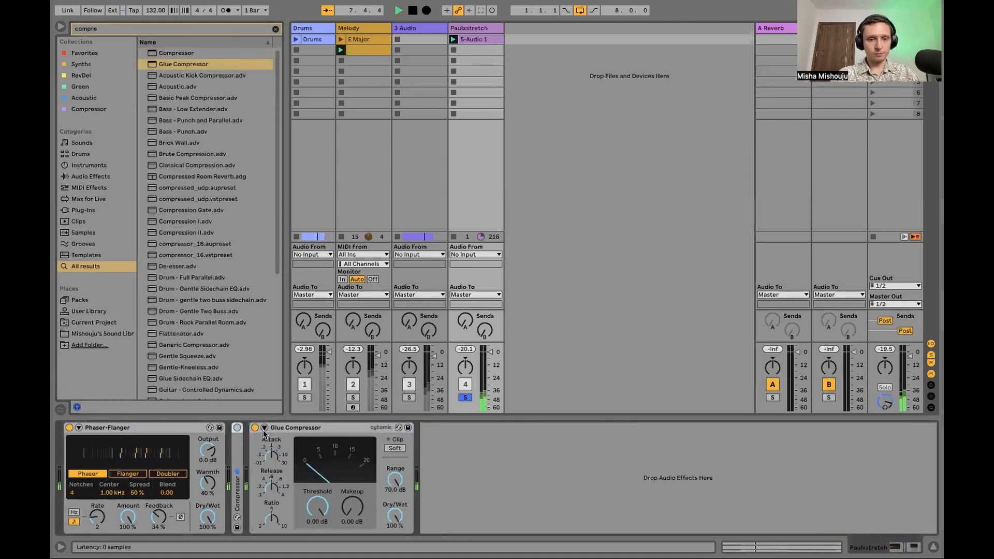
left_click_drag(320, 503, 319, 520)
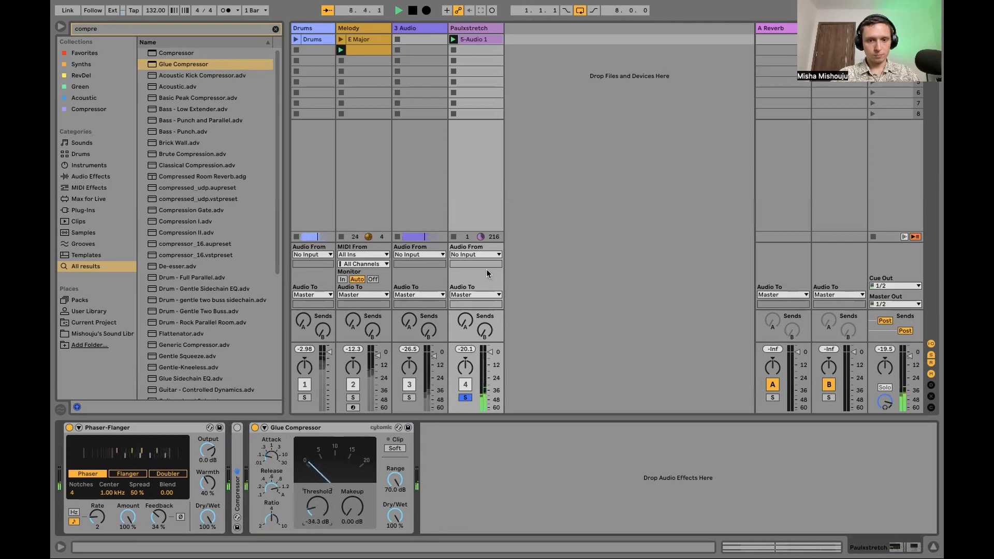
Add an EQ Eight after the Glue Compressor and make band 1 a low cut at 144 Hz with Q about 0.58
left_click(135, 31)
type("eq")
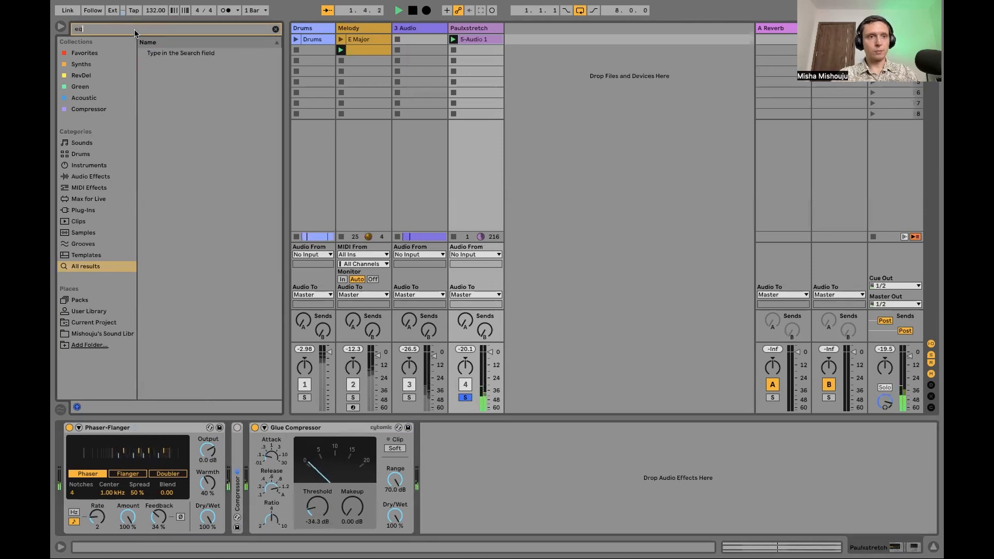
double_click(161, 64)
double_click(307, 429)
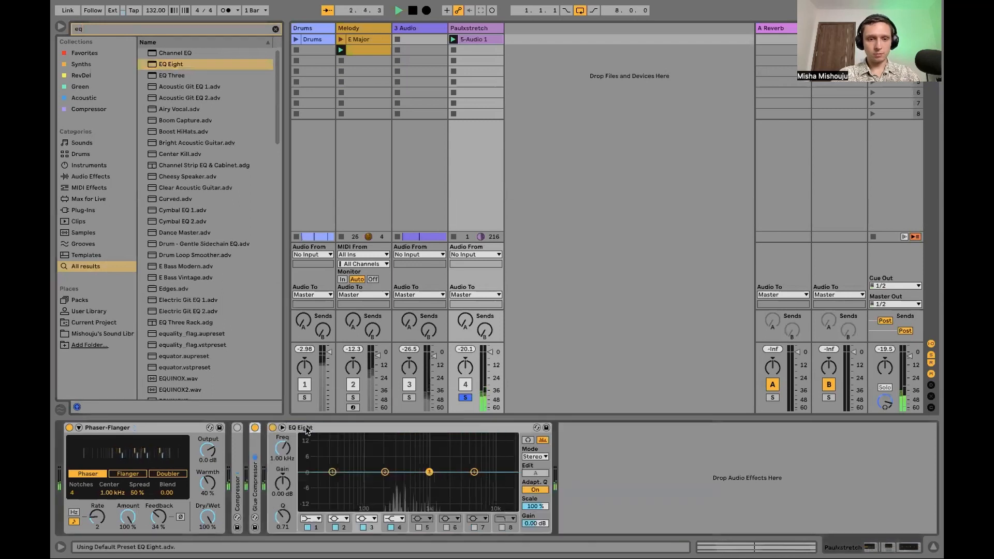
left_click(318, 520)
left_click(308, 459)
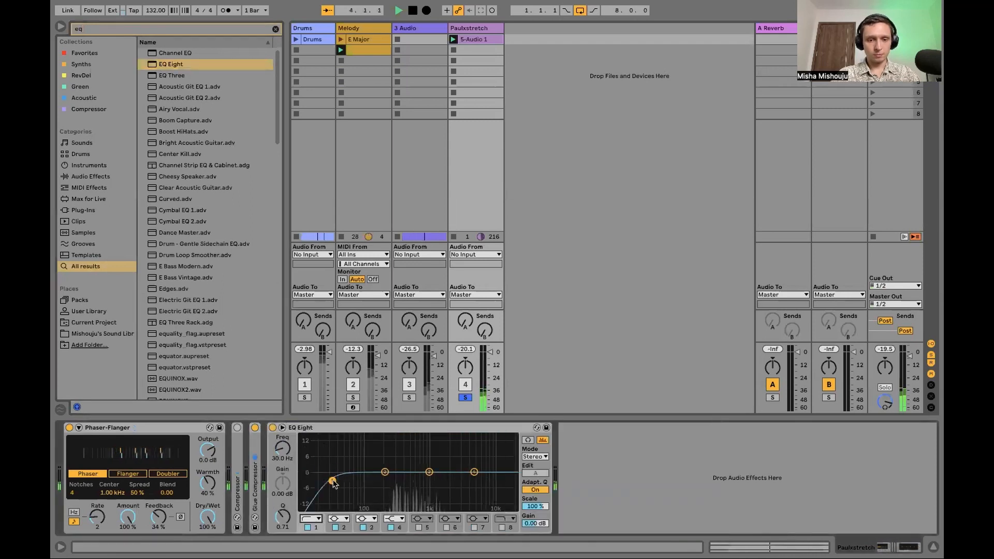
left_click_drag(332, 472, 376, 484)
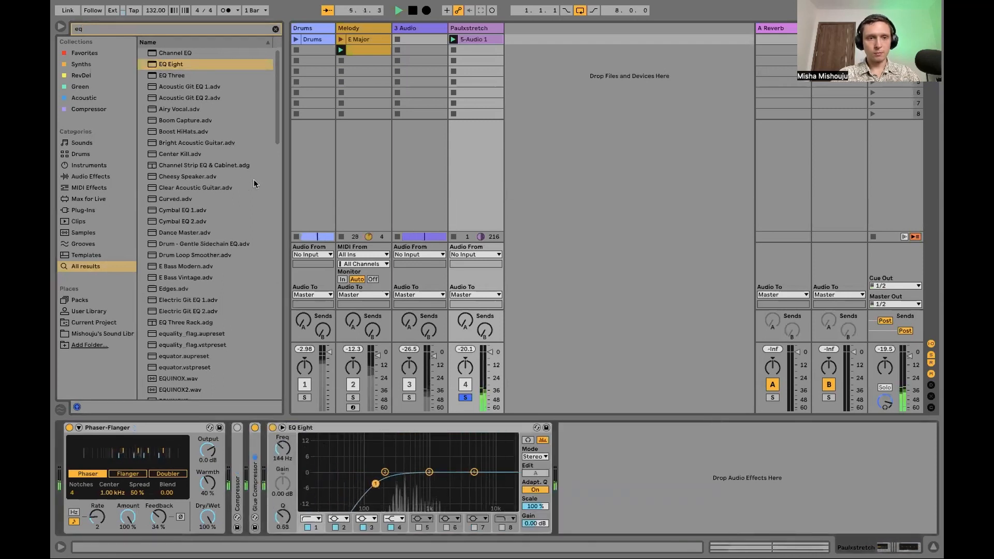
Add a Saturator to the Paulxstretch track with Drive at 7.43 dB and Base at -7.43
left_click(100, 30)
type("satur")
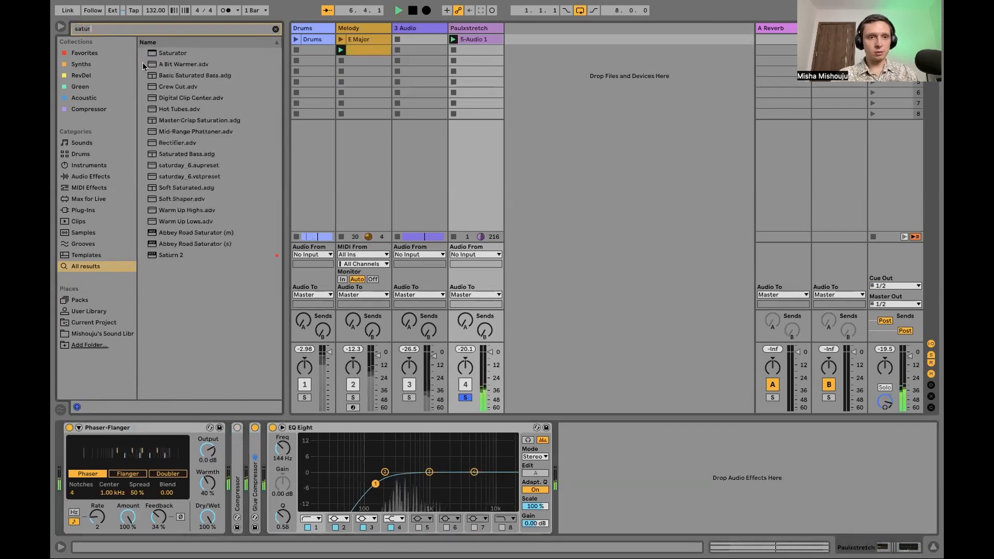
key("Down")
key("Return")
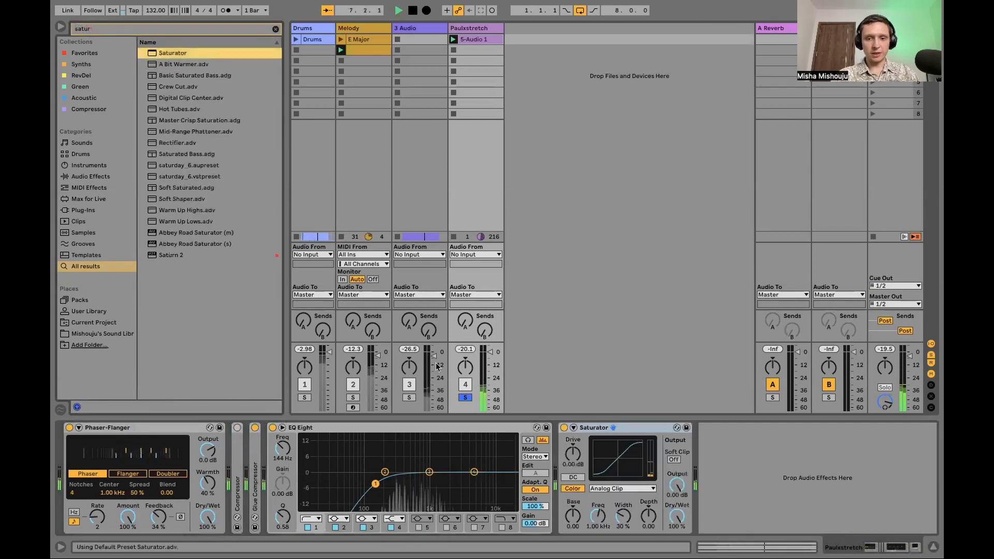
double_click(339, 427)
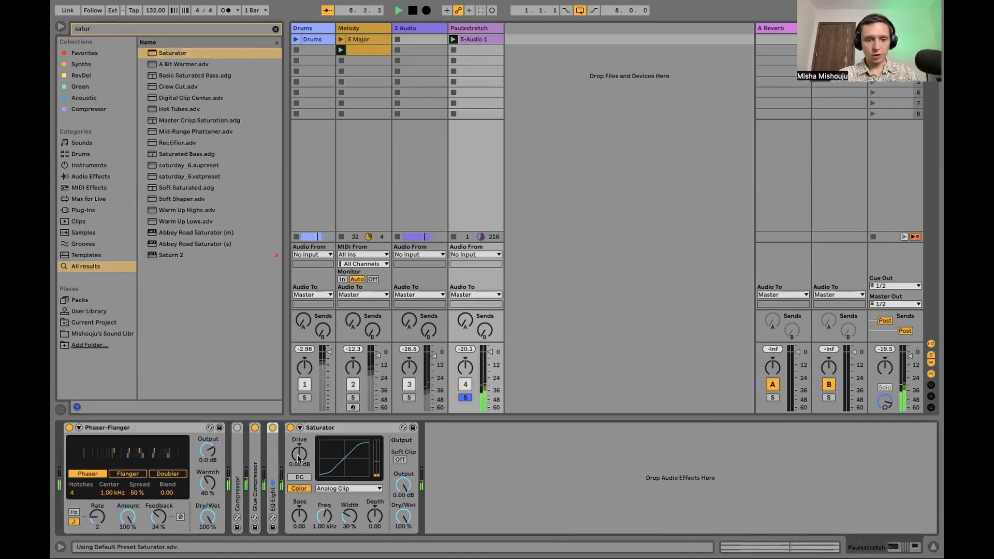
left_click_drag(299, 455, 299, 452)
left_click_drag(299, 516, 300, 523)
Move the Saturator ahead of the Glue Compressor and collapse the Saturator and Phaser-Flanger
left_click_drag(332, 428, 245, 442)
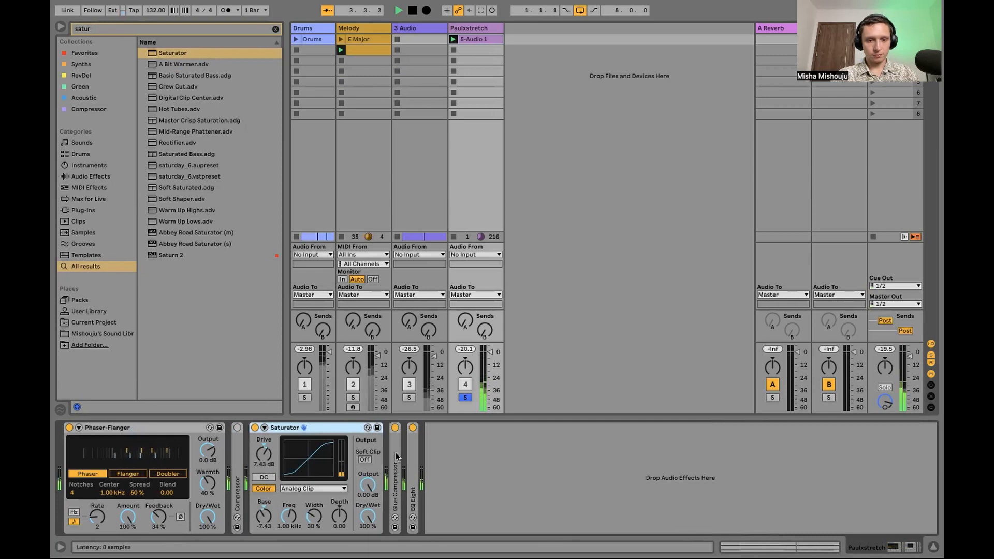
double_click(290, 428)
double_click(107, 428)
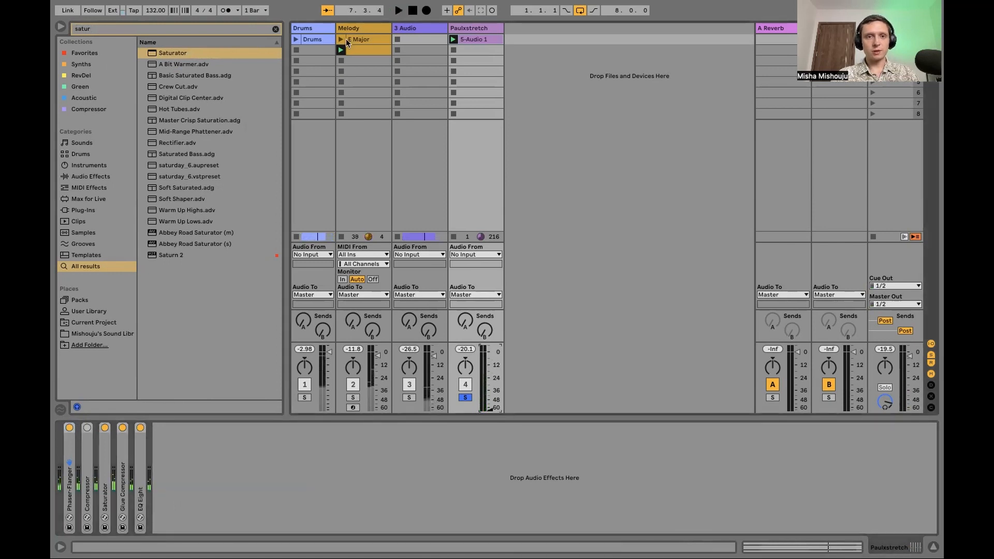
Play the E Major clip with Melody soloed and raise the Paulxstretch track volume to about -1.6 dB
left_click(346, 39)
left_click(114, 428)
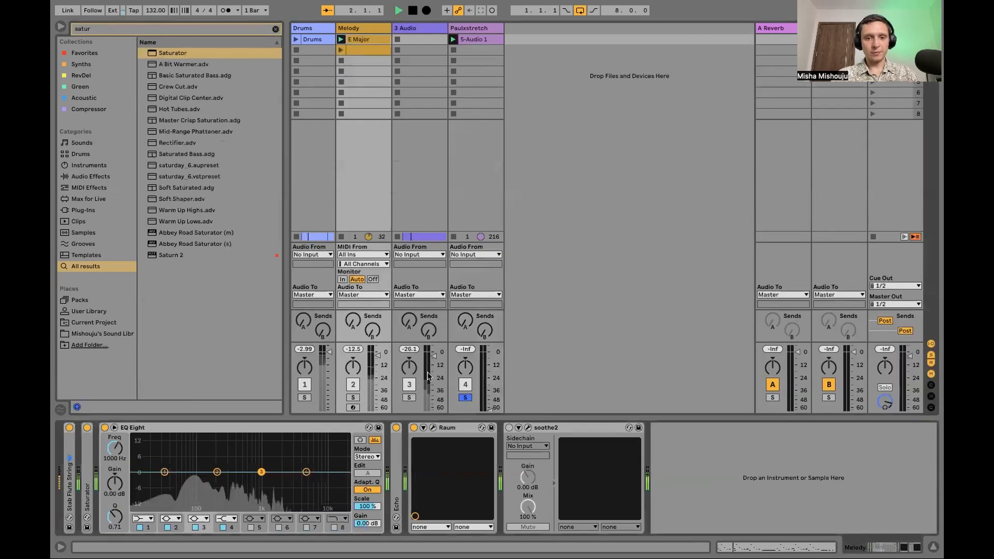
left_click(352, 398)
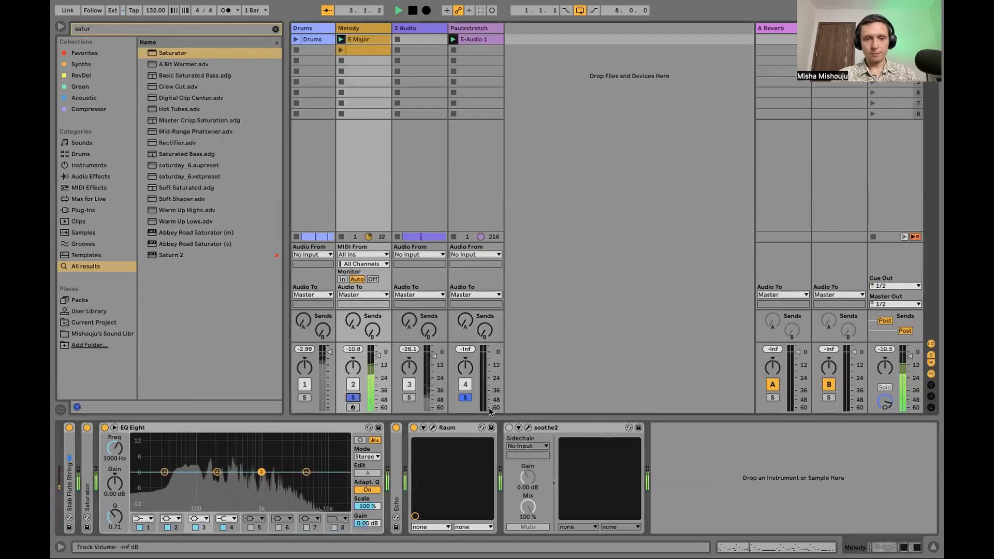
left_click_drag(490, 412, 491, 355)
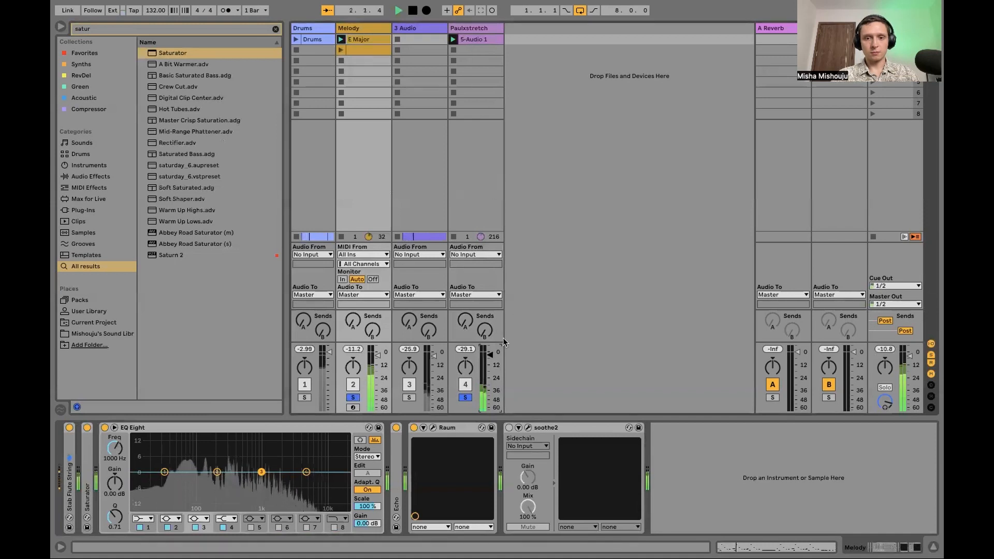
left_click_drag(491, 356, 492, 354)
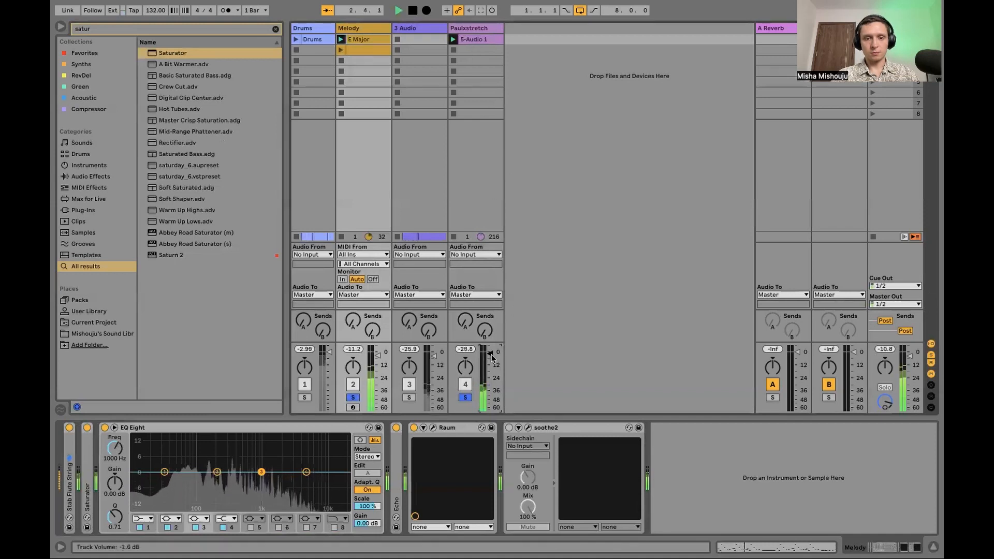
Raise the Drive of the Paulxstretch track's Saturator to 17.7 dB
left_click(484, 29)
double_click(105, 488)
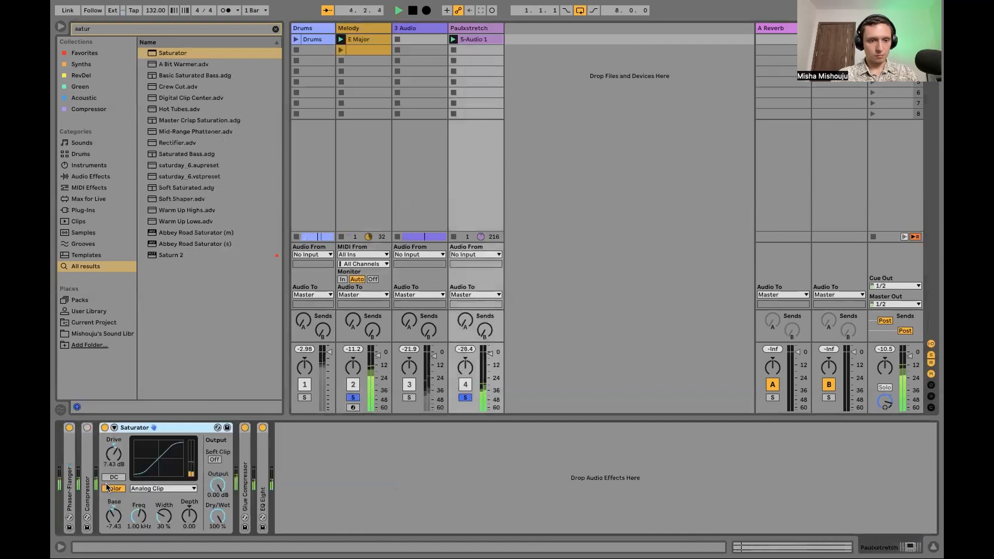
left_click_drag(116, 457, 116, 440)
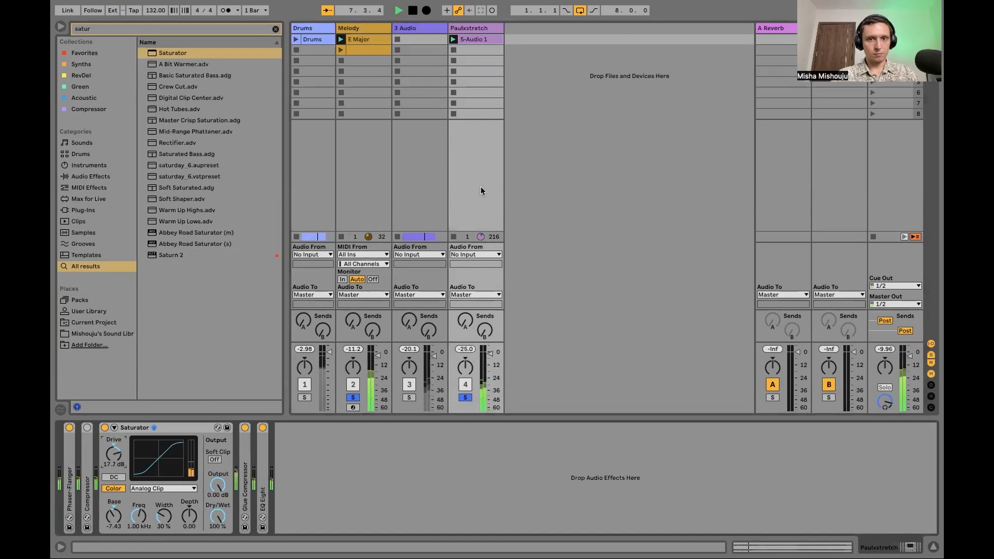
Open the 5-Audio 1 clip and shorten its loop to the first 8 bars
left_click(468, 46)
double_click(468, 41)
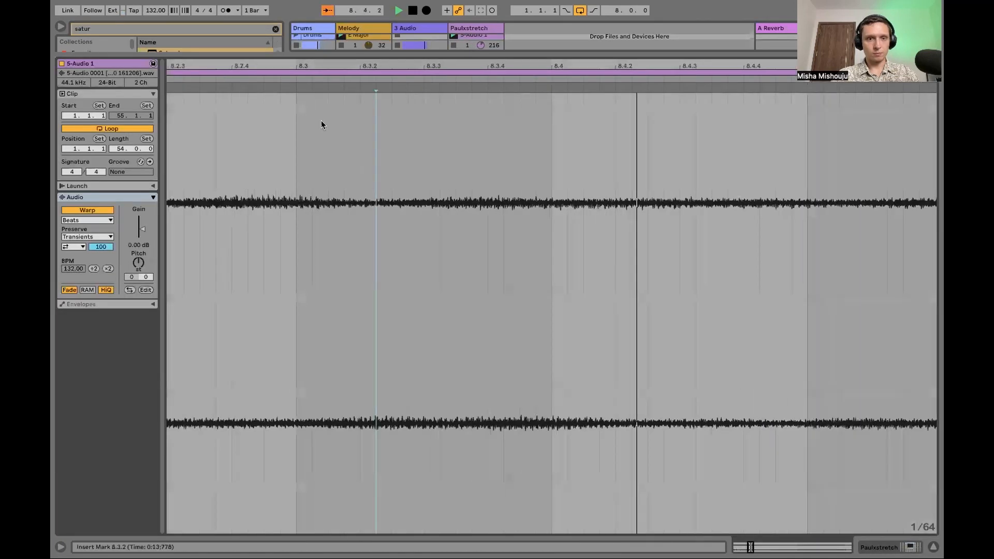
left_click_drag(305, 67, 304, 11)
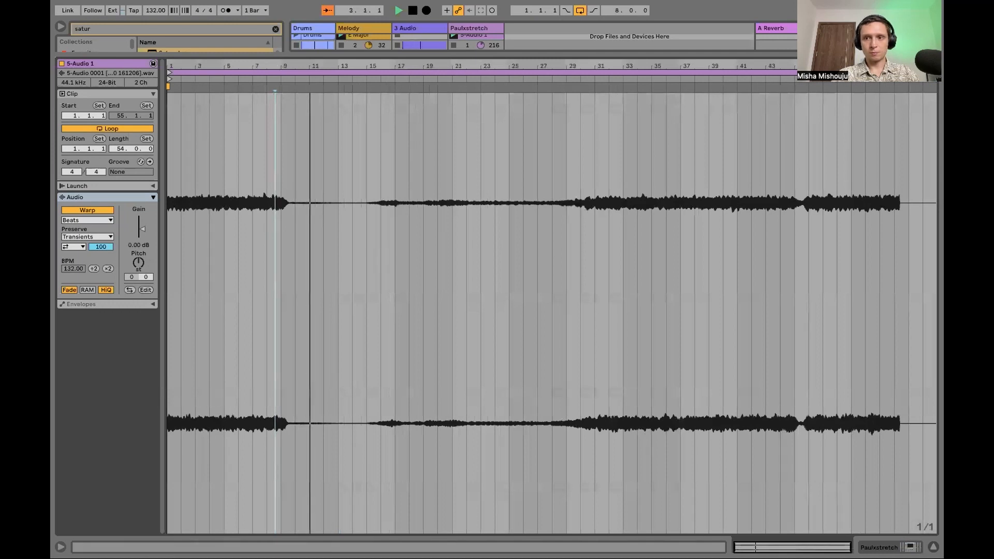
left_click_drag(936, 72, 278, 129)
Raise the 5-Audio 1 clip's gain to 7.06 dB
left_click_drag(154, 216, 154, 190)
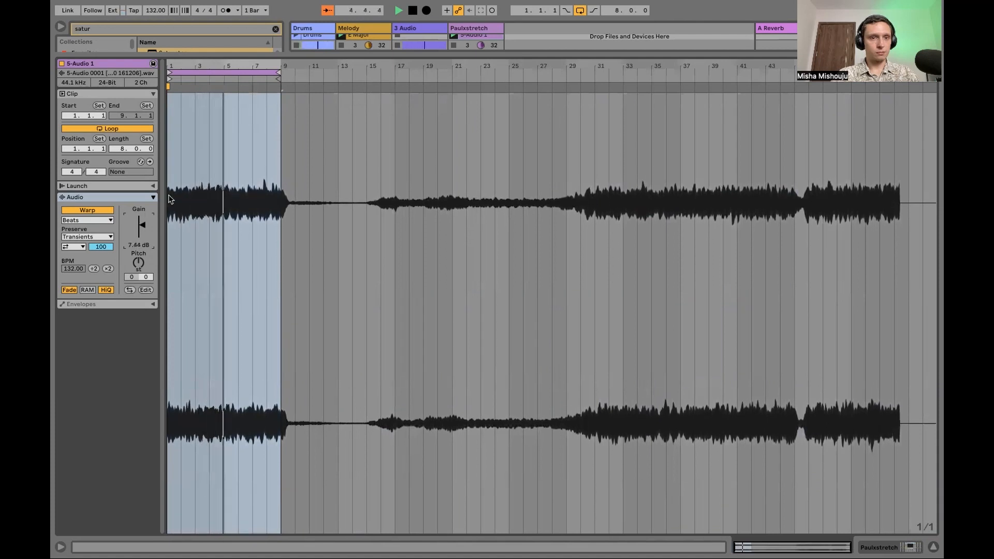
left_click_drag(200, 68, 333, 137)
left_click(336, 138)
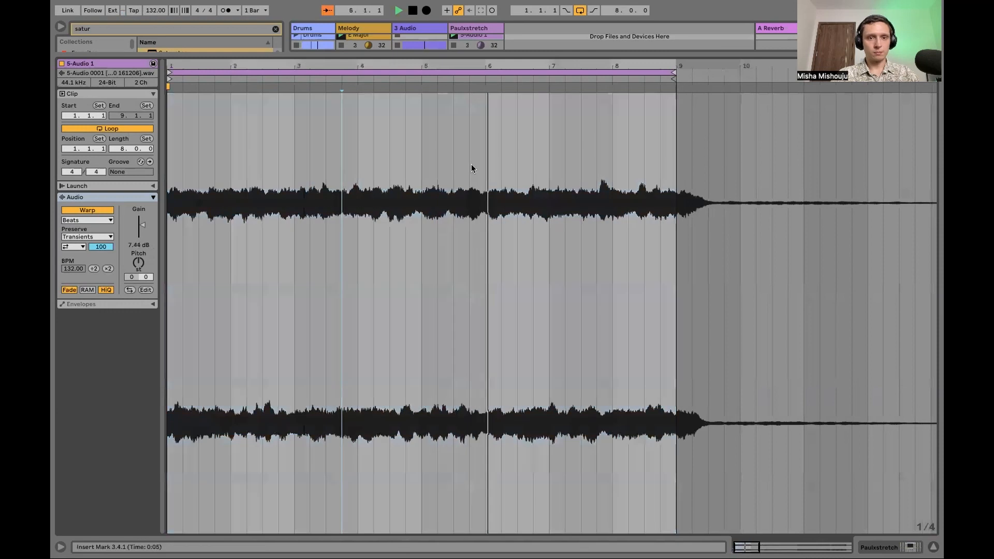
left_click_drag(142, 227, 142, 228)
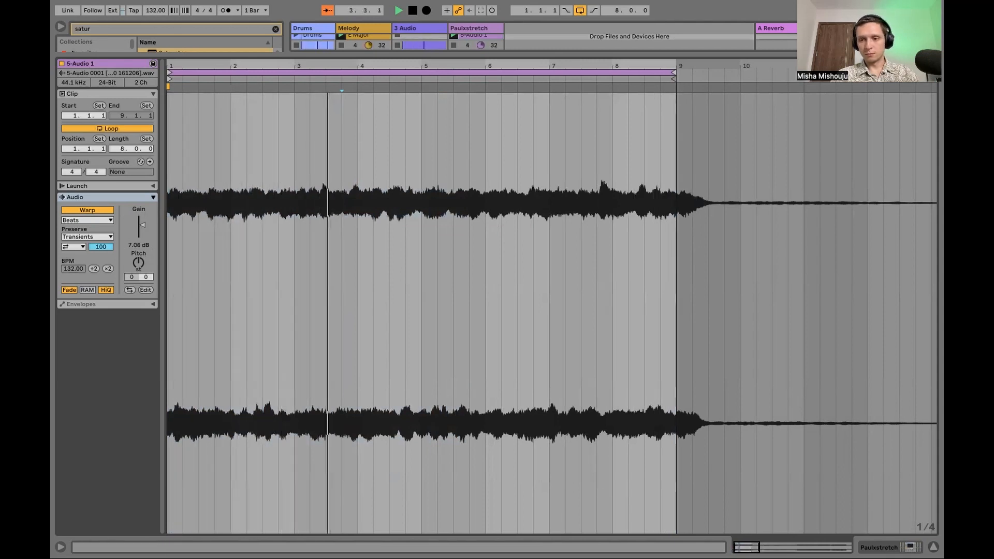
Hide the clip view, take Melody out of solo and solo Drums together with Paulxstretch
key("super+alt+l")
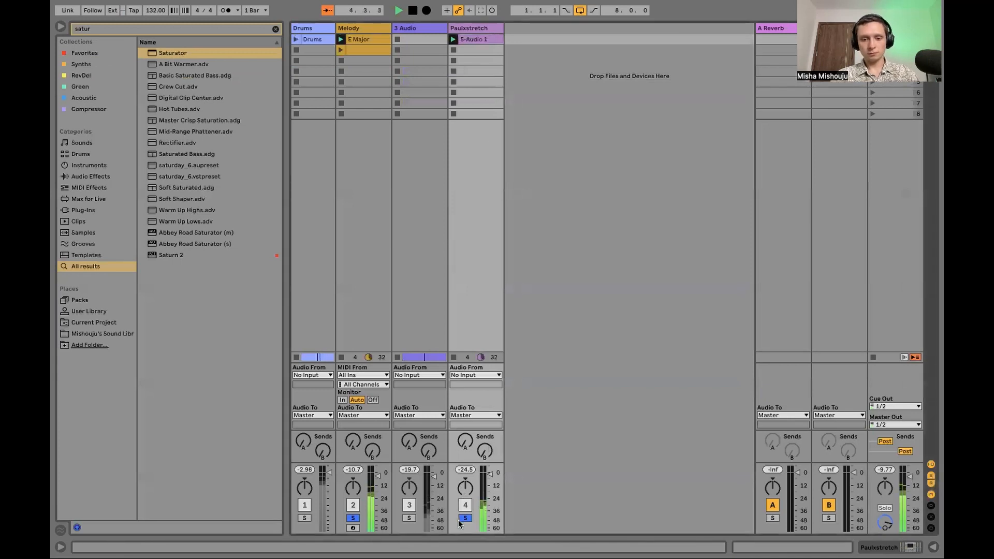
left_click(353, 517)
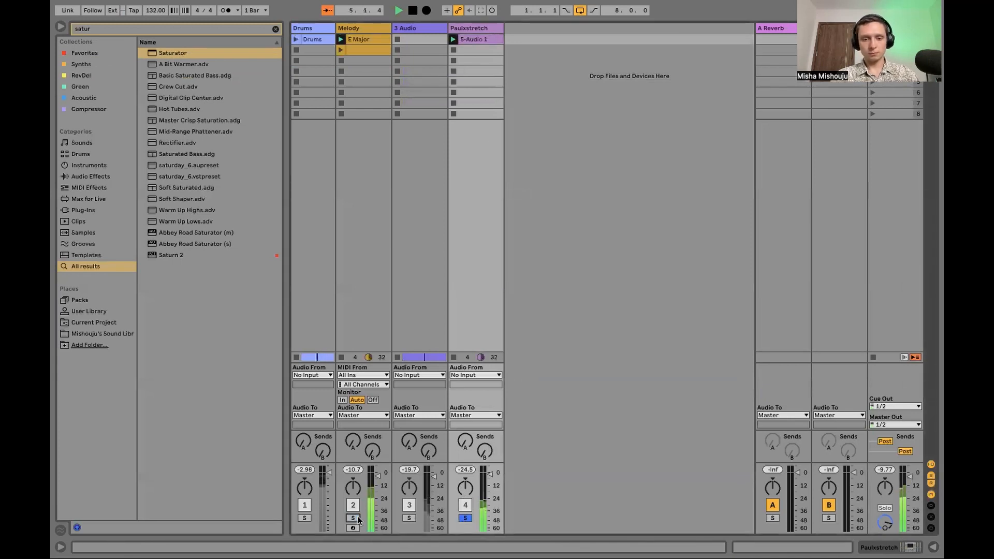
left_click(305, 517)
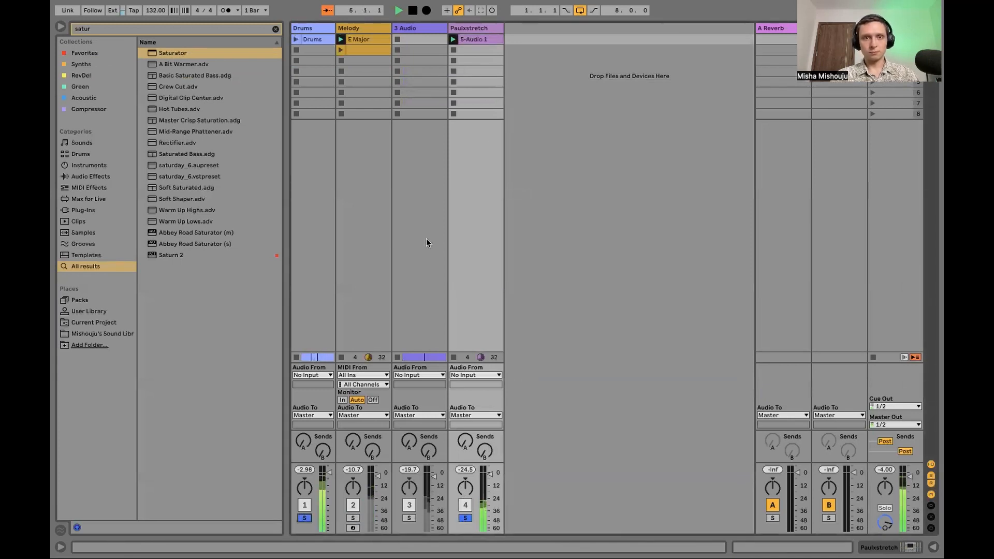
Delete the empty 3 Audio track
left_click(474, 28)
left_click(417, 29)
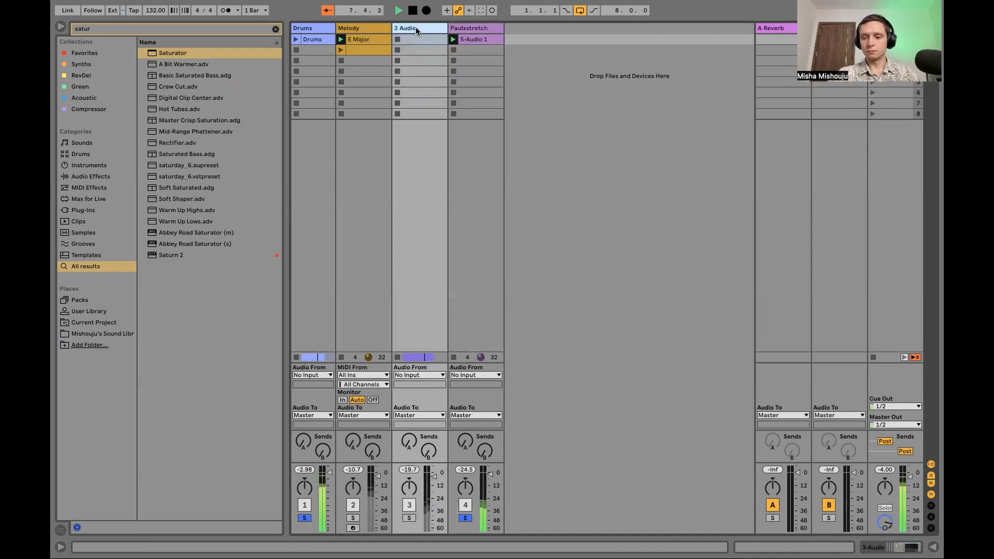
key("Delete")
left_click(531, 199)
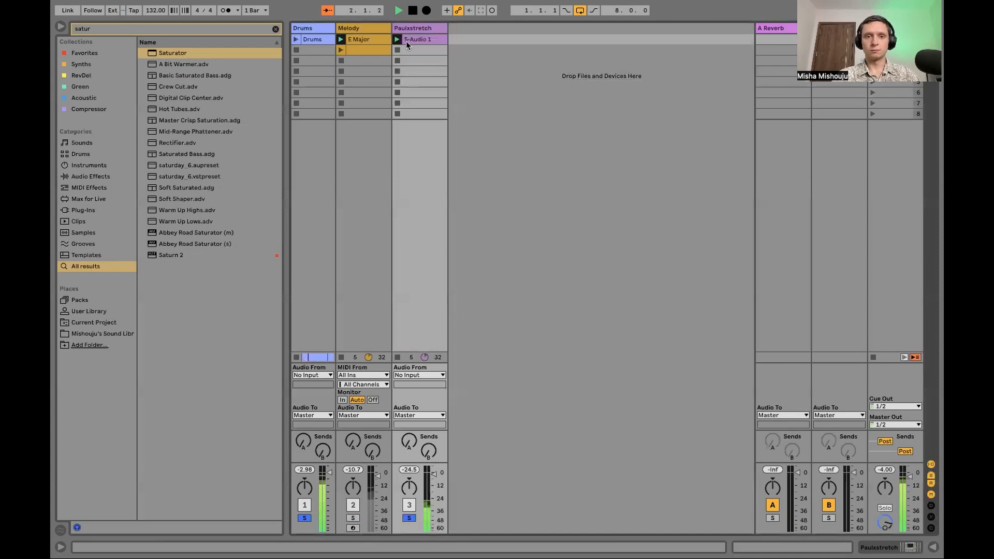
Add Auto Pan after EQ Eight on the Paulxstretch track with 46.8 % amount, 0.82 Hz rate and 223° phase
double_click(402, 27)
left_click(236, 32)
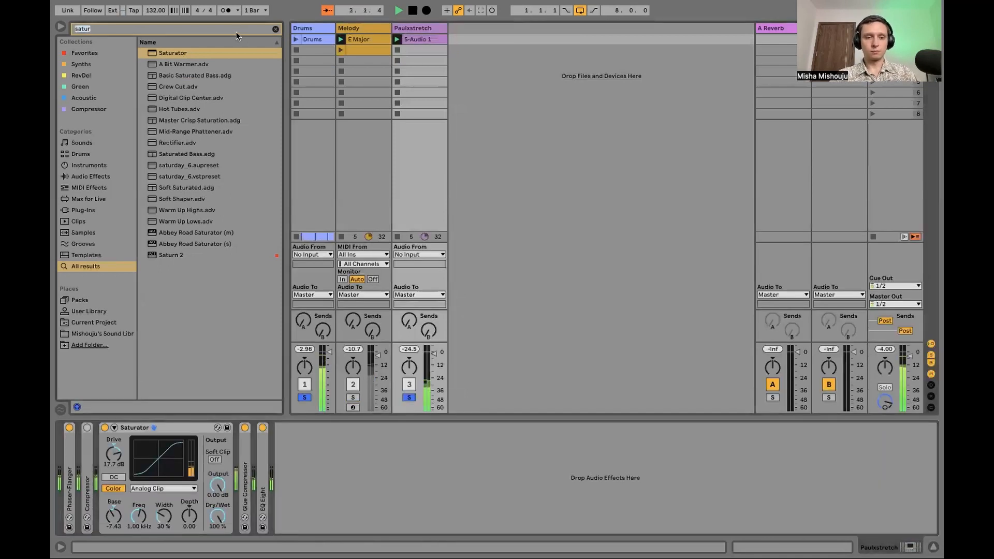
type("auto pan")
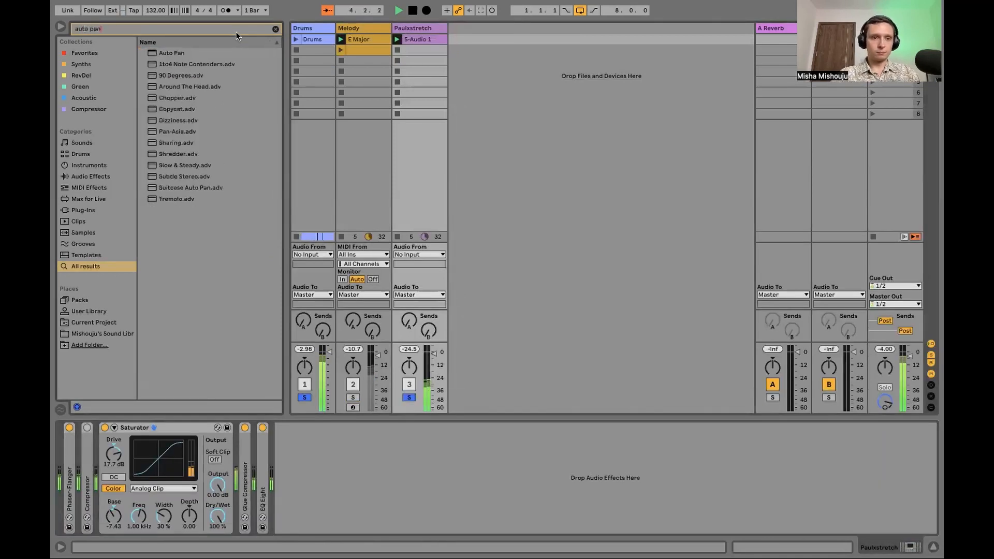
left_click_drag(160, 55, 365, 463)
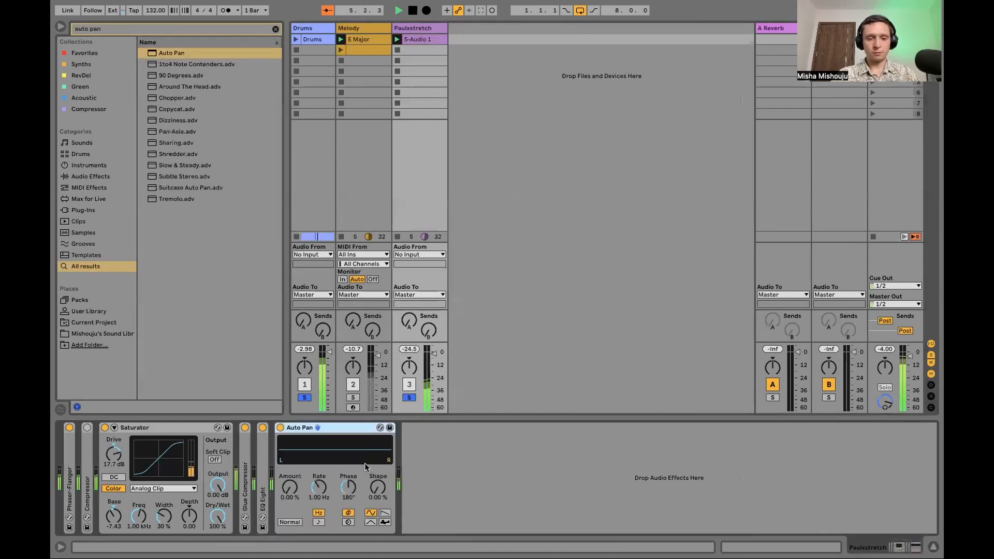
left_click_drag(290, 490, 290, 474)
left_click_drag(329, 500, 290, 485)
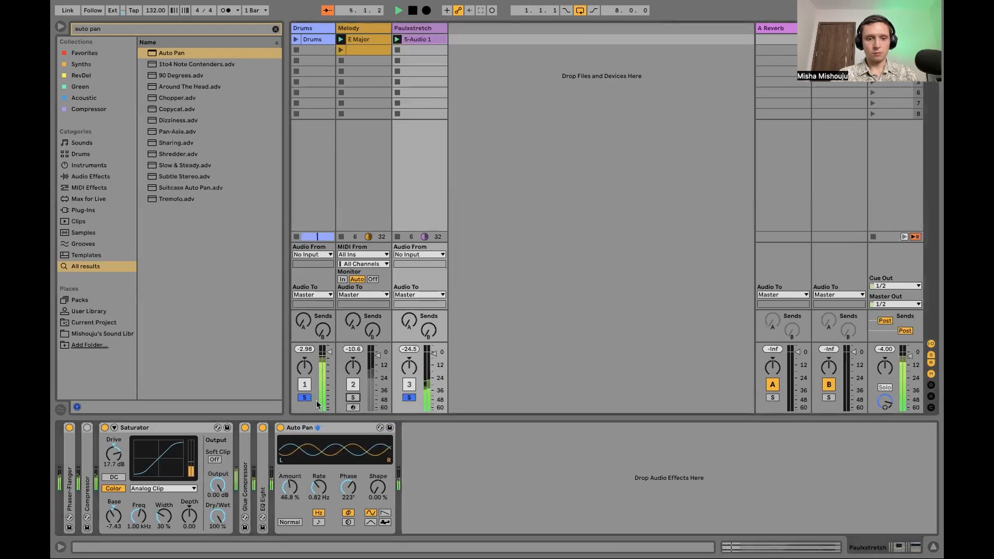
Solo Melody with Paulxstretch, add Drums to the solo and slightly lower the Paulxstretch track's volume
left_click(351, 398)
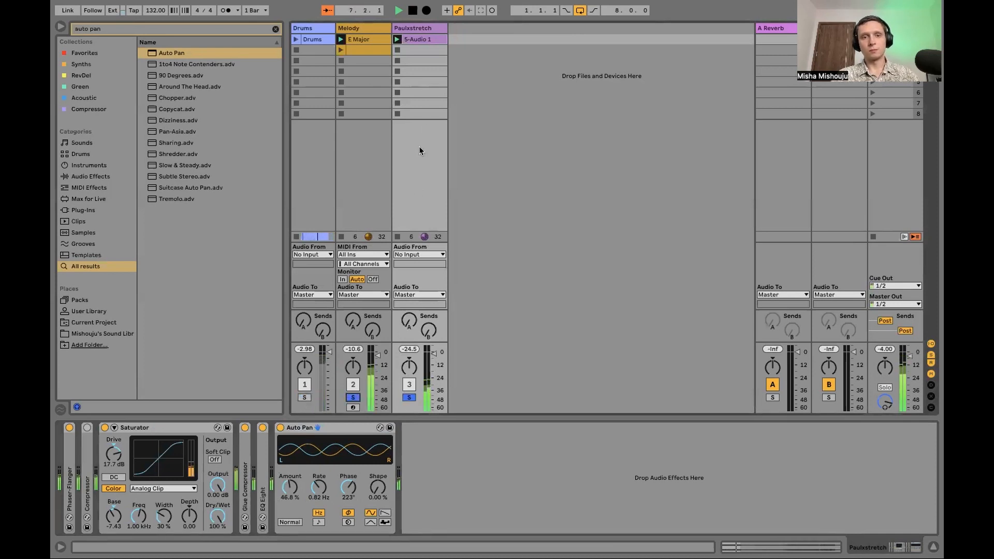
left_click(305, 398)
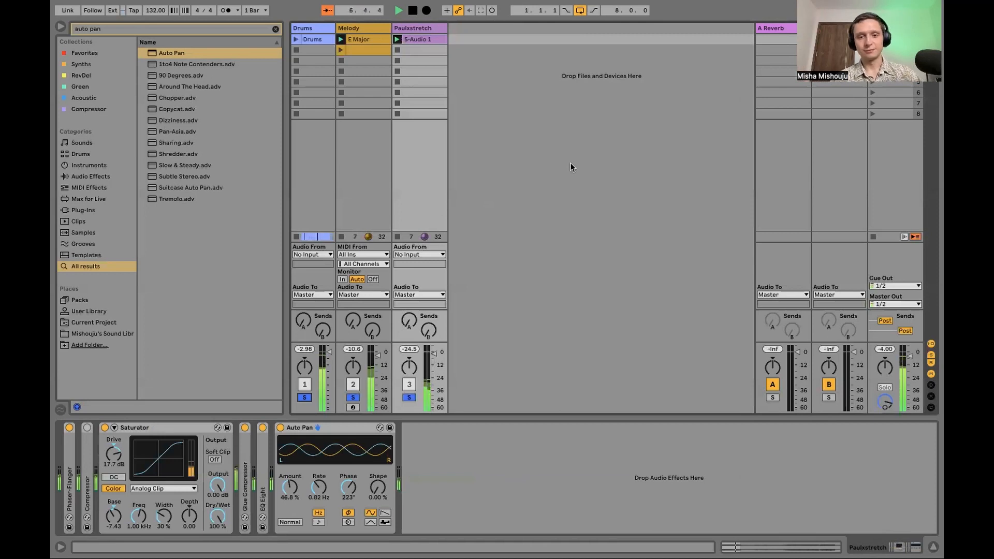
left_click(414, 29)
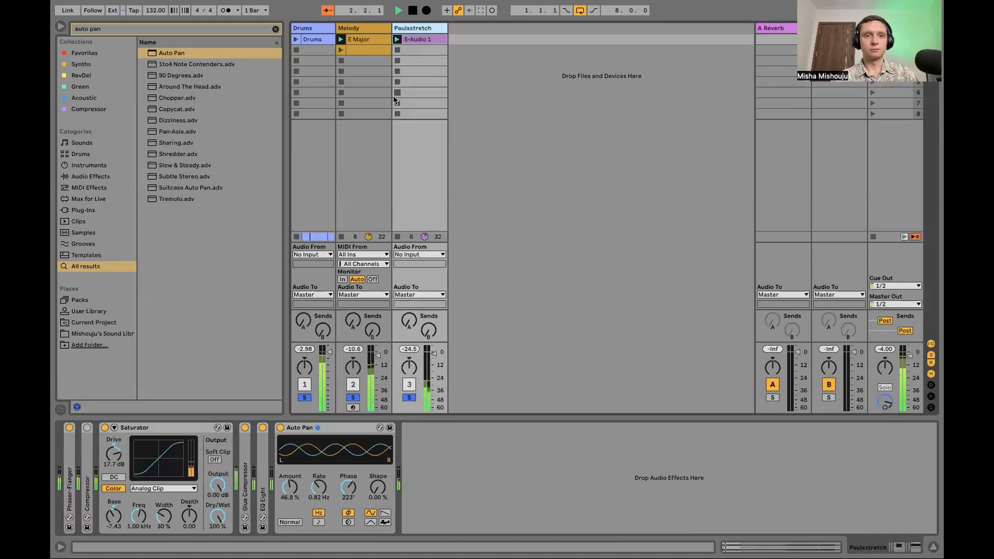
left_click_drag(435, 354, 434, 357)
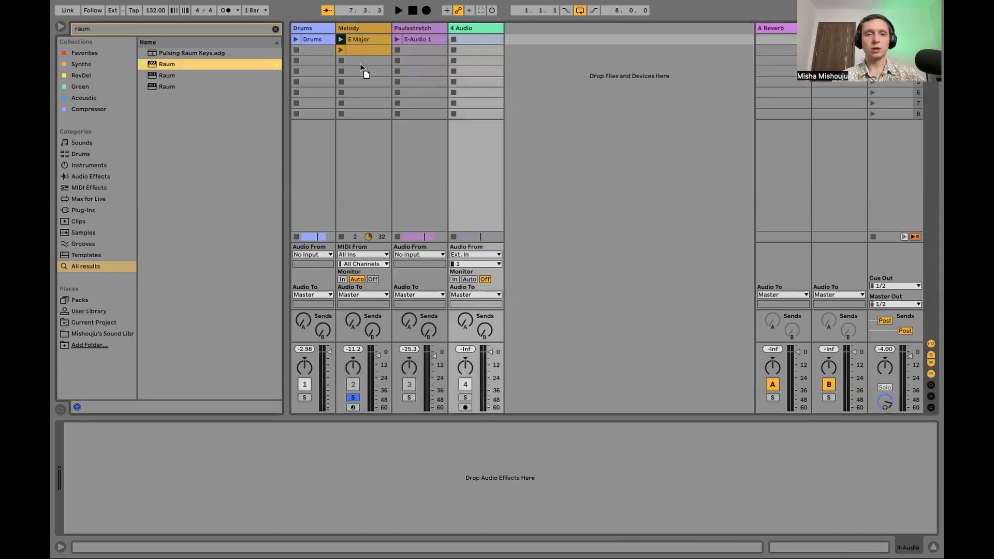
Add the Raum reverb to the end of the Melody track's device chain and move its window clear of the clips
left_click_drag(360, 66, 364, 54)
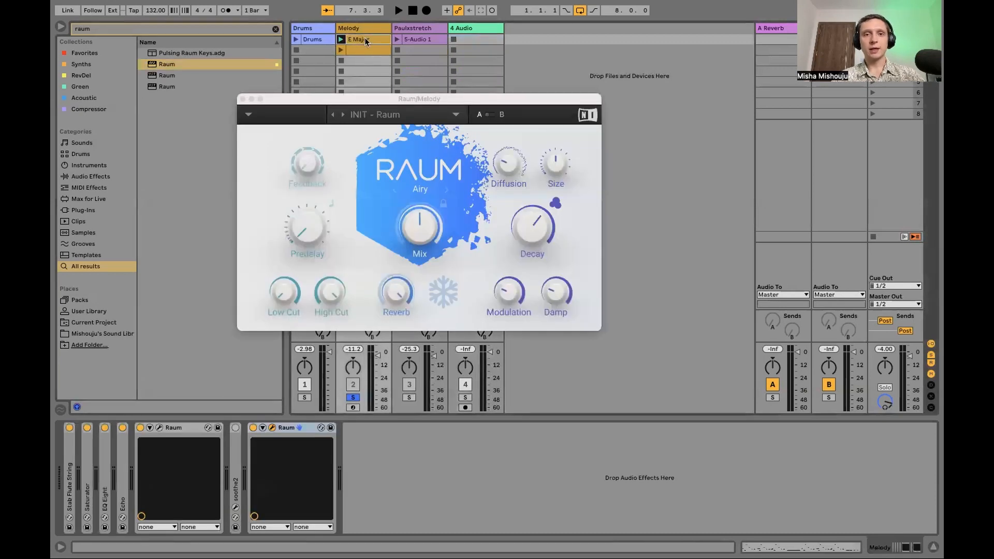
left_click(366, 51)
left_click(356, 39)
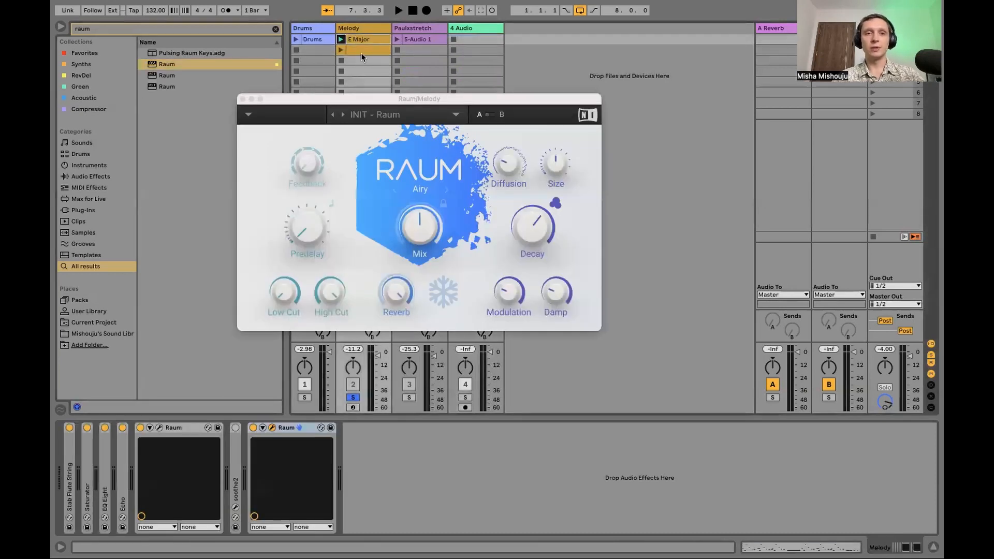
left_click(360, 52)
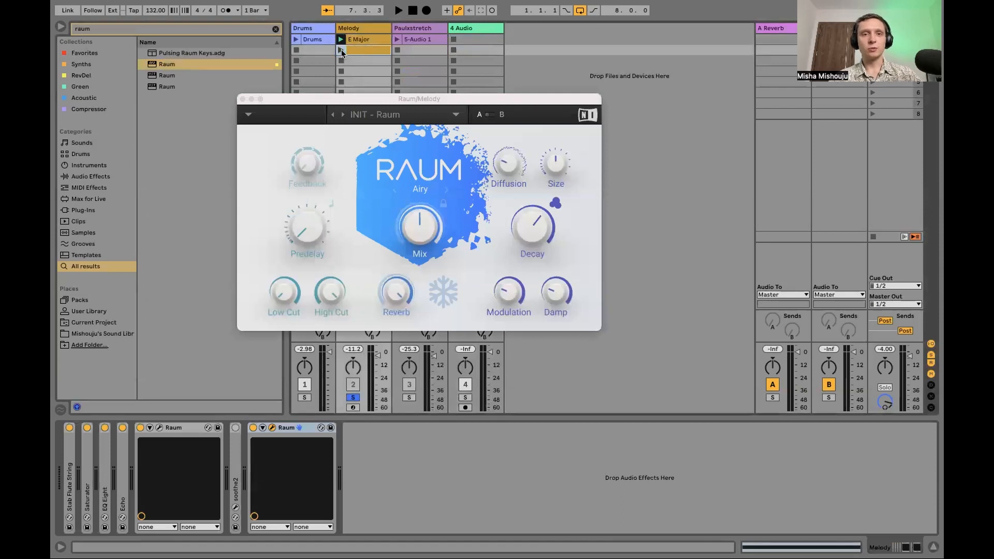
left_click_drag(321, 100, 574, 96)
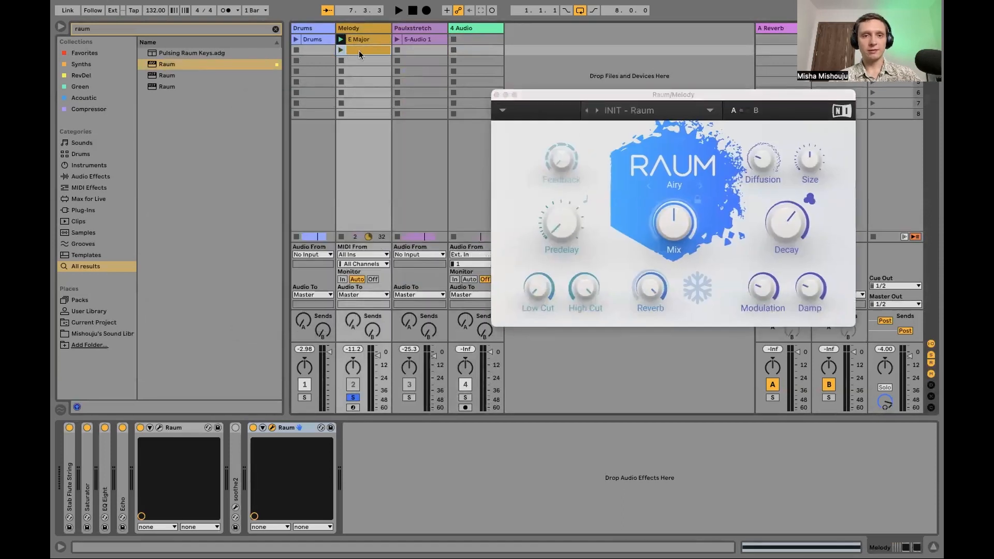
Launch the second Melody clip, transpose its sustained note up one octave to E3 and hide the clip view
left_click(342, 51)
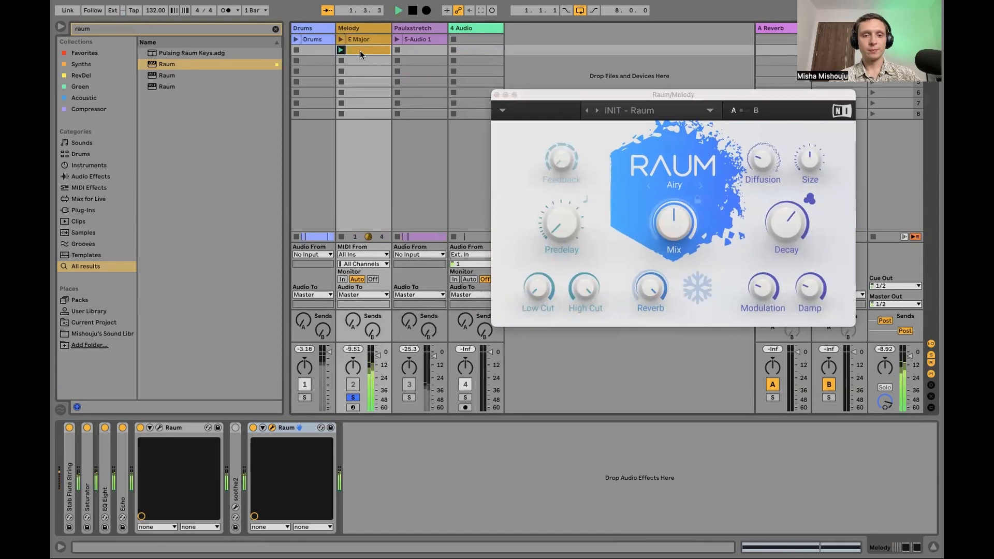
double_click(359, 51)
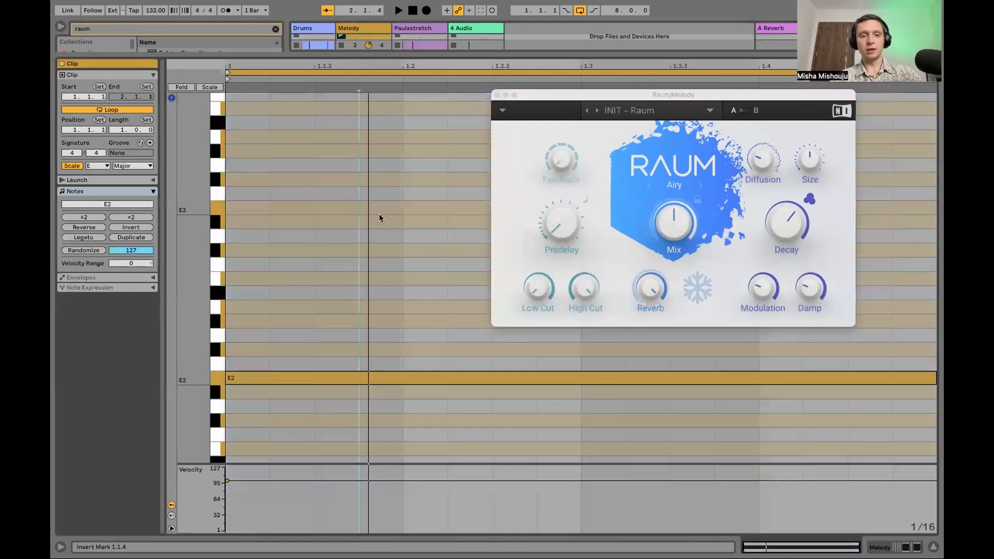
left_click_drag(379, 214, 301, 401)
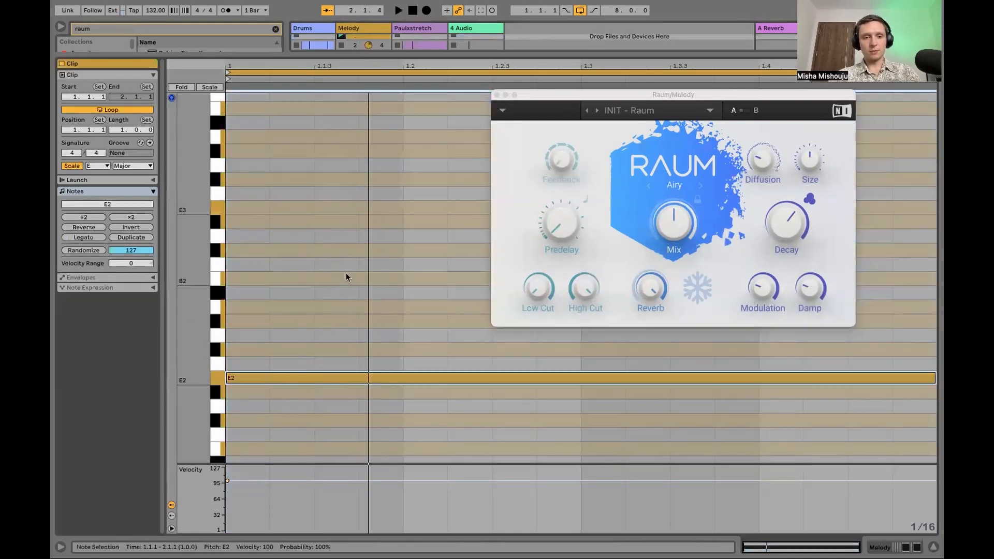
key("shift+Up")
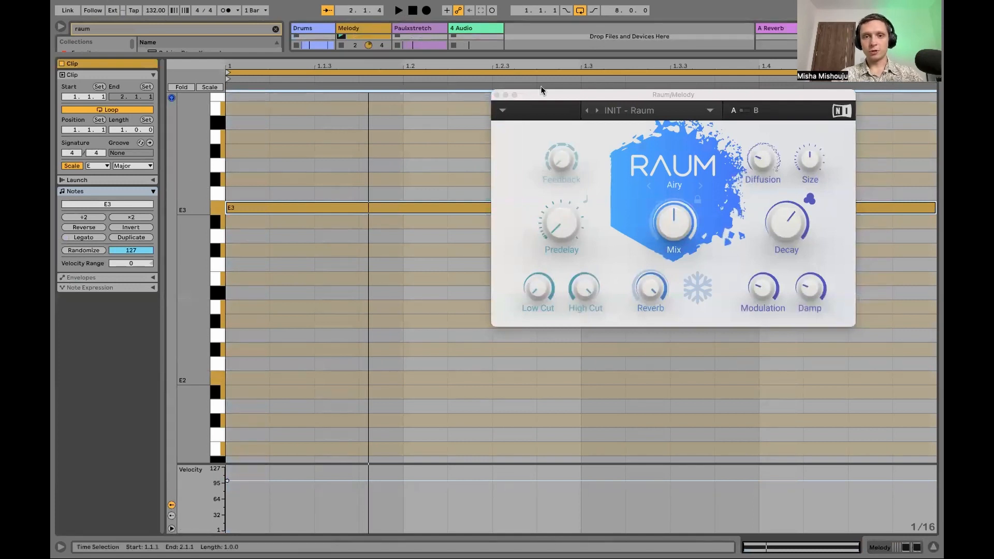
left_click_drag(541, 91, 433, 109)
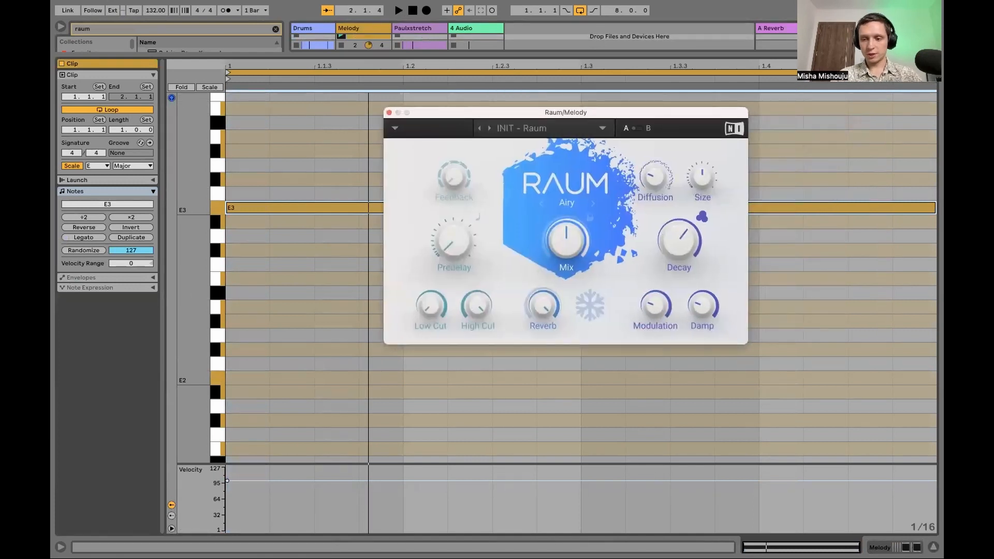
left_click(934, 547)
Play the sustained note while raising Raum's Low Cut, and turn its Mix fully up
key("space")
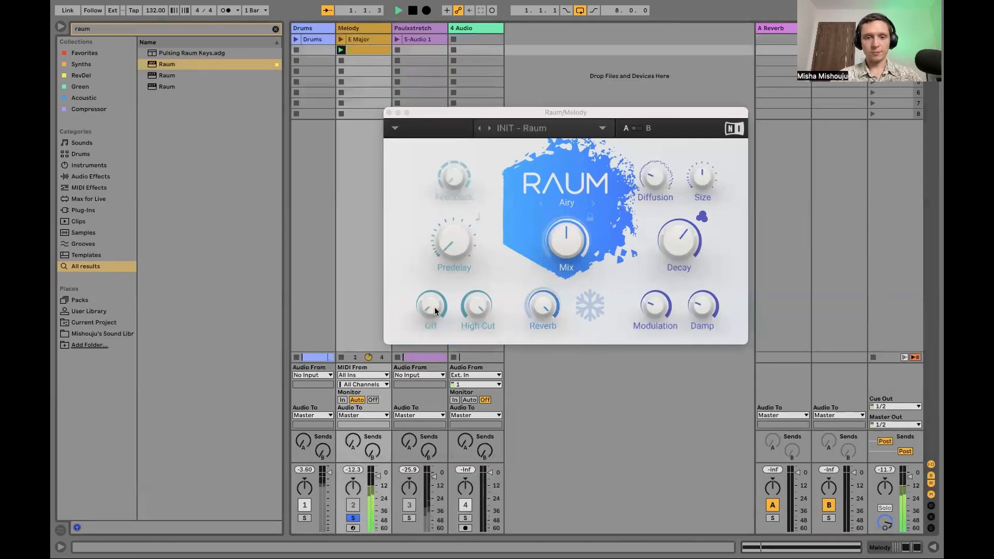
left_click_drag(424, 317, 444, 328)
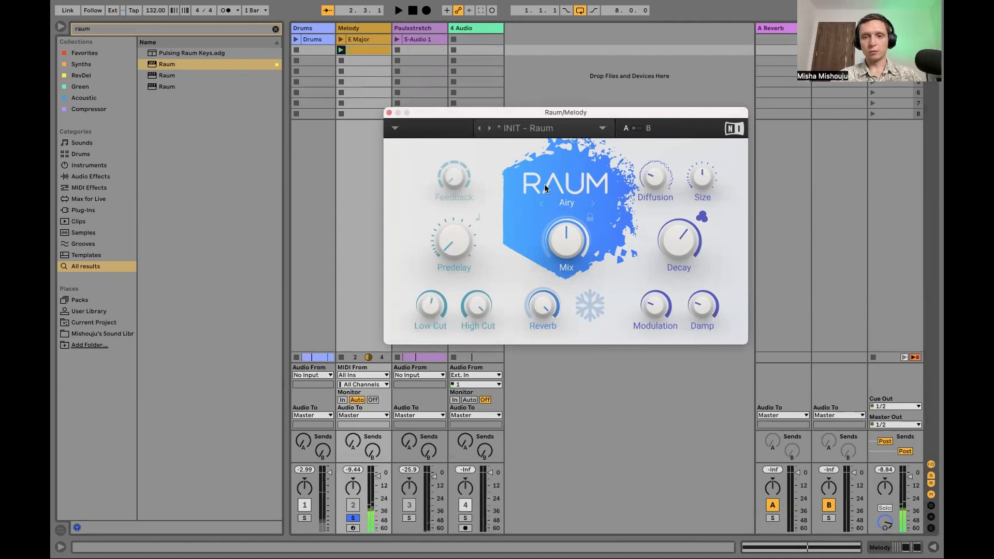
left_click_drag(567, 251, 553, 169)
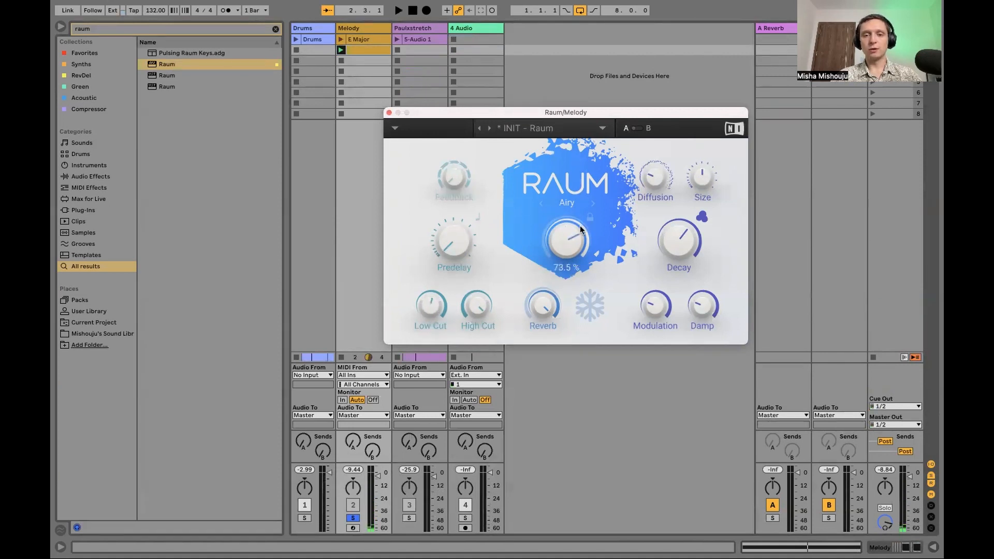
left_click_drag(580, 225, 580, 194)
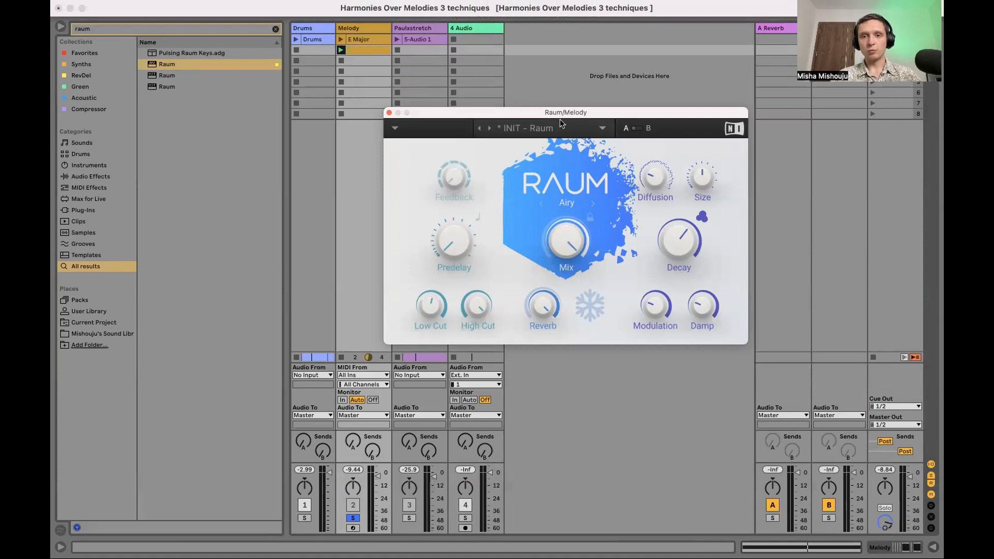
Set Raum's Decay to 6.6 s and Low Cut to -15.20 dB, reduce the High Cut and try the freeze function
left_click_drag(560, 119, 536, 113)
left_click_drag(649, 230, 651, 219)
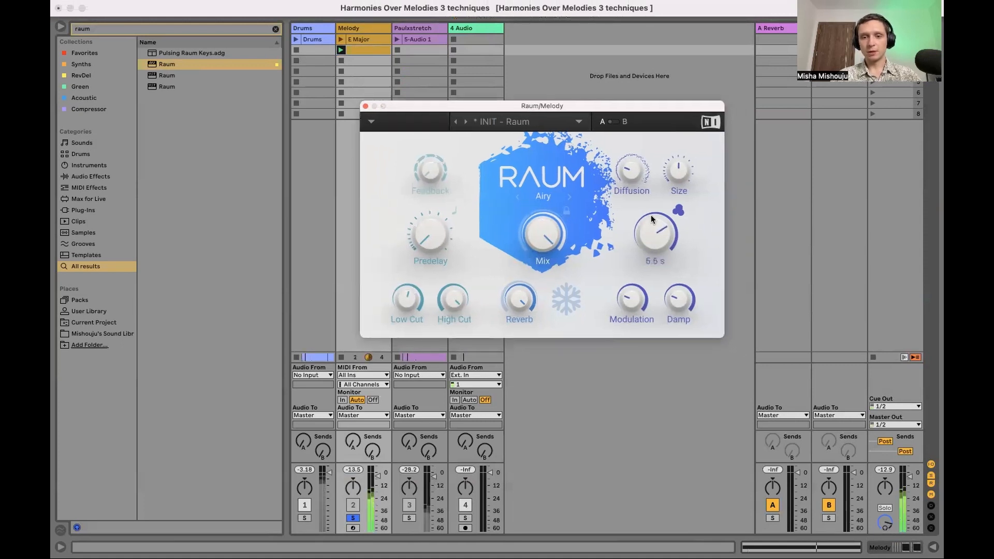
mouse_move(408, 305)
left_mouse_down()
mouse_move(452, 321)
mouse_move(402, 290)
left_mouse_up()
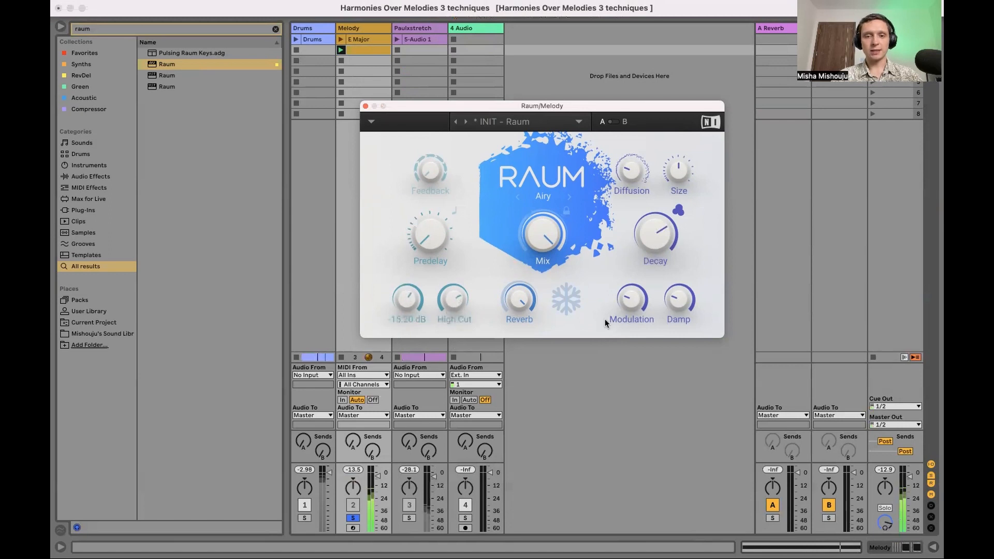
left_click(566, 302)
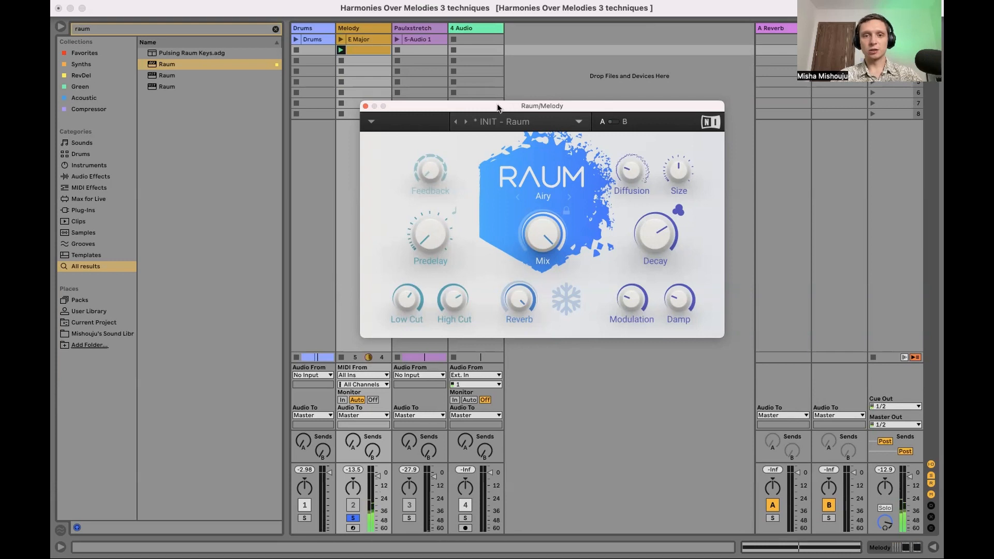
Arm the 4 Audio track for recording and set its audio input to Melody
left_click_drag(497, 106, 679, 98)
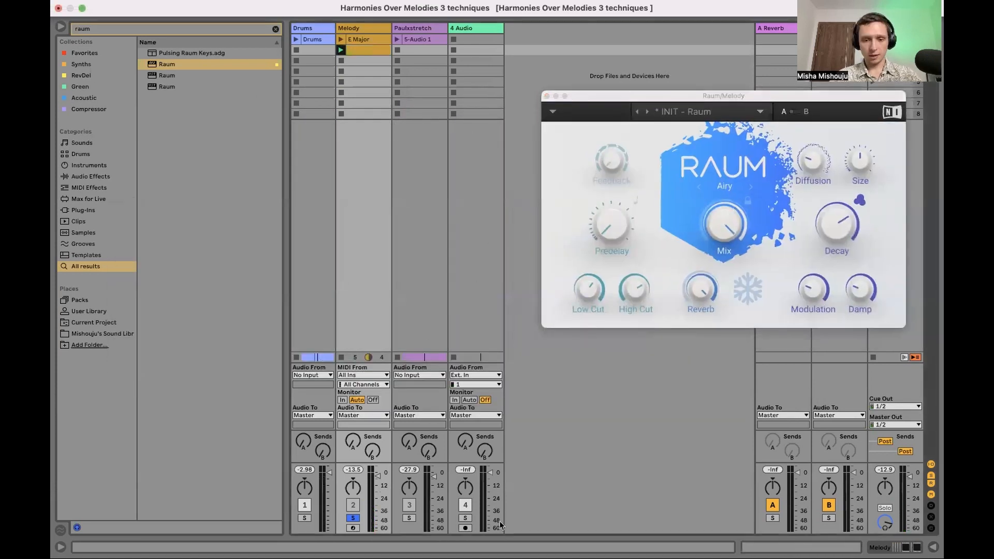
left_click(466, 529)
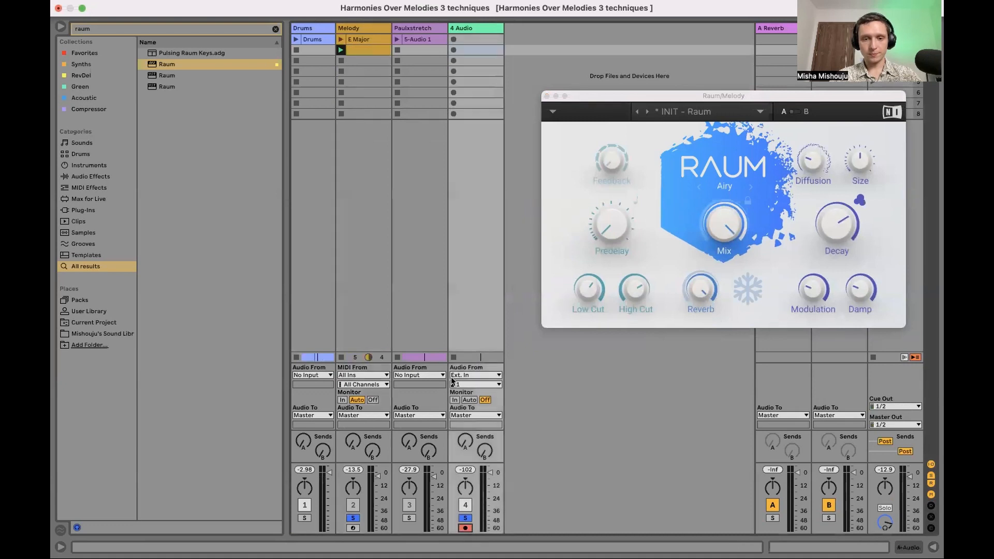
left_click(453, 376)
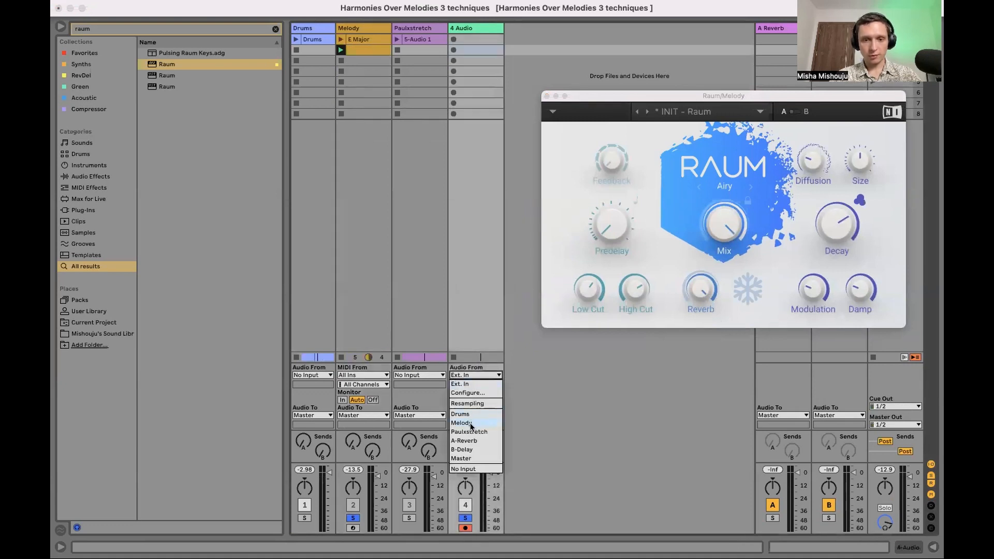
left_click(460, 423)
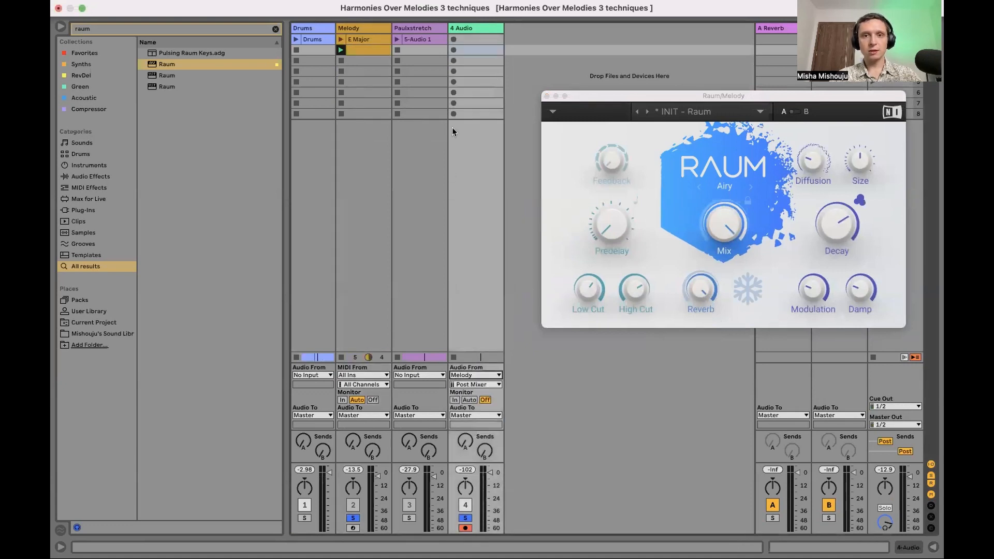
Record 10 bars of Raum's frozen reverb into the second slot of 4 Audio, release the freeze and hide the clip view
left_click(453, 51)
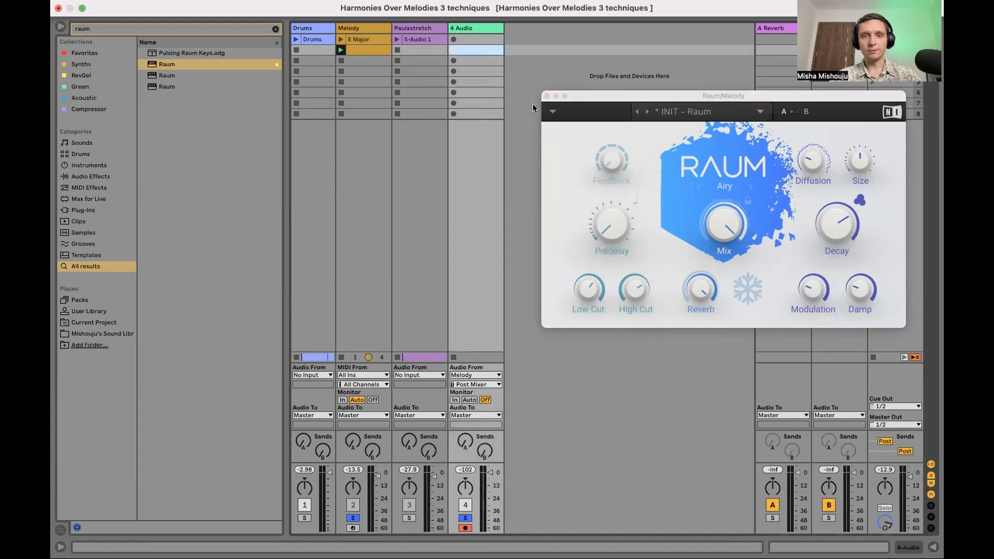
left_click(744, 293)
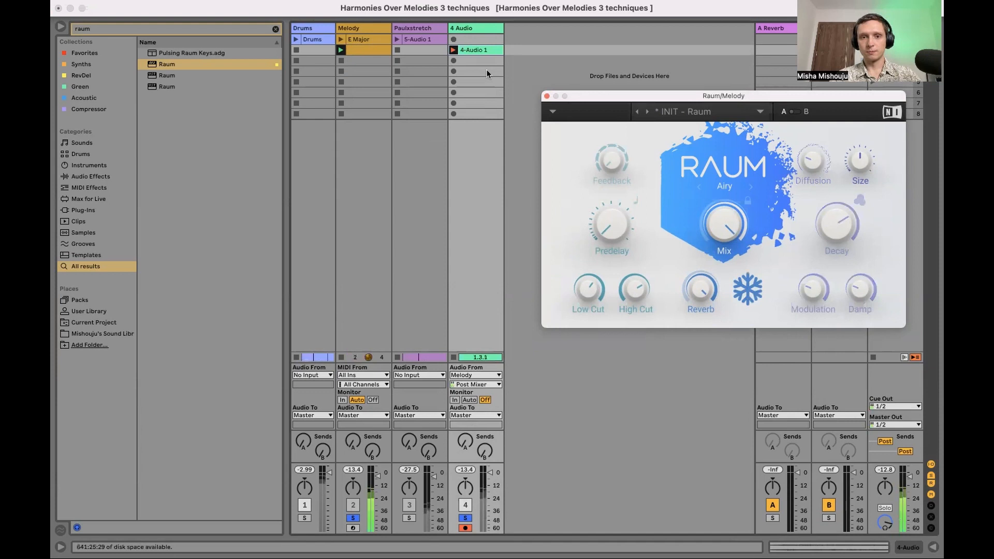
double_click(474, 50)
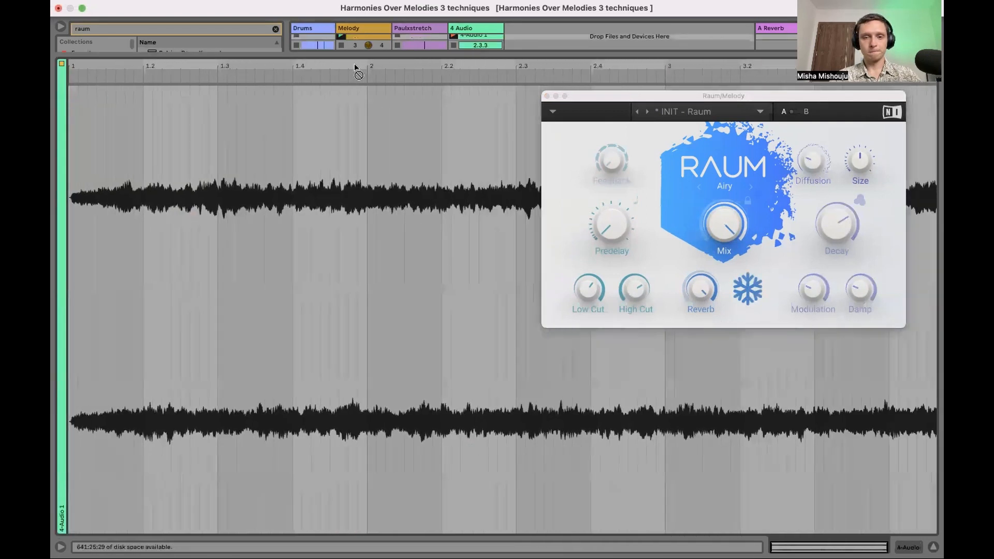
left_click(629, 94)
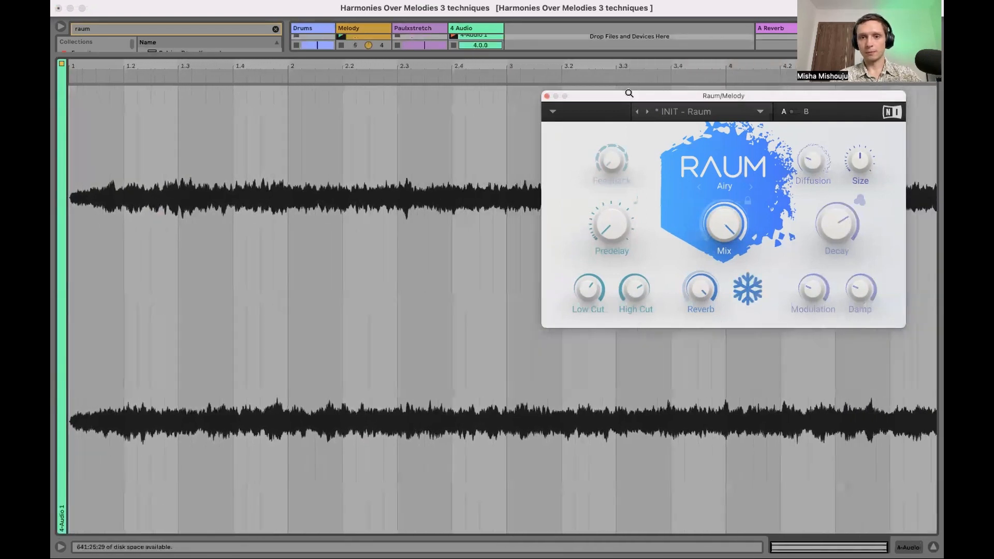
left_click_drag(629, 93, 598, 35)
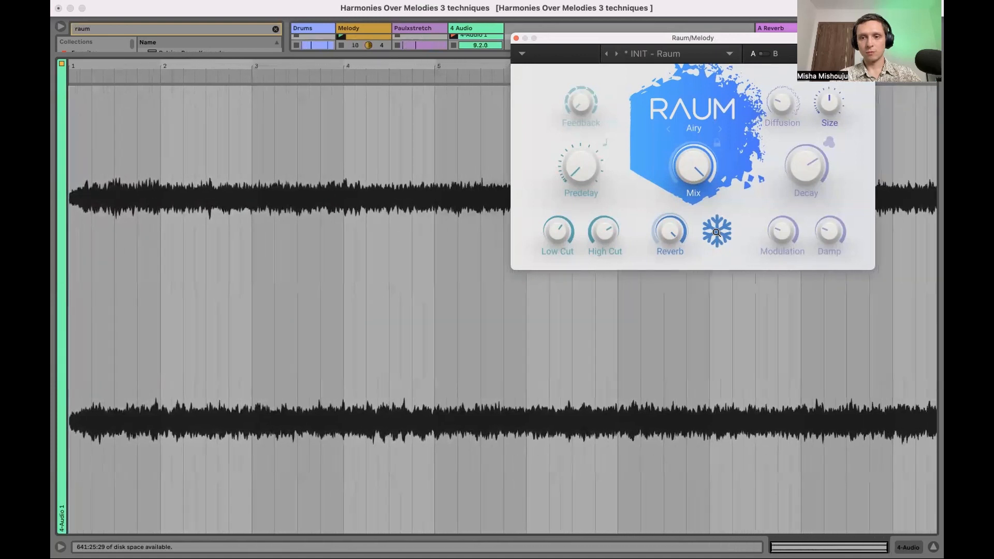
left_click(717, 233)
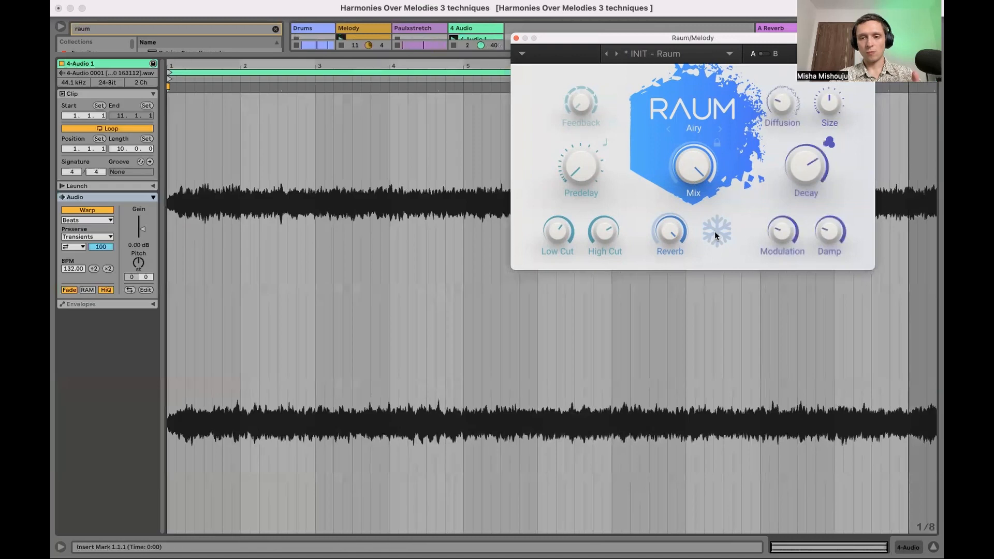
left_click(933, 548)
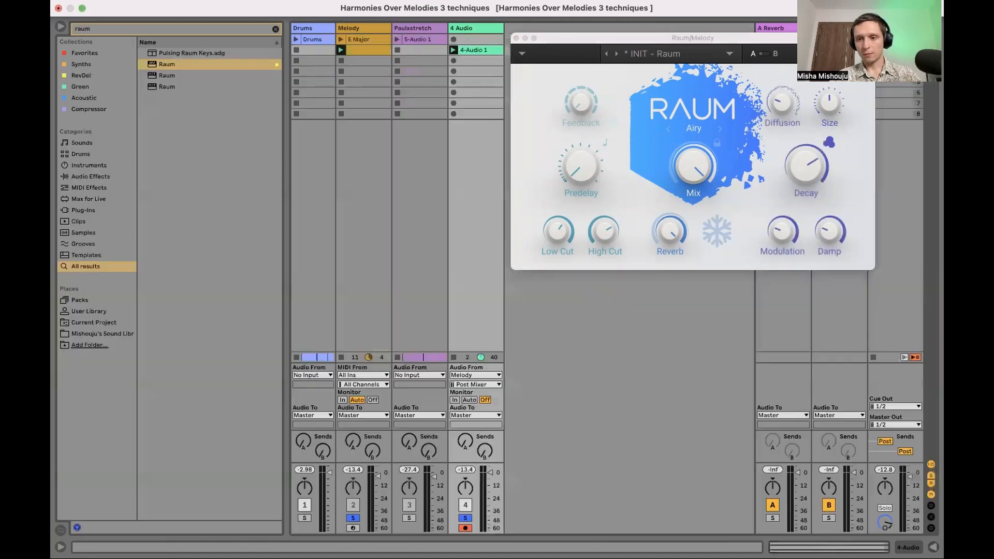
Close the Raum window and add a Saturator to the 4 Audio track
left_click(517, 39)
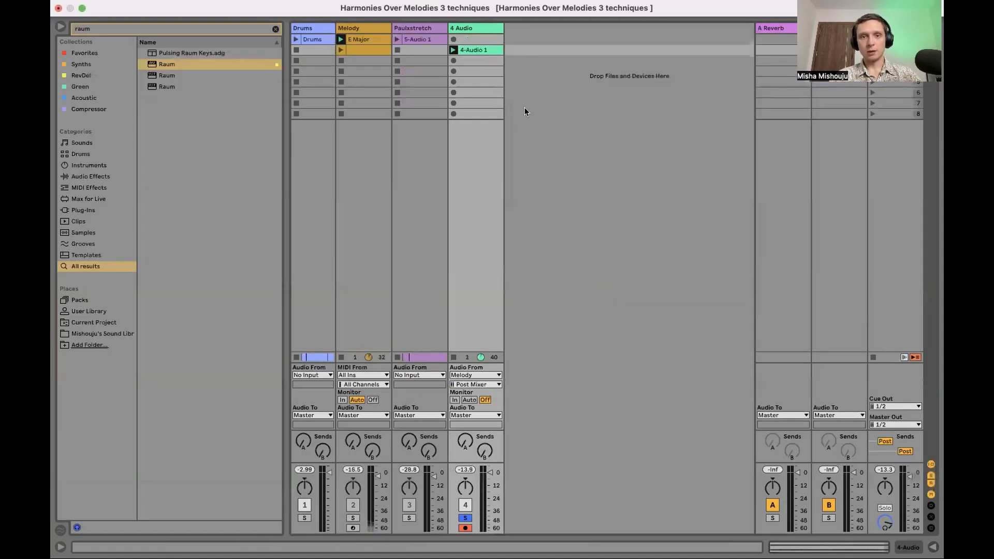
double_click(488, 28)
left_click(125, 30)
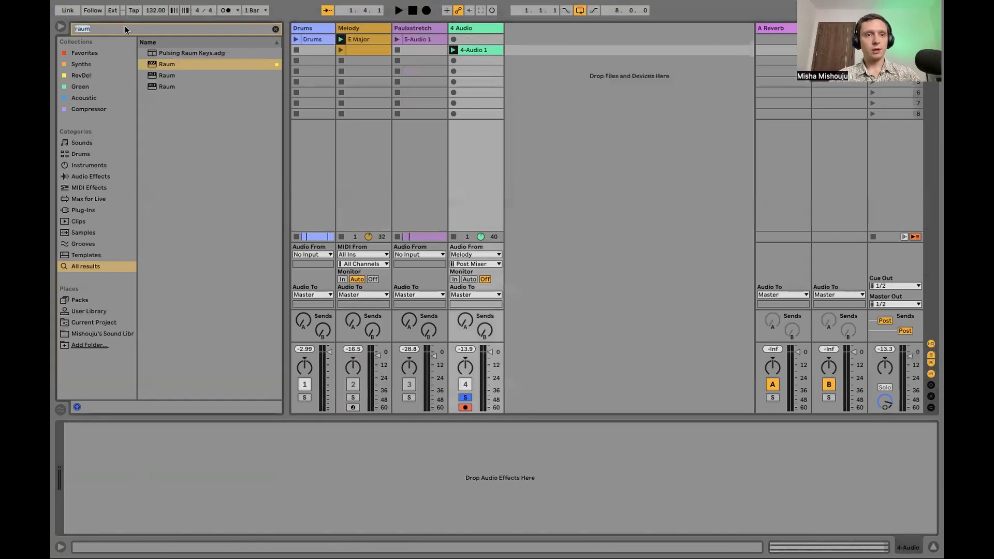
type("satur")
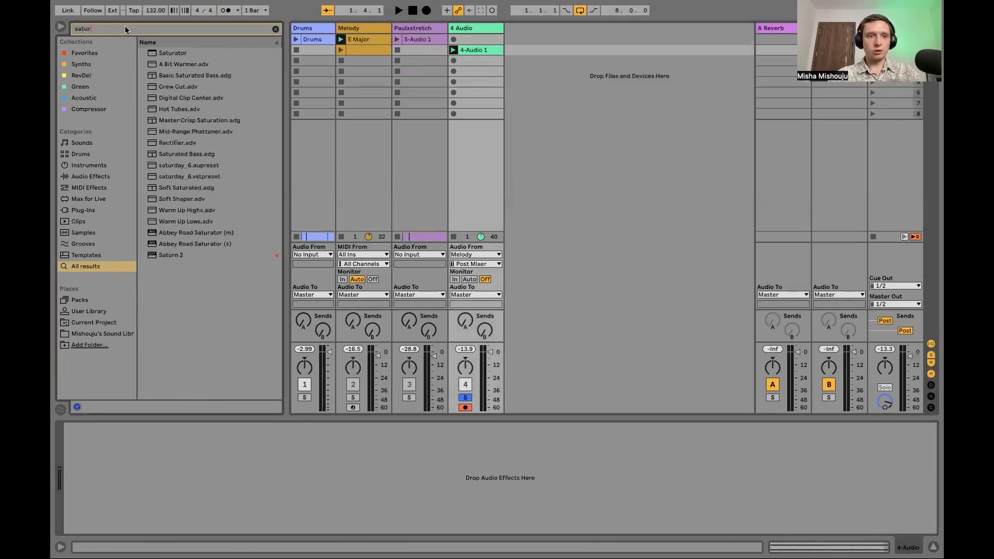
left_click_drag(172, 52, 454, 71)
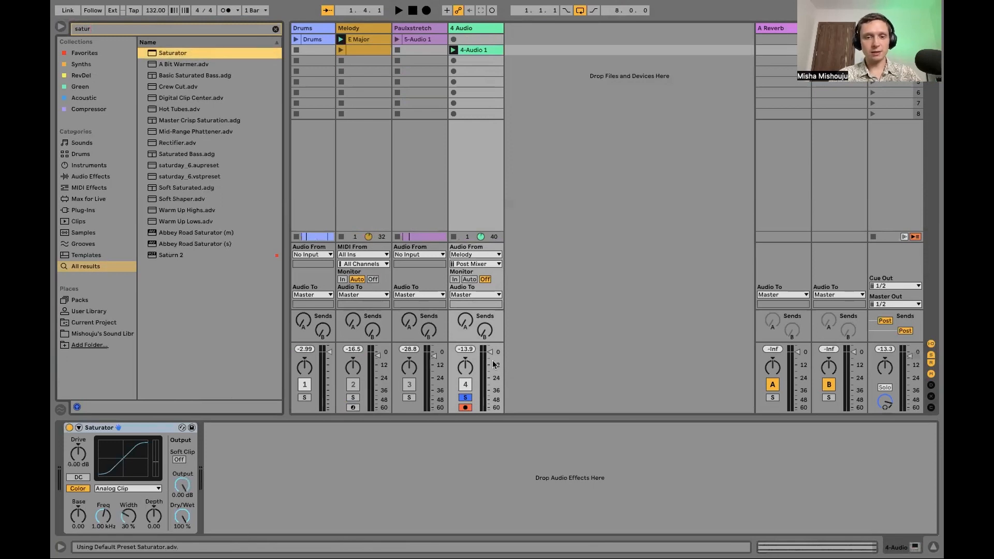
During playback, lower the 4 Audio volume and set Saturator's Drive to 8.00 dB, Base to -11.4, Freq to 1.96 kHz and Width to 37 %
key("space")
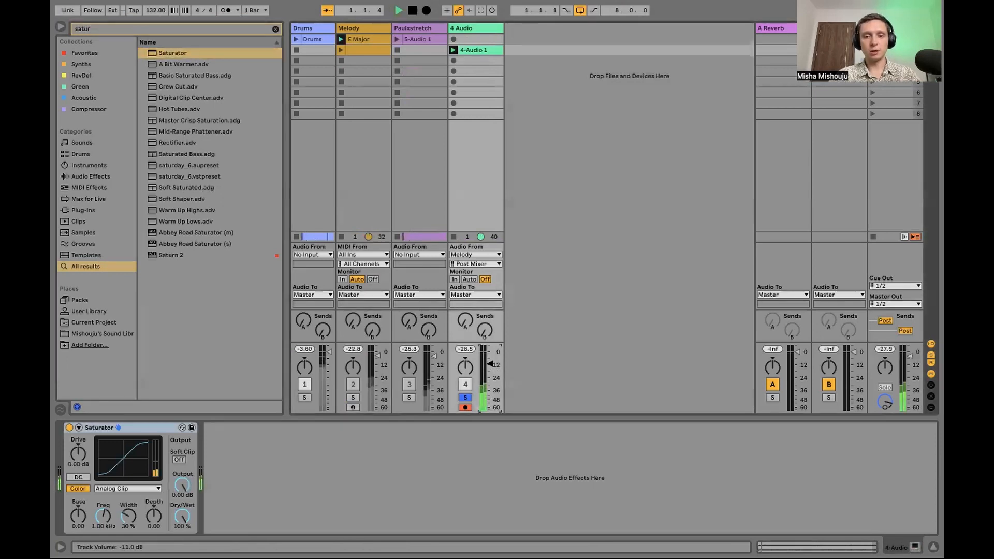
left_click_drag(490, 354, 490, 361)
left_click_drag(79, 454, 78, 441)
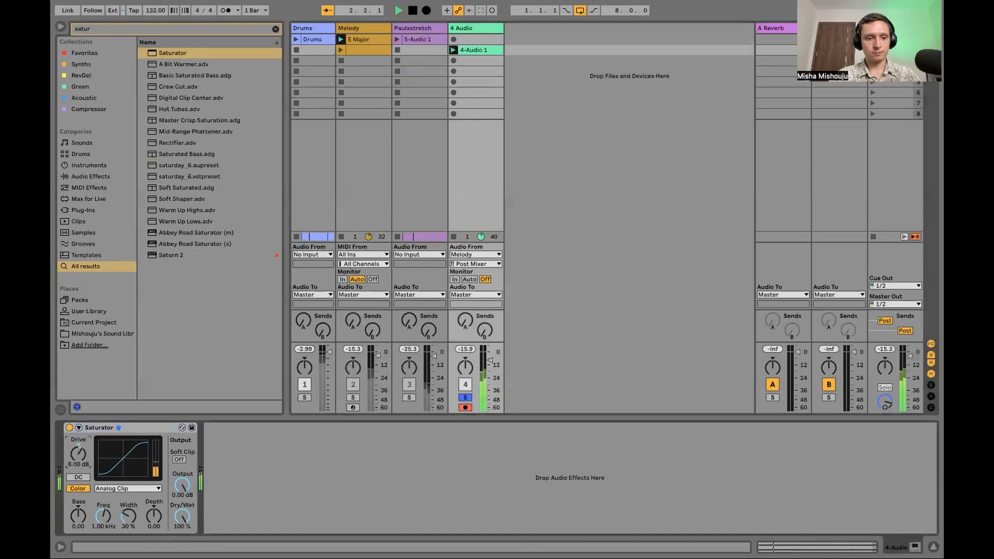
left_click_drag(78, 515, 103, 514)
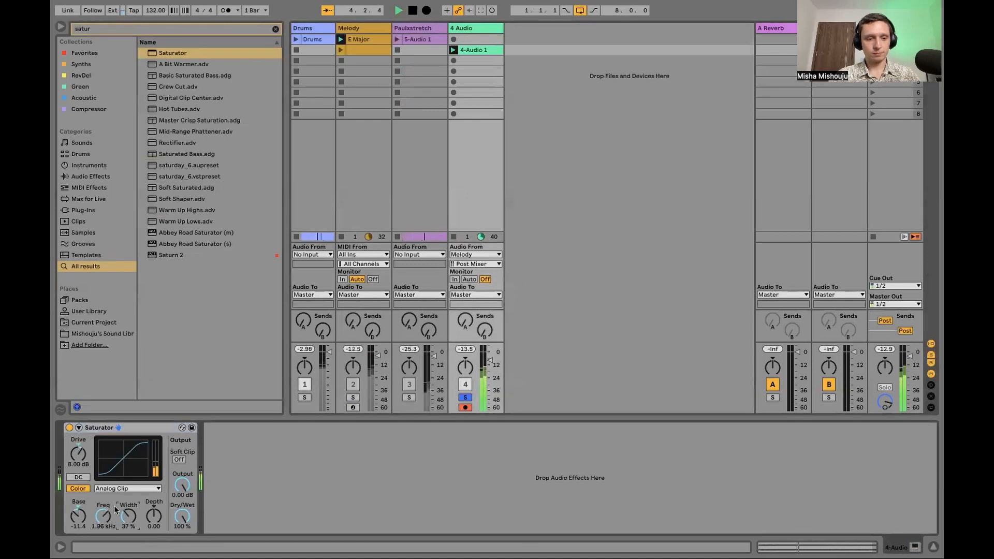
double_click(109, 428)
Add an EQ Eight after Saturator on 4 Audio and make band 1 a gentle low cut at about 263 Hz
left_click(162, 28)
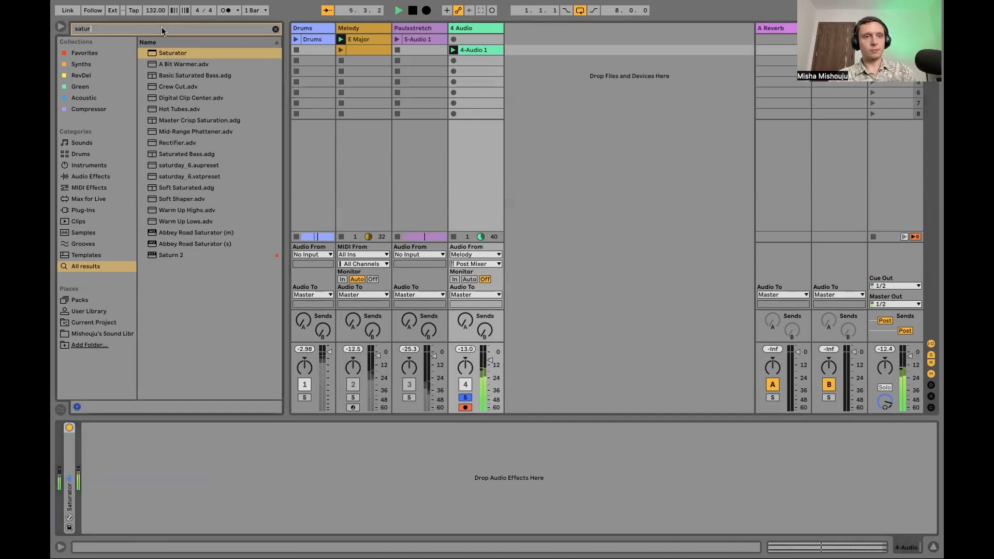
type("eq")
double_click(164, 67)
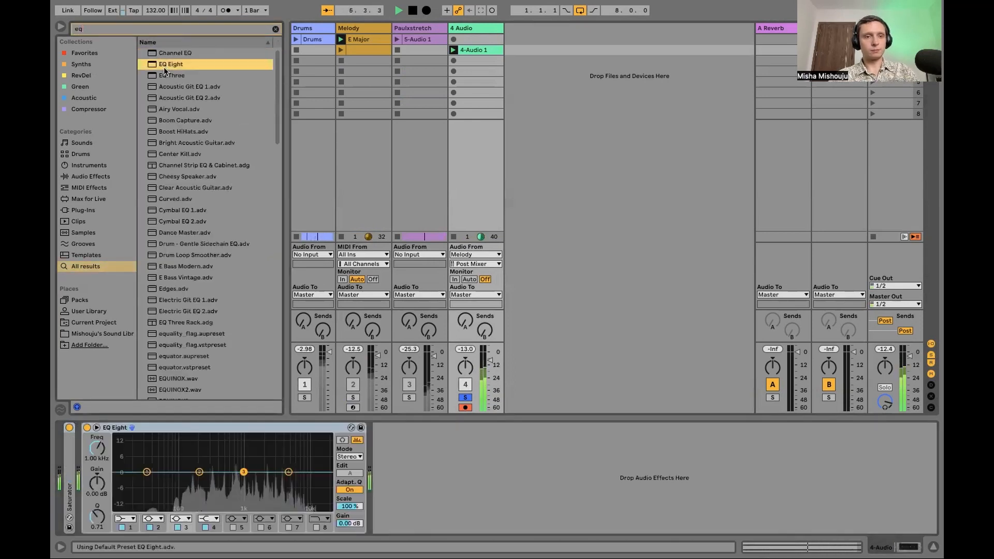
left_click(127, 519)
left_click(124, 460)
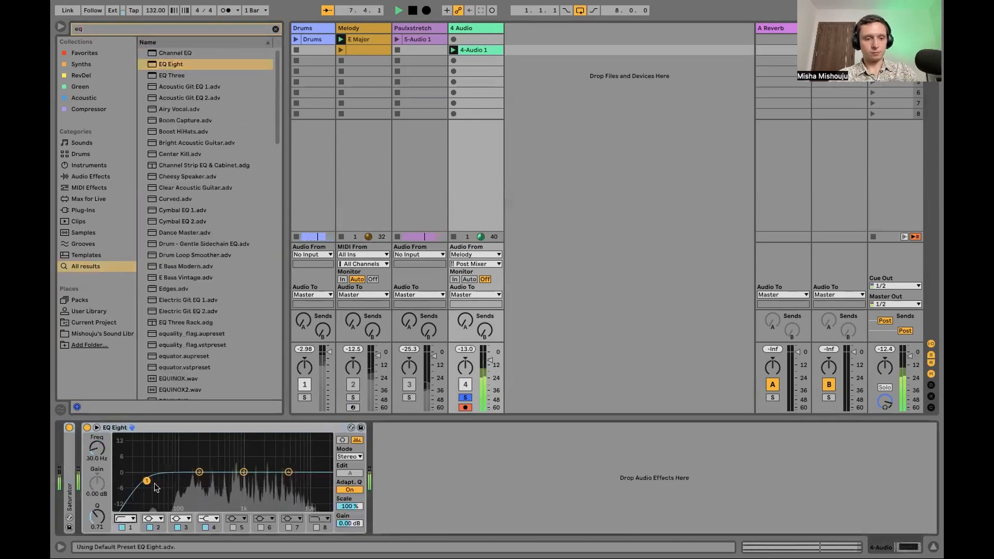
left_click_drag(147, 482, 220, 479)
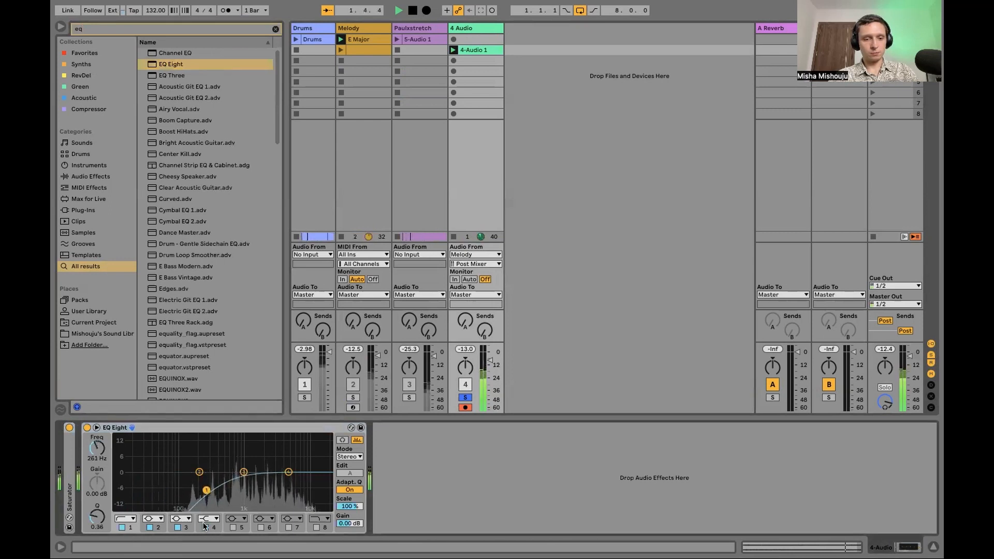
Make EQ Eight's band 3 a high cut at about 1.67 kHz and lower the band 1 low cut to about 167 Hz
left_click(186, 518)
left_click(180, 504)
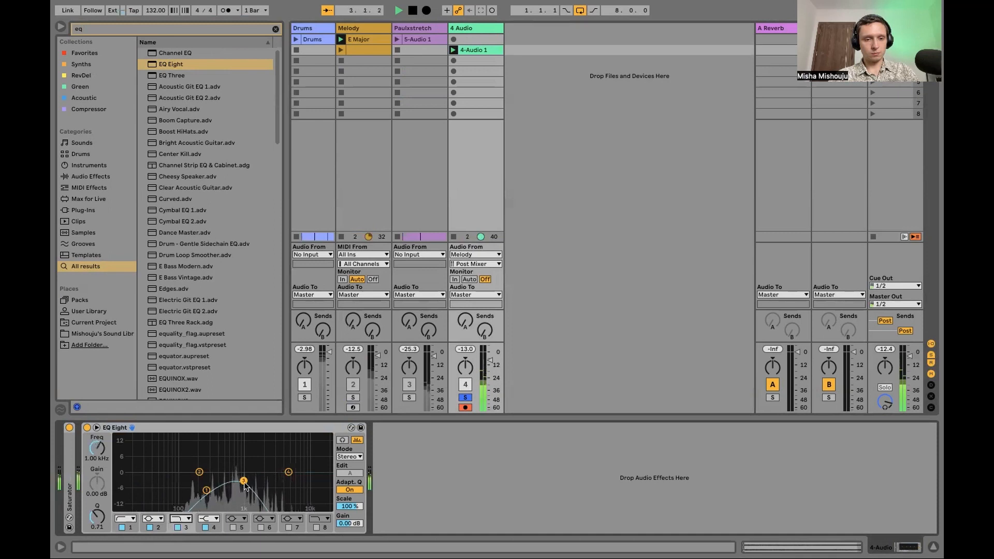
left_click_drag(244, 482, 266, 480)
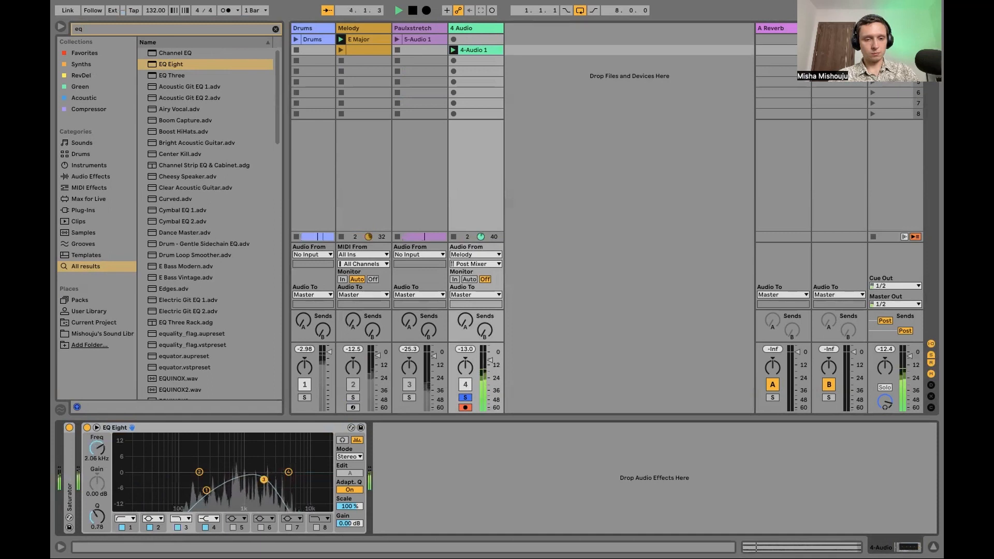
left_click_drag(207, 490, 194, 489)
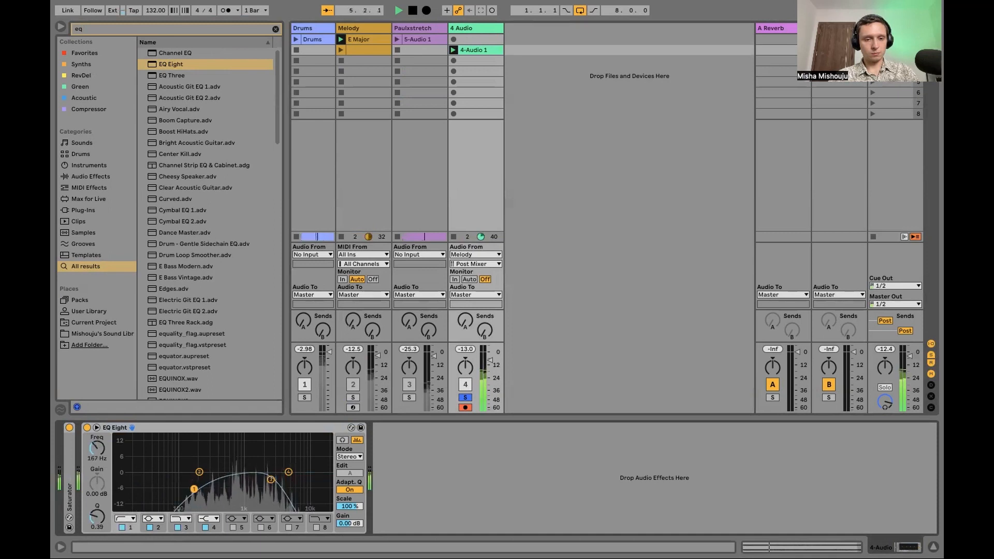
left_click_drag(271, 480, 269, 479)
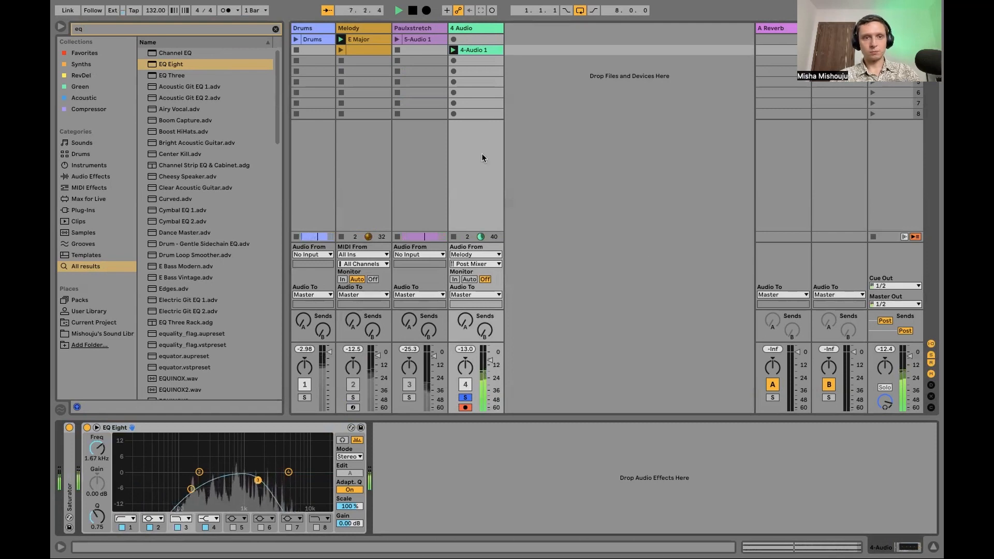
key("space")
Add a Phaser-Flanger to 4 Audio in Flanger mode, with Time at 11.7 ms and Warmth at 40 %
left_click(139, 27)
type("phase")
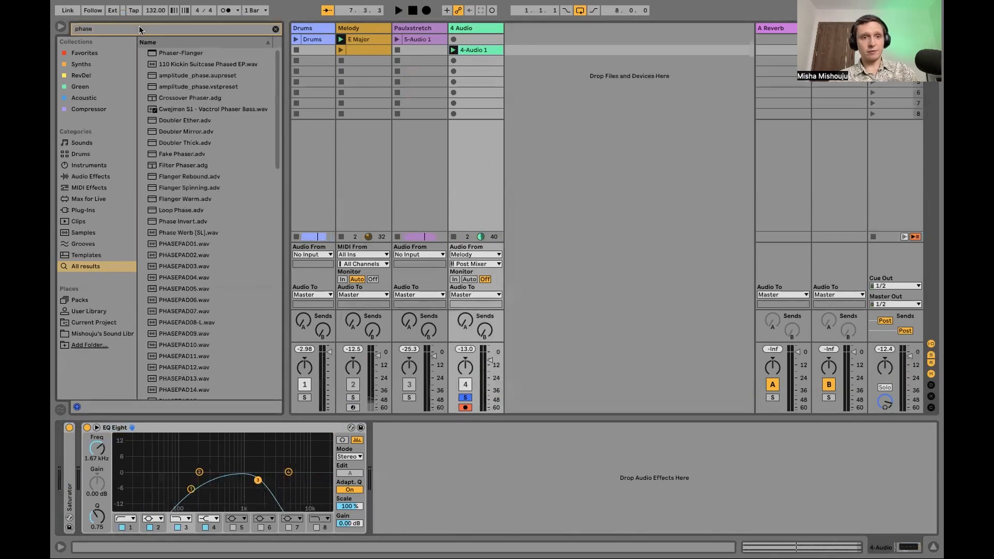
double_click(180, 53)
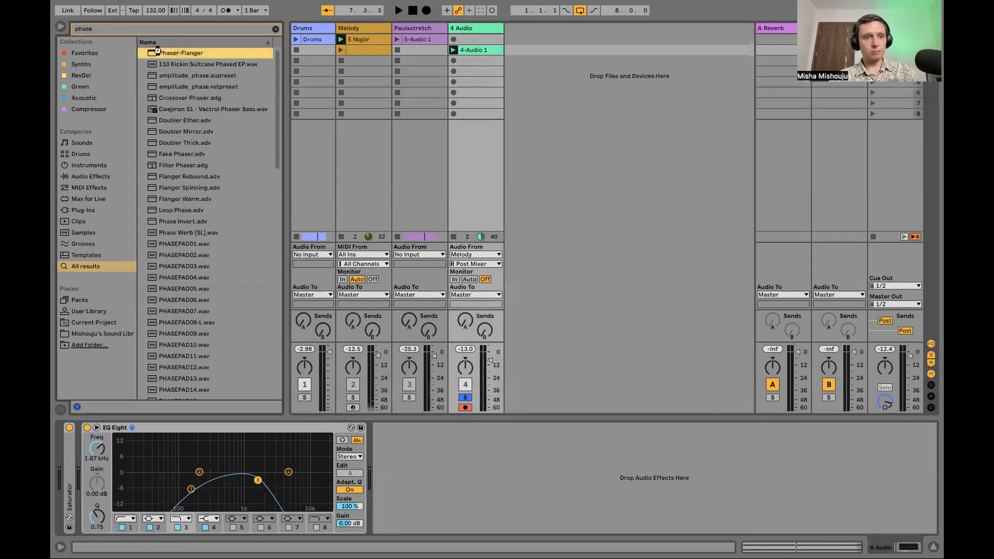
key("space")
left_click(437, 473)
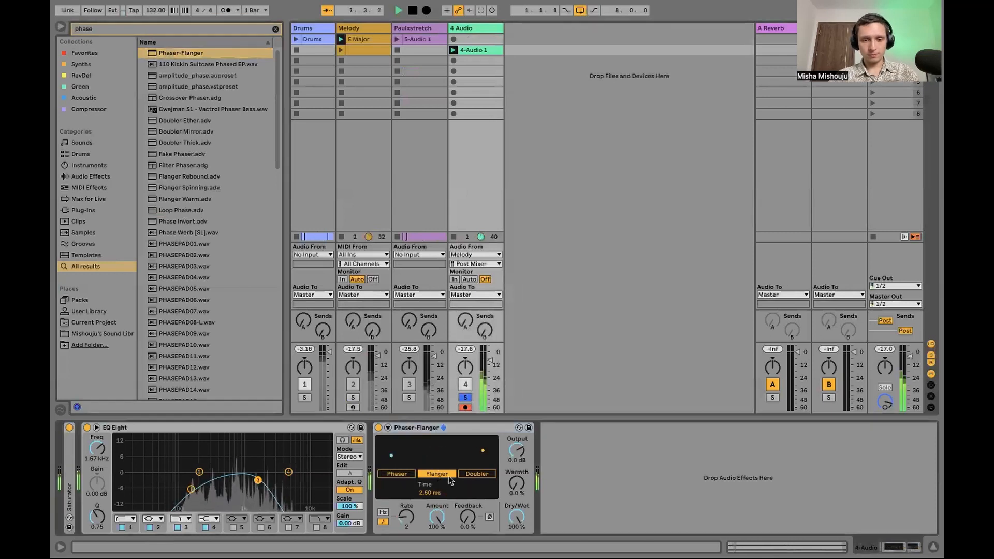
mouse_move(431, 493)
left_mouse_down()
mouse_move(430, 479)
mouse_move(431, 494)
left_mouse_up()
left_click_drag(516, 484, 517, 469)
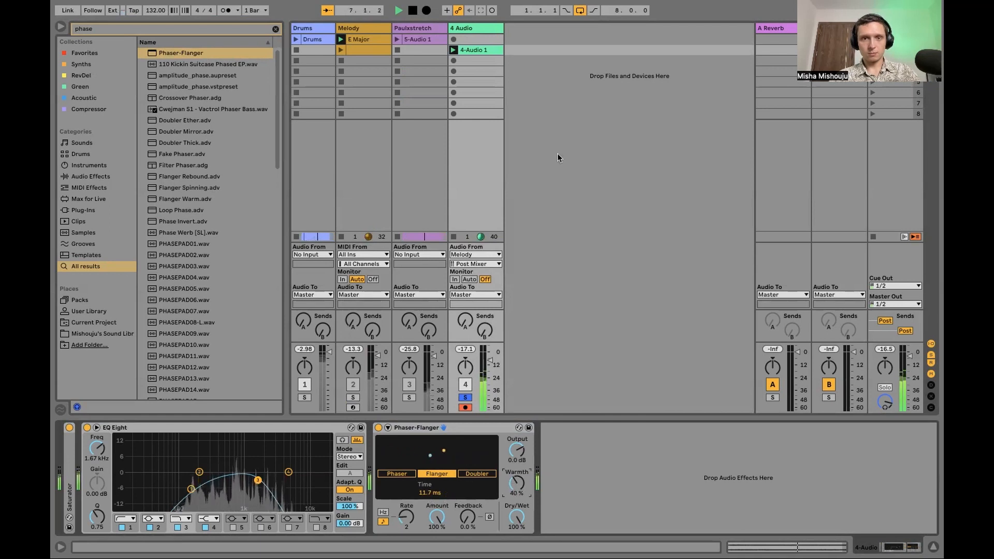
Briefly solo Melody alongside 4 Audio, stop playback and switch off the second Raum on the Melody track
left_click(355, 399)
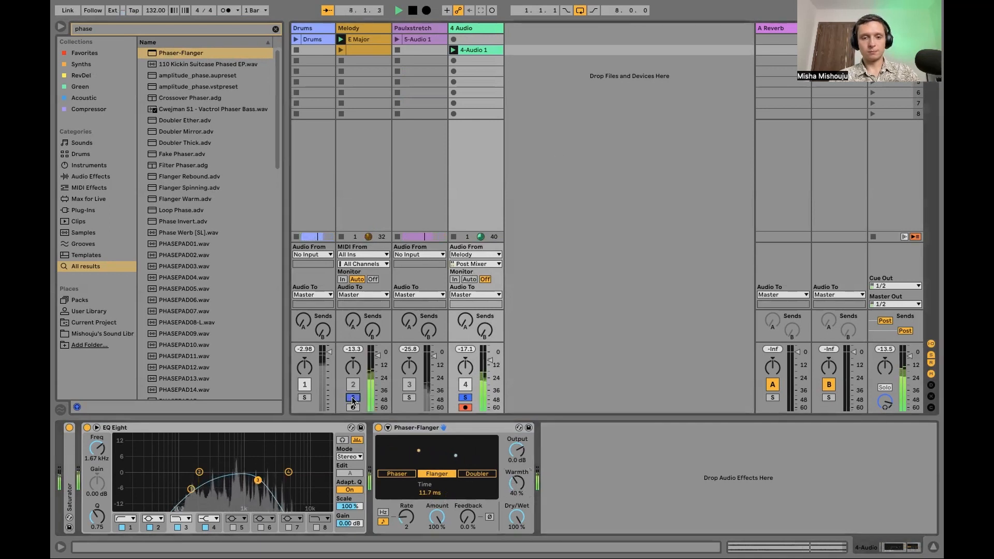
left_click(352, 398)
key("space")
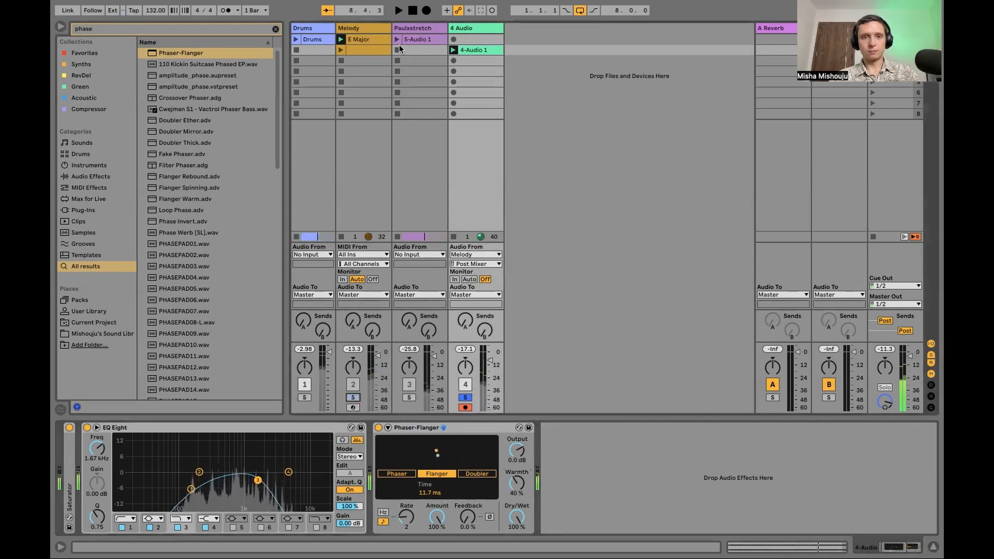
left_click(369, 28)
left_click(253, 428)
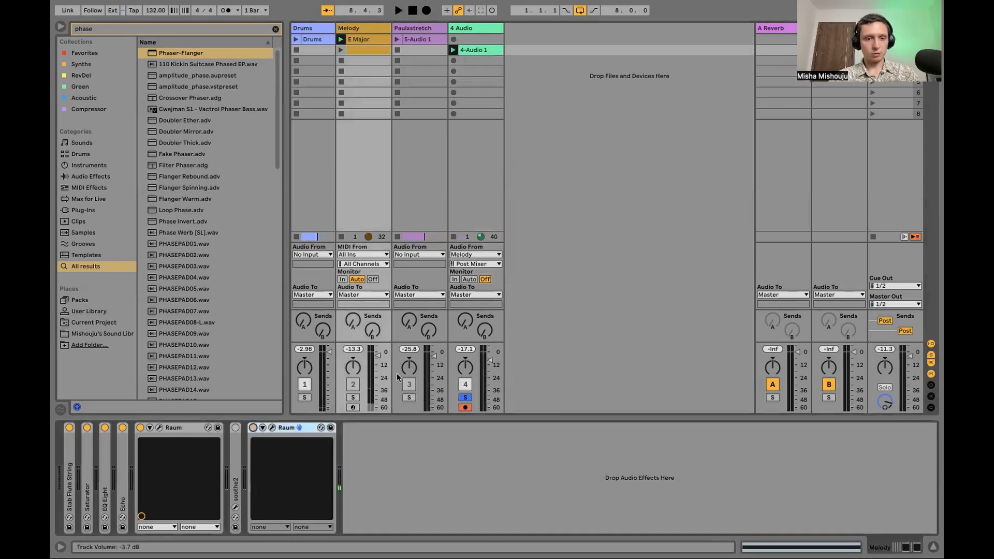
Play the E Major melody with the drone, soloing the Melody and Drums tracks alongside 4 Audio
left_click(368, 40)
key("space")
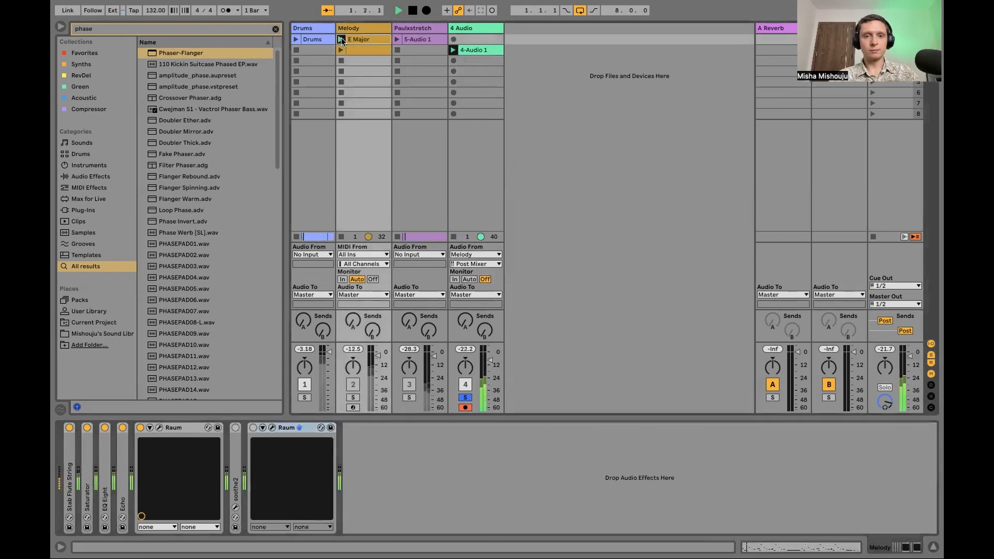
left_click(353, 398)
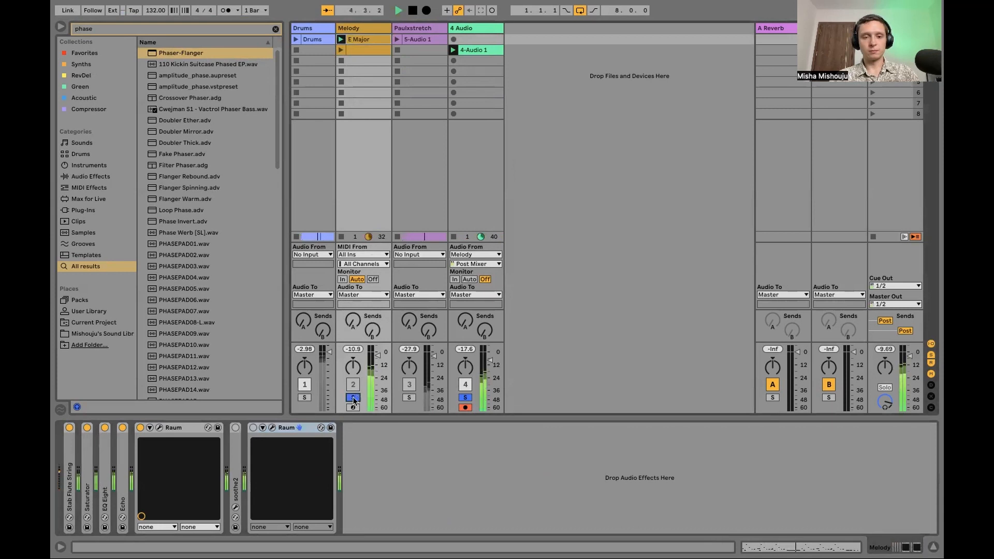
left_click(305, 398)
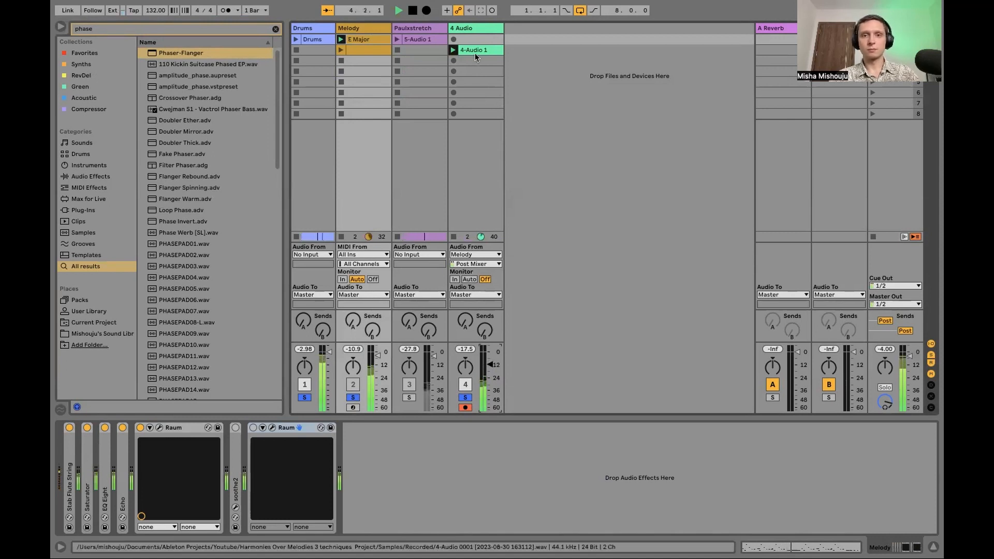
key("space")
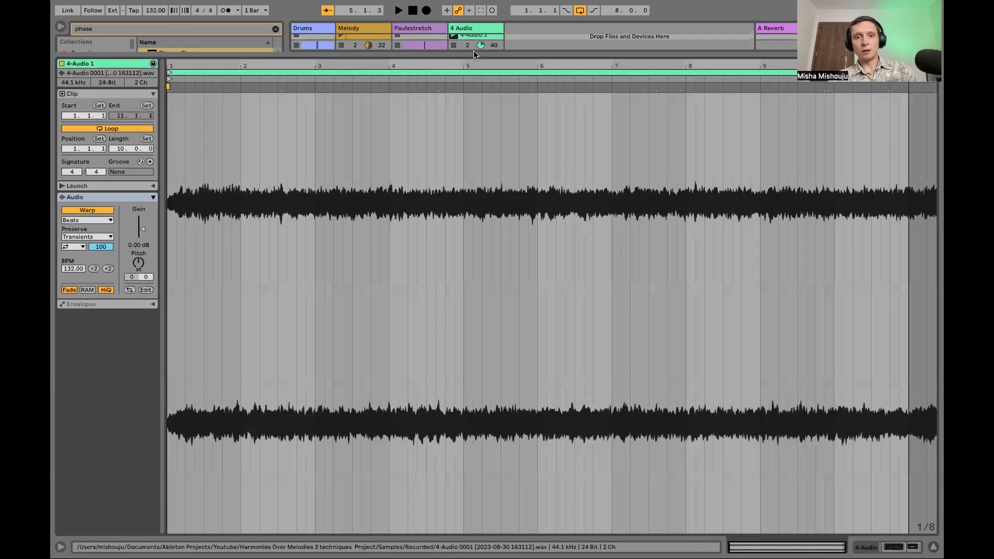
Duplicate the 4-Audio 1 clip into the slot below and transpose the copy by -12 semitones
double_click(473, 51)
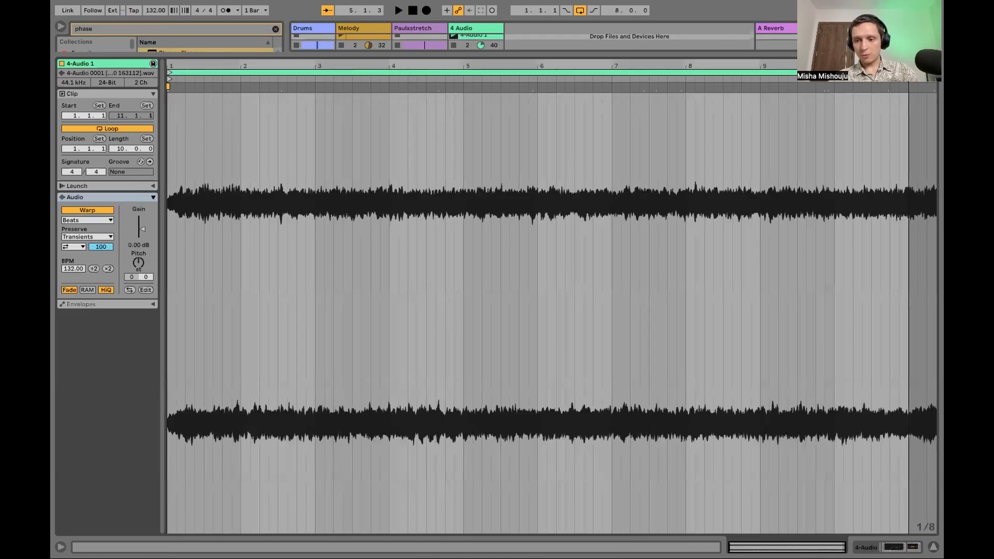
left_click(934, 547)
key("super+d")
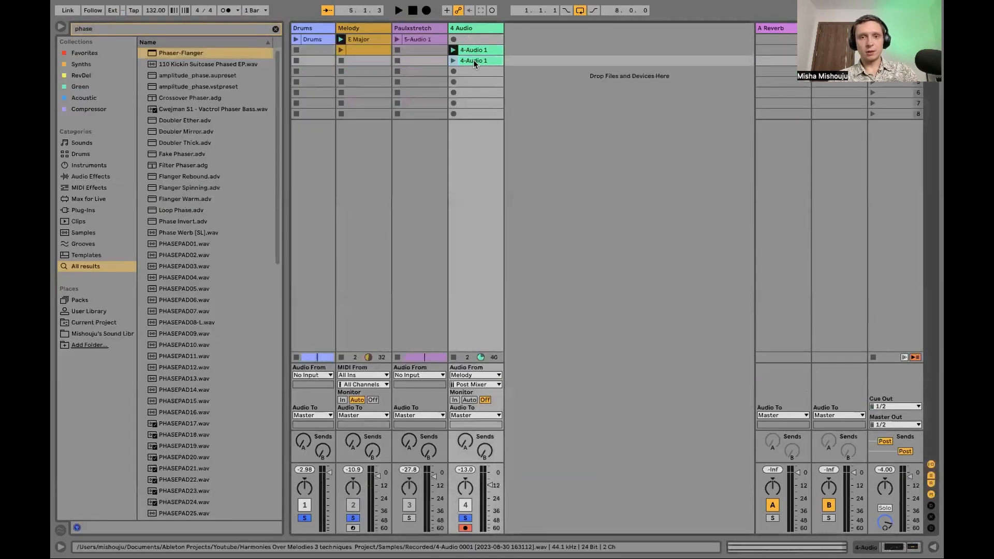
double_click(468, 61)
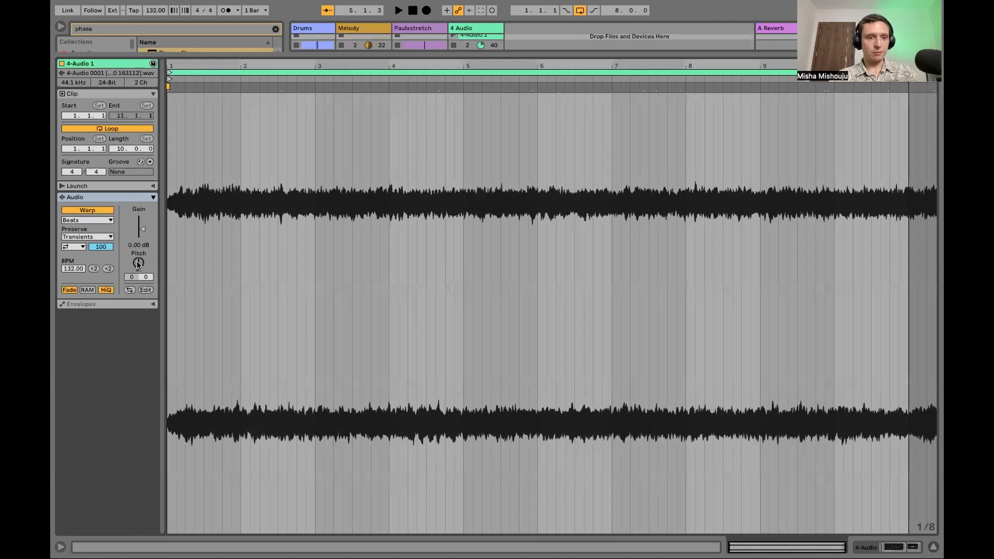
left_click_drag(139, 264, 138, 288)
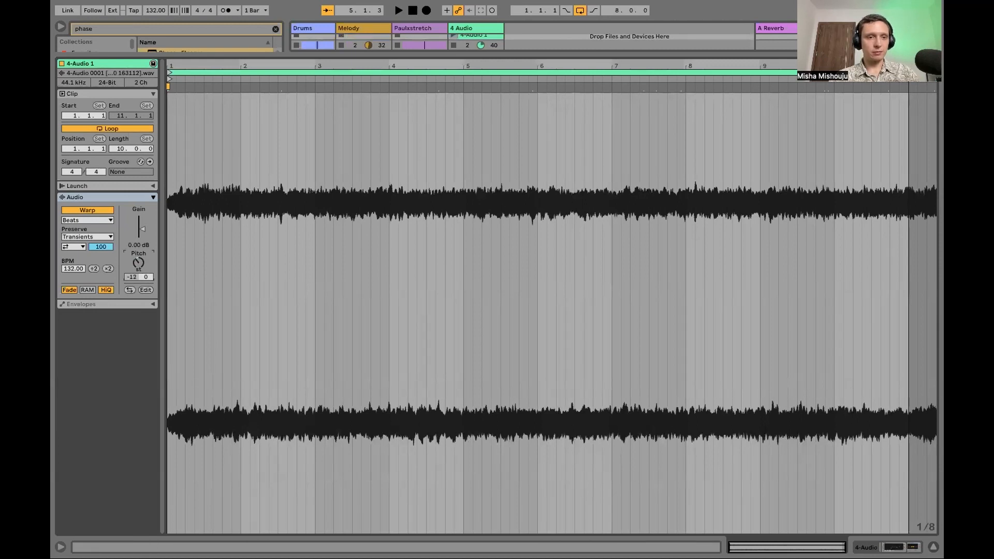
left_click(933, 547)
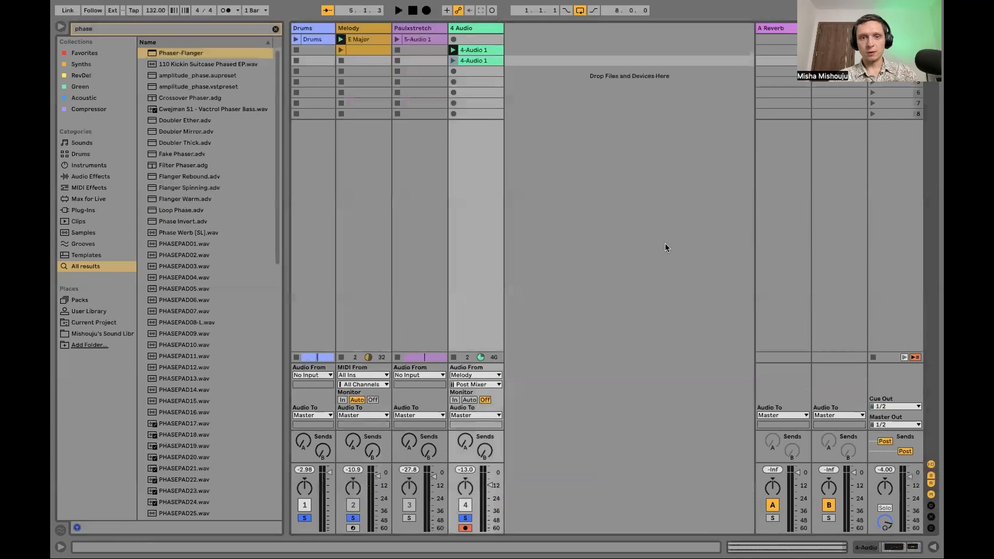
Alternate playback between the original drone clip and its octave-lower copy to compare them with the melody and drums
left_click(452, 60)
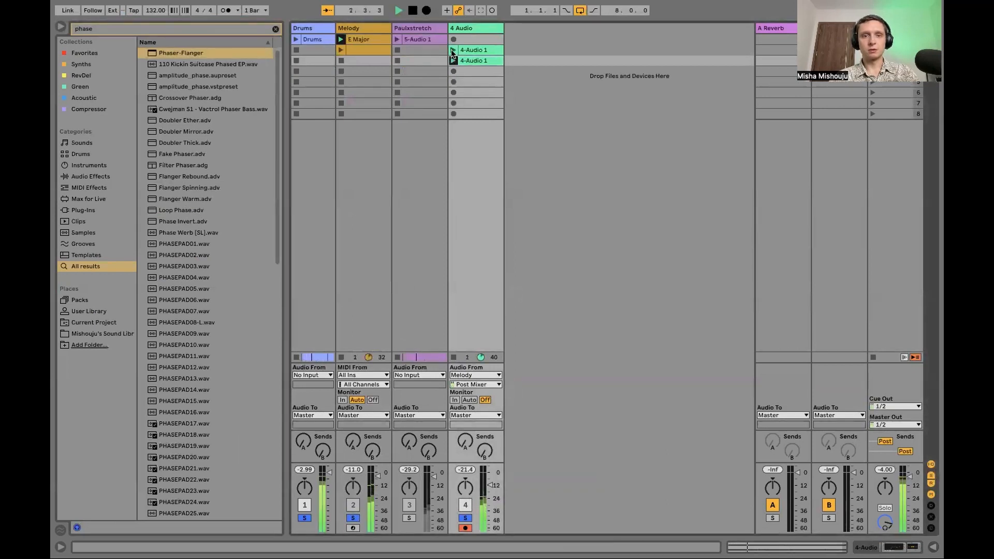
left_click(452, 50)
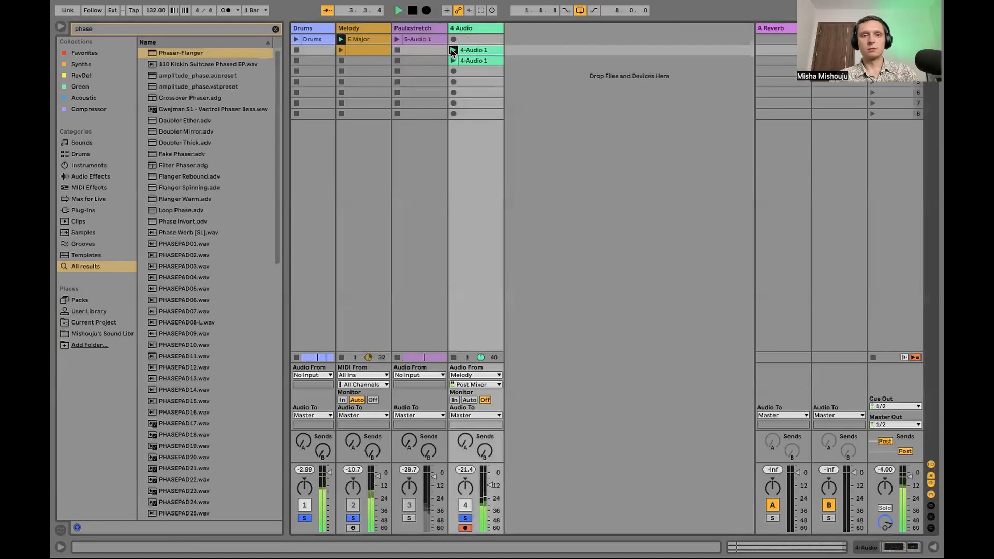
left_click(452, 61)
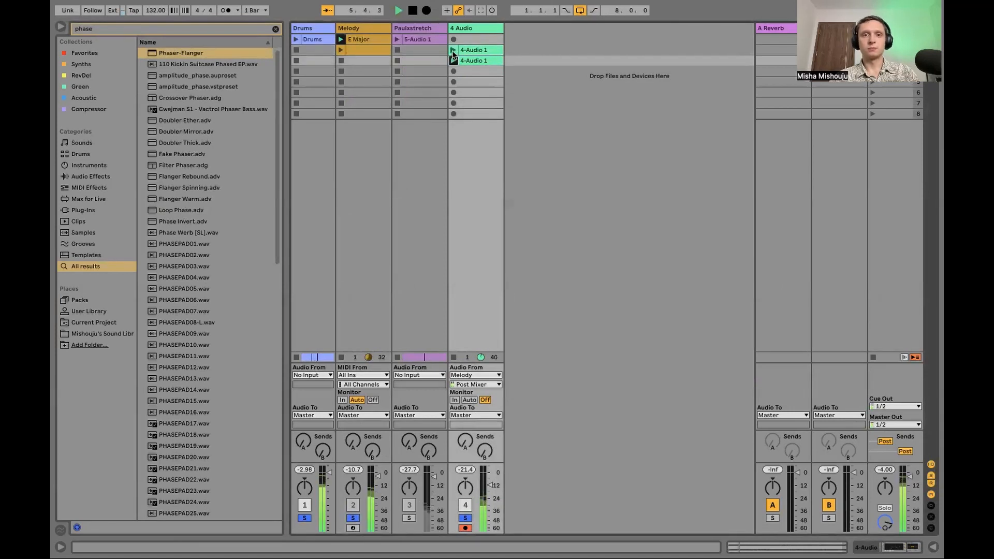
left_click(452, 50)
left_click(452, 60)
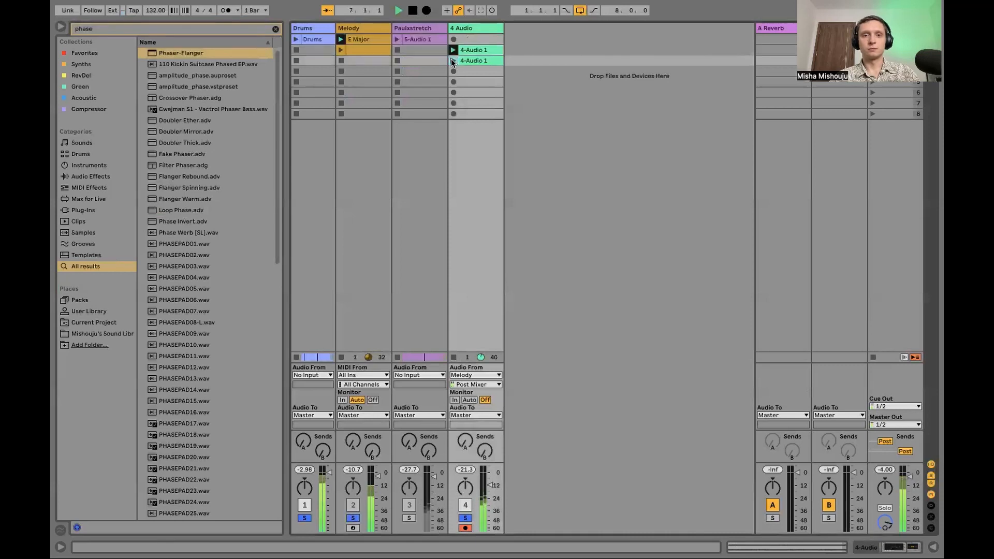